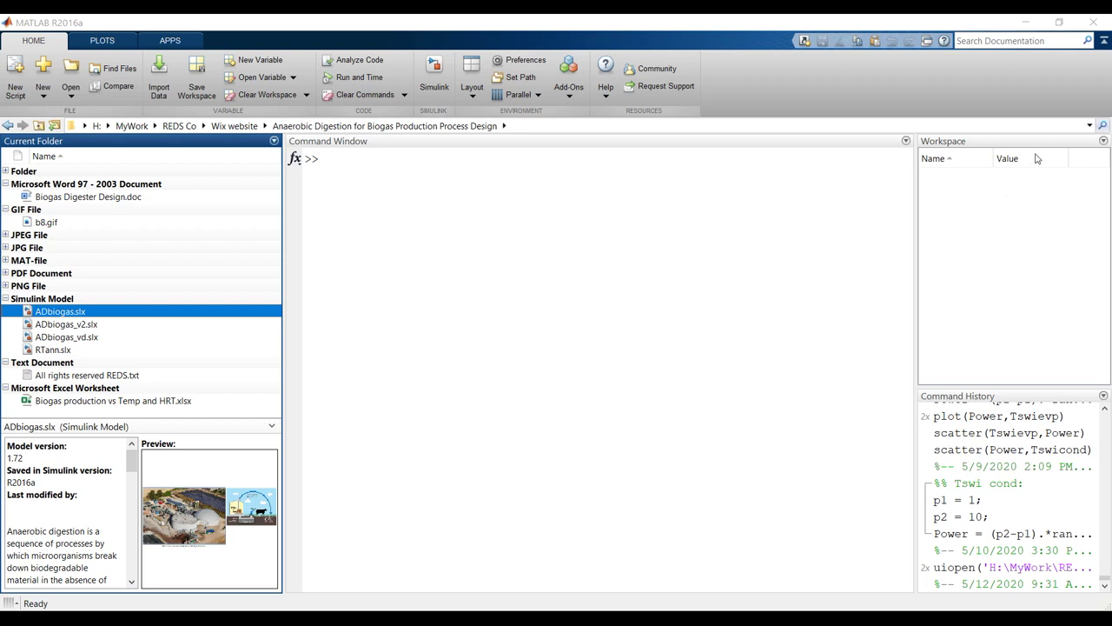
left_click(1090, 125)
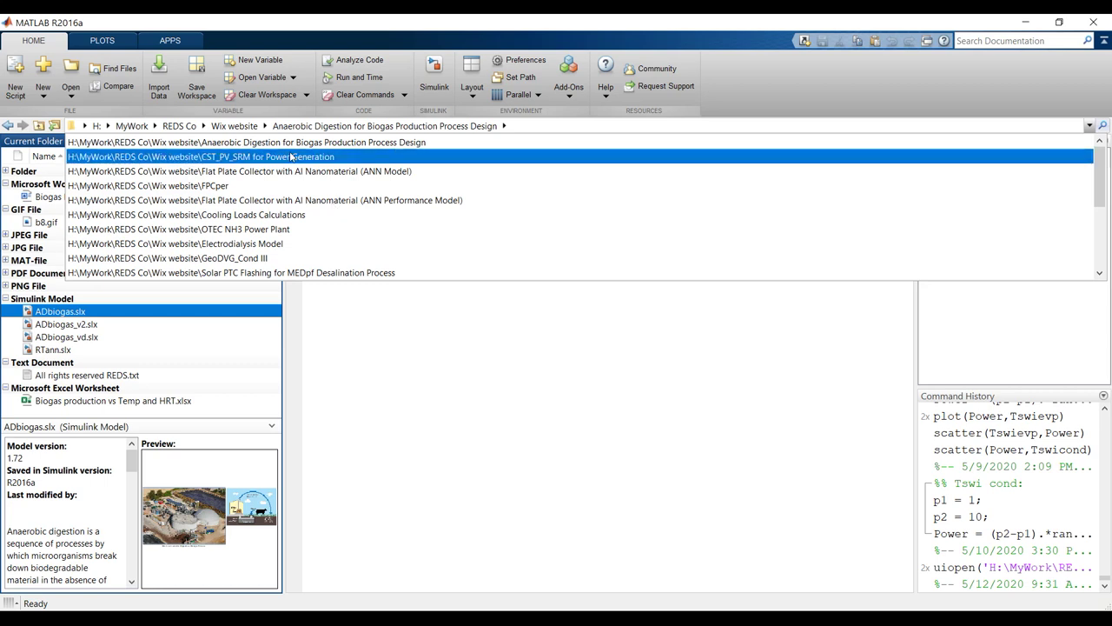
left_click(518, 309)
left_click(541, 126)
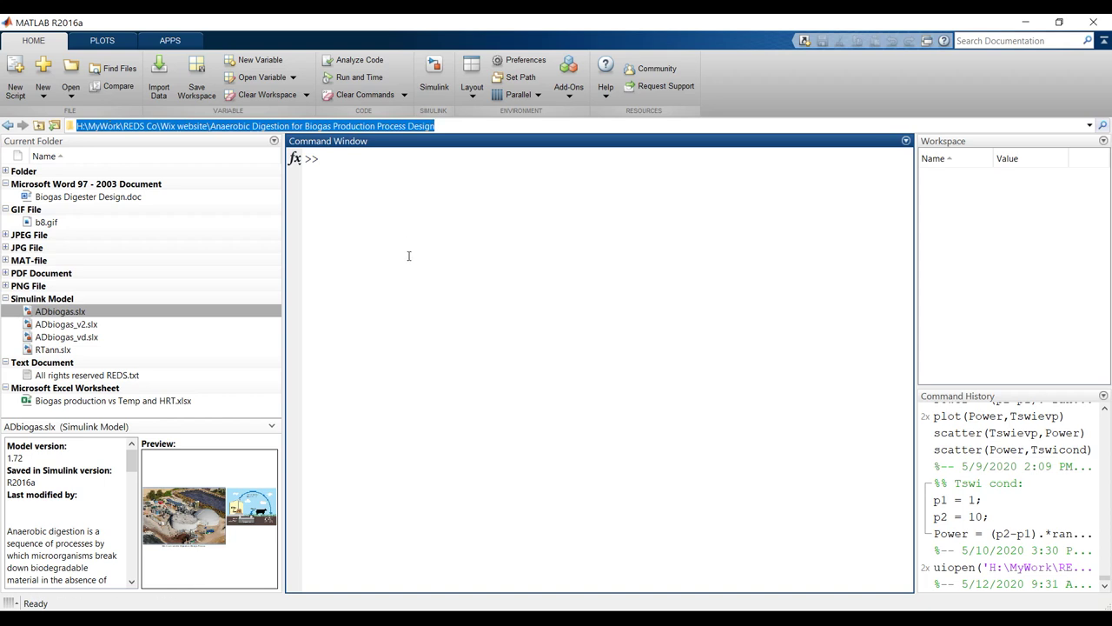
Step: Choose the "Anaerobic Digestion for Biogas Production Process Design" folder inside Wix website as the current folder
left_click(265, 126)
scroll(348, 208, "down", 1)
scroll(357, 243, "up", 1)
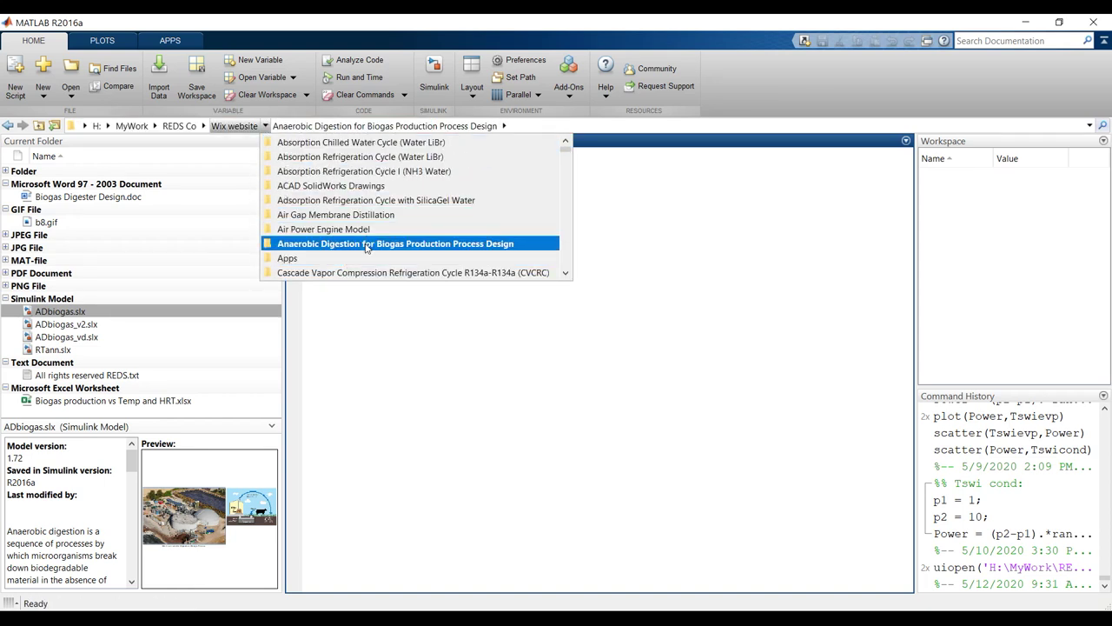
left_click(366, 246)
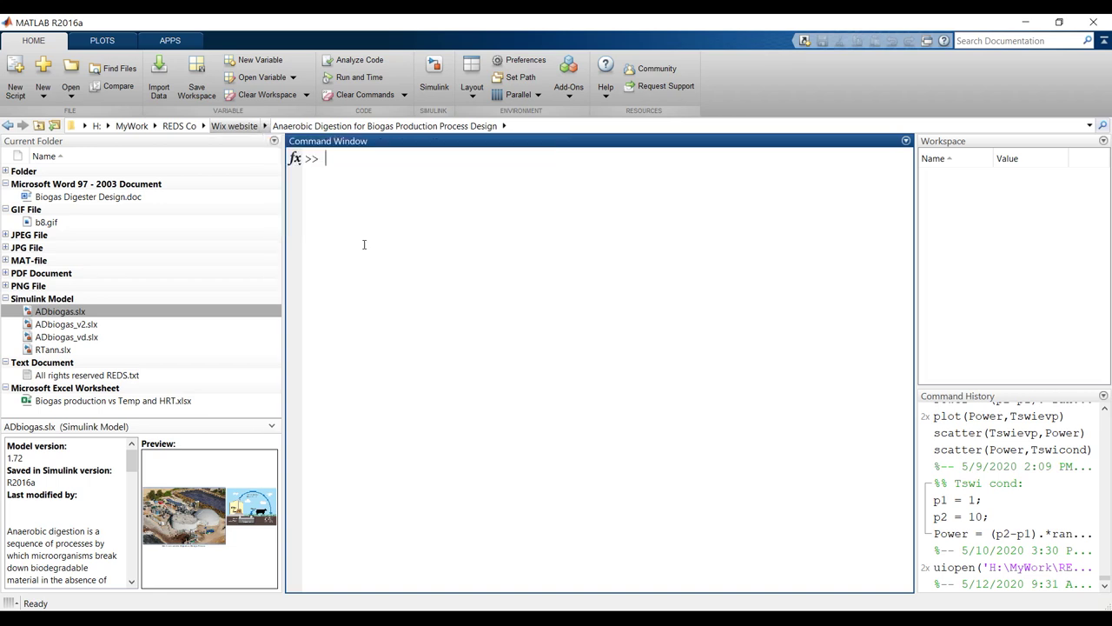
left_click(275, 144)
mouse_move(326, 251)
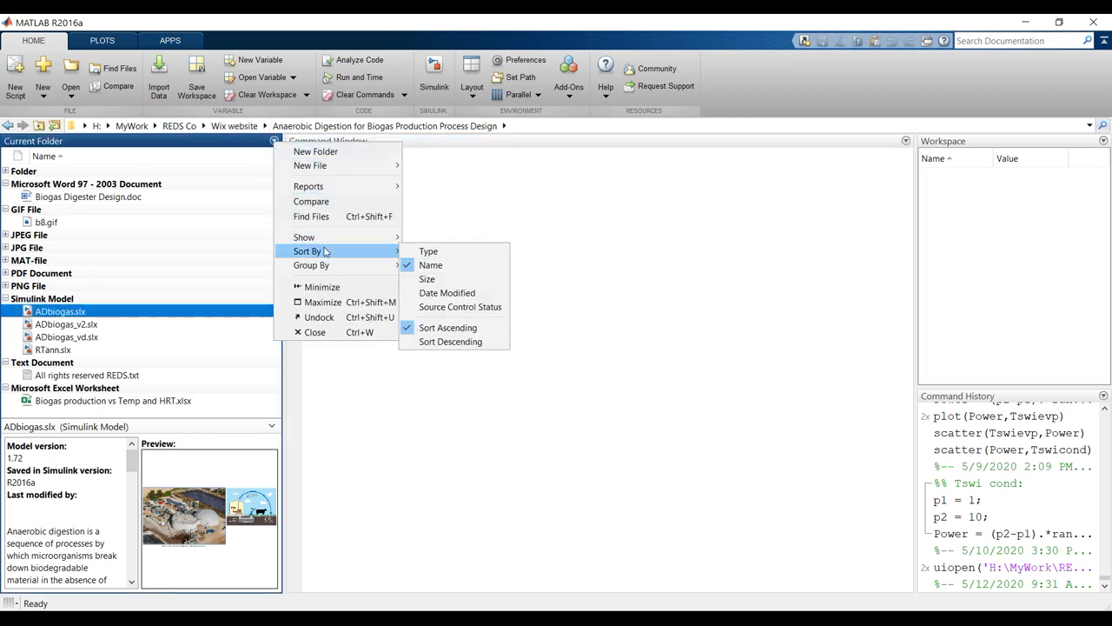
mouse_move(333, 270)
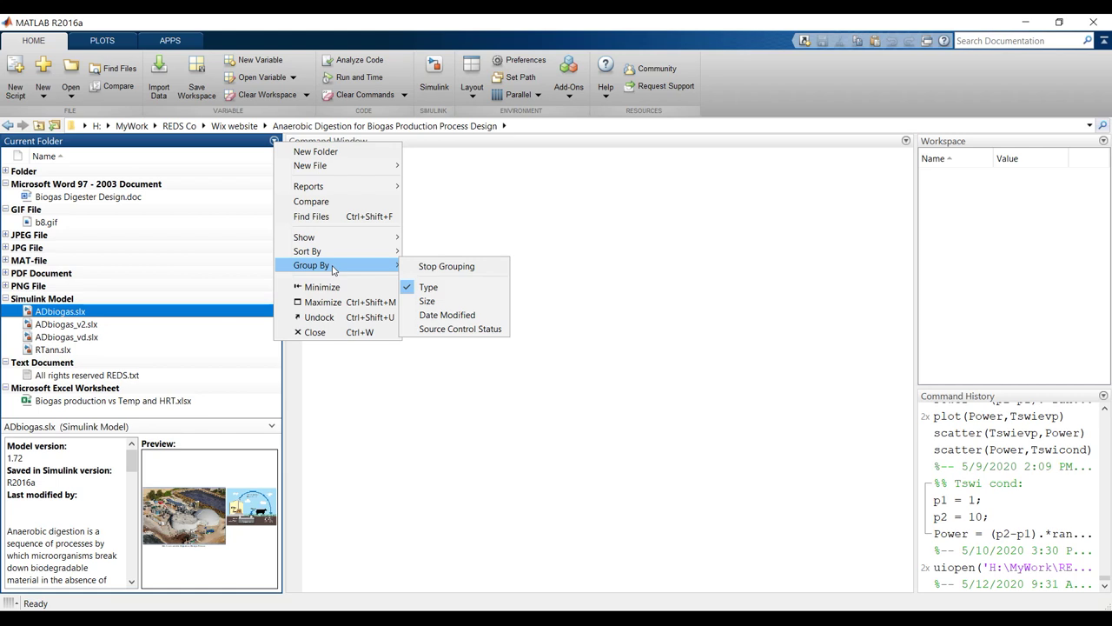
left_click(572, 293)
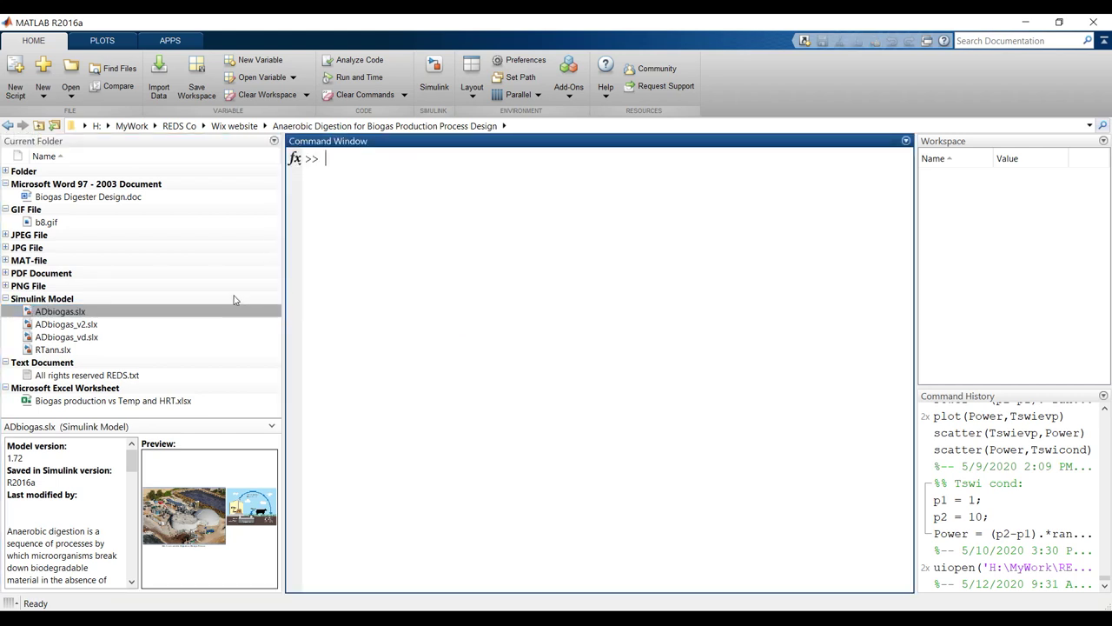
Step: Preview the ADbiogas_v2.slx and ADbiogas_vd.slx models, and open the ADbiogas.slx Simulink model from the current folder
left_click(17, 316)
left_click(21, 318)
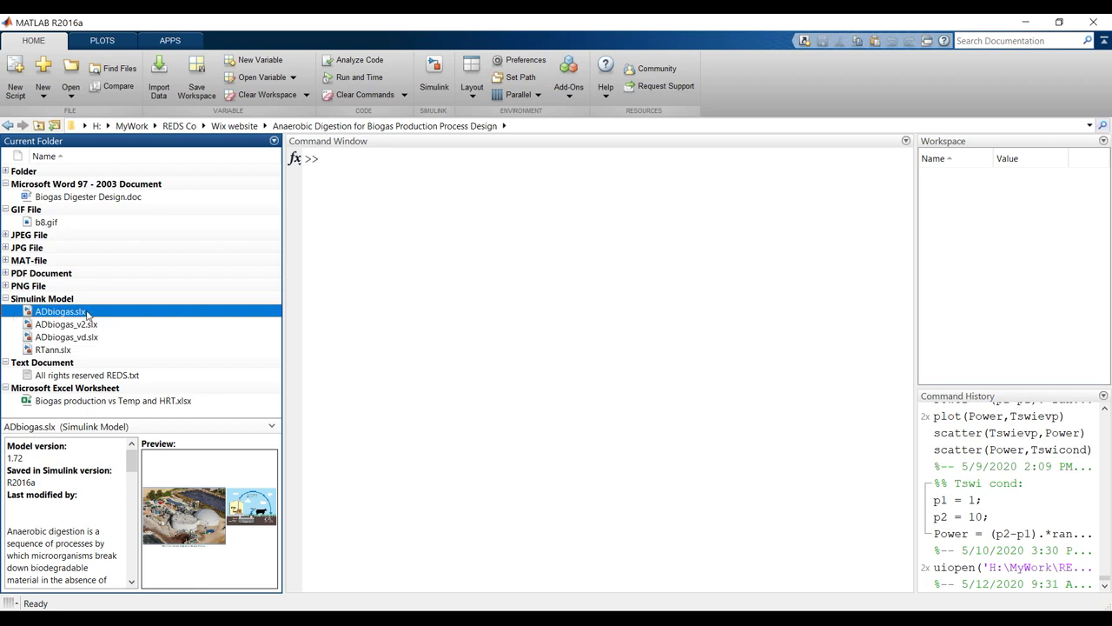
left_click(53, 327)
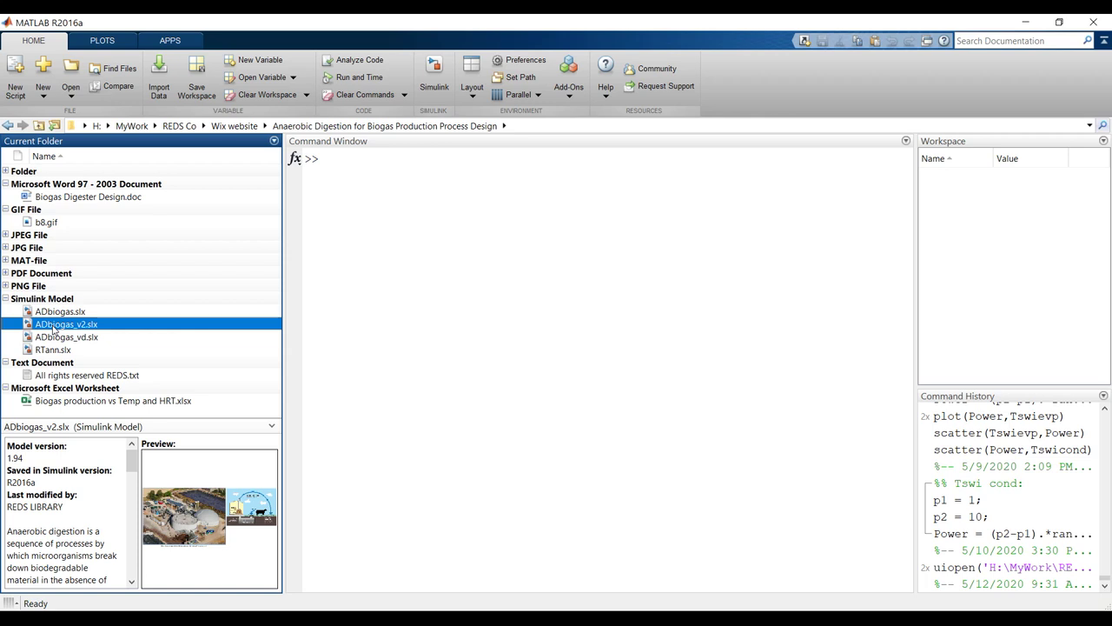
left_click(54, 339)
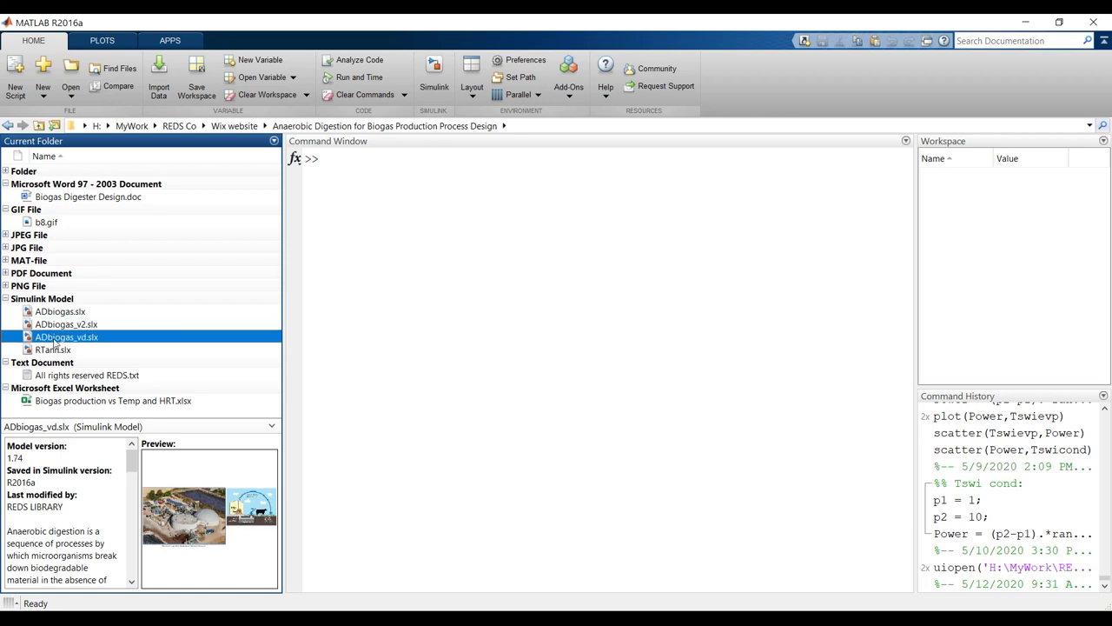
left_click(58, 313)
left_click(51, 339)
left_click(44, 315)
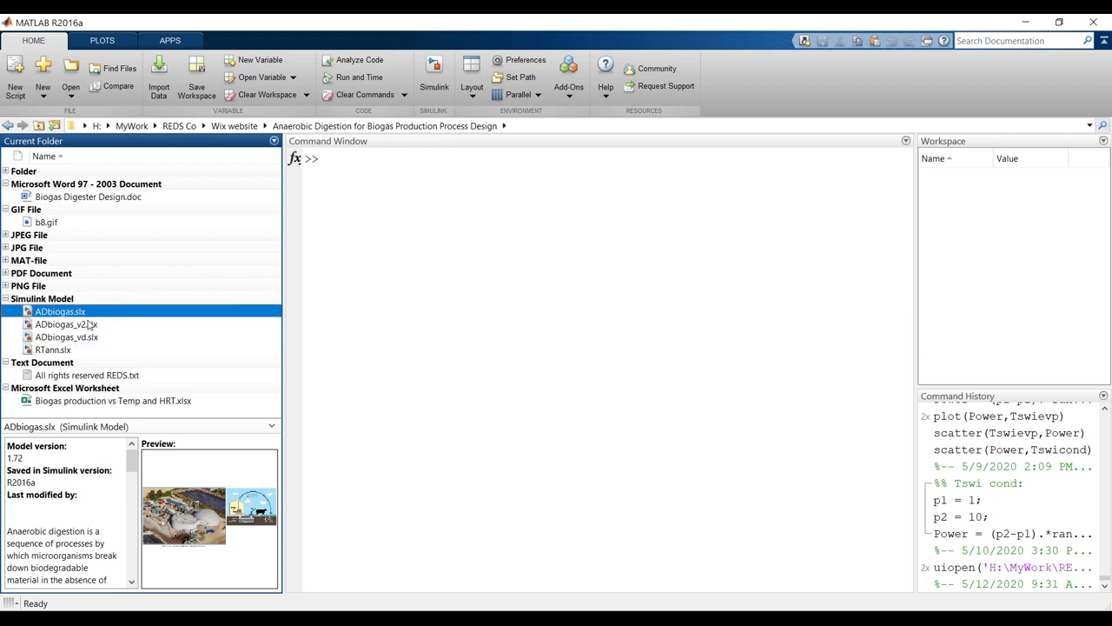
double_click(44, 314)
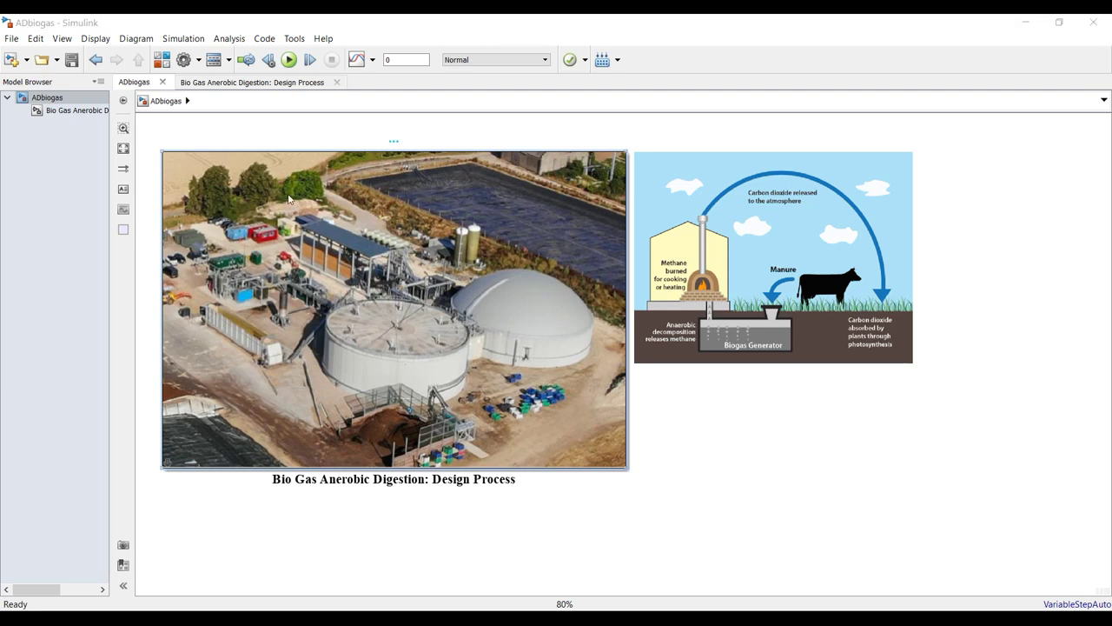
Step: In the Design Process block parameters, set the user collection volume (load) to 0.5 m3 and apply it
left_click_drag(888, 216, 671, 99)
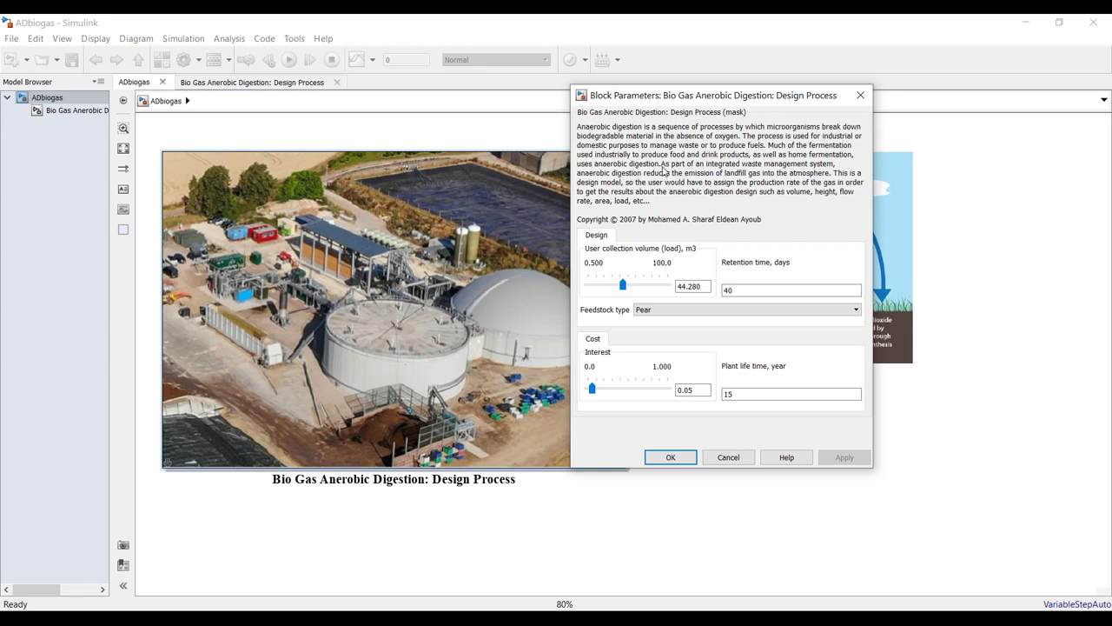
left_click(694, 286)
double_click(700, 286)
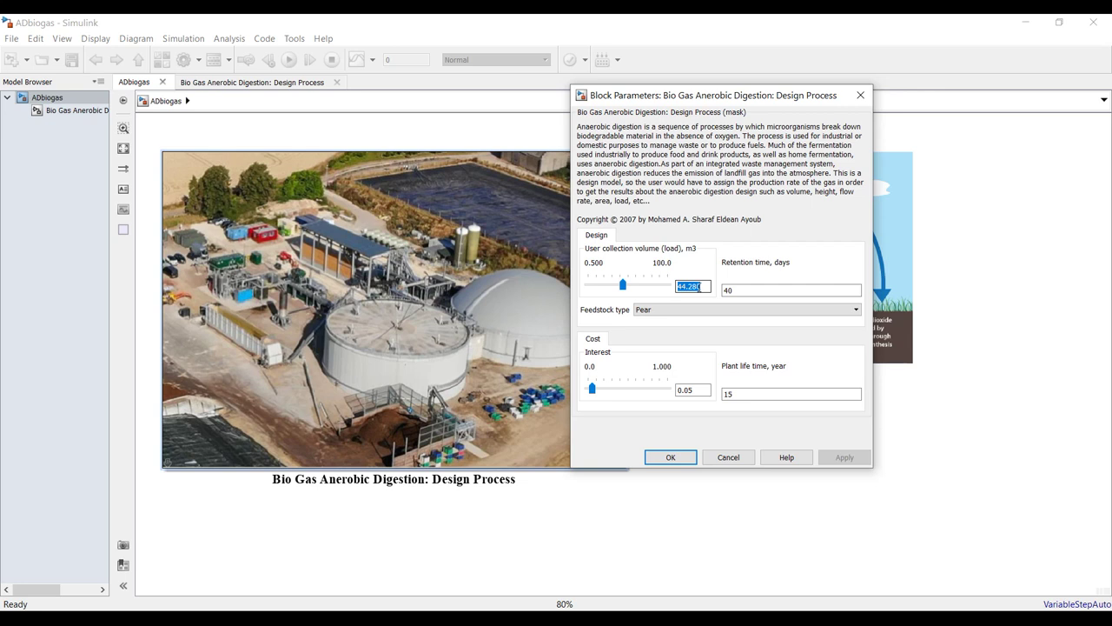
double_click(746, 289)
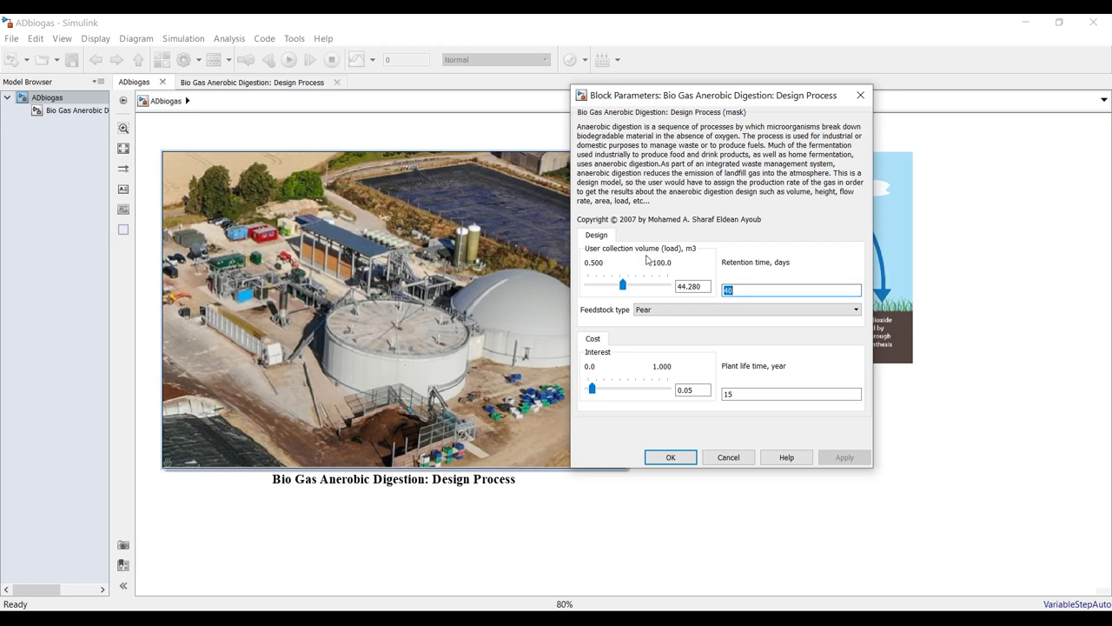
double_click(699, 286)
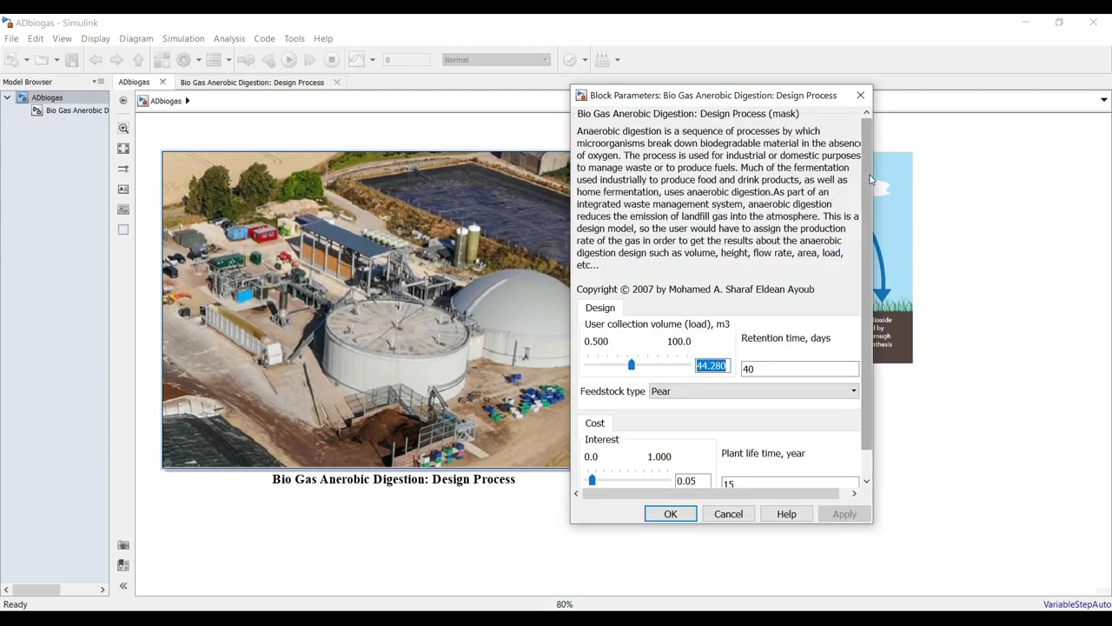
left_click_drag(880, 177, 990, 178)
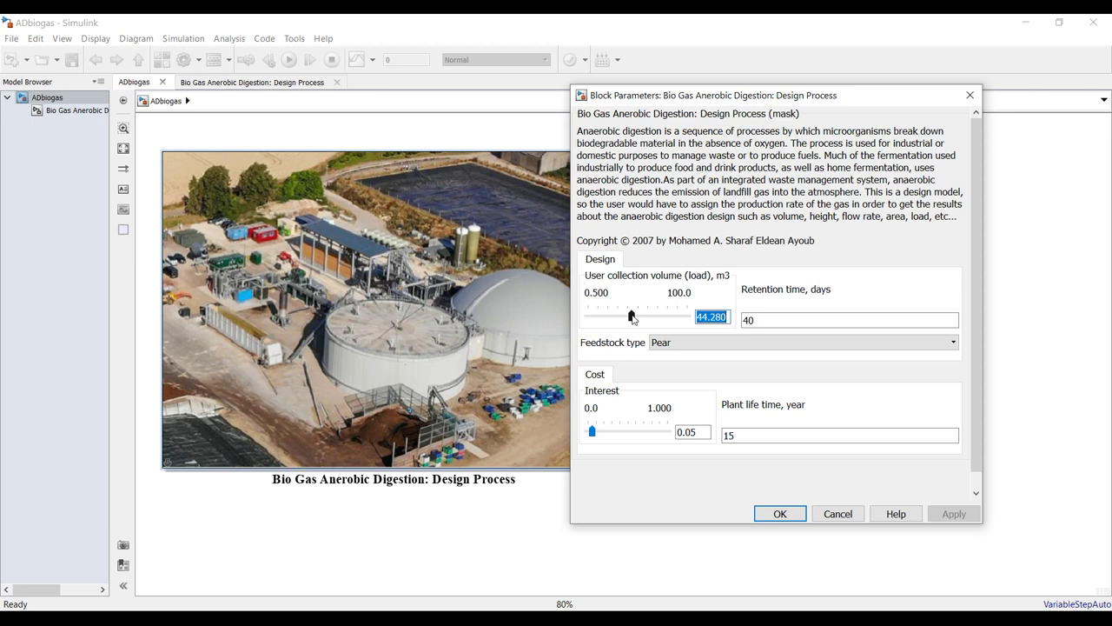
type("0.5")
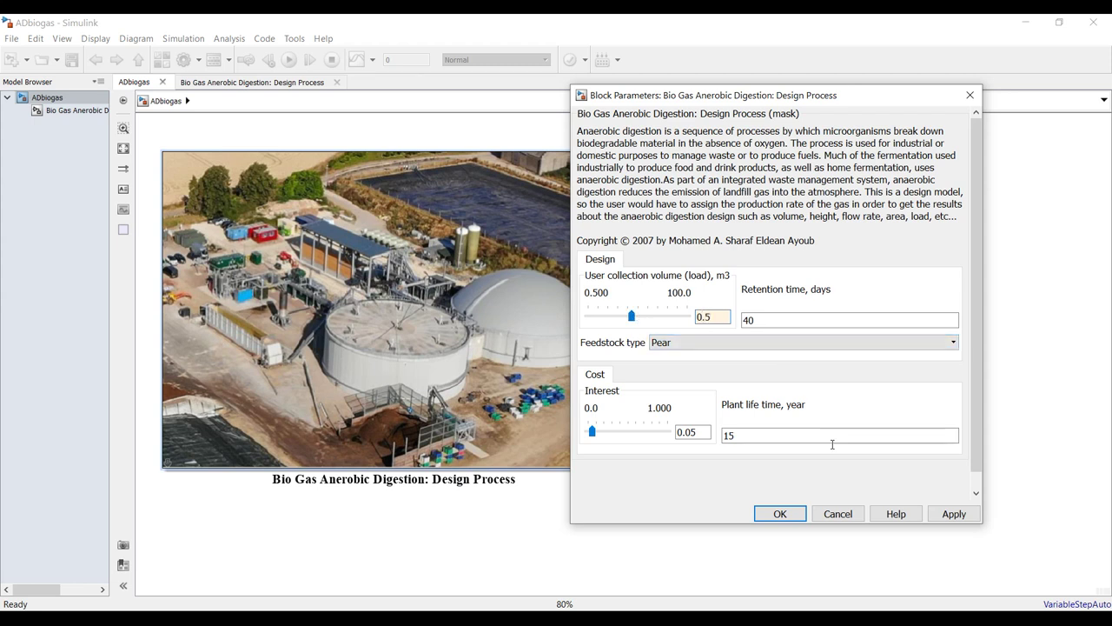
left_click(944, 517)
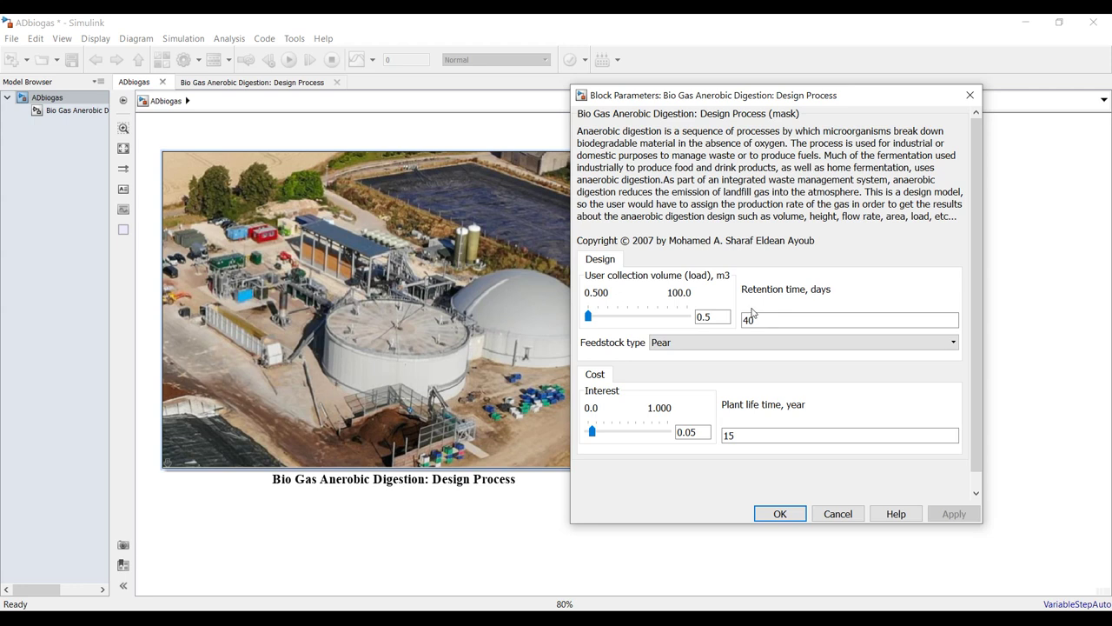
Step: Set the retention time to 50 days and apply the change
double_click(780, 320)
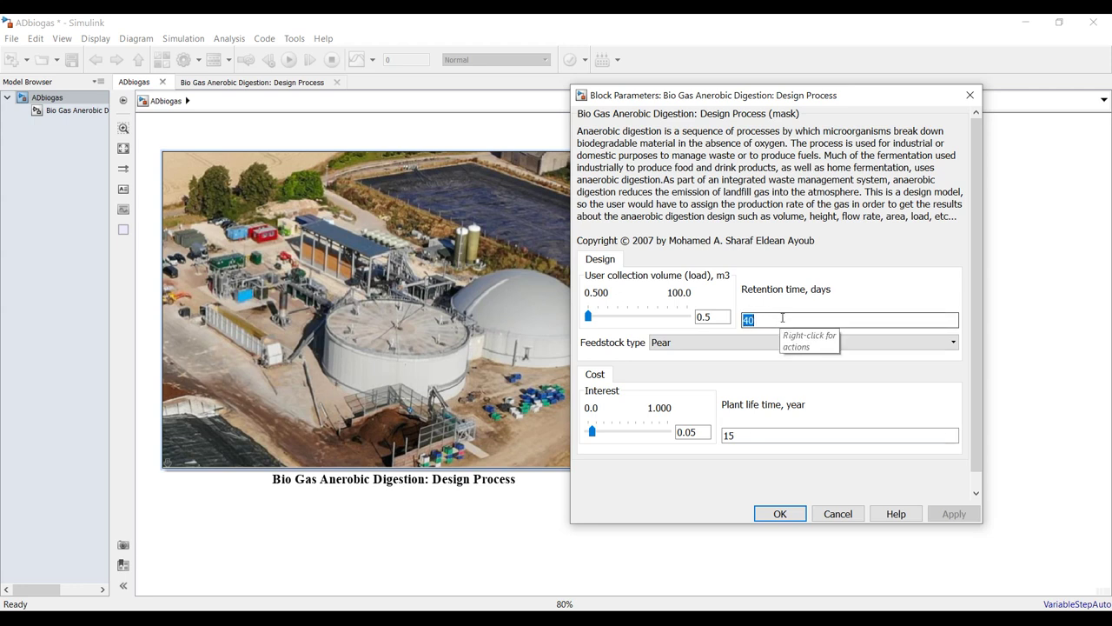
type("50")
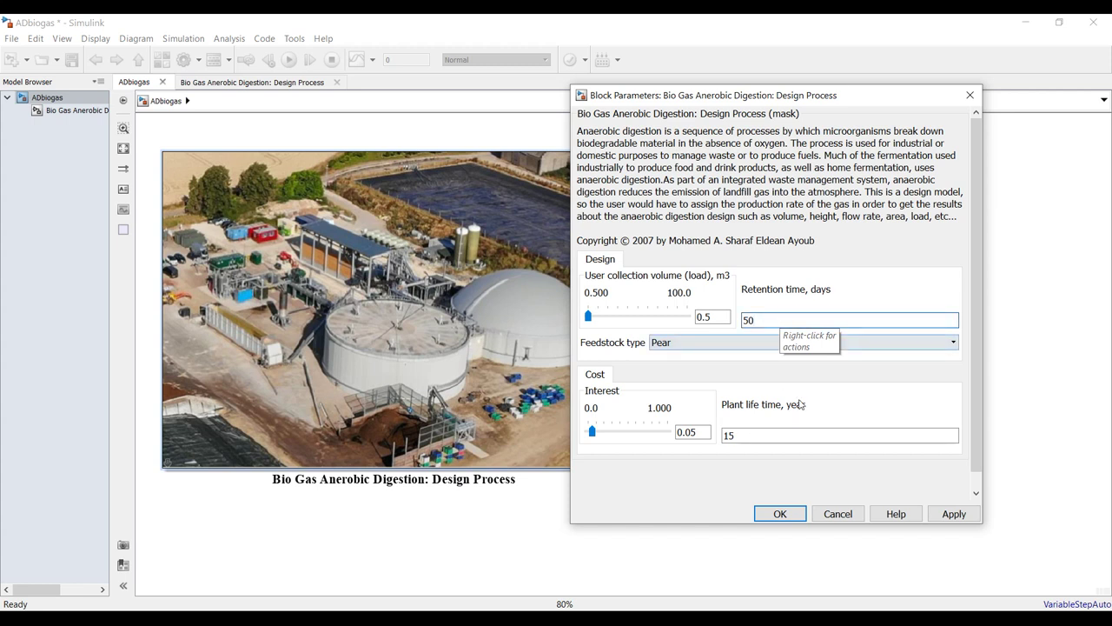
left_click(955, 514)
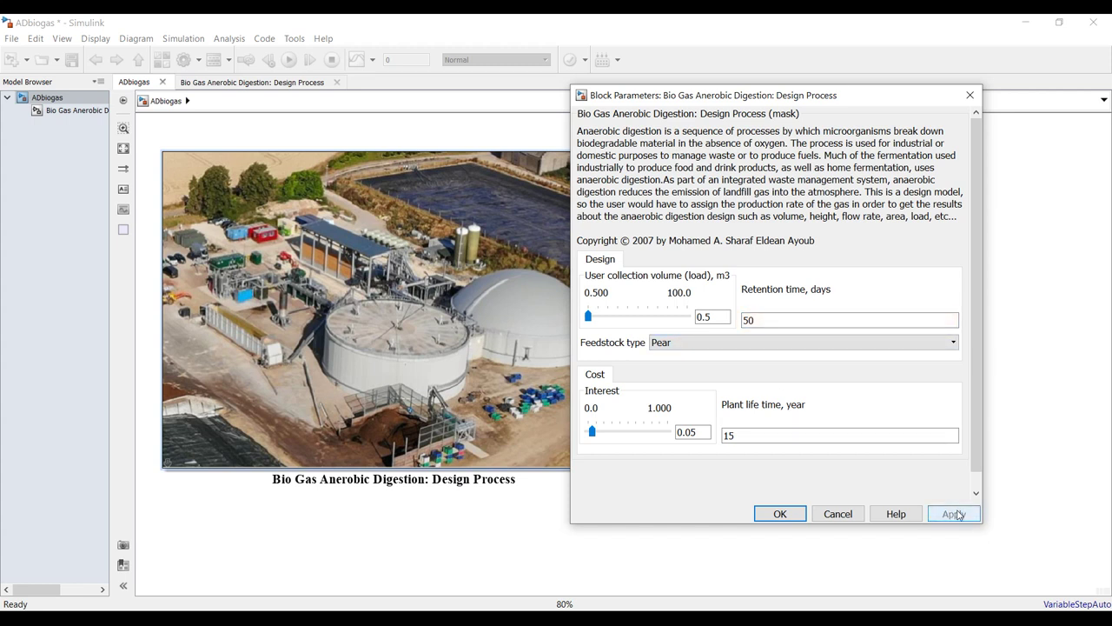
Step: Select Cattle manure as the feedstock type for the digestion design
left_click(728, 343)
scroll(737, 409, "down", 4)
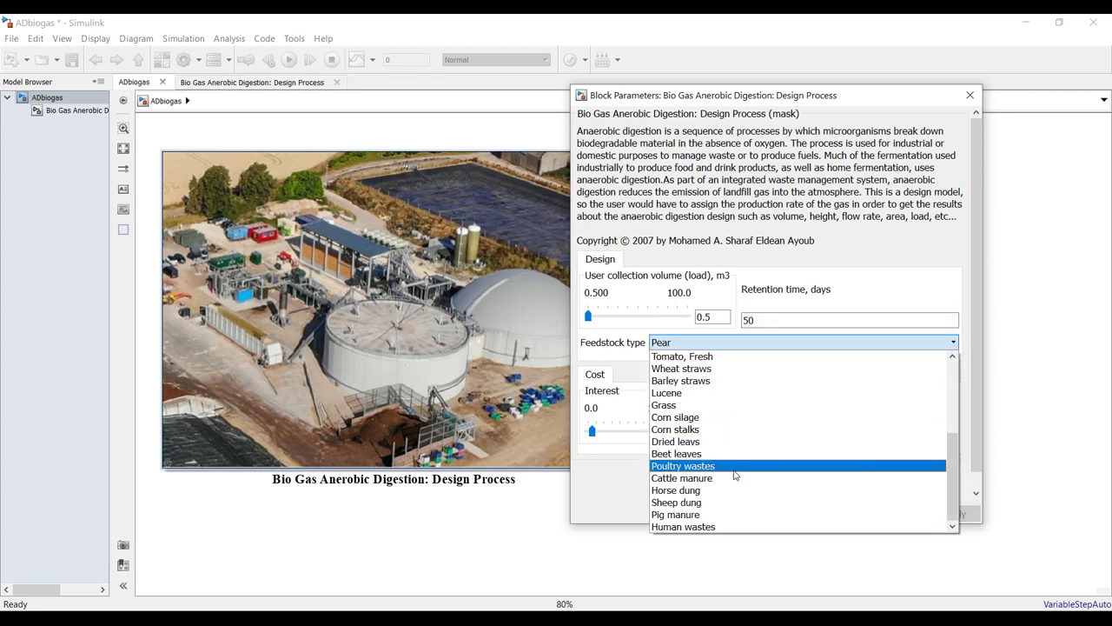
scroll(730, 427, "up", 1)
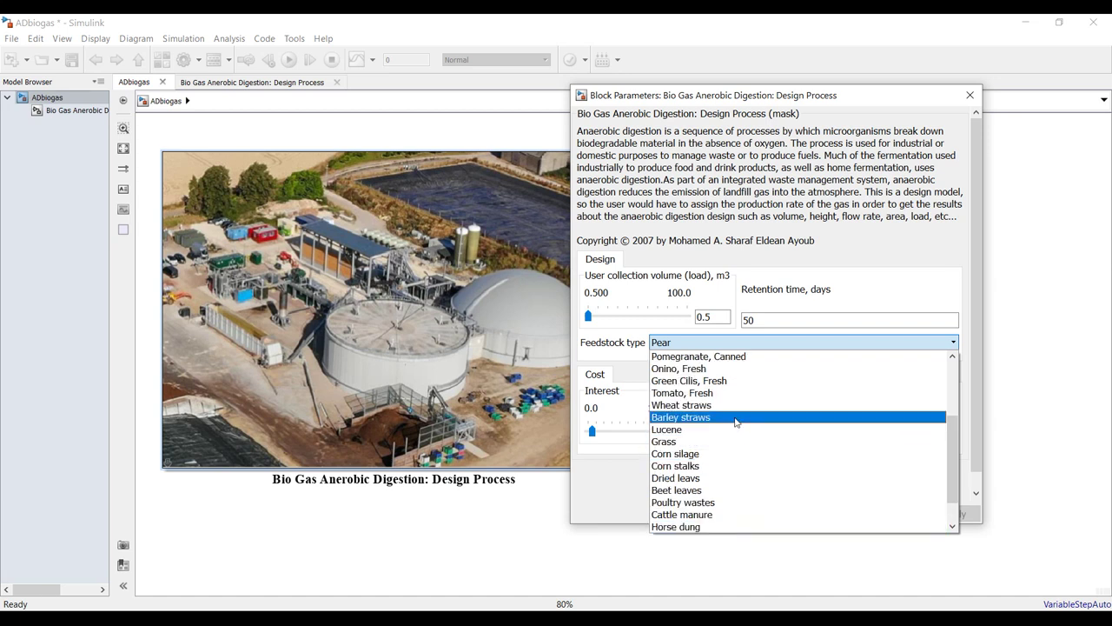
scroll(730, 427, "down", 1)
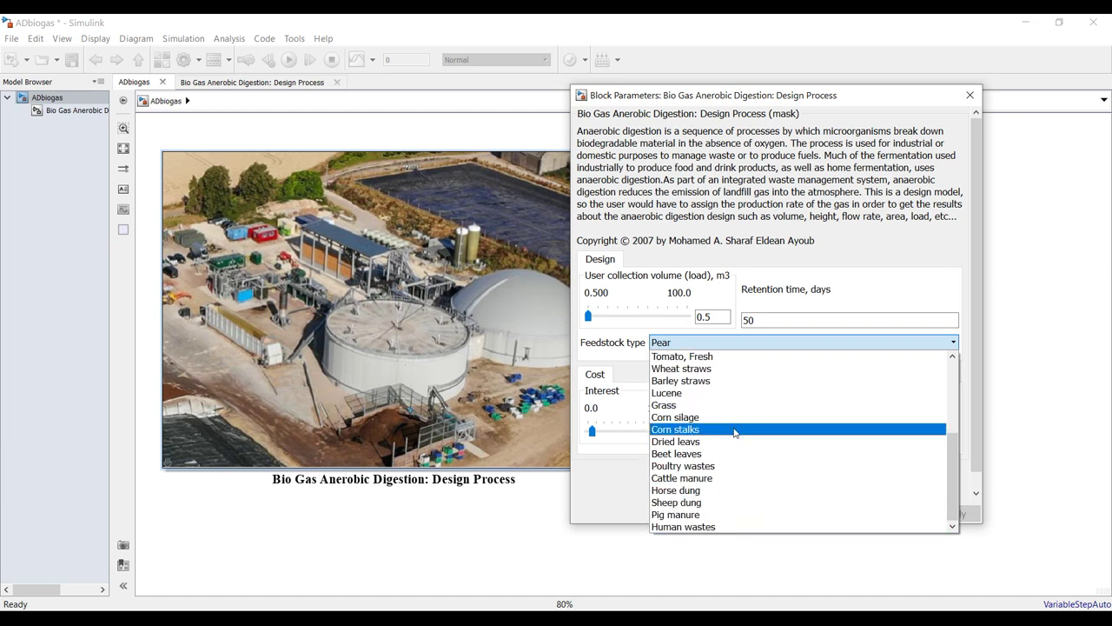
left_click(695, 479)
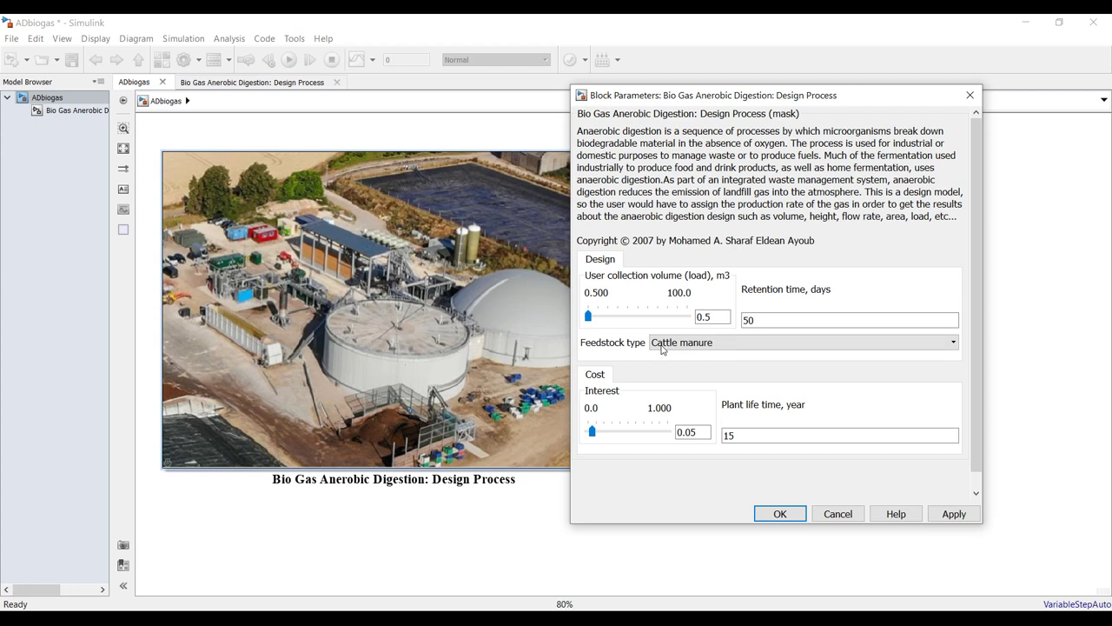
Step: Set the plant life time to 10 years, apply the parameters and close the block dialog
double_click(705, 432)
double_click(726, 434)
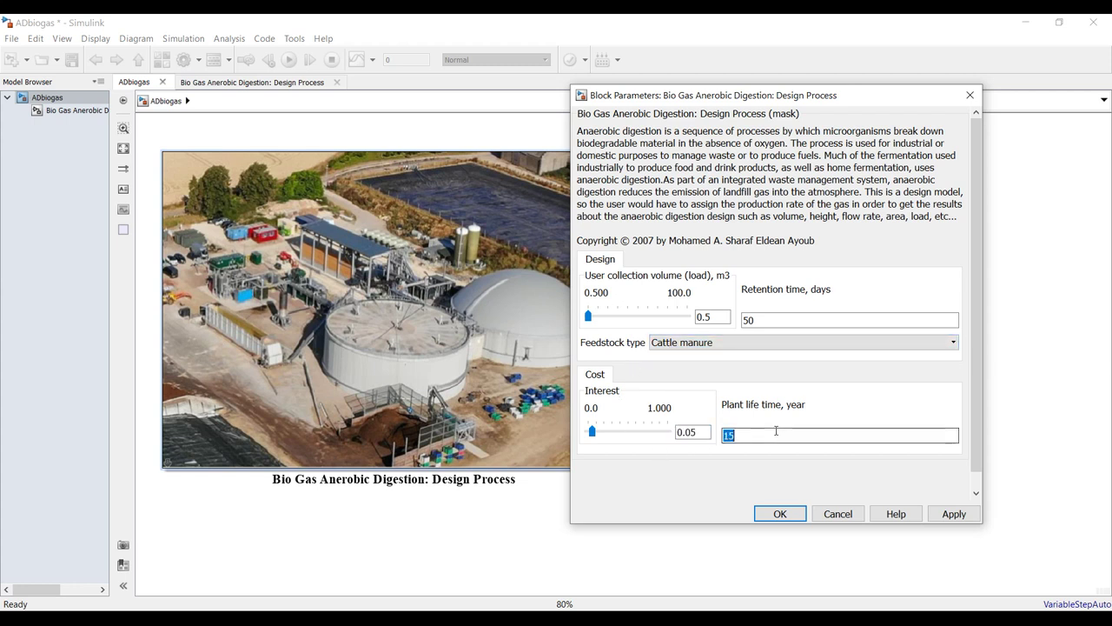
double_click(693, 432)
type("2")
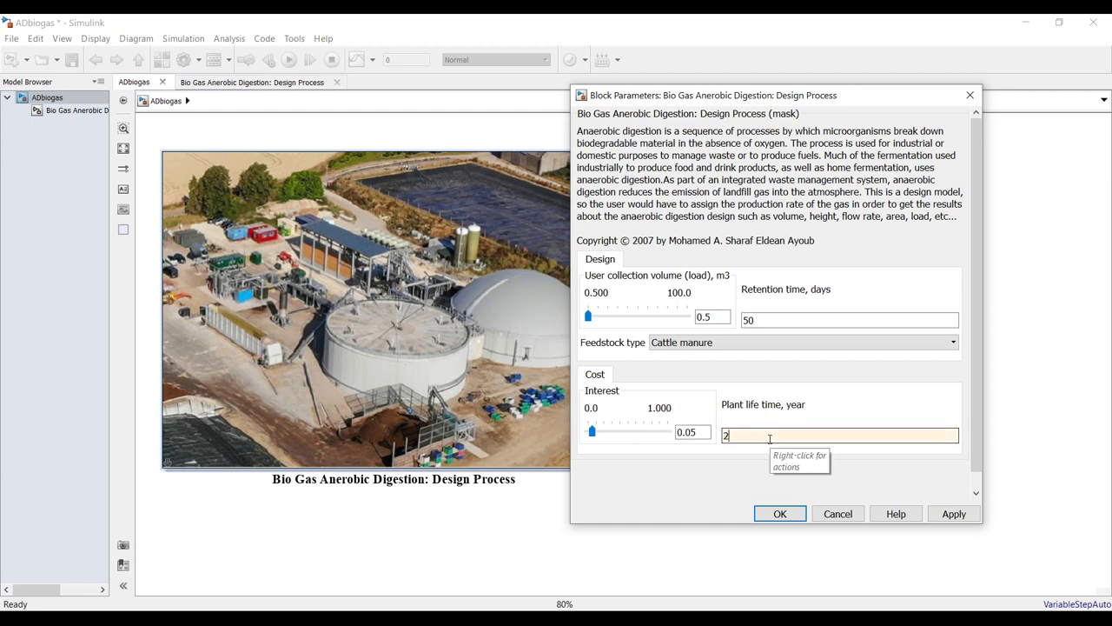
type("0")
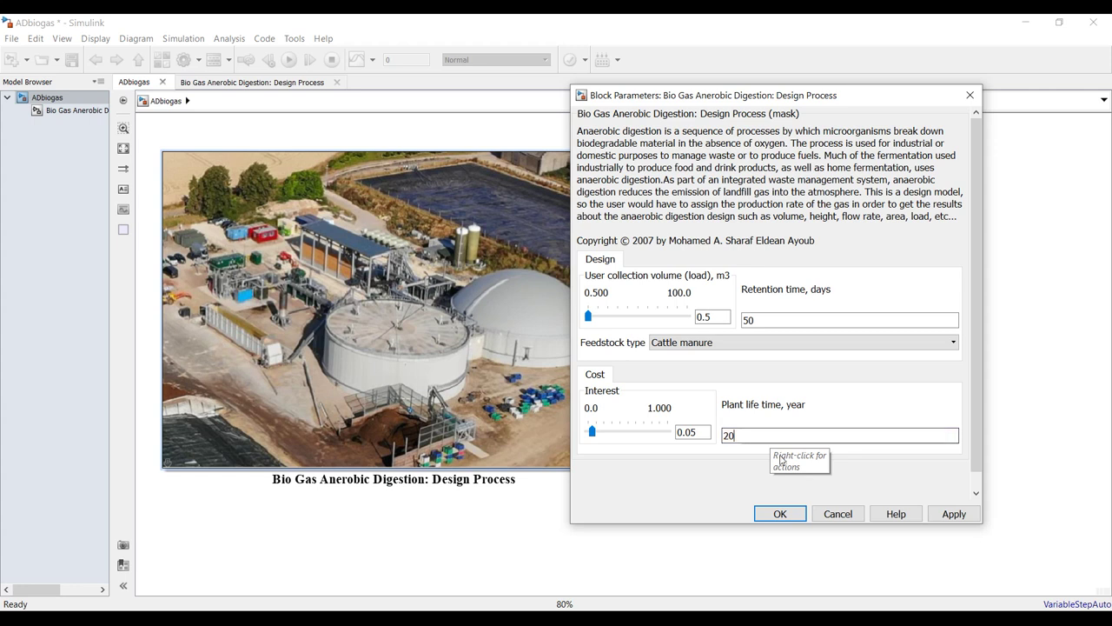
type("10")
left_click(954, 514)
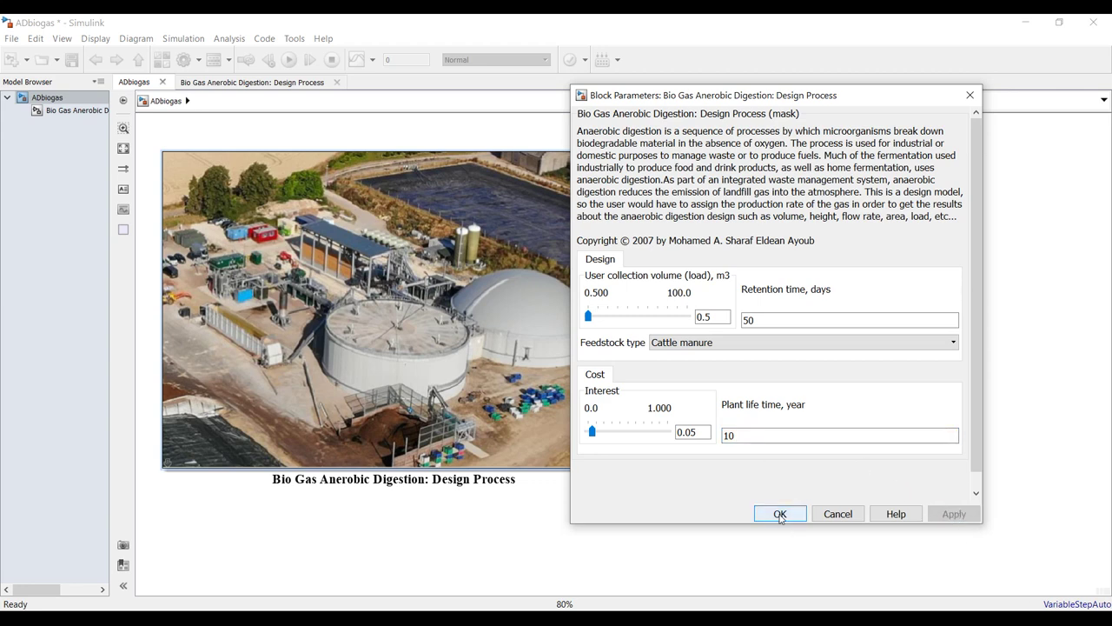
left_click(780, 513)
Step: Open the Bio Gas Anerobic Digestion: Design Process subsystem and examine its input blocks and output displays
left_click(77, 111)
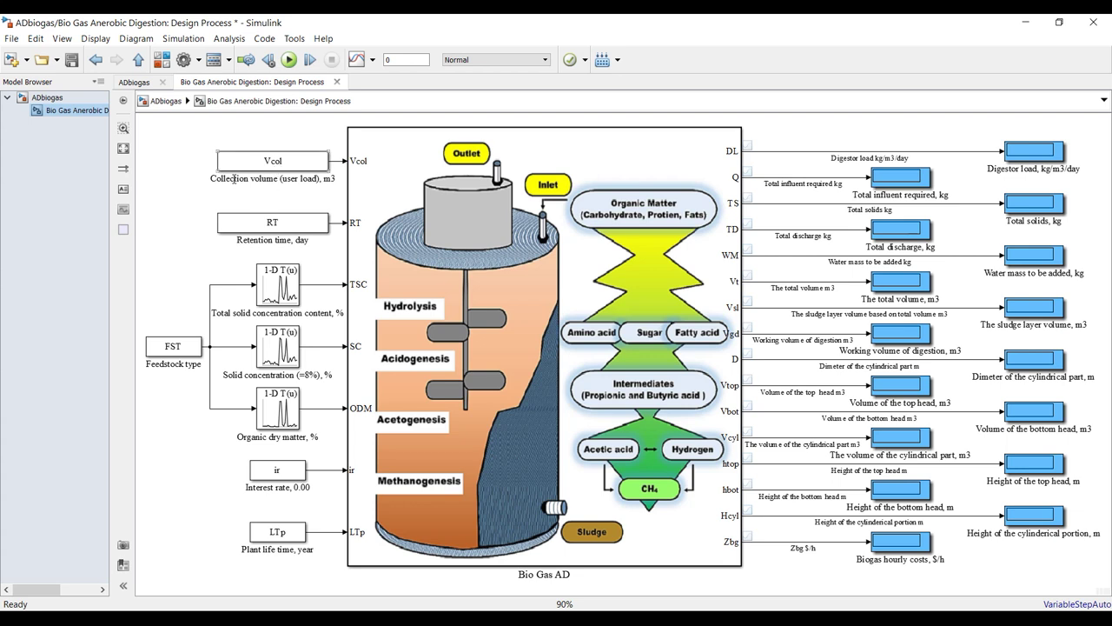
left_click_drag(167, 135, 309, 566)
left_click_drag(770, 130, 1089, 591)
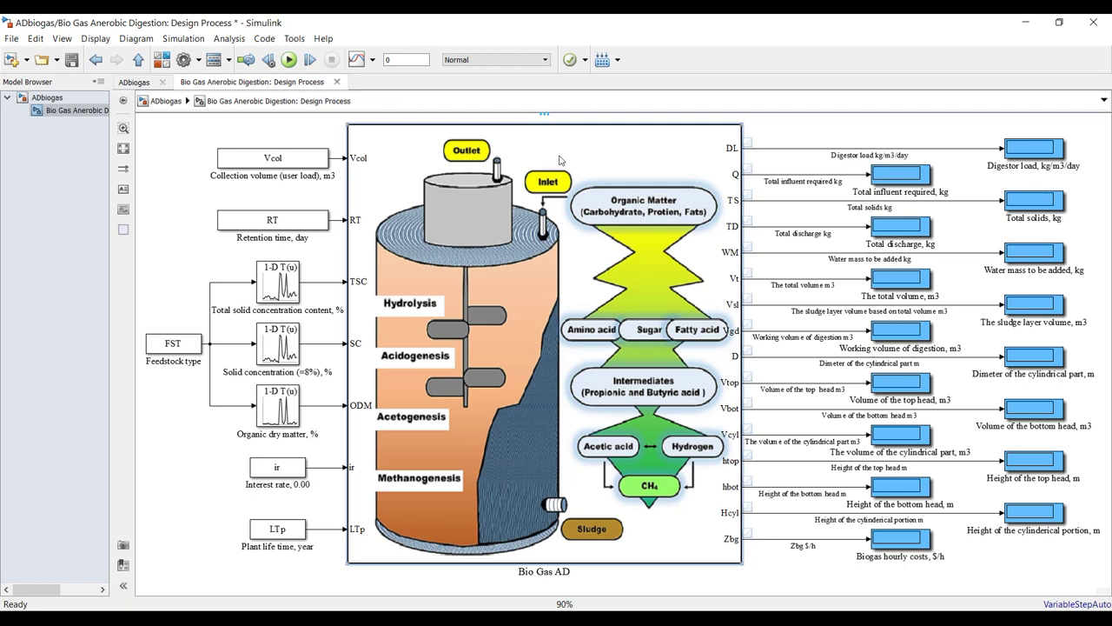
Step: Open the mask editor of the Bio Gas AD block, examine its icon drawing command and dialog parameters, and close it
right_click(556, 148)
mouse_move(621, 380)
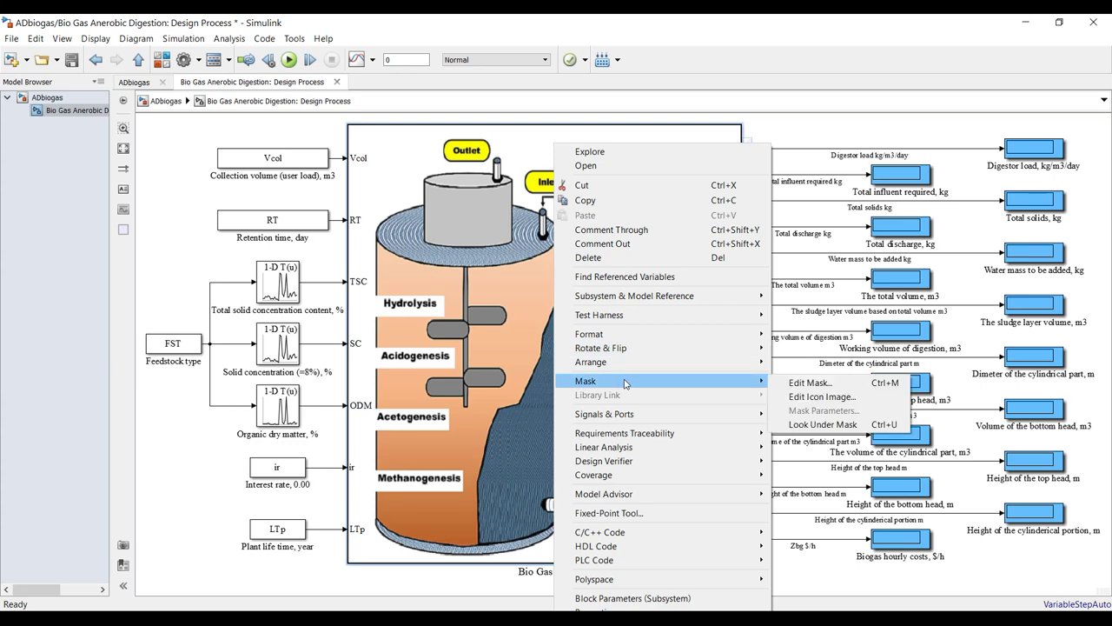
left_click(800, 383)
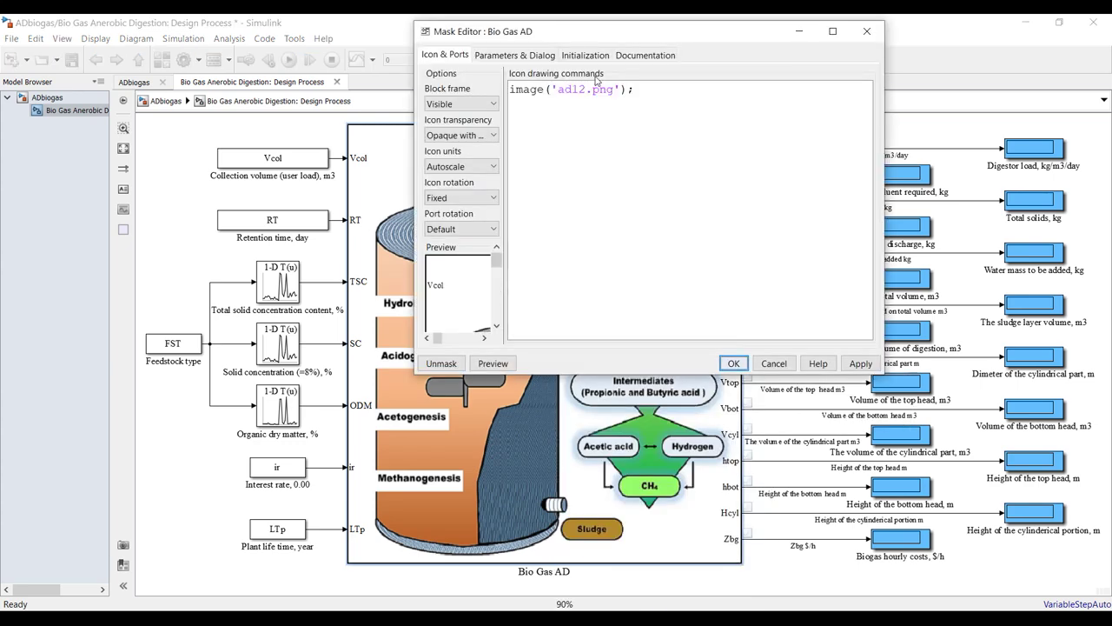
left_click_drag(636, 89, 512, 96)
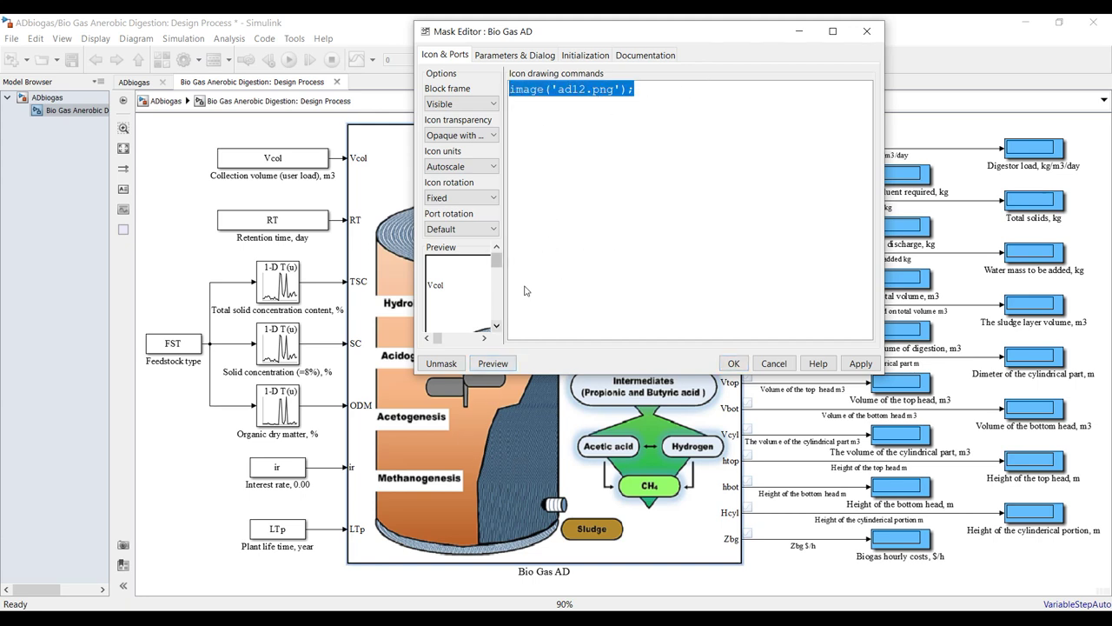
left_click(522, 56)
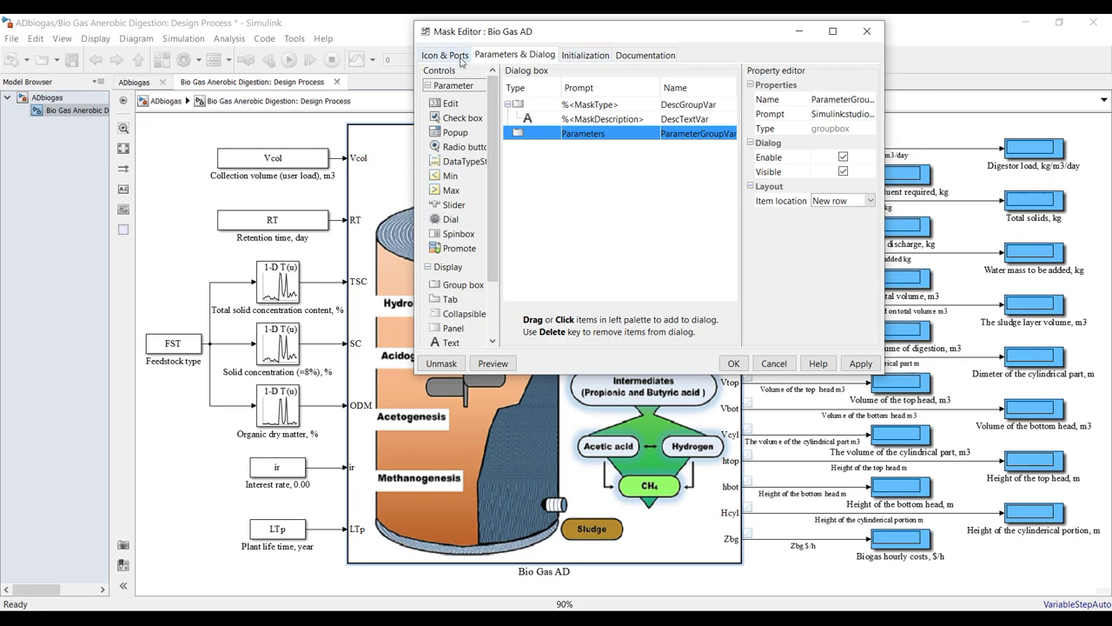
left_click(867, 31)
Step: Examine the mask parameters for collection volume, retention time and feedstock type of the top-level Bio Gas Anerobic Digestion: Design Process block
left_click(47, 98)
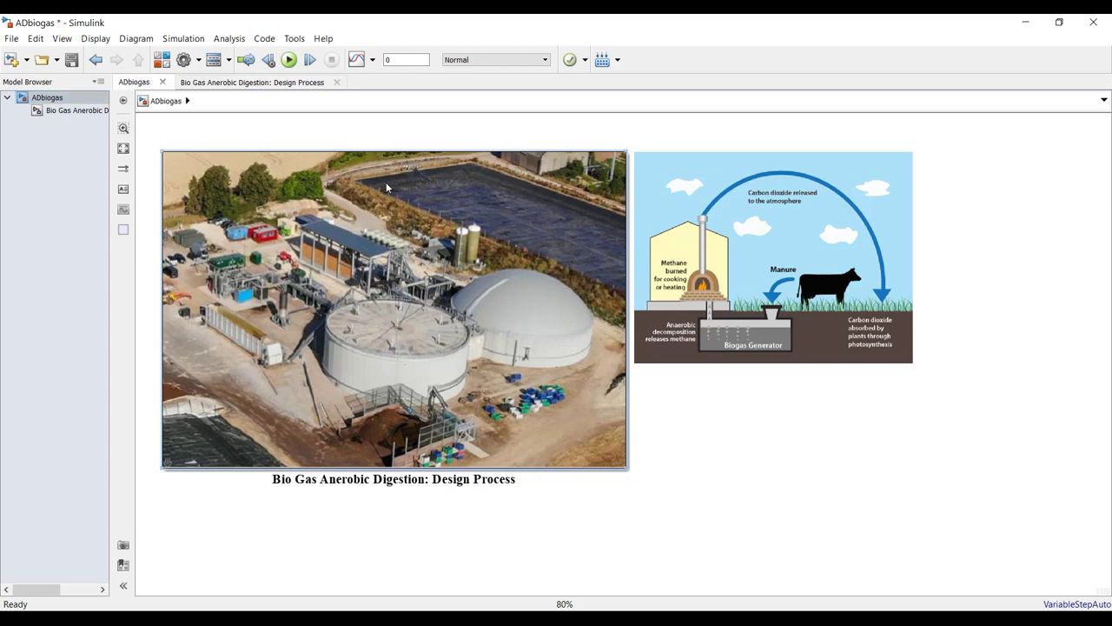
right_click(386, 187)
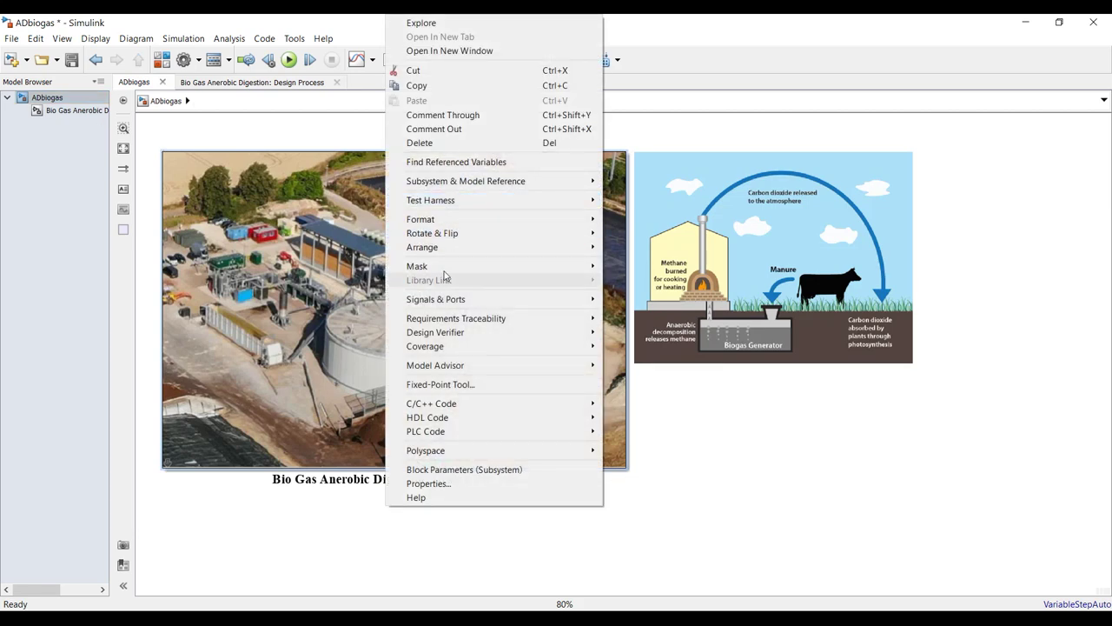
mouse_move(509, 266)
left_click(624, 270)
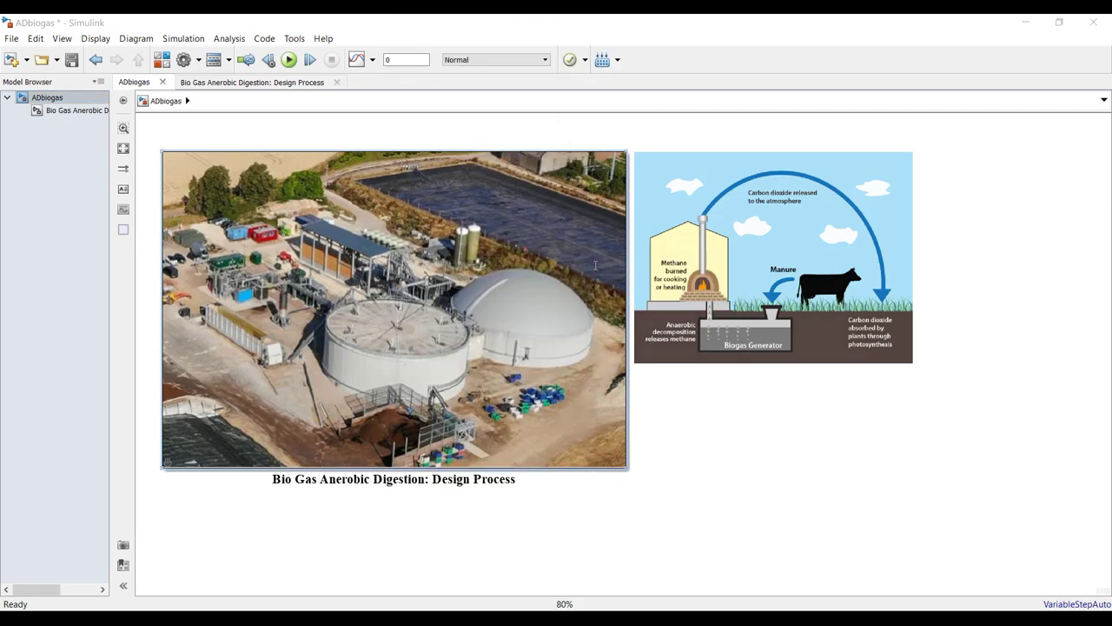
left_click(513, 52)
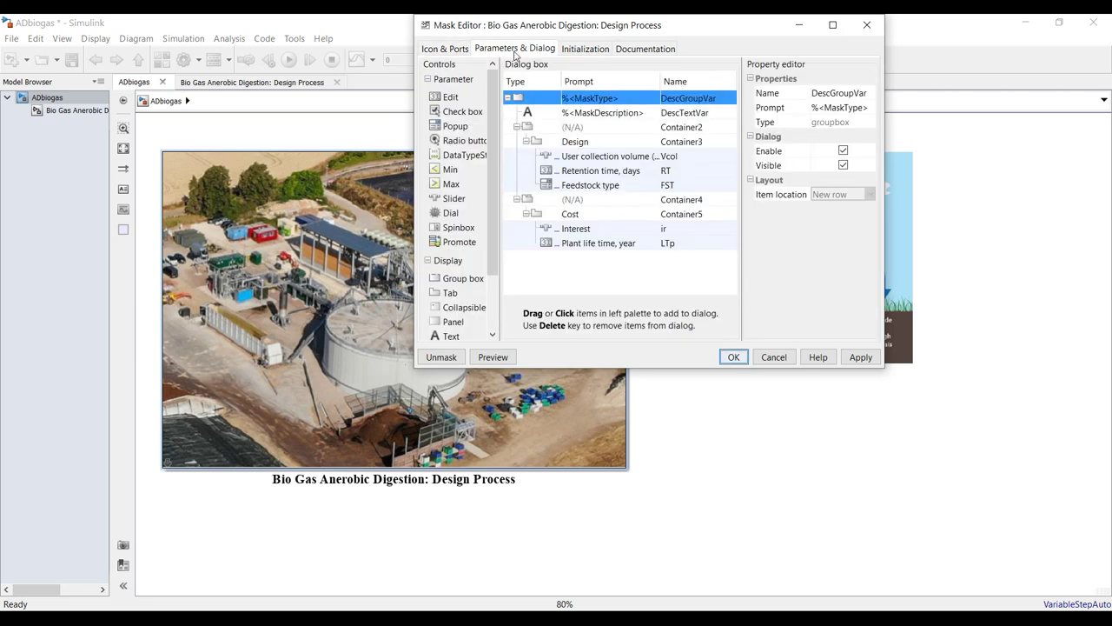
left_click(522, 157)
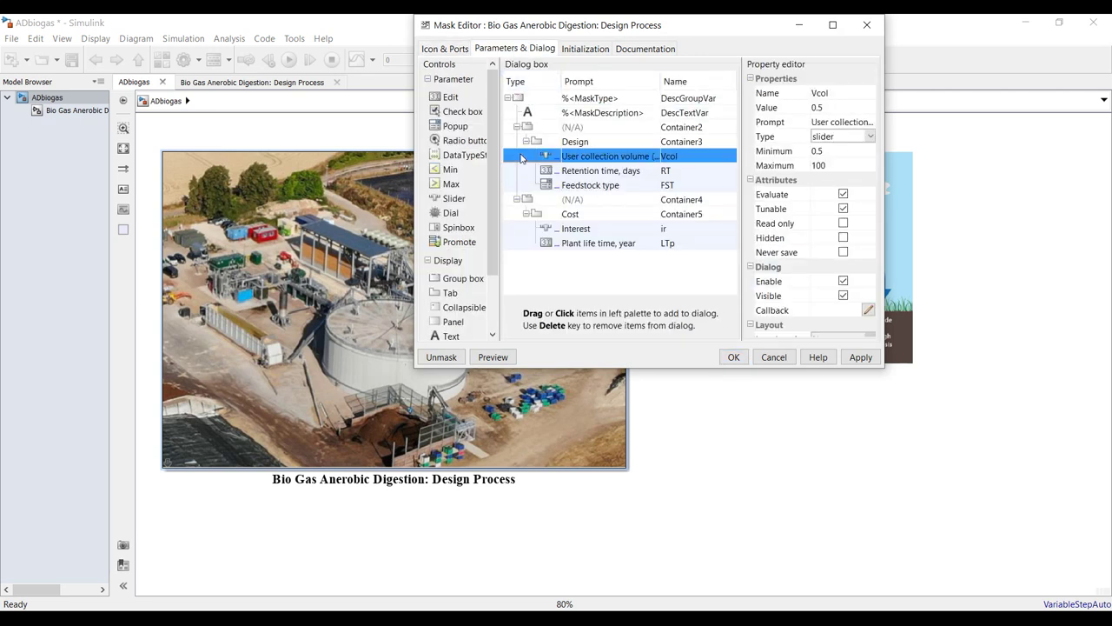
left_click(524, 170)
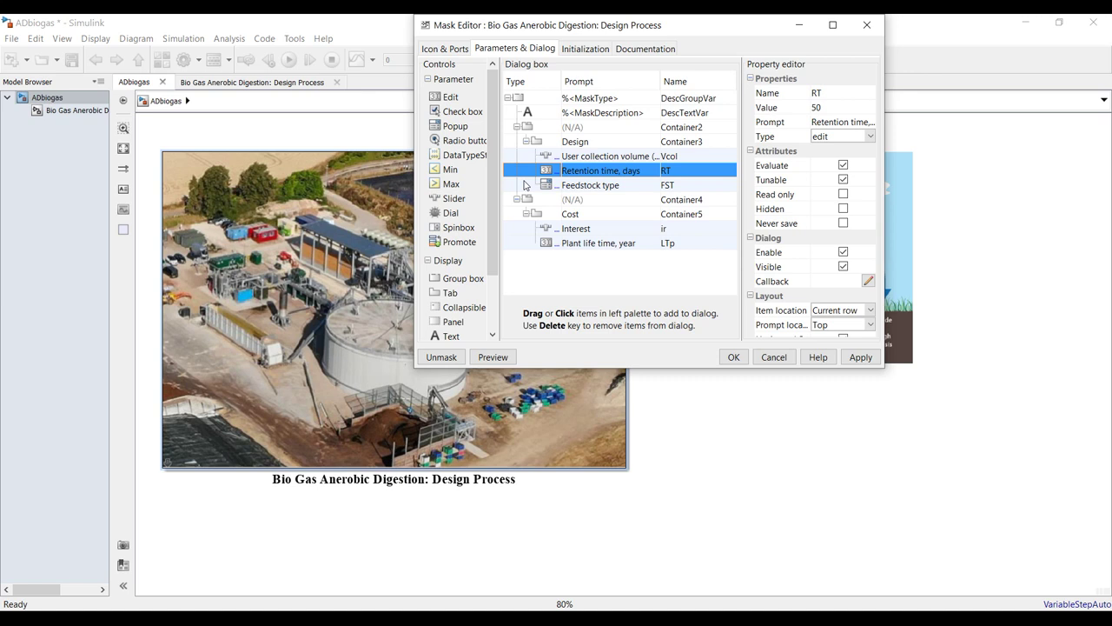
left_click(524, 186)
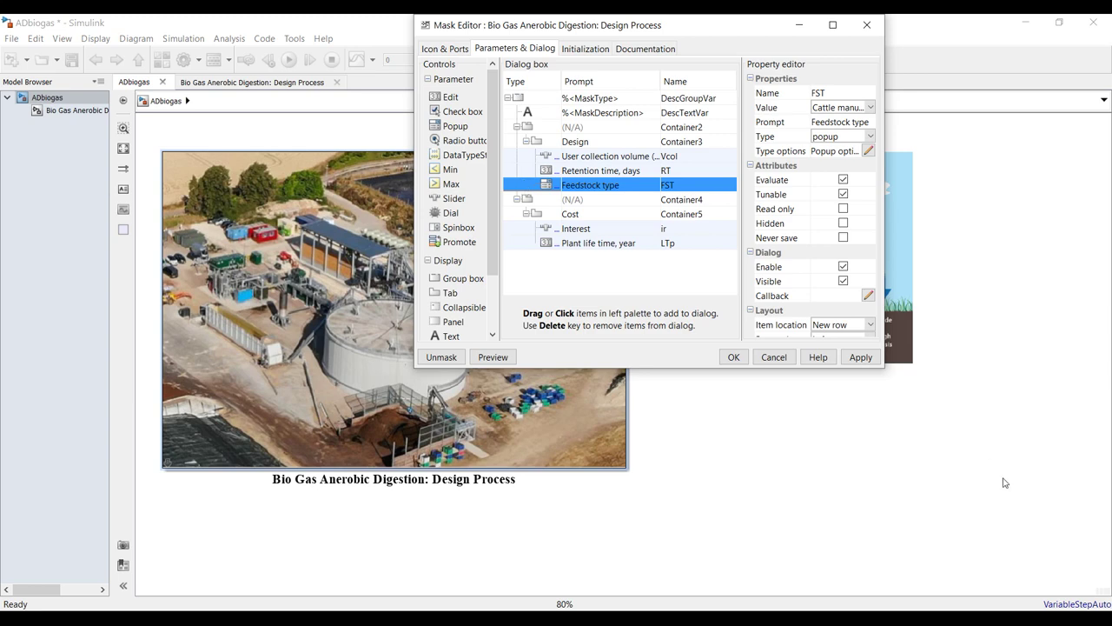
left_click(734, 358)
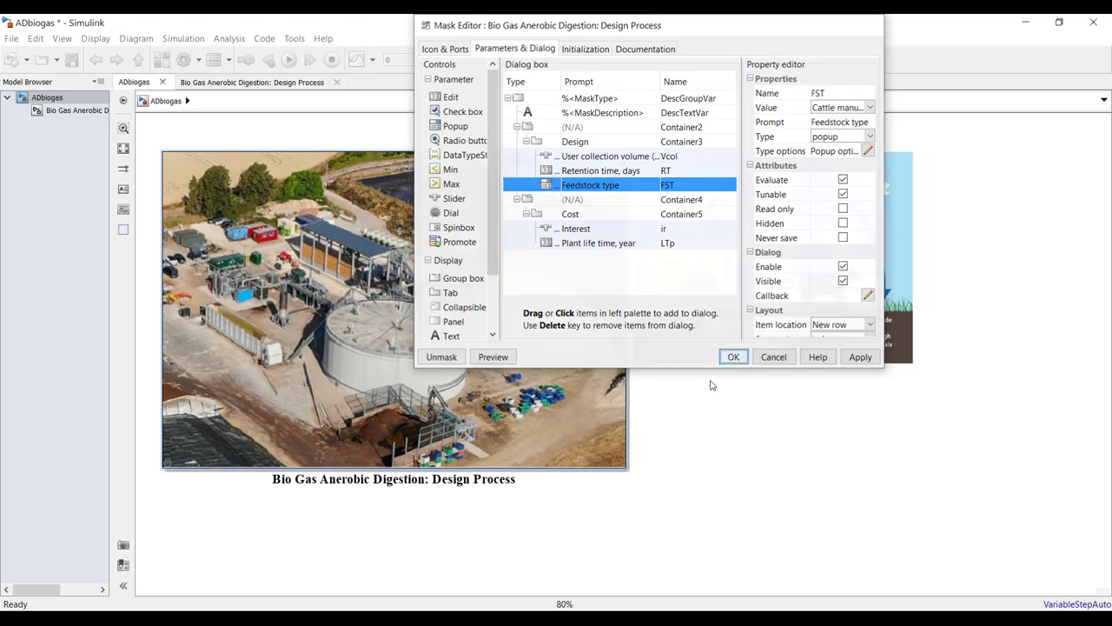
Step: Open the Bio Gas AD block's code inside the subsystem and examine the BGAD function's input and output arguments
left_click(77, 111)
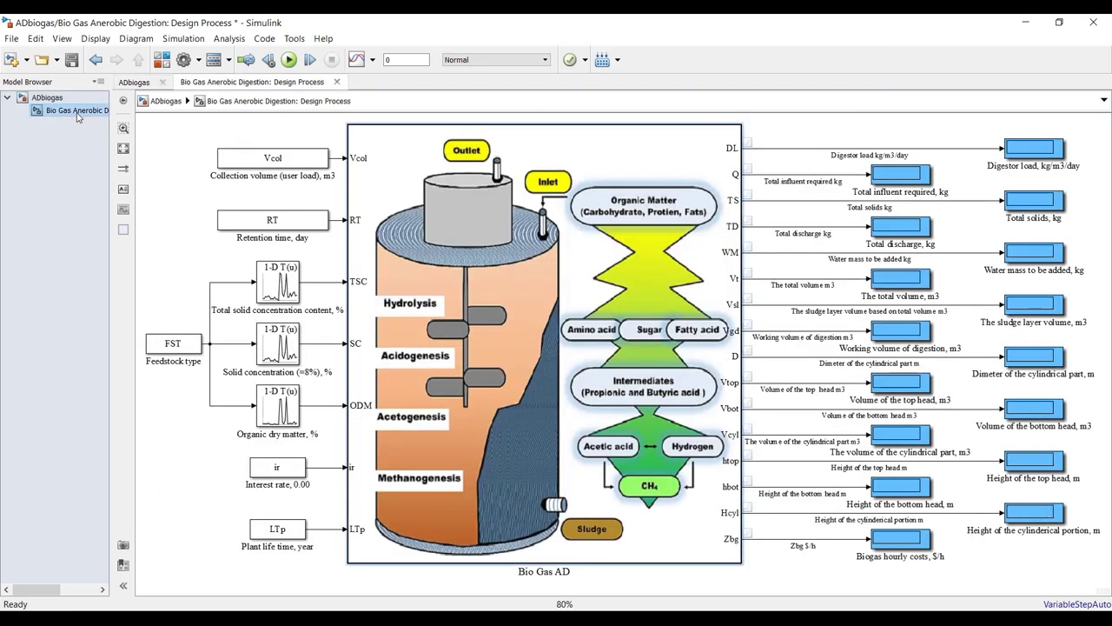
double_click(425, 199)
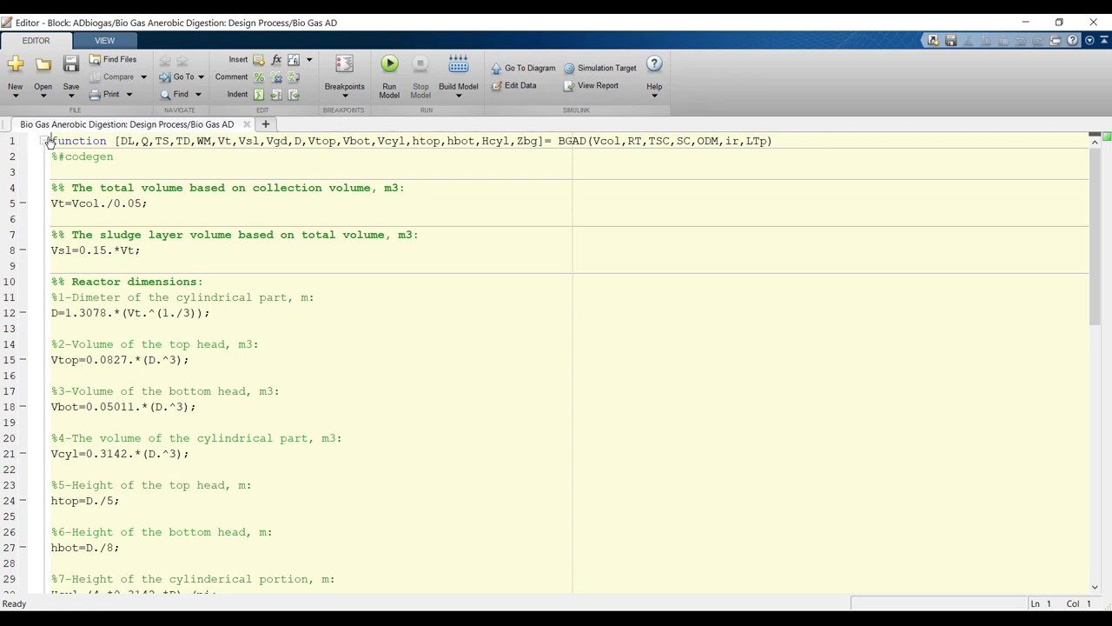
left_click_drag(51, 140, 106, 141)
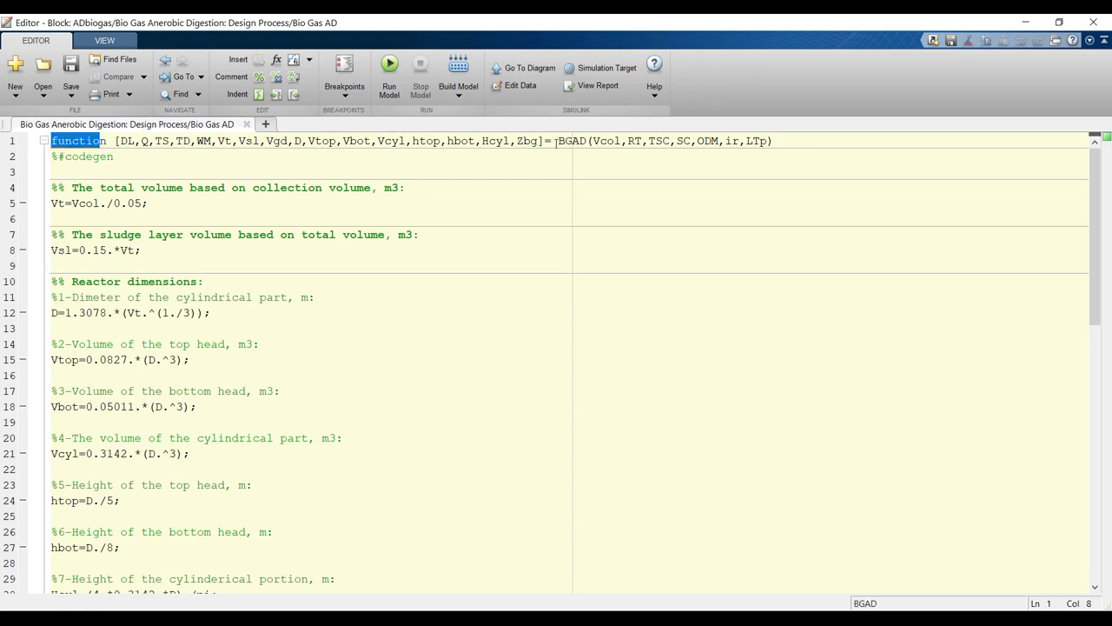
left_click_drag(560, 140, 775, 139)
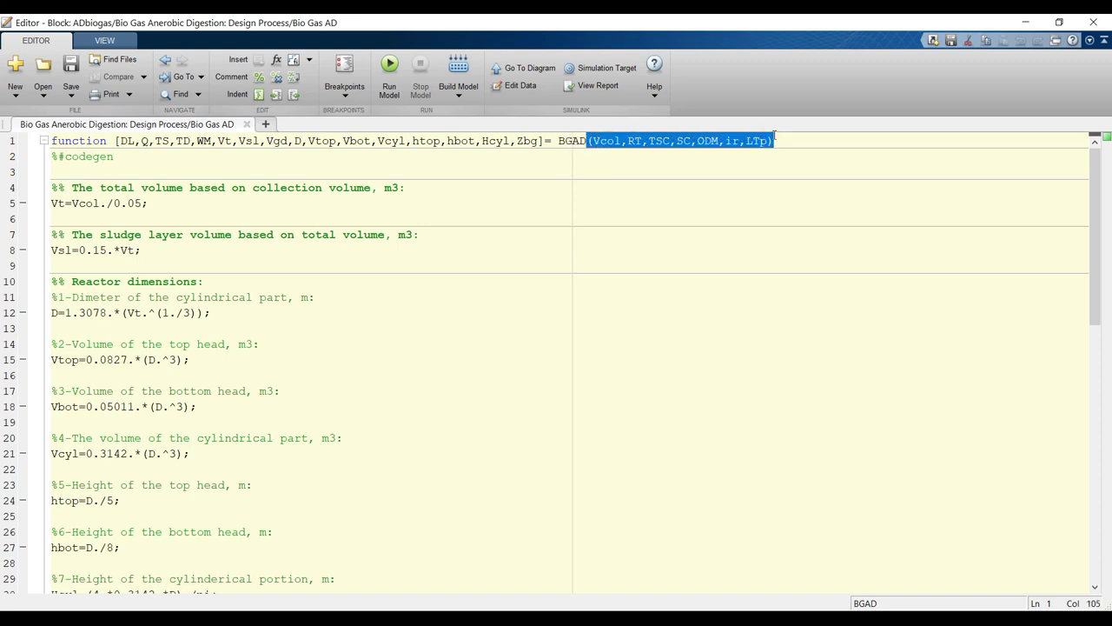
left_click(599, 141)
left_click(635, 142)
left_click(660, 141)
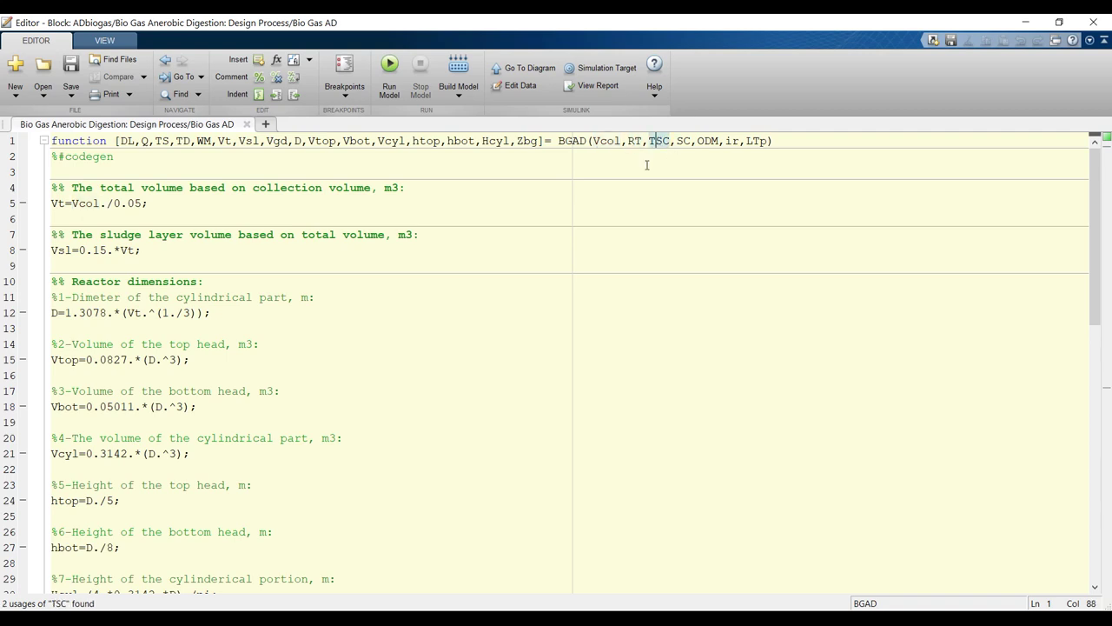
left_click(682, 140)
left_click(712, 141)
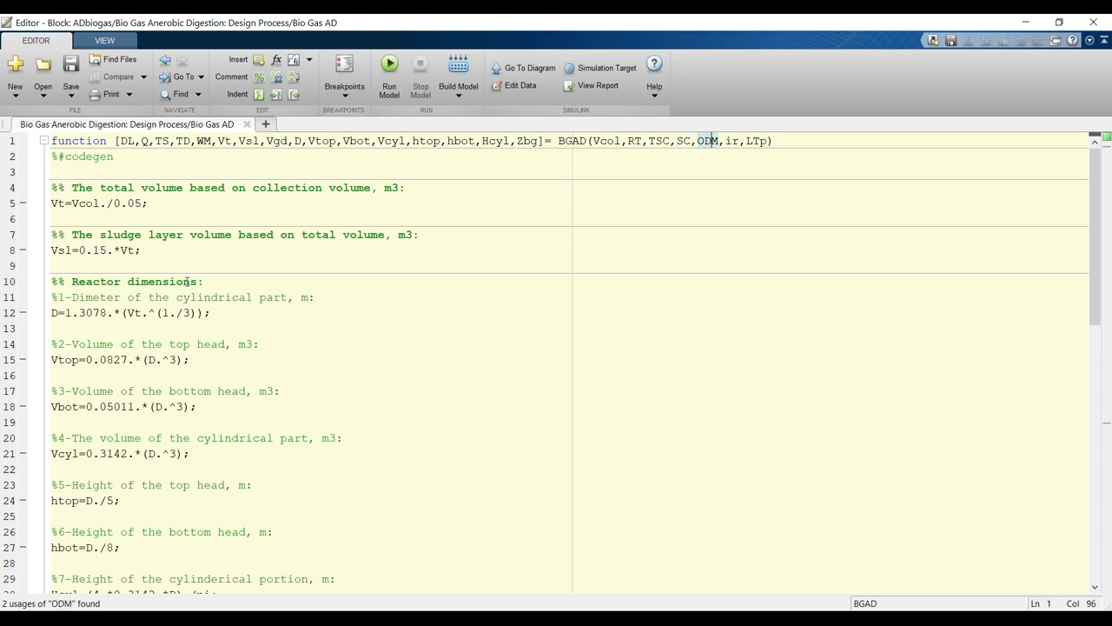
scroll(188, 296, "down", 4)
scroll(235, 352, "up", 4)
left_click_drag(120, 141, 539, 141)
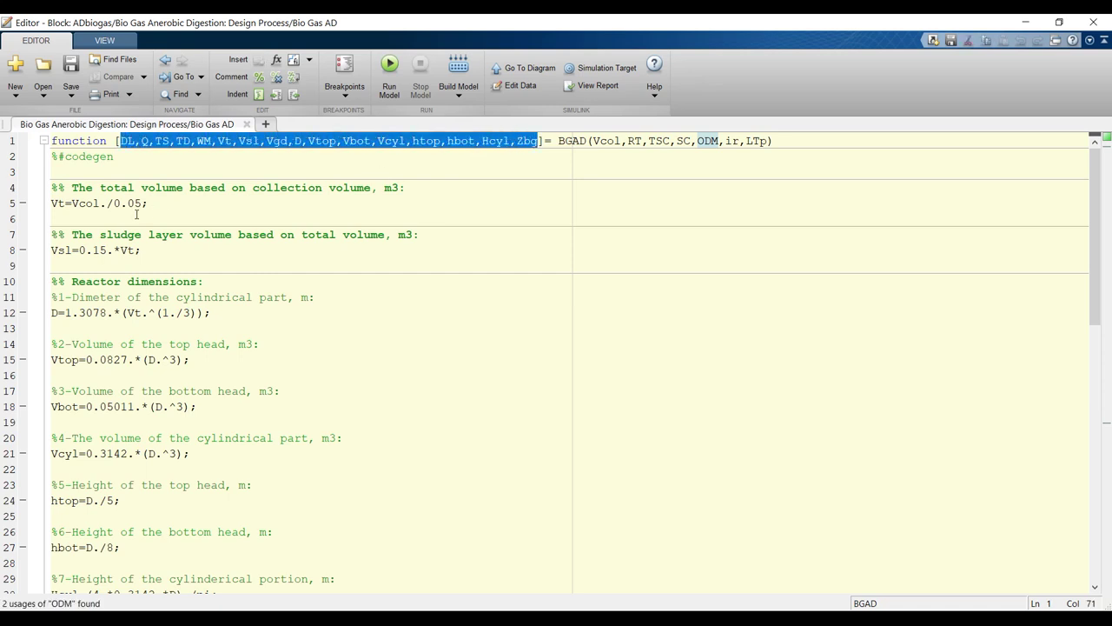
Step: Review the volume, reactor dimension, loading and cost equations in the BGAD code, and close the code file
left_click_drag(54, 188, 246, 532)
scroll(180, 434, "down", 7)
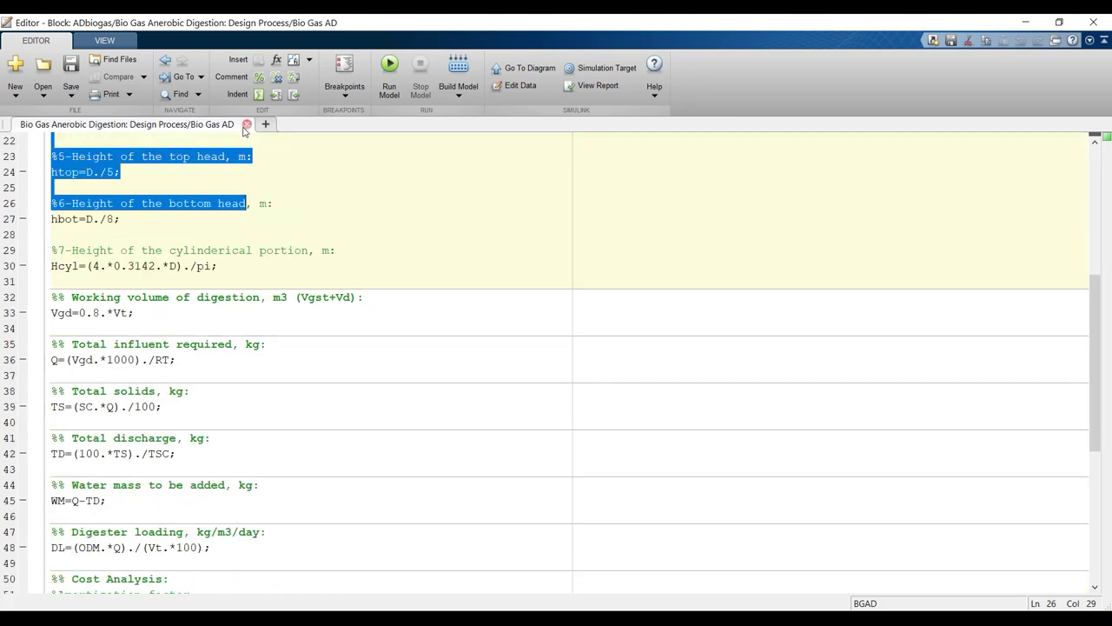
scroll(144, 404, "down", 5)
scroll(147, 398, "up", 7)
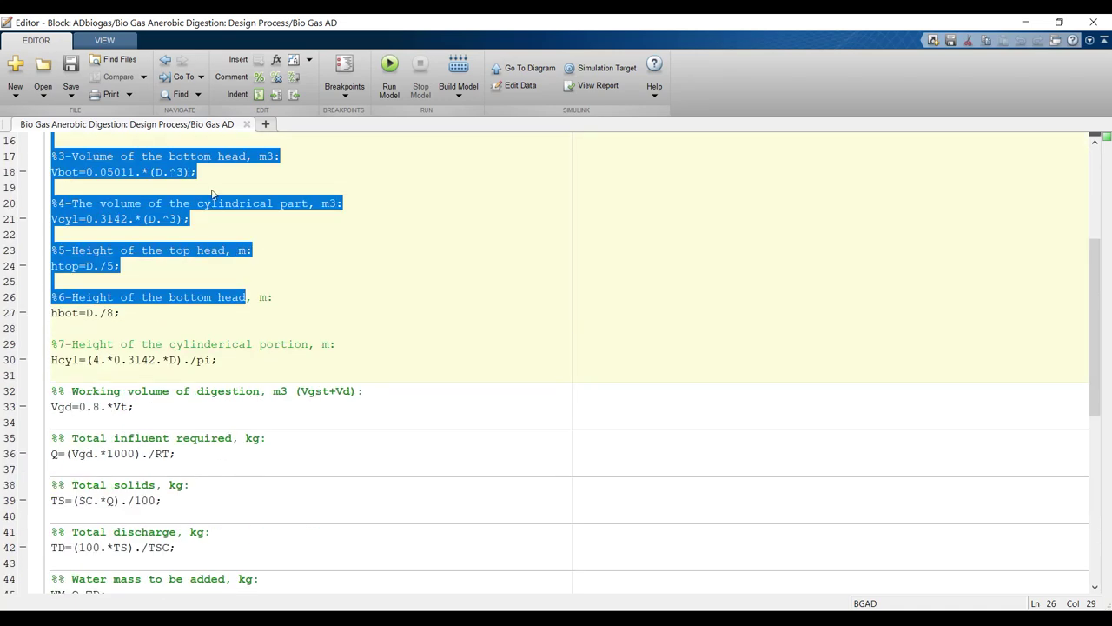
left_click(247, 125)
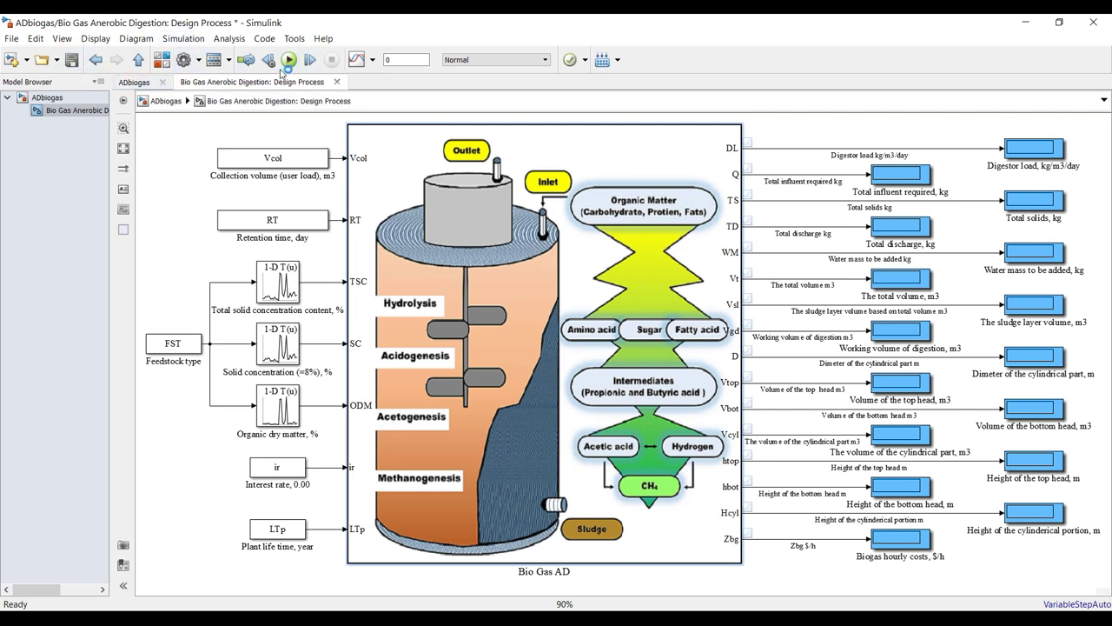
Step: Save the ADbiogas model and run the simulation
key("ctrl+s")
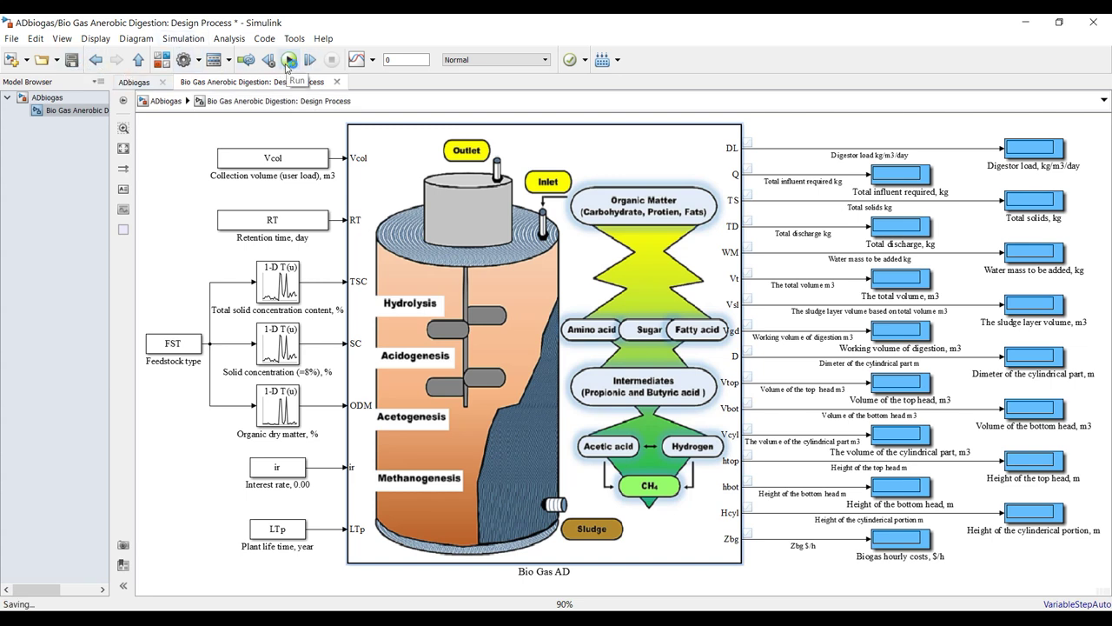
left_click(288, 60)
left_click(289, 60)
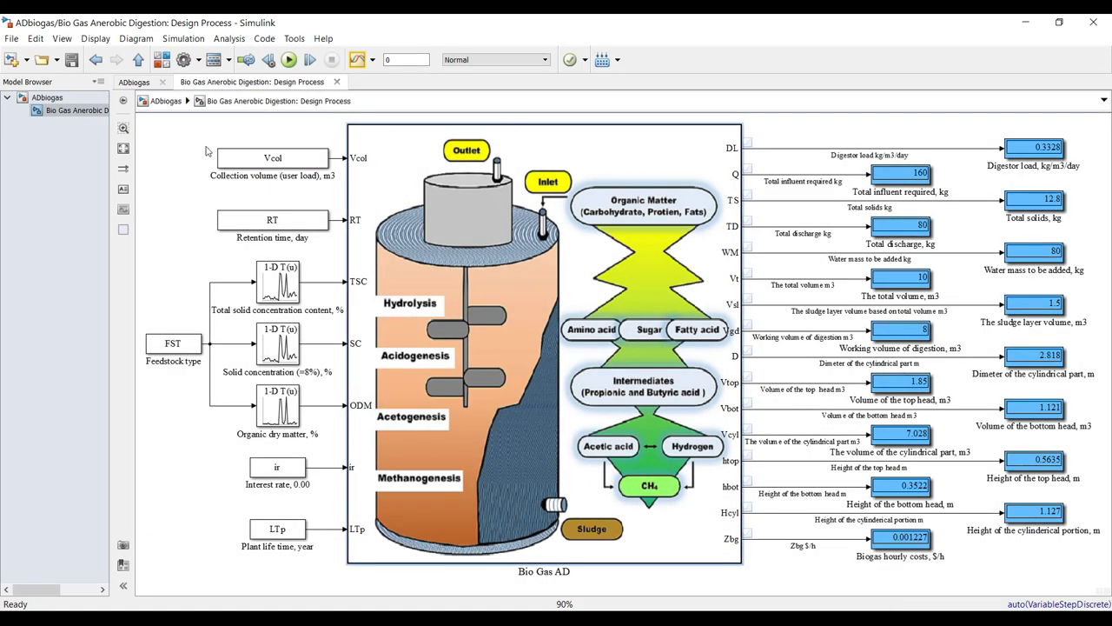
Step: Examine the simulated digester load, total influent, total solids, discharge, water mass and total volume displays
scroll(162, 146, "down", 2)
scroll(692, 126, "up", 4)
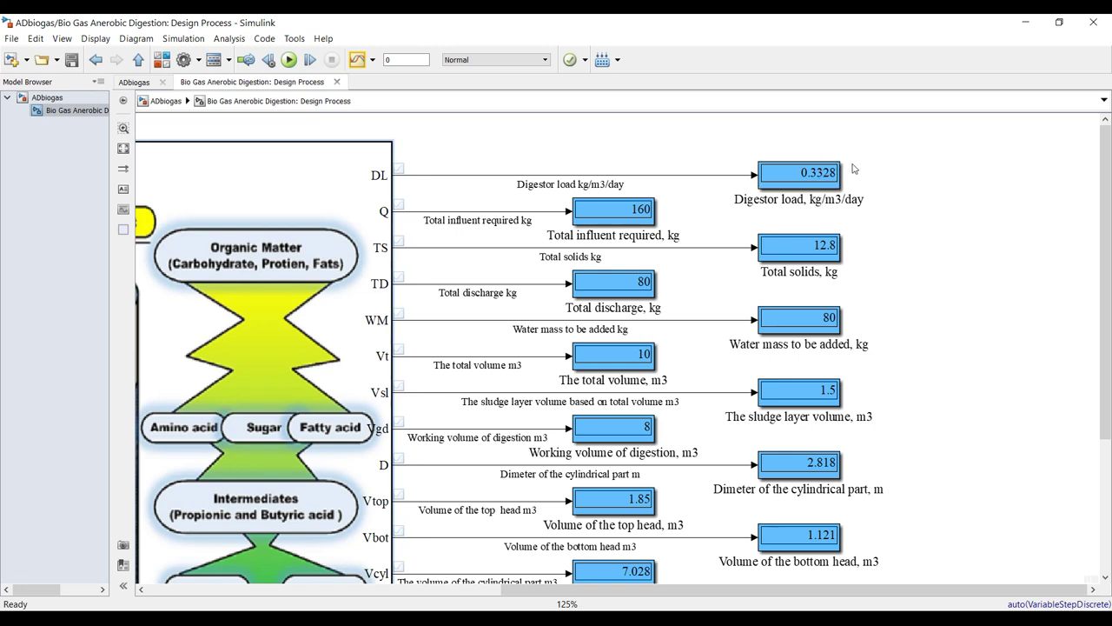
left_click_drag(1106, 196, 1108, 214)
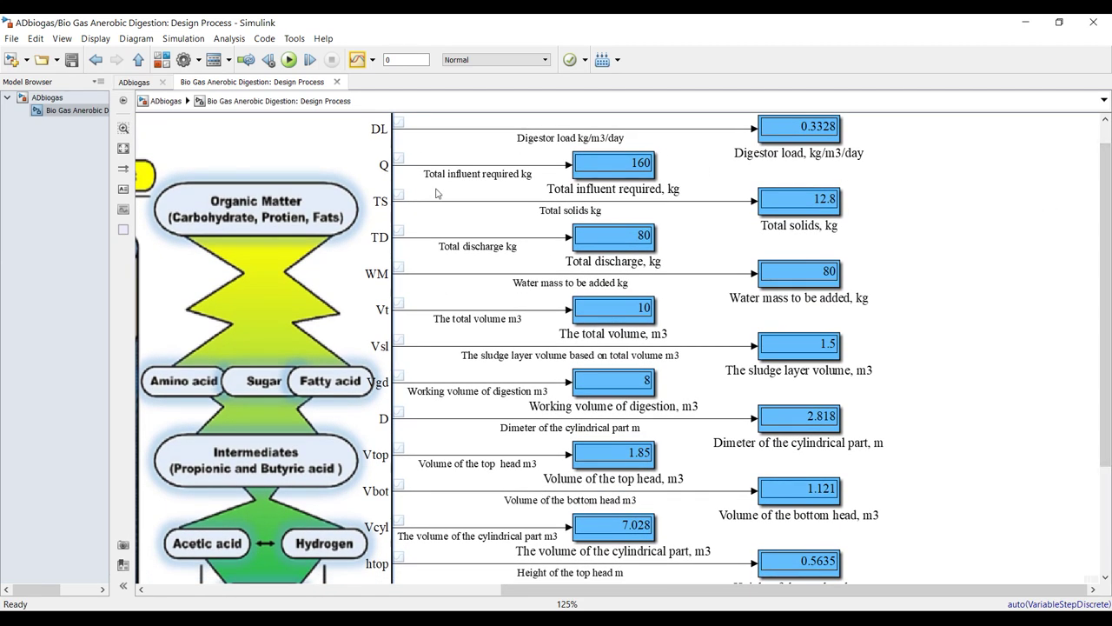
left_click(650, 178)
left_click(807, 250)
left_click_drag(1109, 300, 1110, 333)
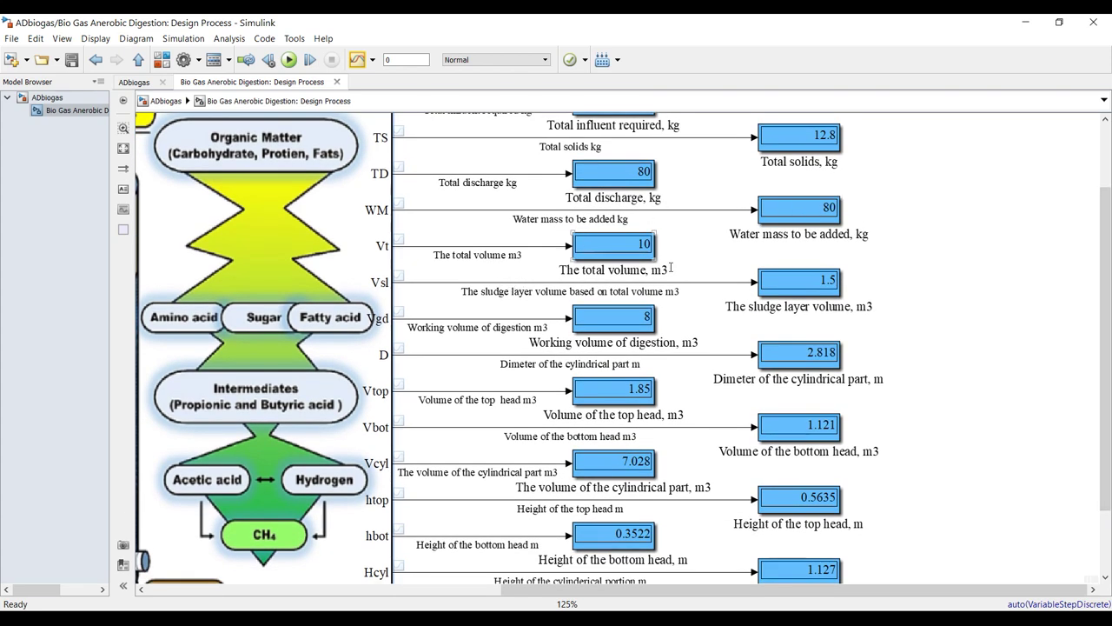
Step: Examine the sludge layer, digestion volume, cylinder and head dimension displays down to the biogas hourly costs
scroll(640, 286, "up", 4)
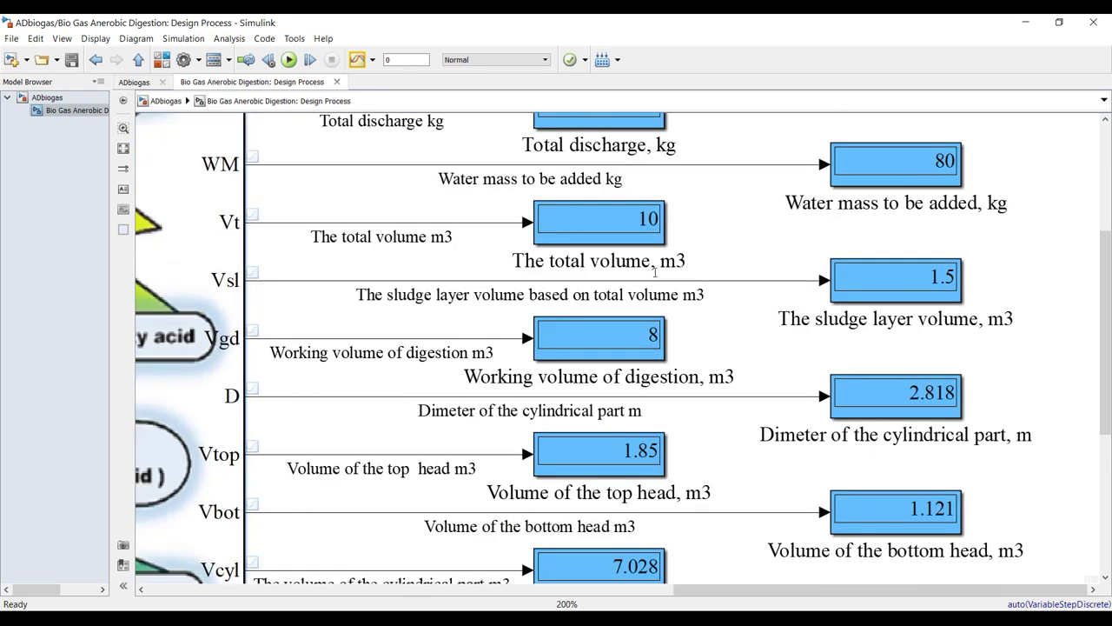
scroll(663, 241, "down", 1)
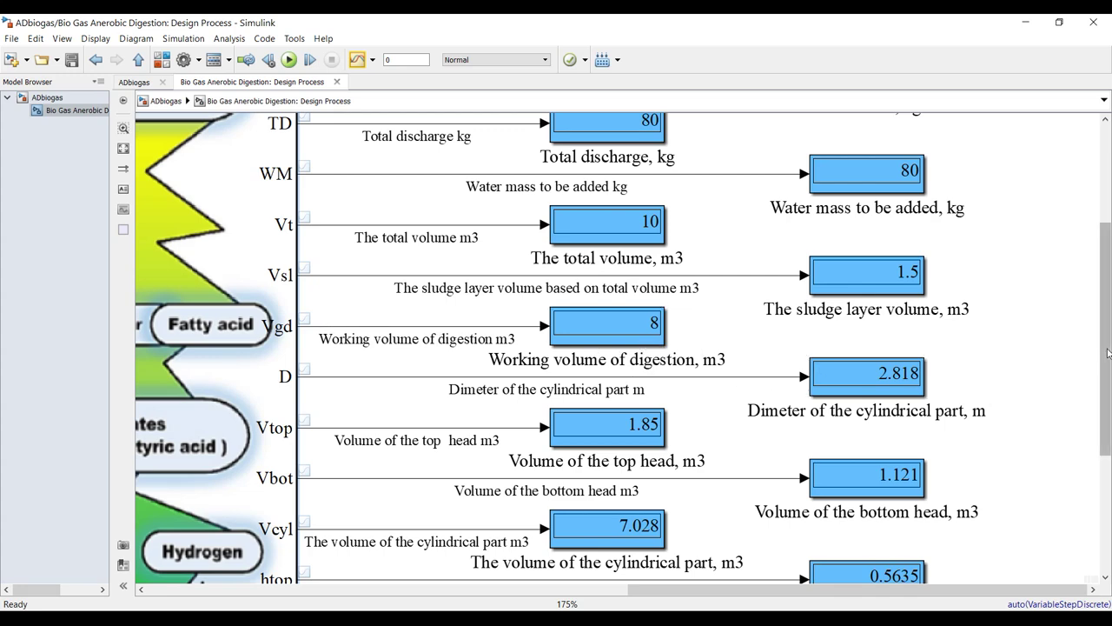
left_click_drag(1108, 363, 1109, 432)
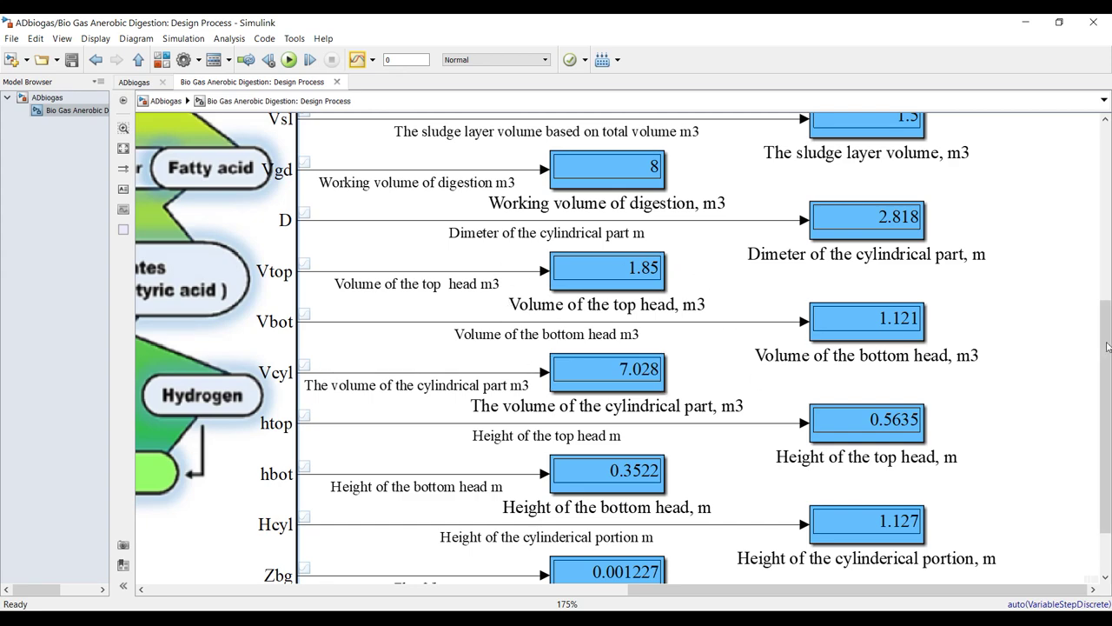
scroll(1108, 347, "down", 2)
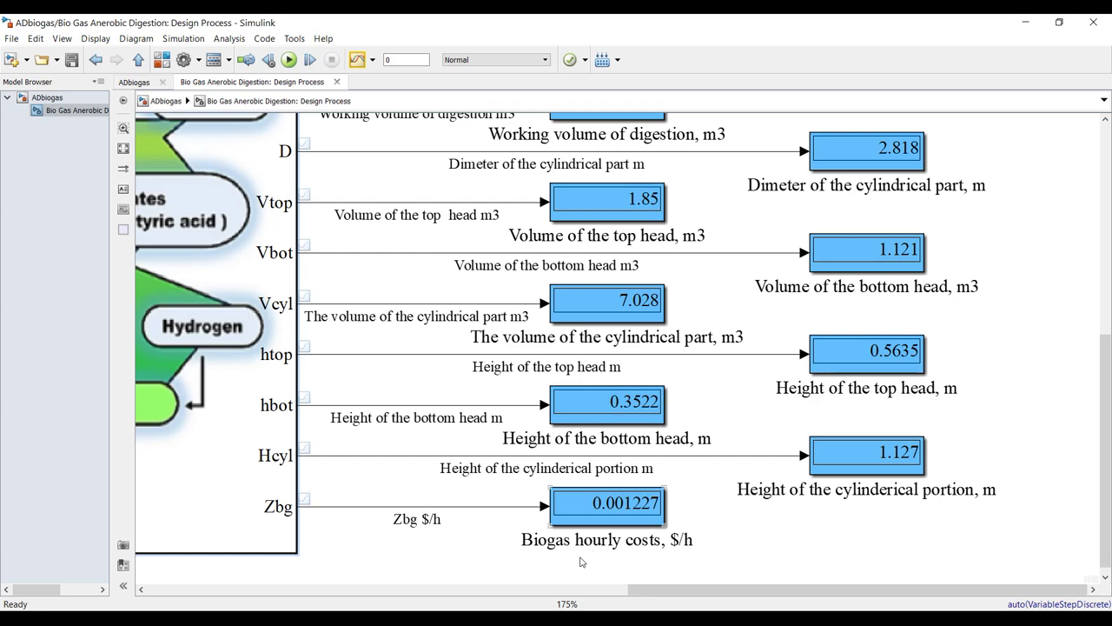
scroll(622, 569, "up", 3)
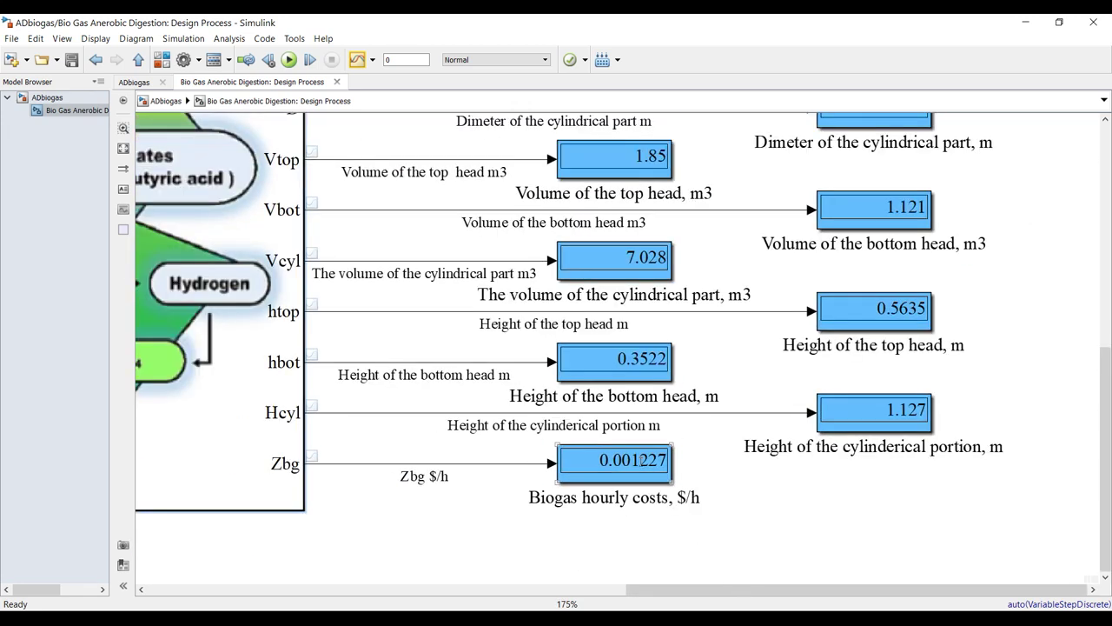
scroll(652, 462, "down", 3)
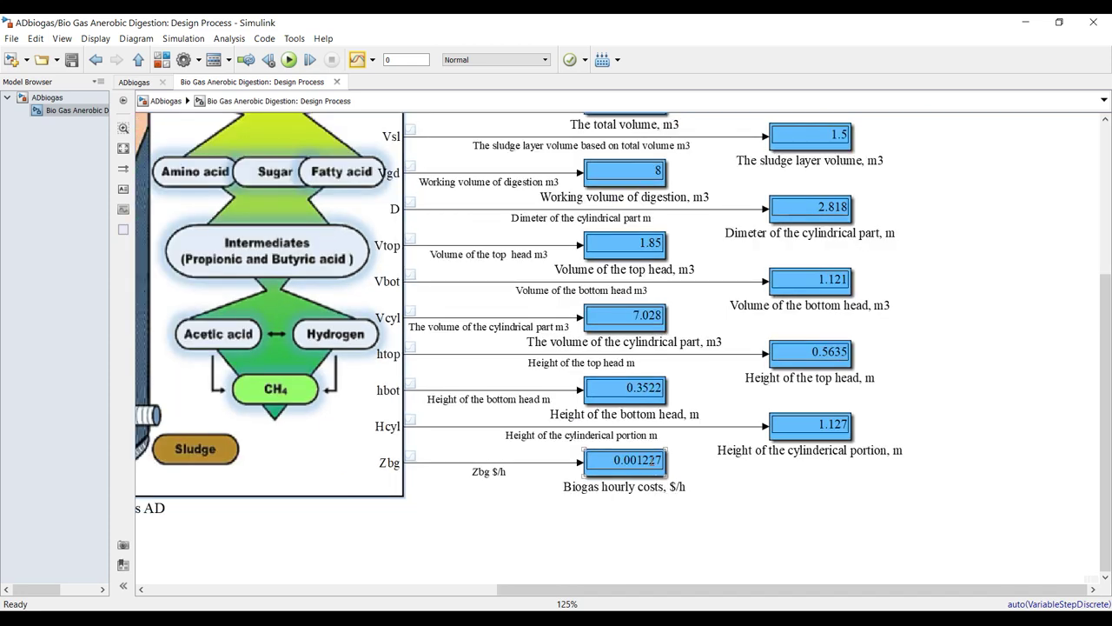
Step: Fit the whole subsystem diagram in view and return to the top level of the ADbiogas model
double_click(391, 60)
left_click(123, 149)
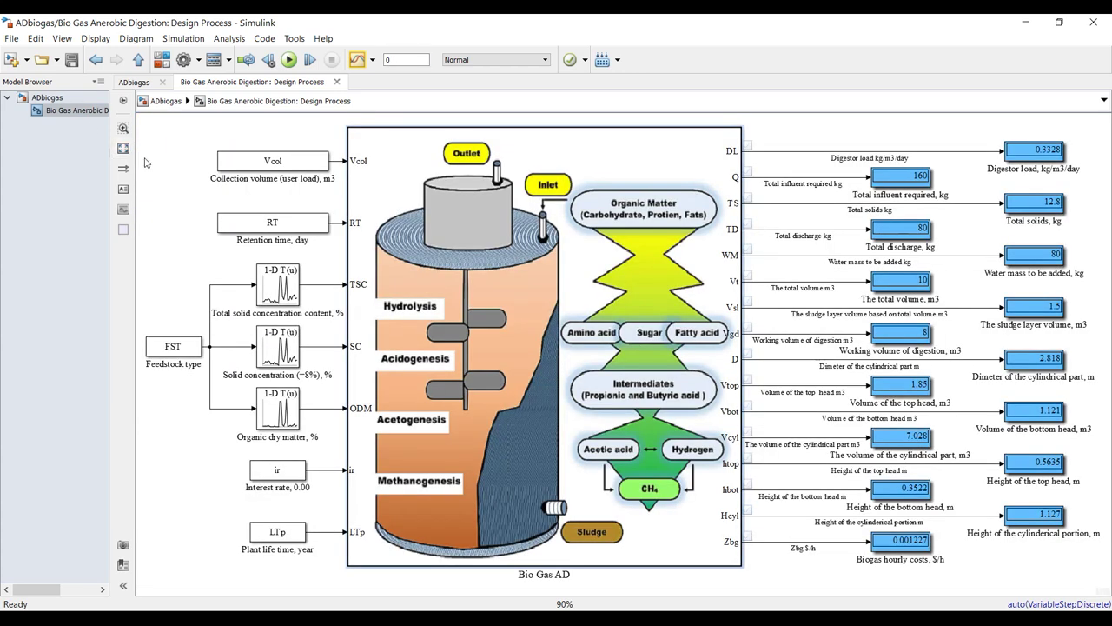
left_click(52, 98)
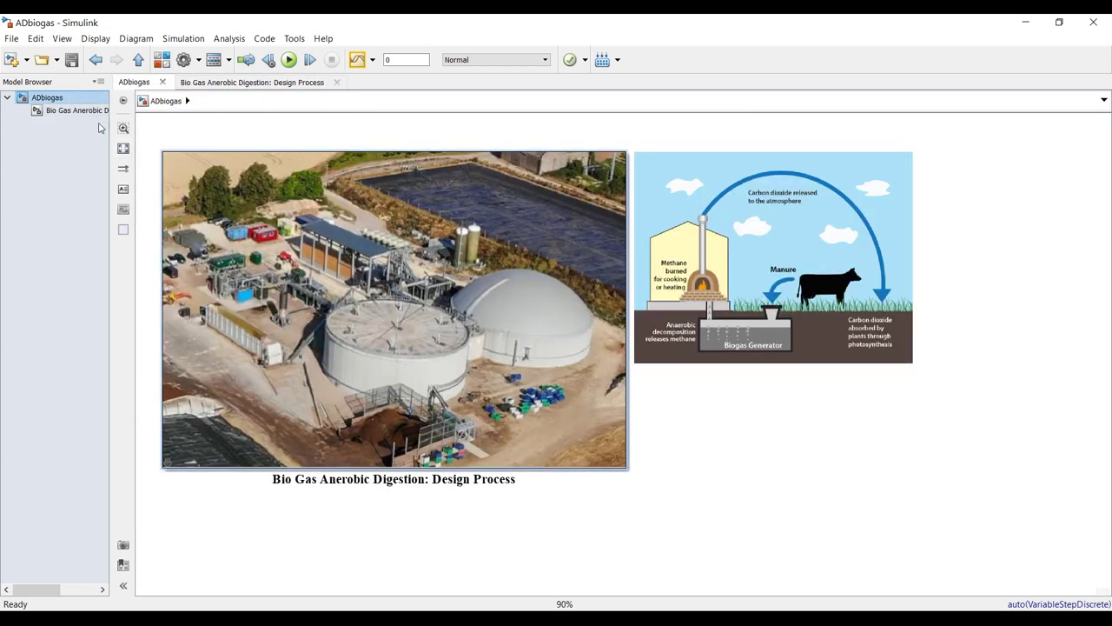
Step: Review the Bio Gas Anerobic Digestion block's parameters and its available feedstock types, keeping Cattle manure selected
double_click(363, 211)
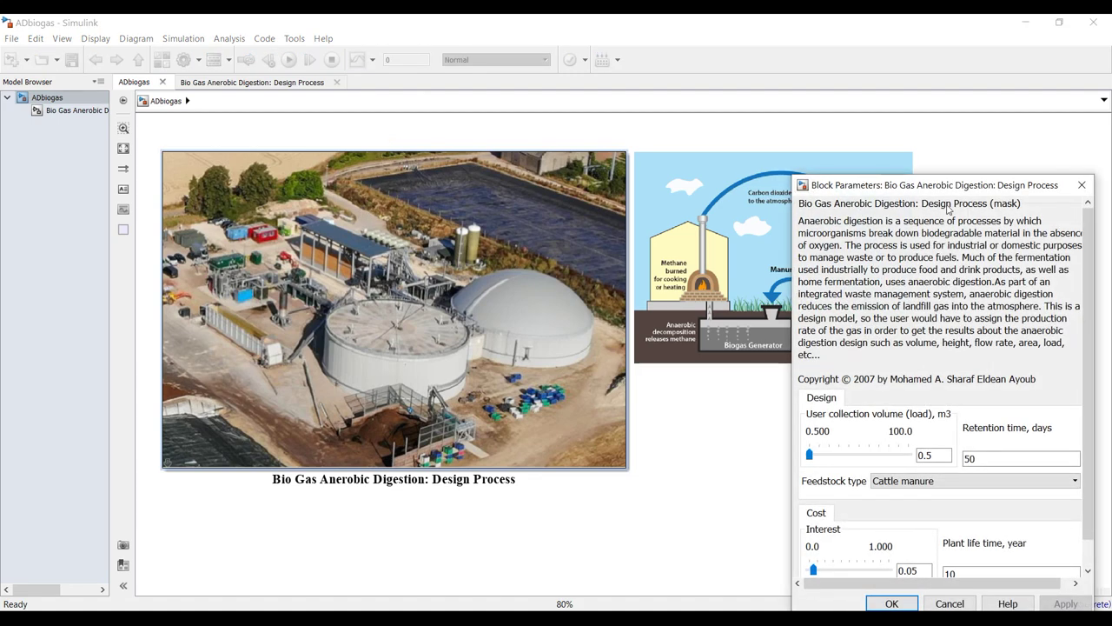
left_click_drag(946, 190, 574, 64)
left_click(531, 356)
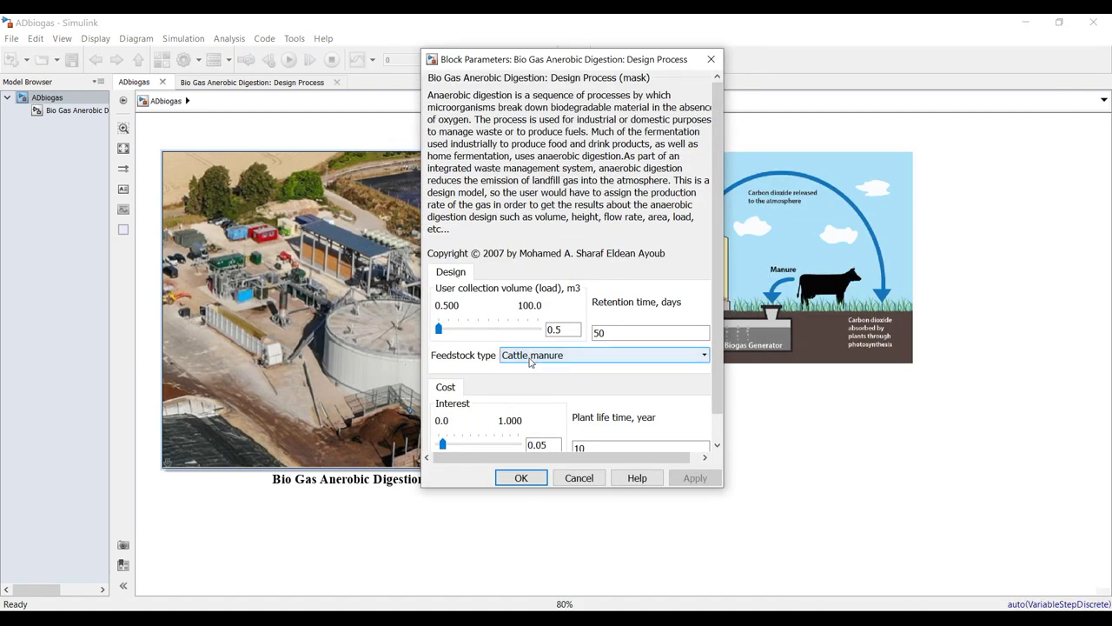
scroll(626, 426, "up", 3)
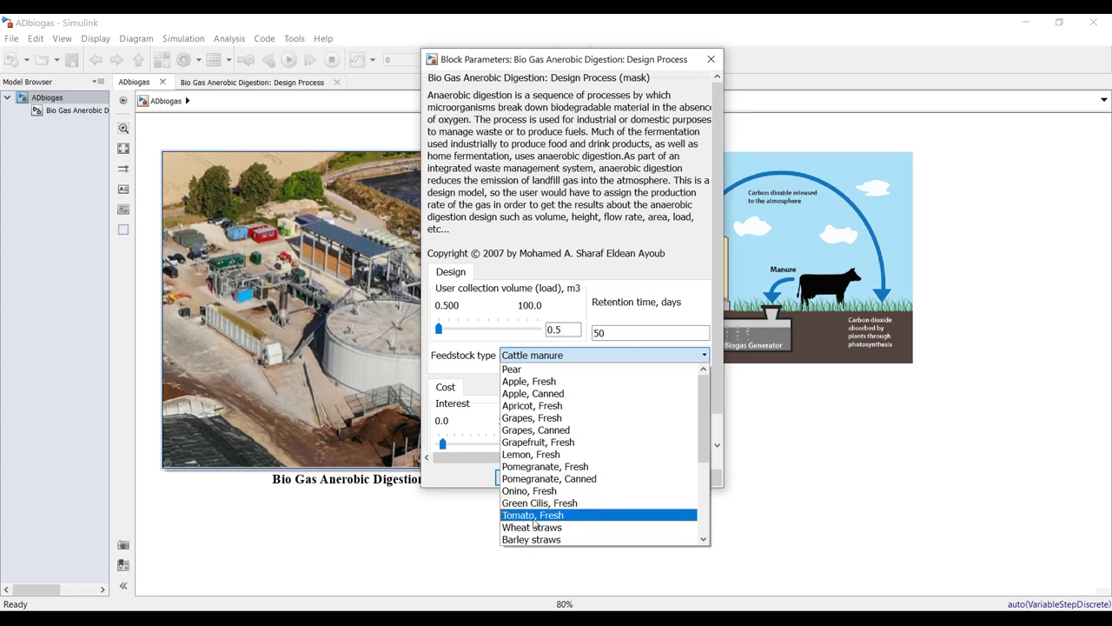
scroll(686, 474, "down", 3)
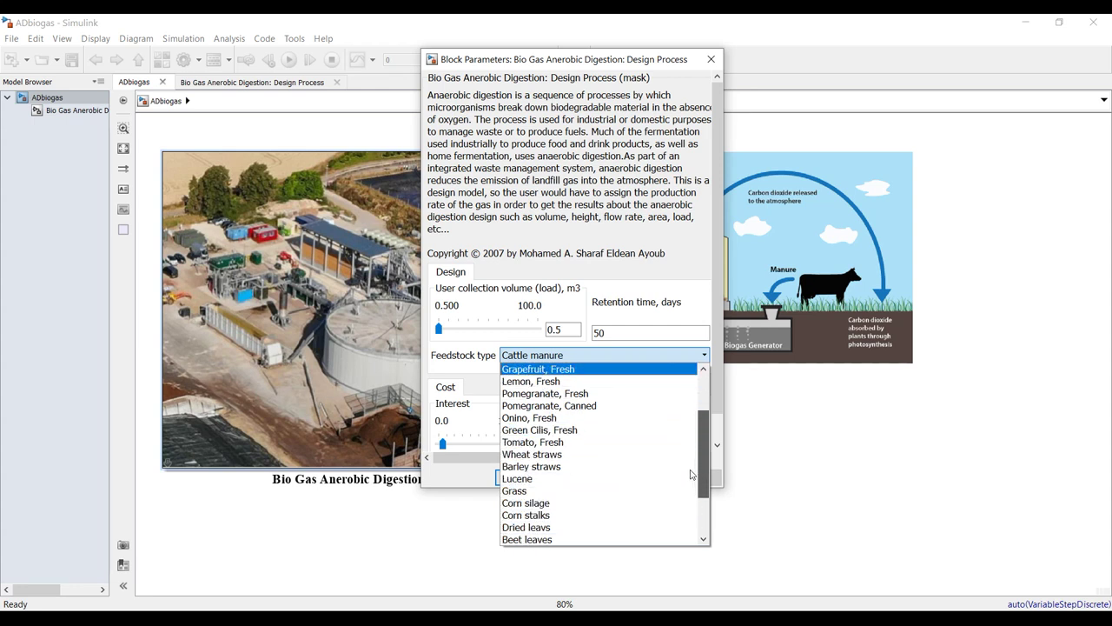
scroll(695, 480, "down", 2)
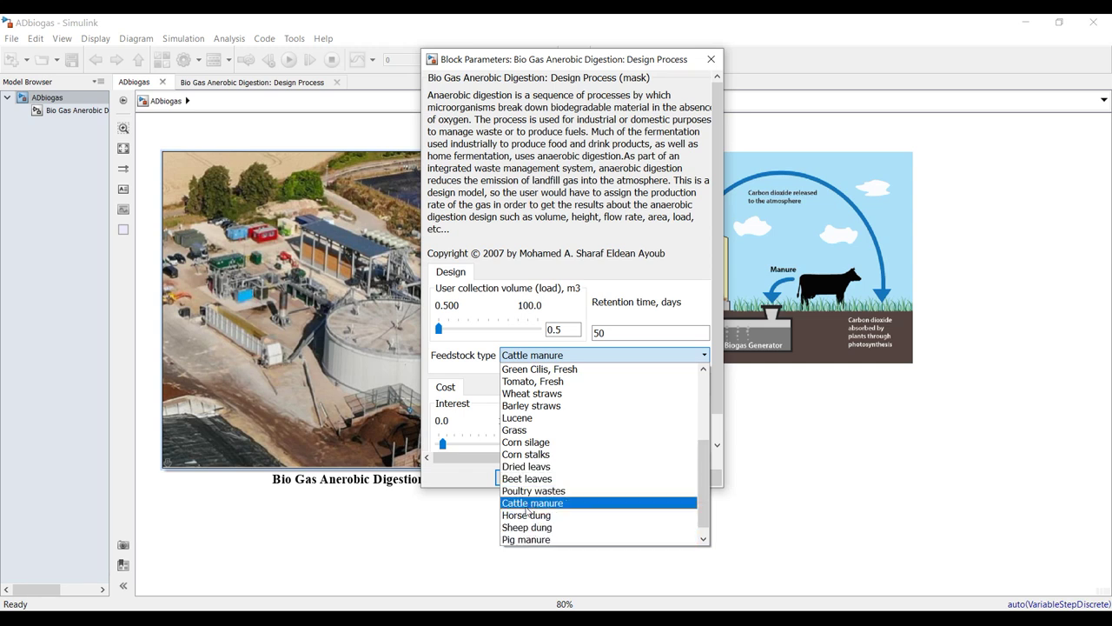
left_click(535, 354)
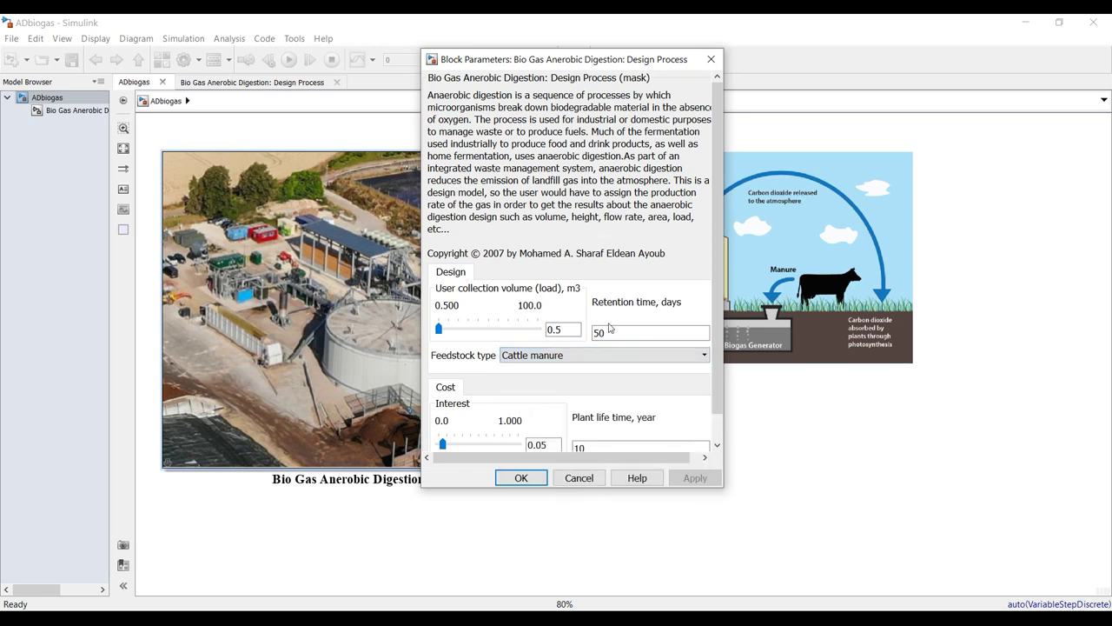
left_click(532, 483)
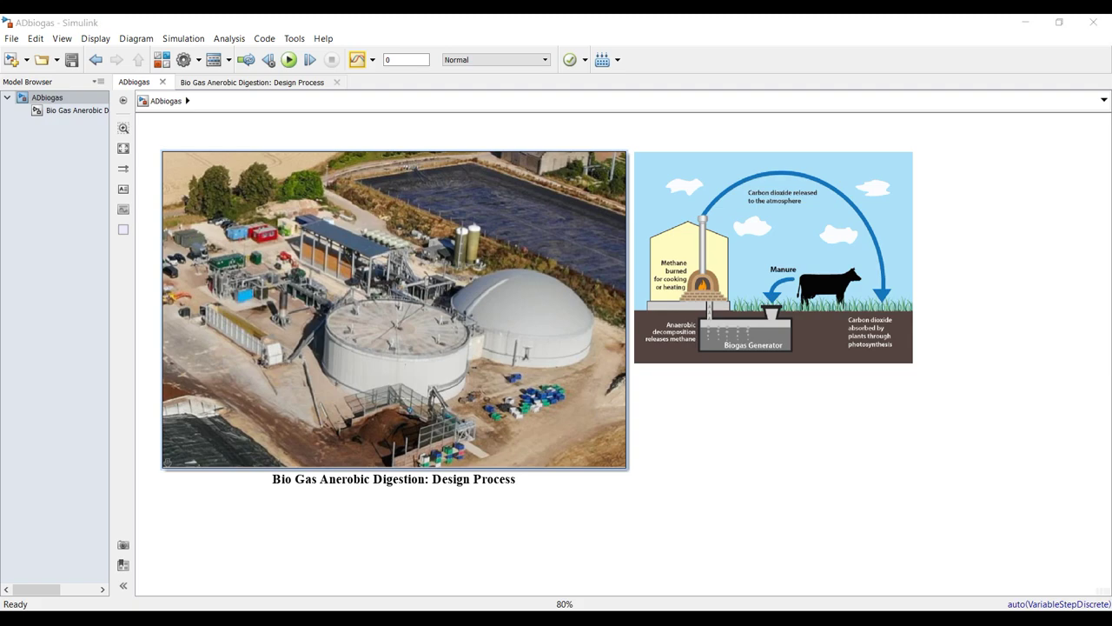
Step: Switch to MATLAB, open ADbiogas_vd.slx from the current folder in a maximized window, and close the ADbiogas model
left_click(589, 619)
left_click(571, 565)
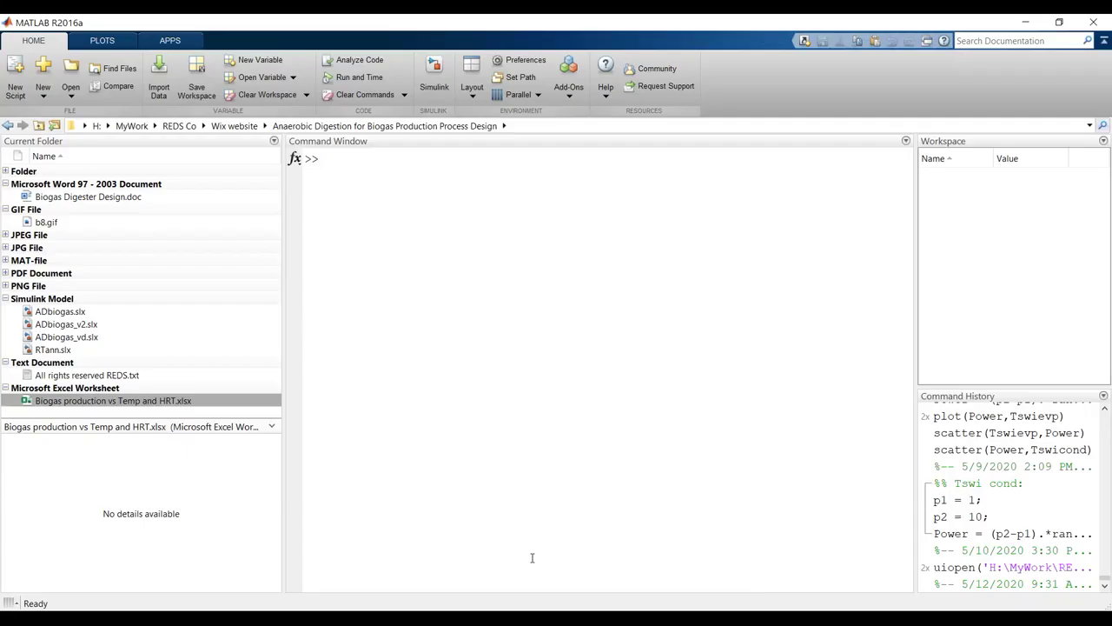
left_click(42, 338)
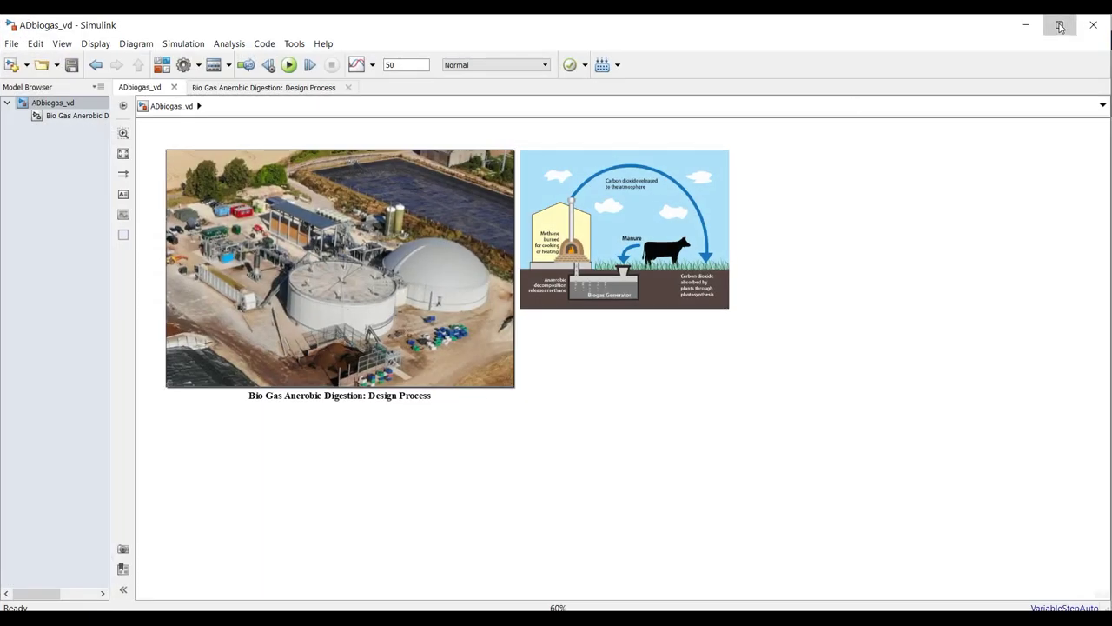
left_click(1056, 23)
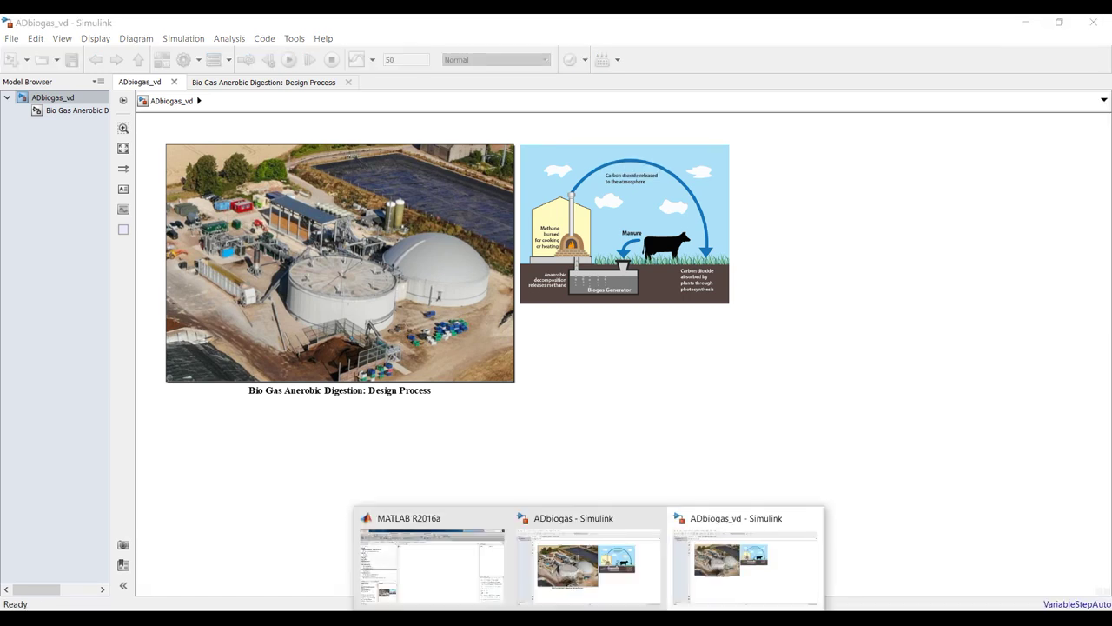
left_click(655, 518)
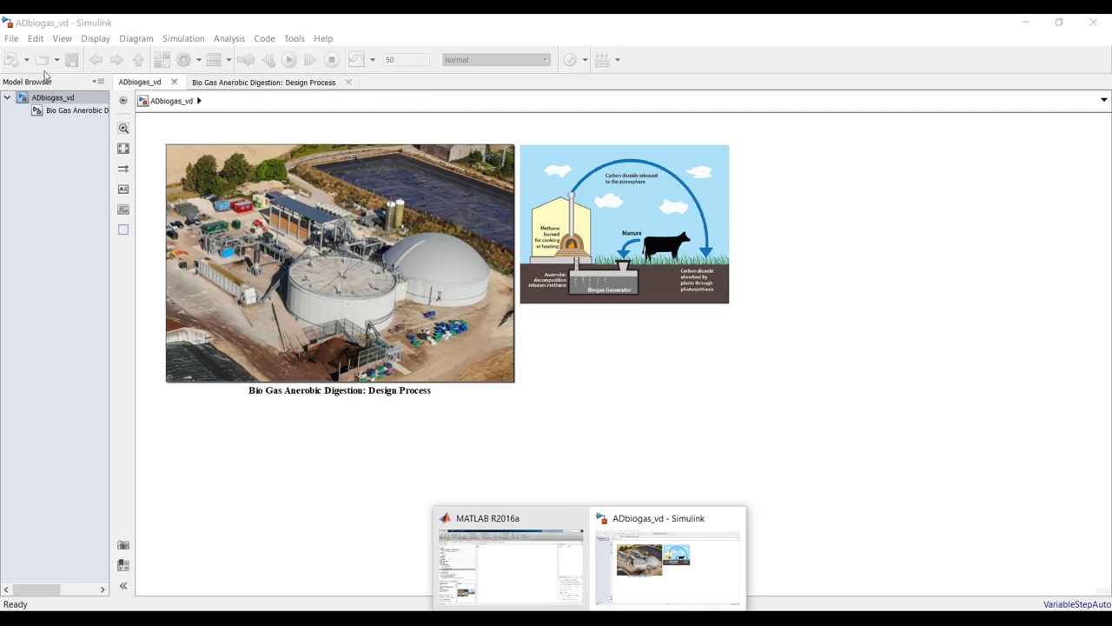
Step: Open the Bio Gas Anerobic Digestion subsystem and review the simulation start and stop times in the solver configuration
left_click(80, 111)
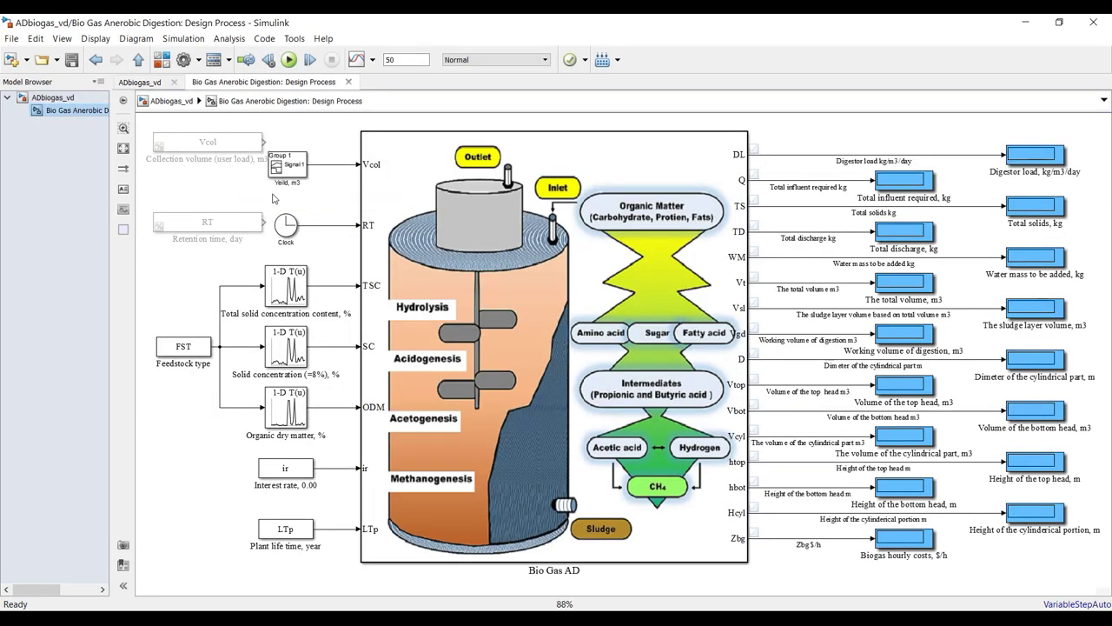
double_click(396, 60)
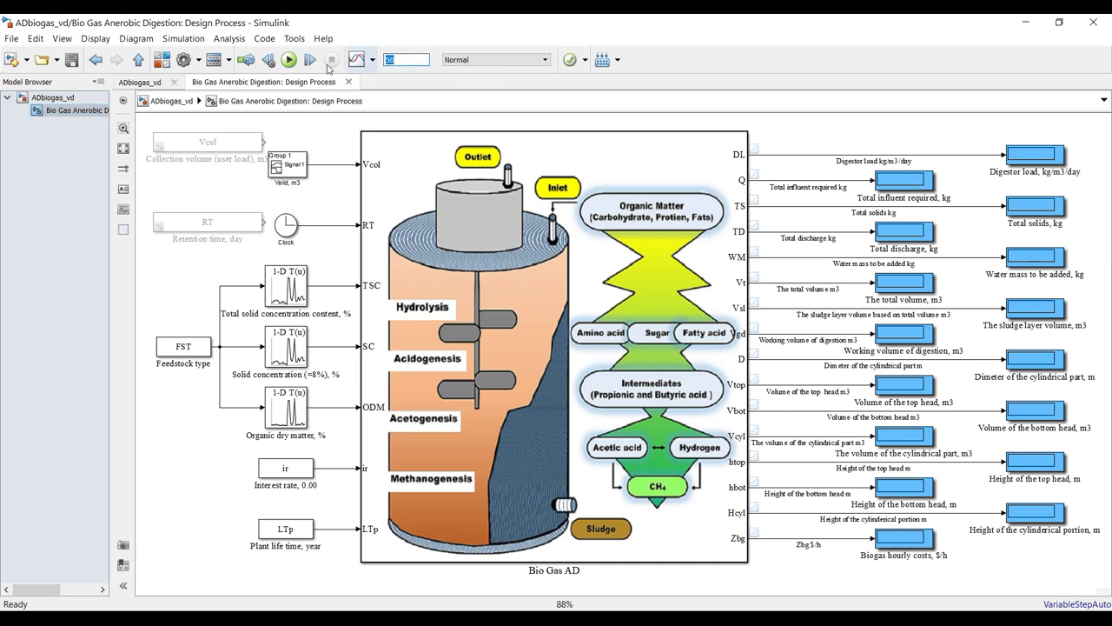
left_click(183, 60)
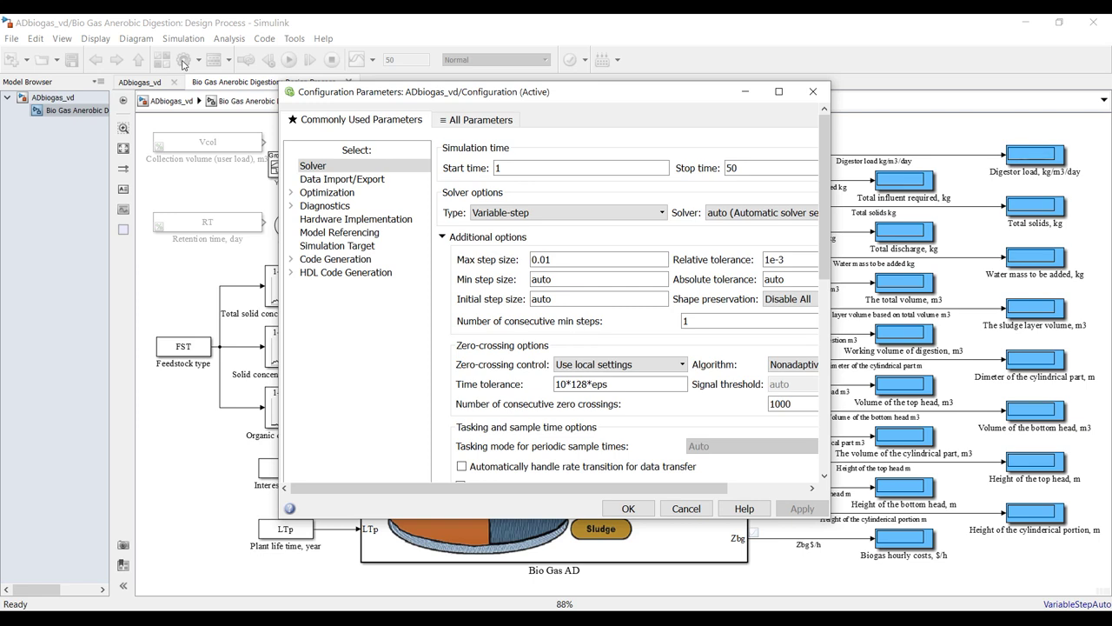
double_click(498, 167)
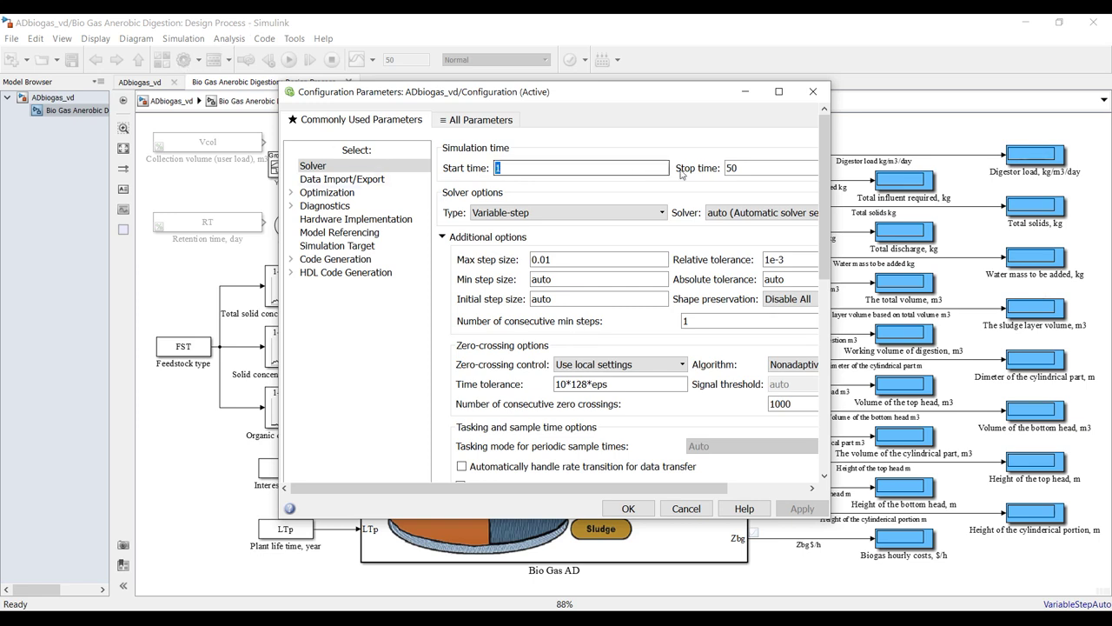
left_click(743, 167)
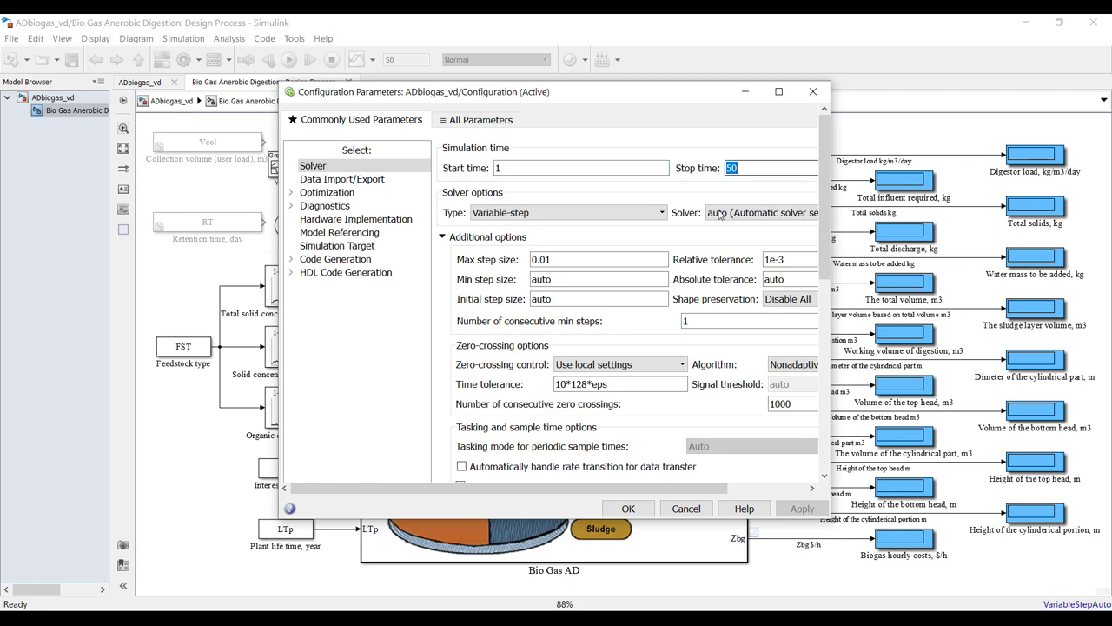
left_click(628, 509)
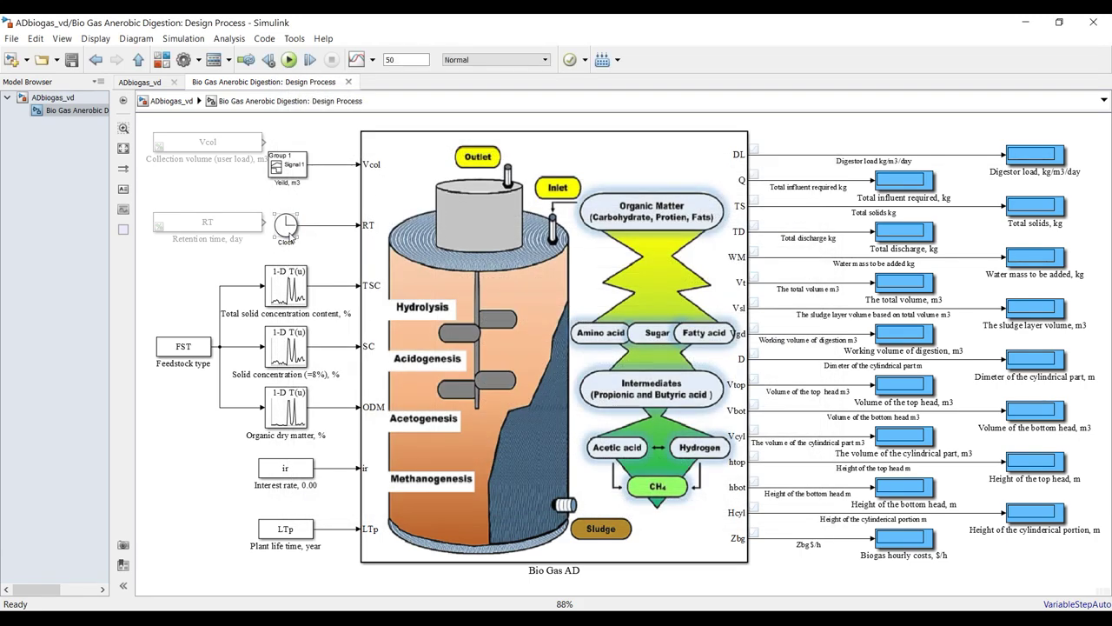
Step: Examine the Clock block feeding the RT input together with the simulation stop time
scroll(299, 259, "up", 2)
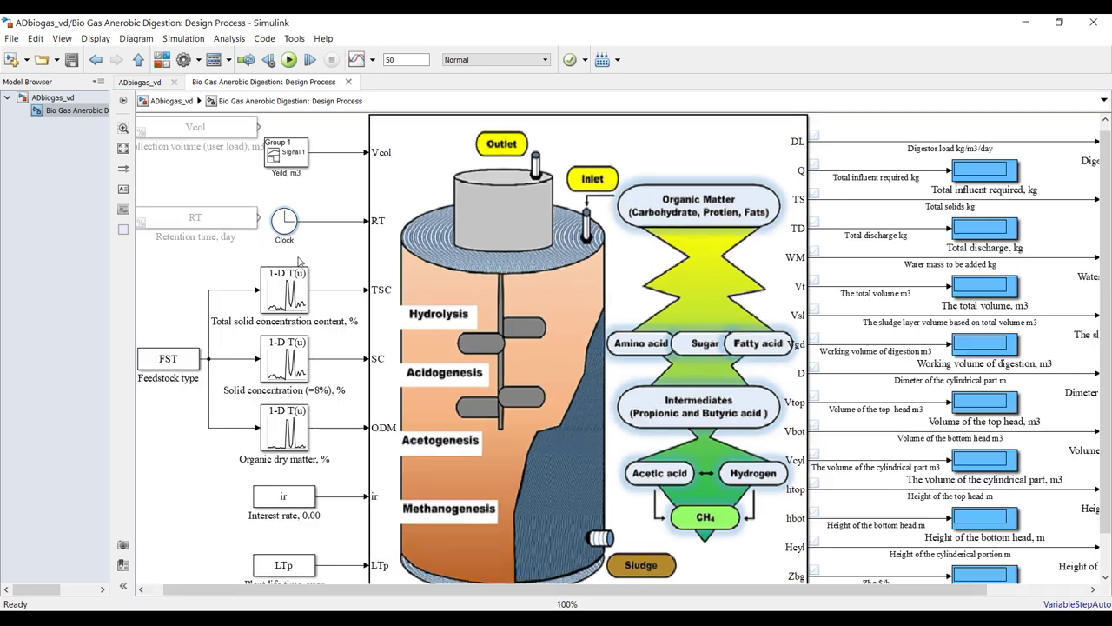
left_click(292, 223)
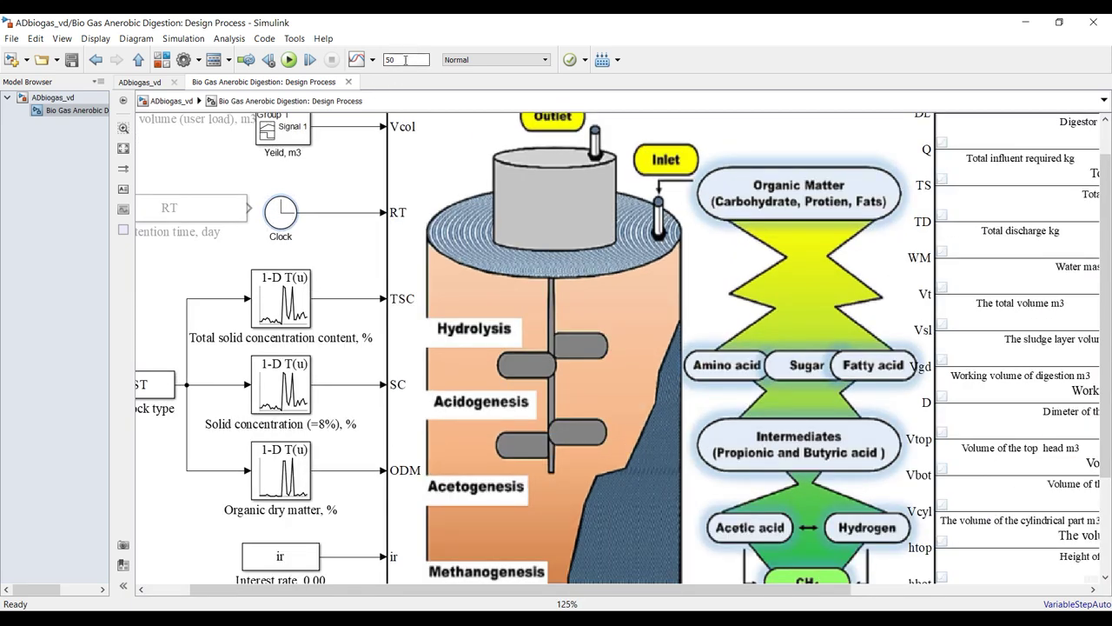
left_click(276, 224)
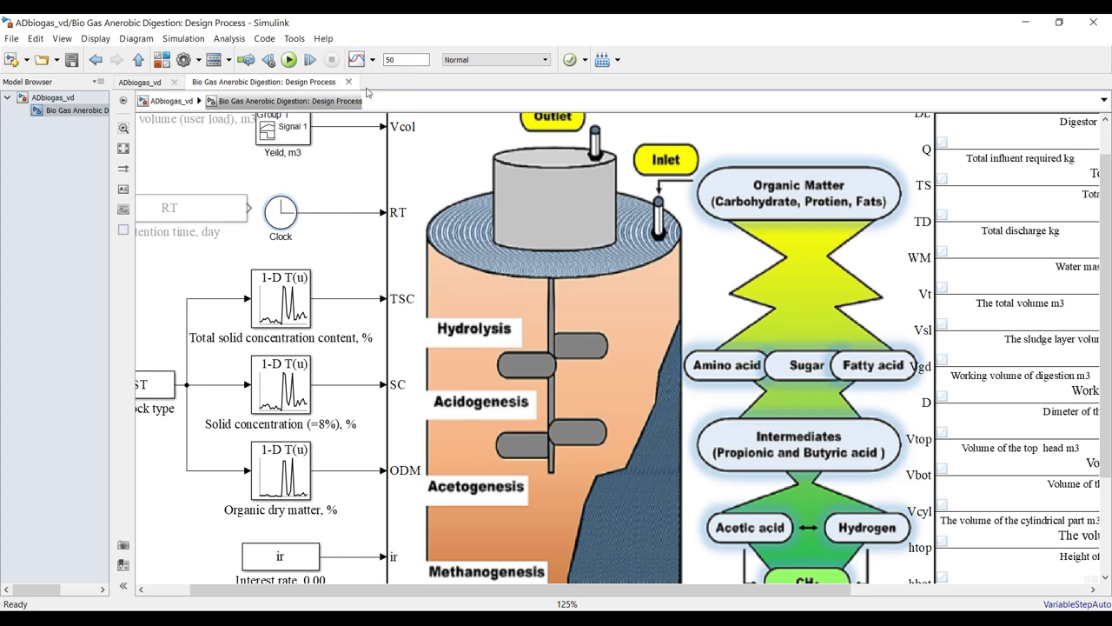
left_click(281, 221)
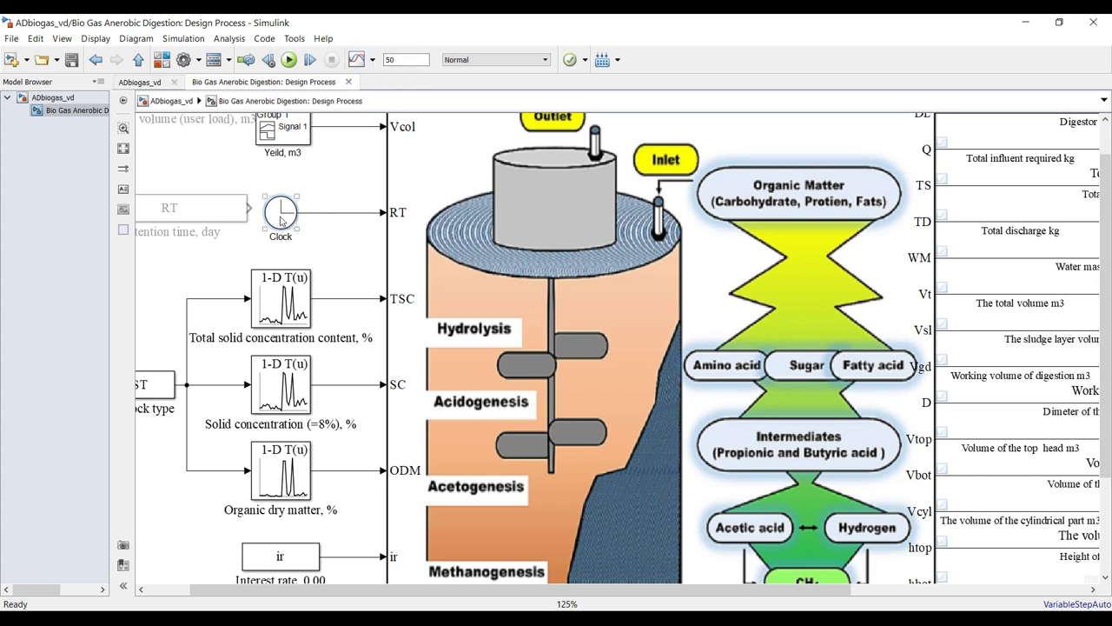
double_click(389, 59)
Step: Open the Yeild signal feeding Vcol in Signal Builder and inspect its points at 3, 4 and 9 seconds
scroll(322, 213, "down", 1)
left_click(288, 150)
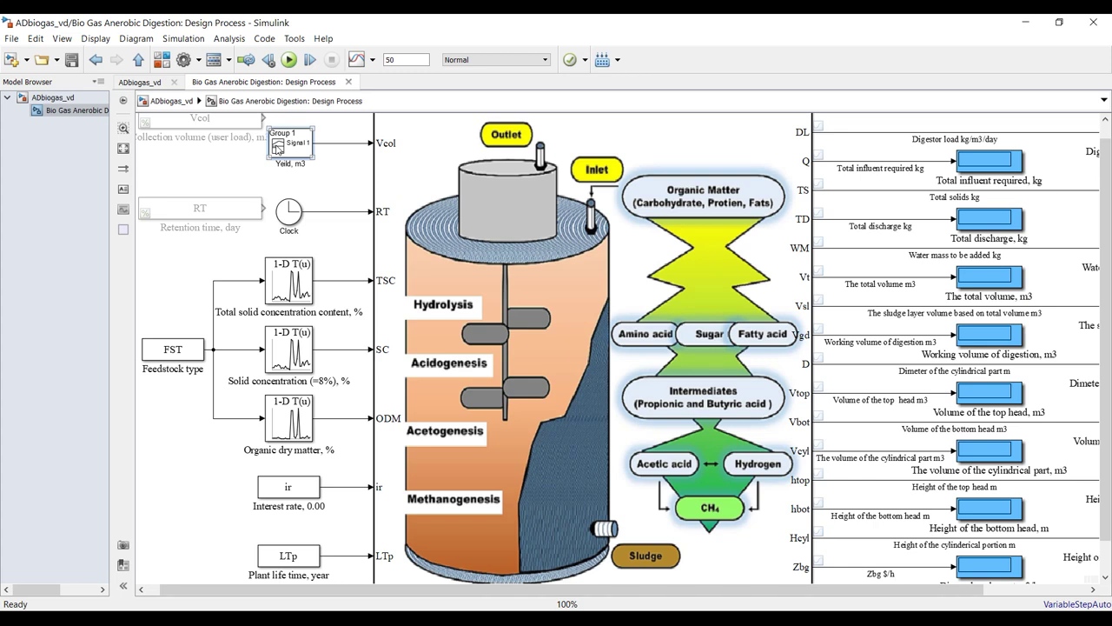
double_click(277, 147)
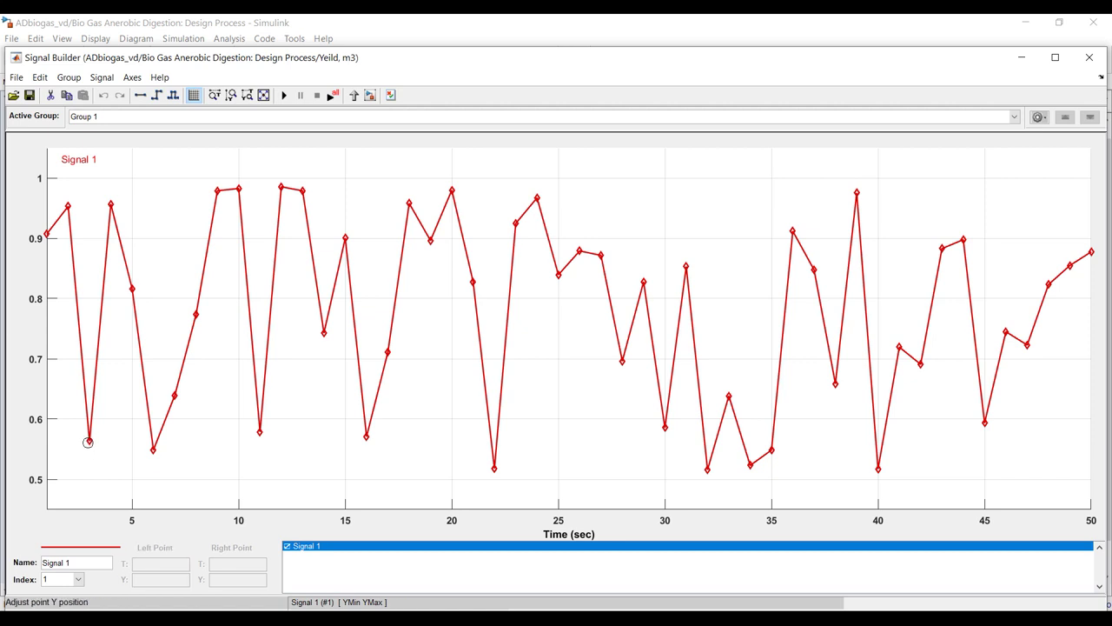
left_click(88, 441)
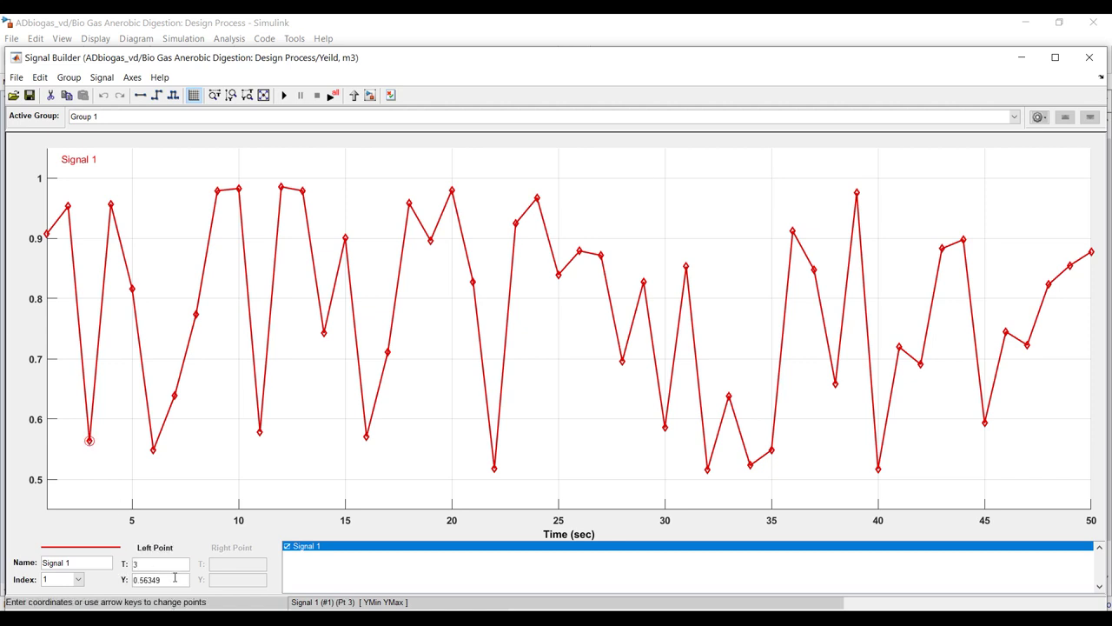
left_click(111, 204)
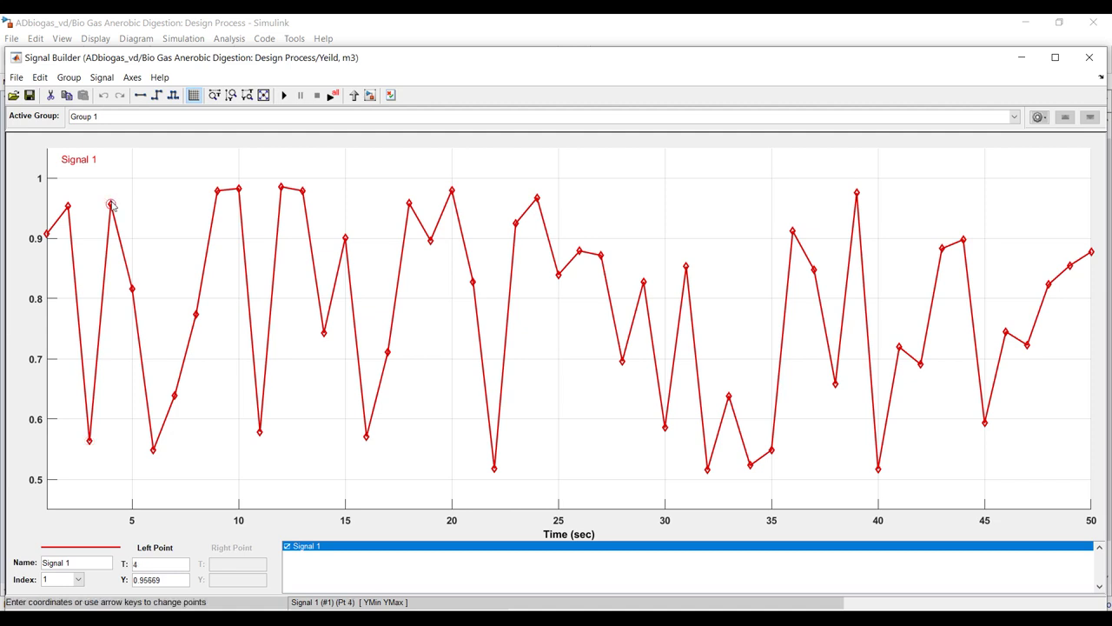
left_click(218, 189)
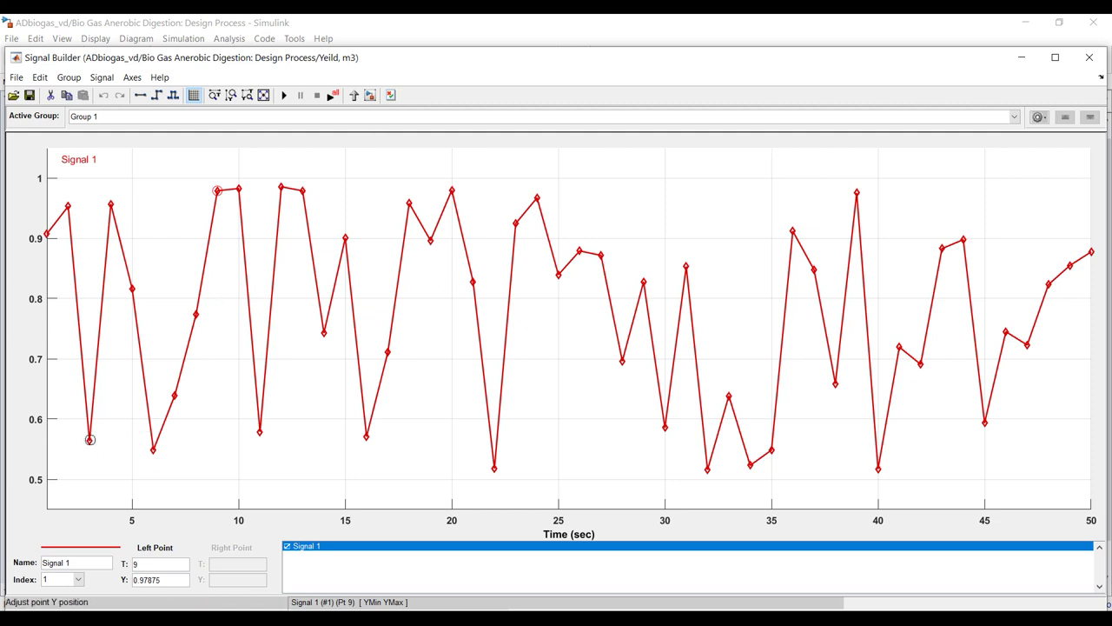
Step: Move the yield signal's points at 3 s to about 0.69 and at 2 s to about 0.91, and save the model
left_click_drag(90, 439, 88, 360)
left_click(109, 178)
left_click_drag(66, 205, 68, 233)
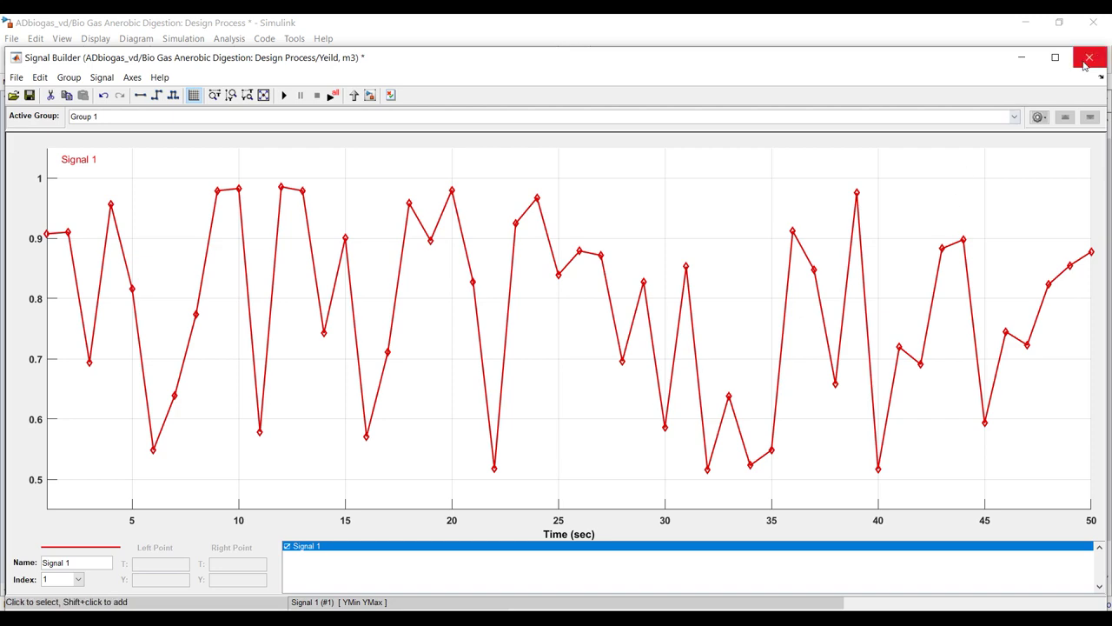
left_click(1088, 57)
left_click(73, 60)
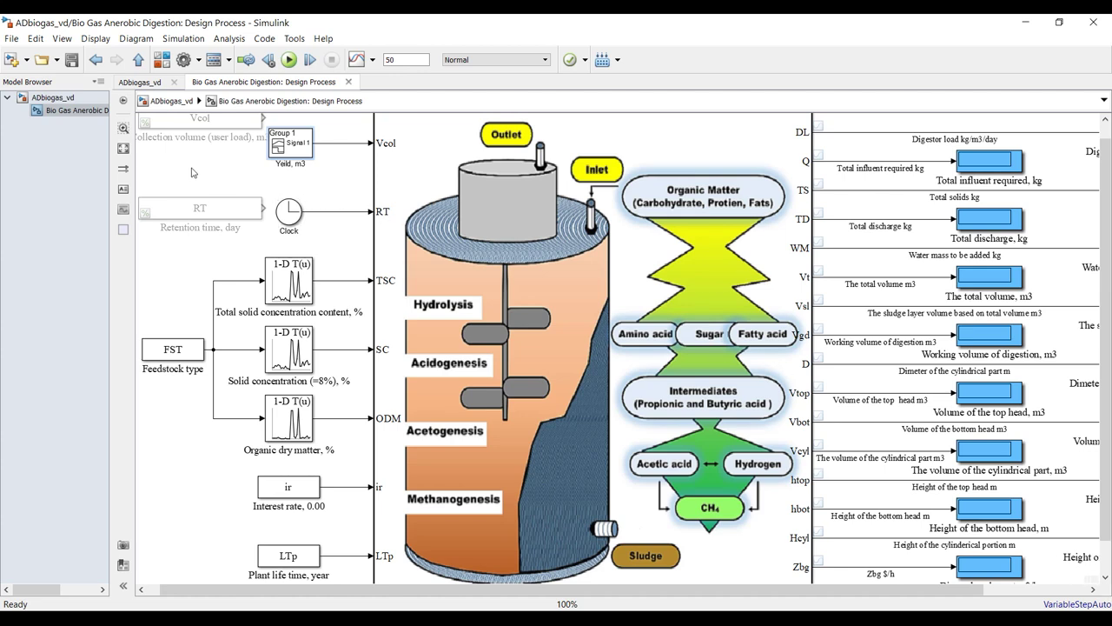
Step: Examine the three lookup tables fed by the feedstock type and open the parameters of Total solid concentration content
left_click(124, 148)
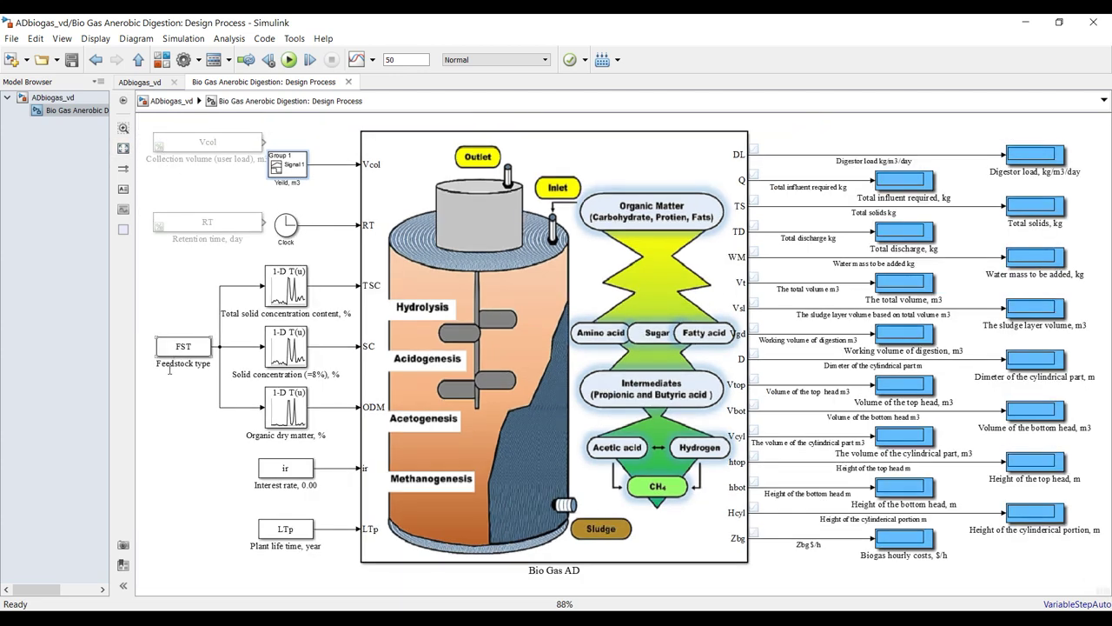
scroll(159, 388, "up", 3)
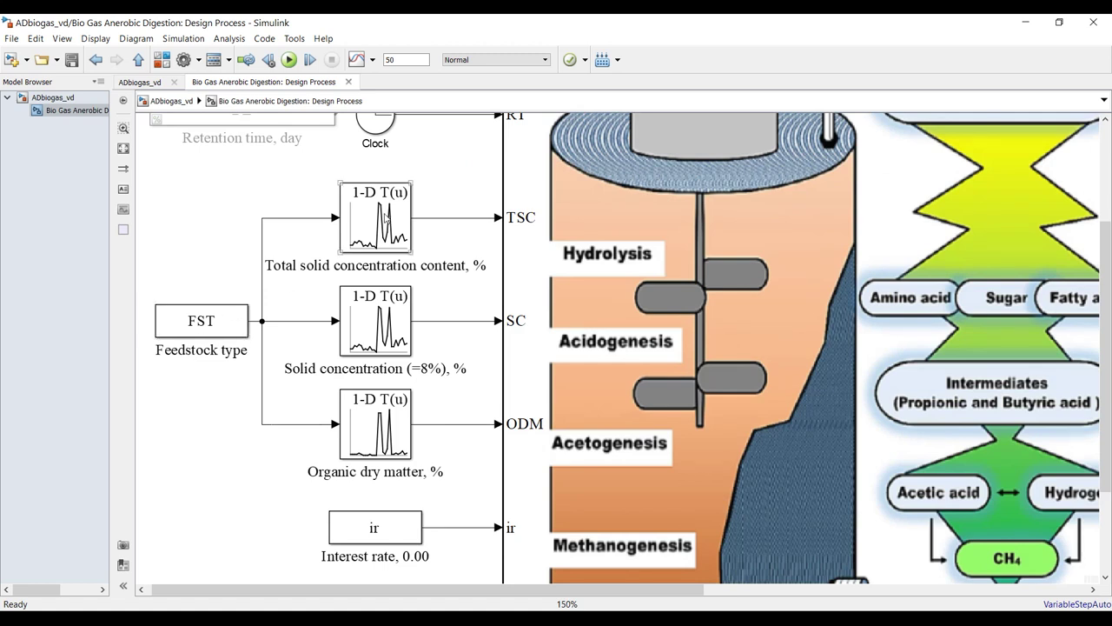
left_click_drag(271, 266, 304, 266)
left_click(300, 265)
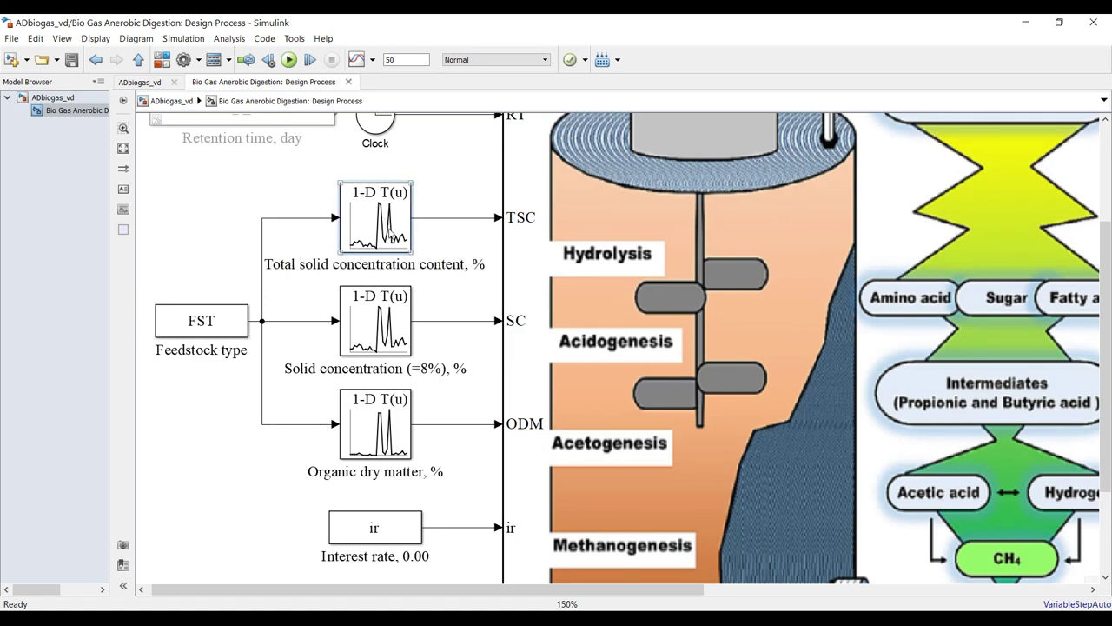
left_click(378, 266)
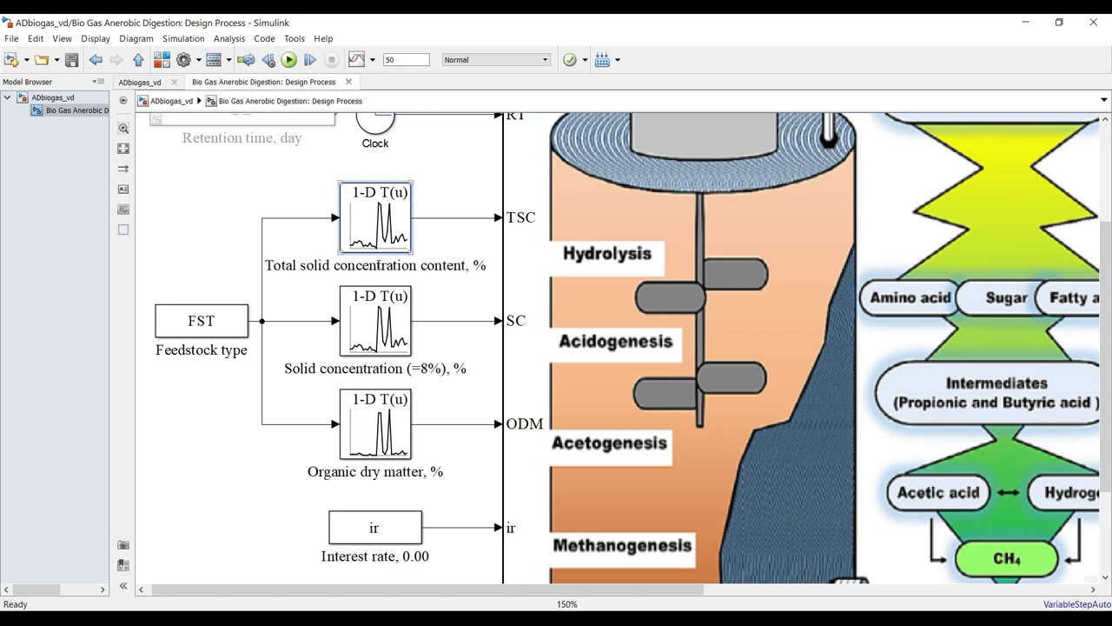
left_click(341, 357)
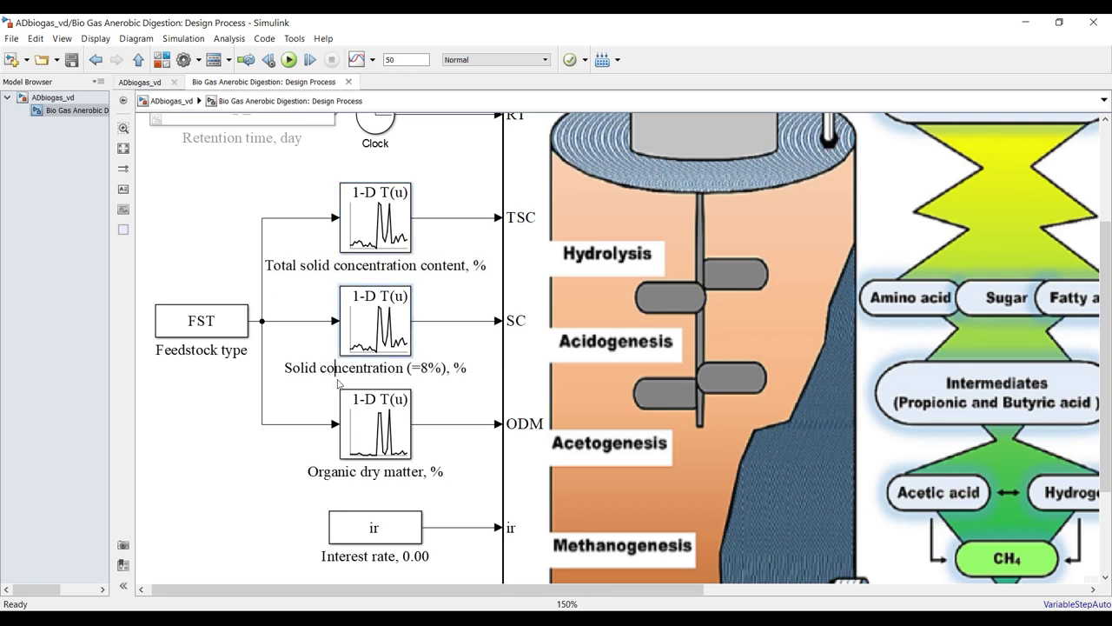
left_click(345, 472)
left_click(372, 234)
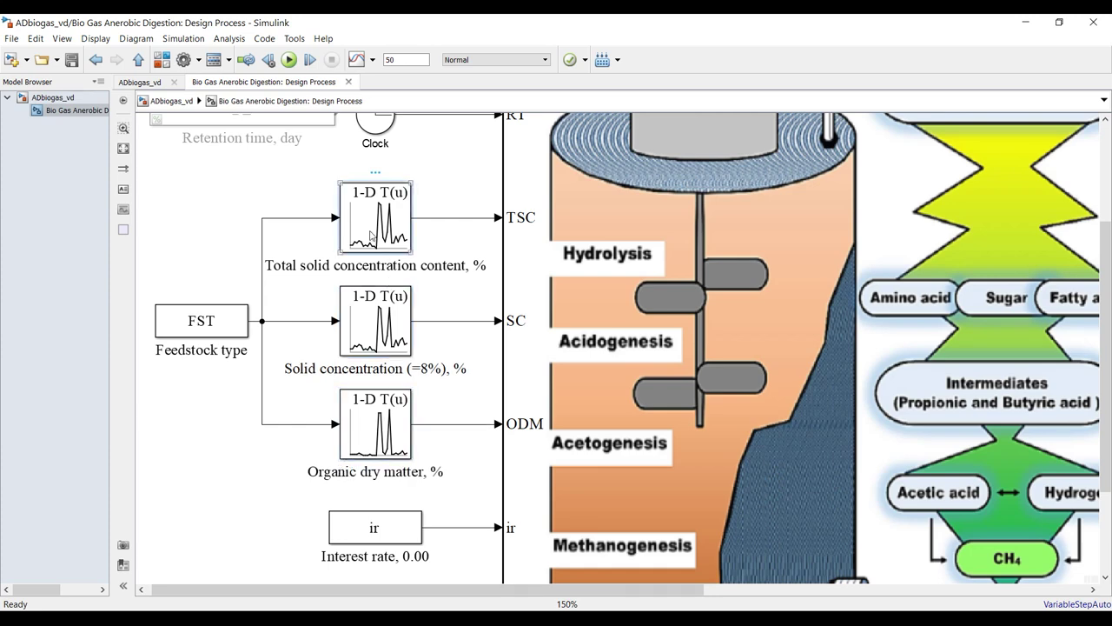
double_click(372, 235)
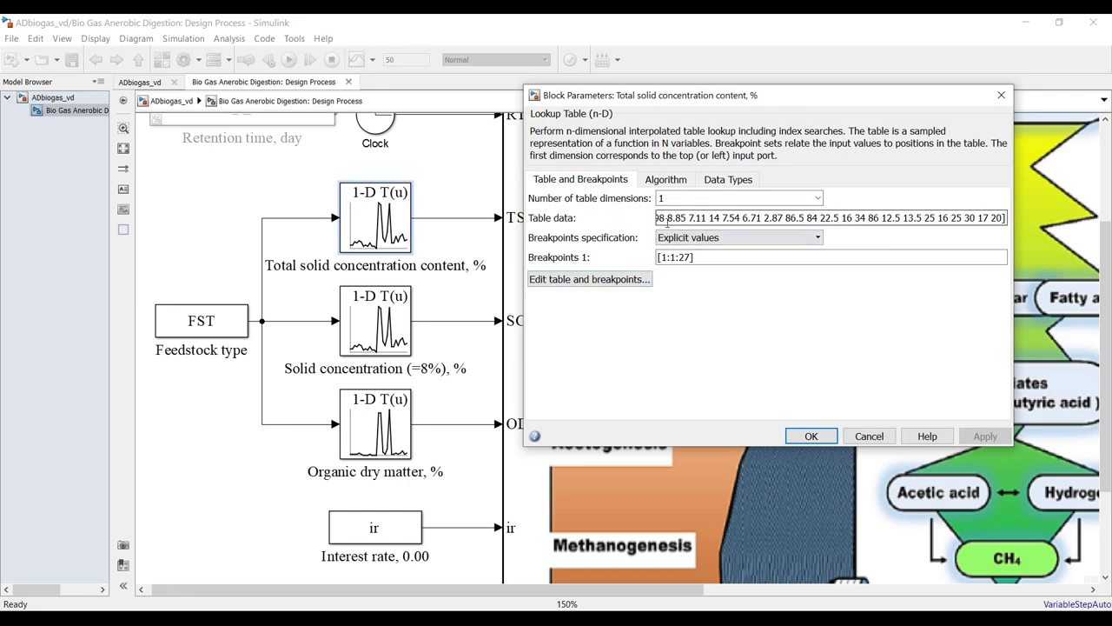
Step: Examine the breakpoints and the table data from its first value in the Total solid concentration content lookup table, and close its parameters
triple_click(666, 257)
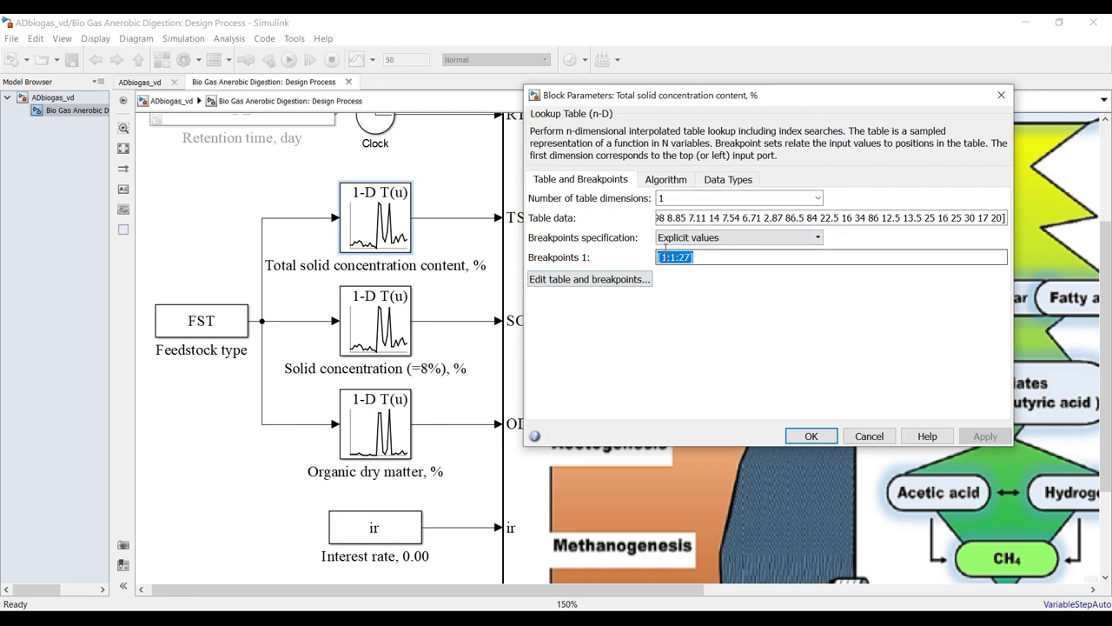
triple_click(671, 218)
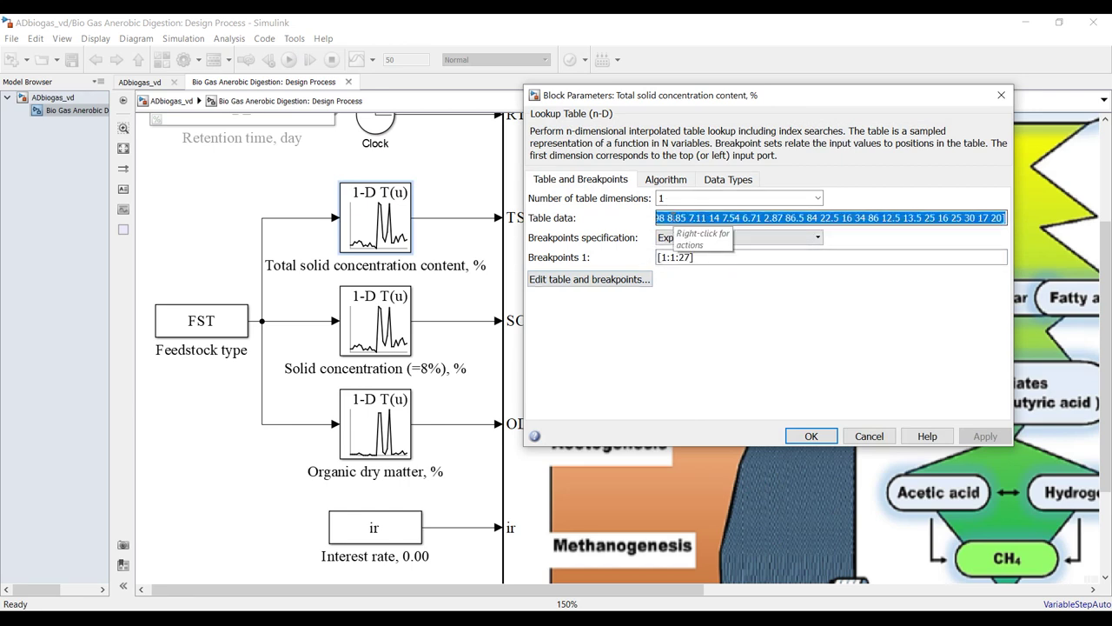
key("Home")
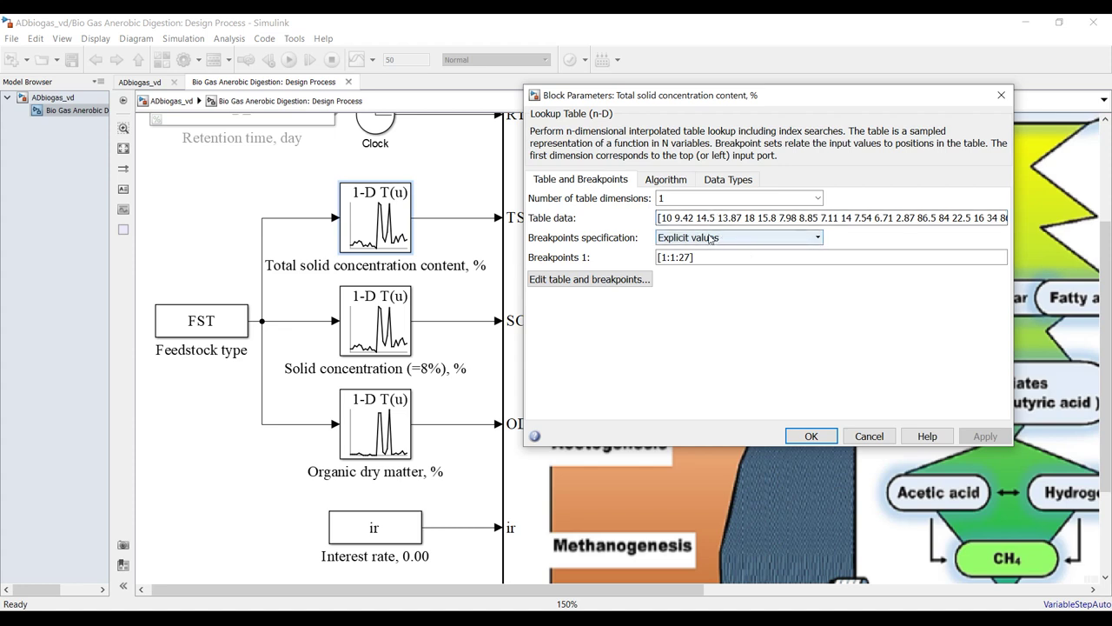
left_click(811, 437)
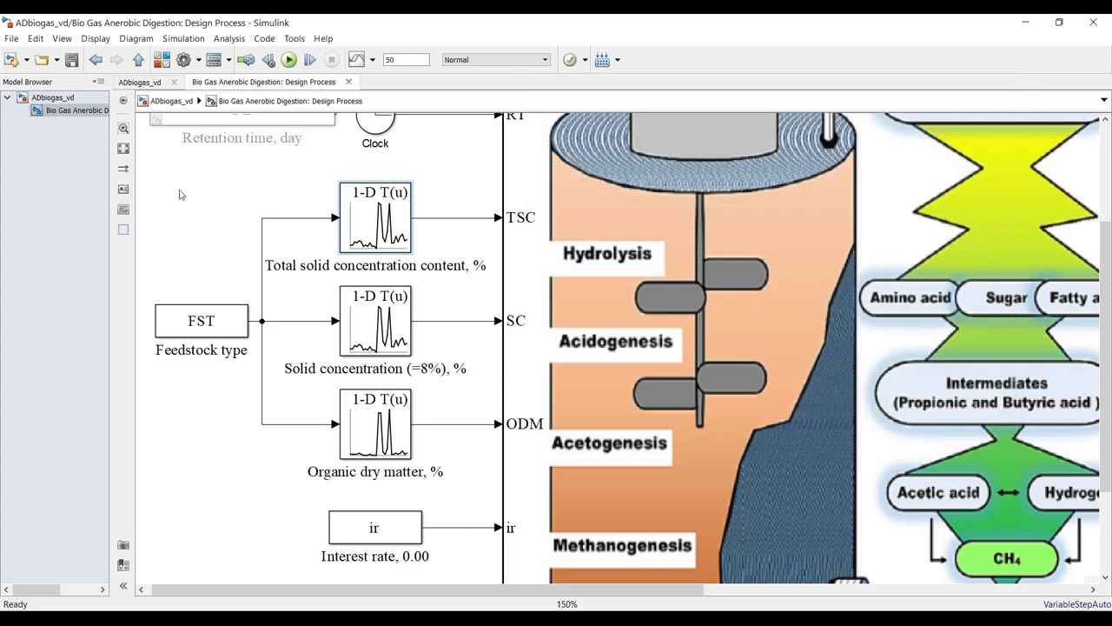
Step: Run the ADbiogas_vd simulation and open its results in a maximized Simulation Data Inspector with the full signal list showing
left_click(123, 148)
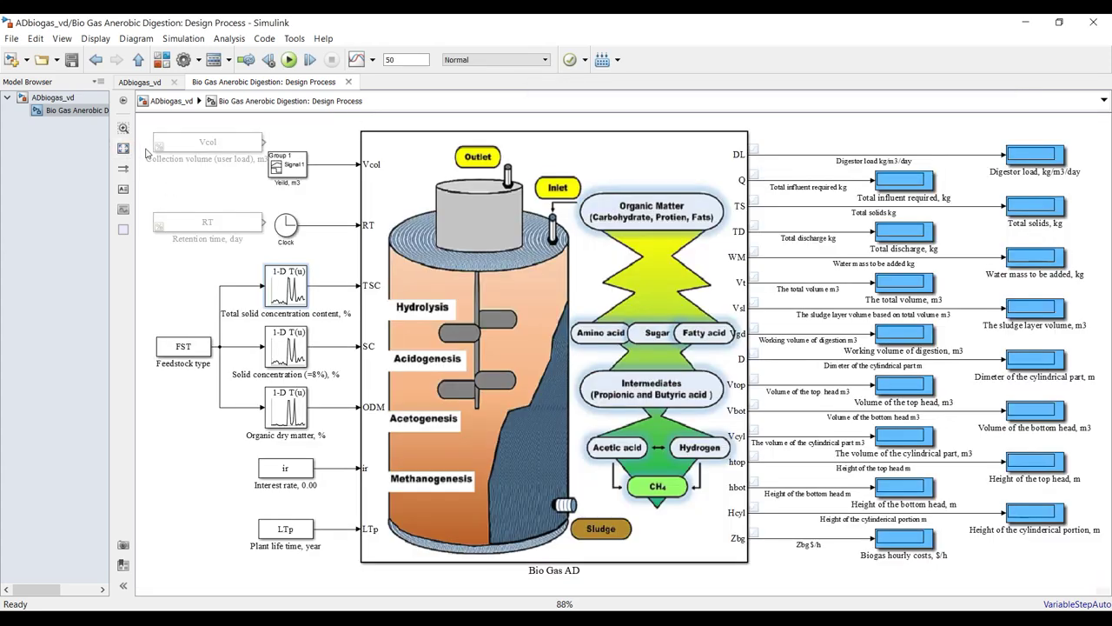
left_click(289, 60)
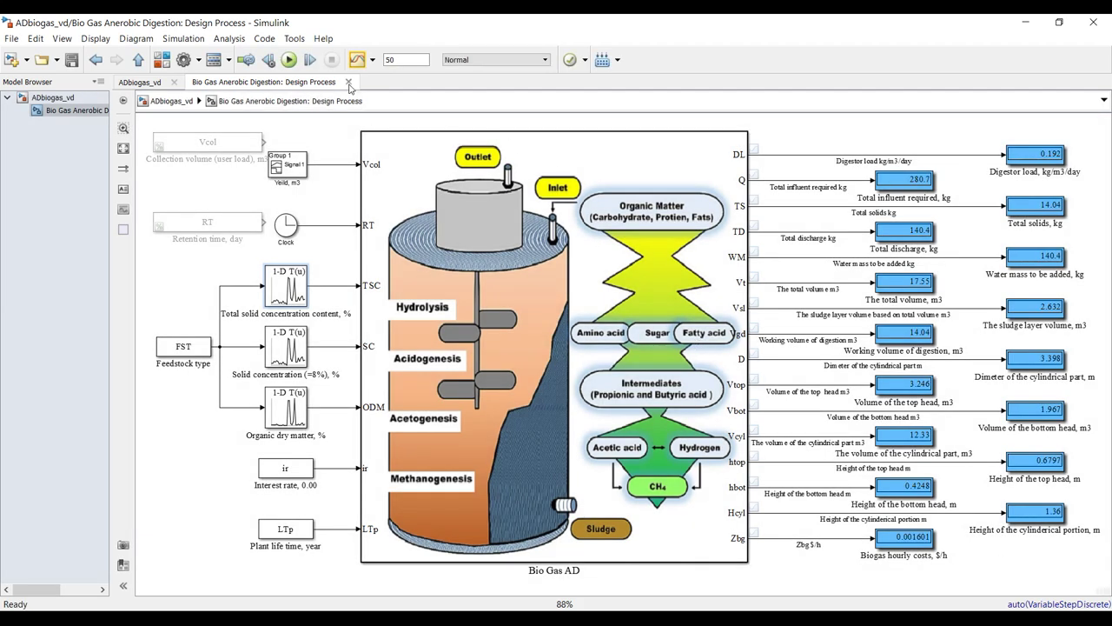
left_click(358, 60)
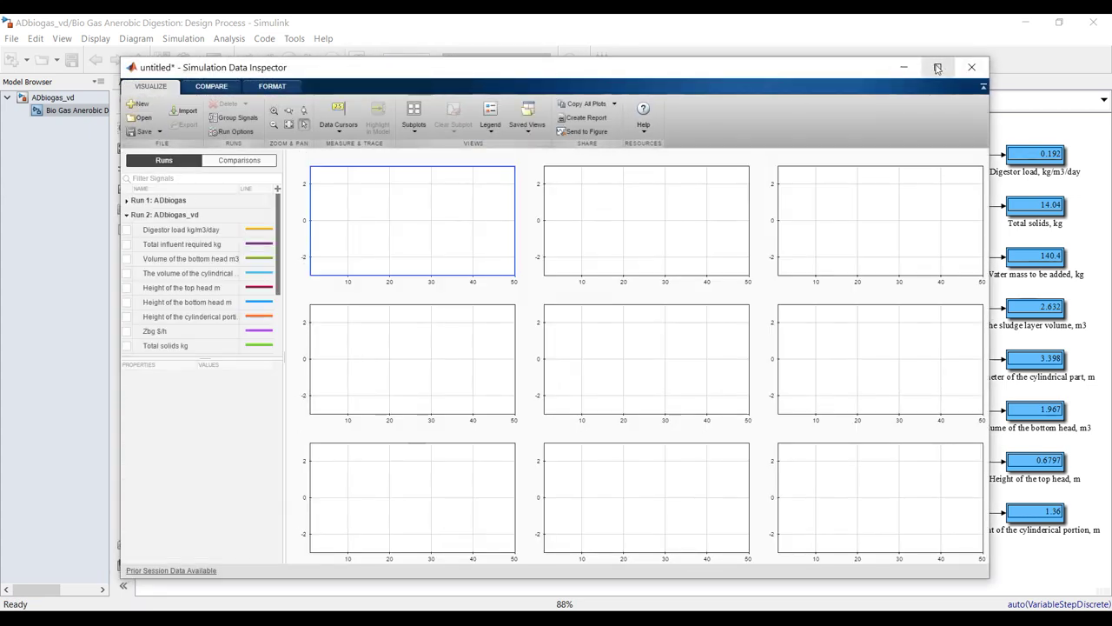
left_click(937, 68)
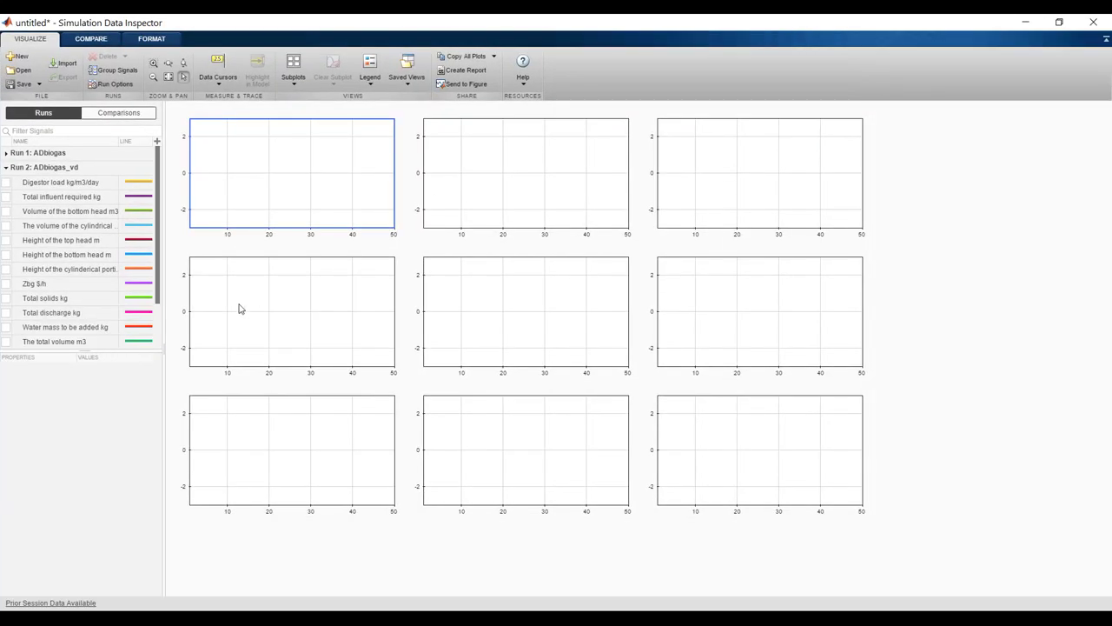
left_click_drag(84, 352, 90, 524)
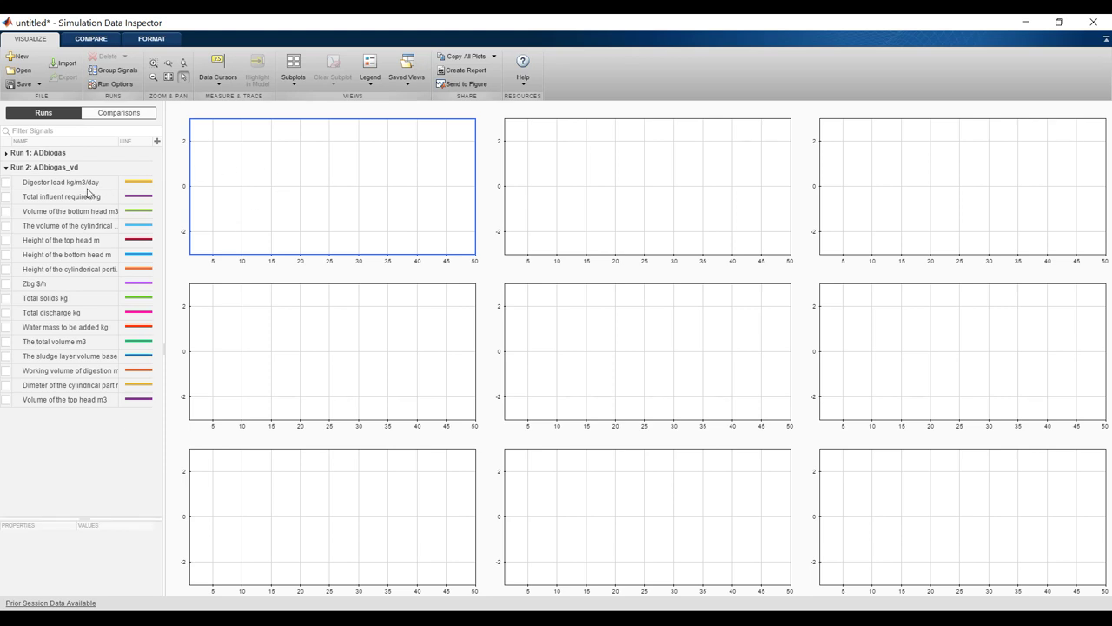
Step: Plot the digestor load of Run 2 in the first subplot and set the subplot layout to two rows by three columns
left_click(7, 182)
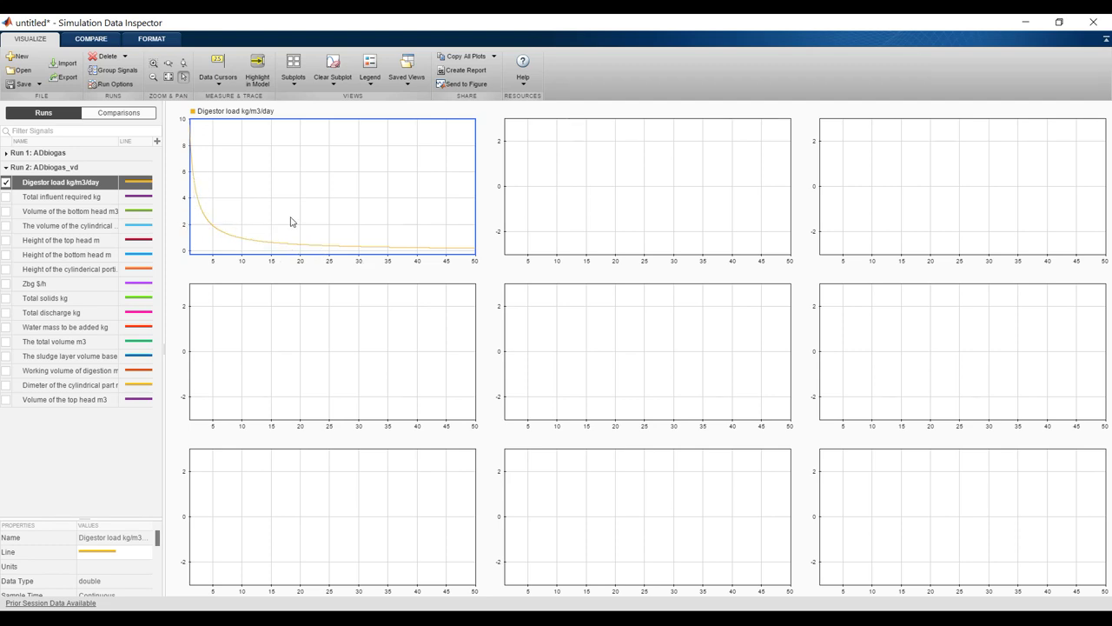
left_click(295, 83)
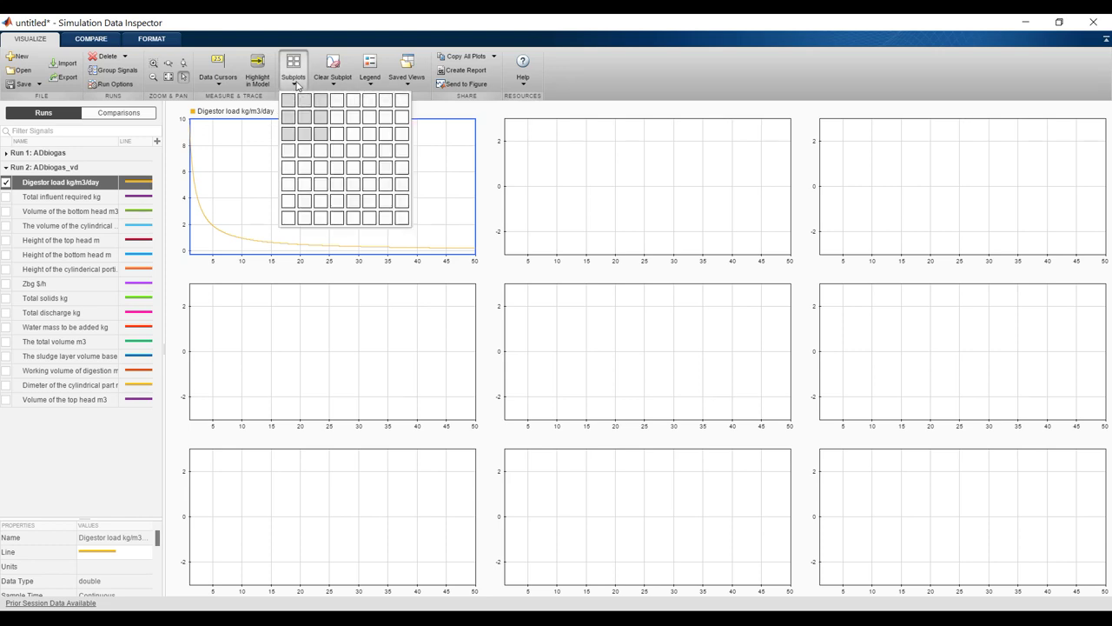
left_click(321, 122)
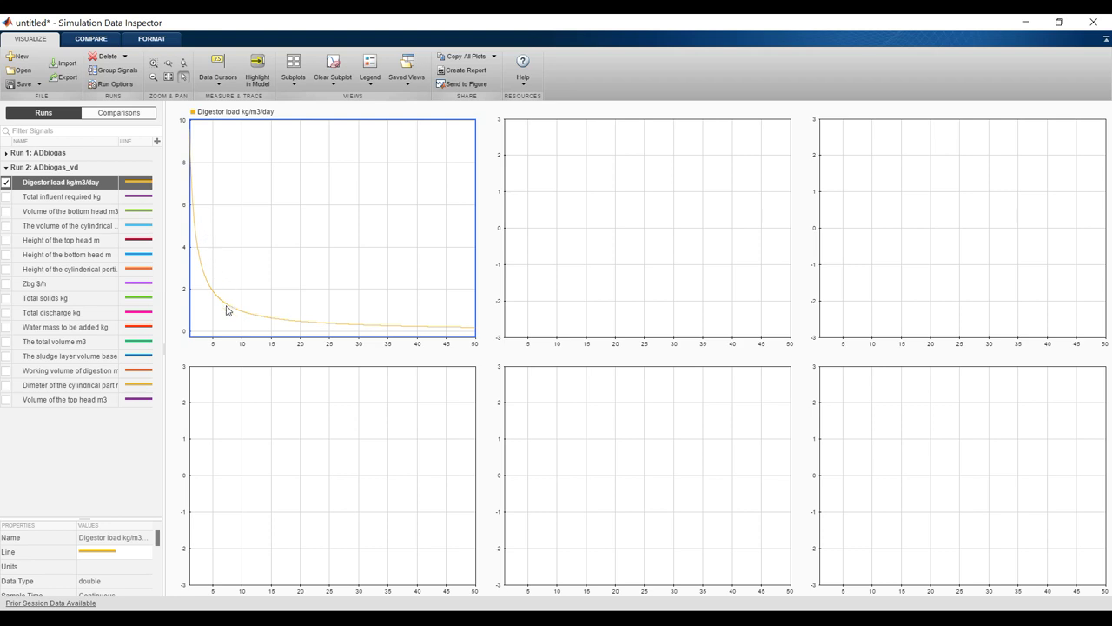
Step: Plot total influent required in the second upper-row subplot, and total solids and total discharge together in the third
left_click(594, 192)
left_click(6, 197)
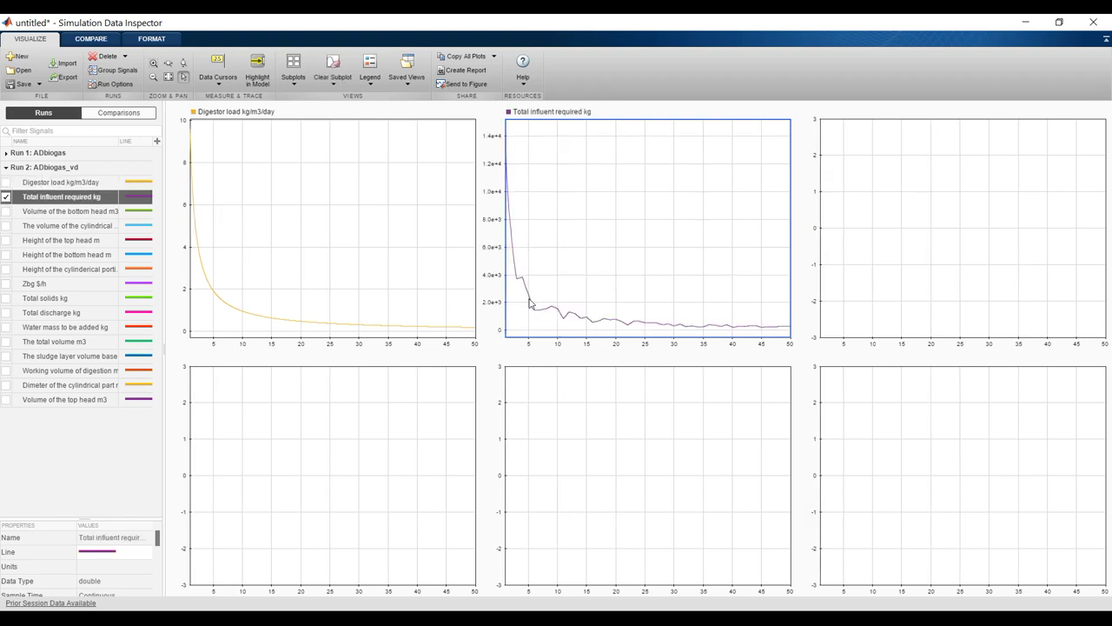
left_click(560, 319)
left_click(888, 224)
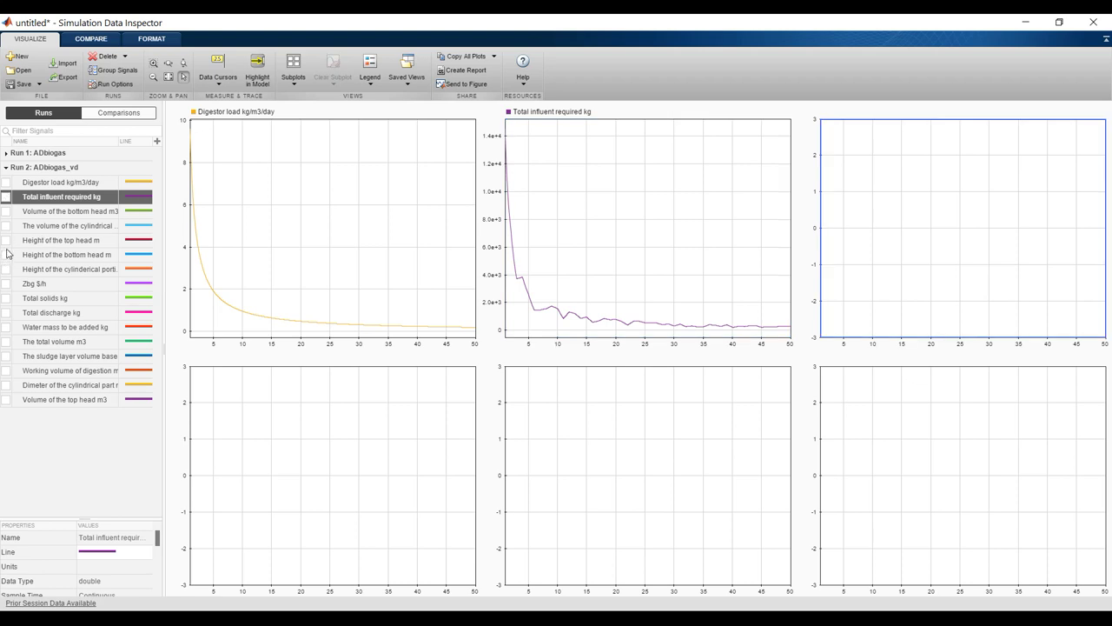
left_click(6, 298)
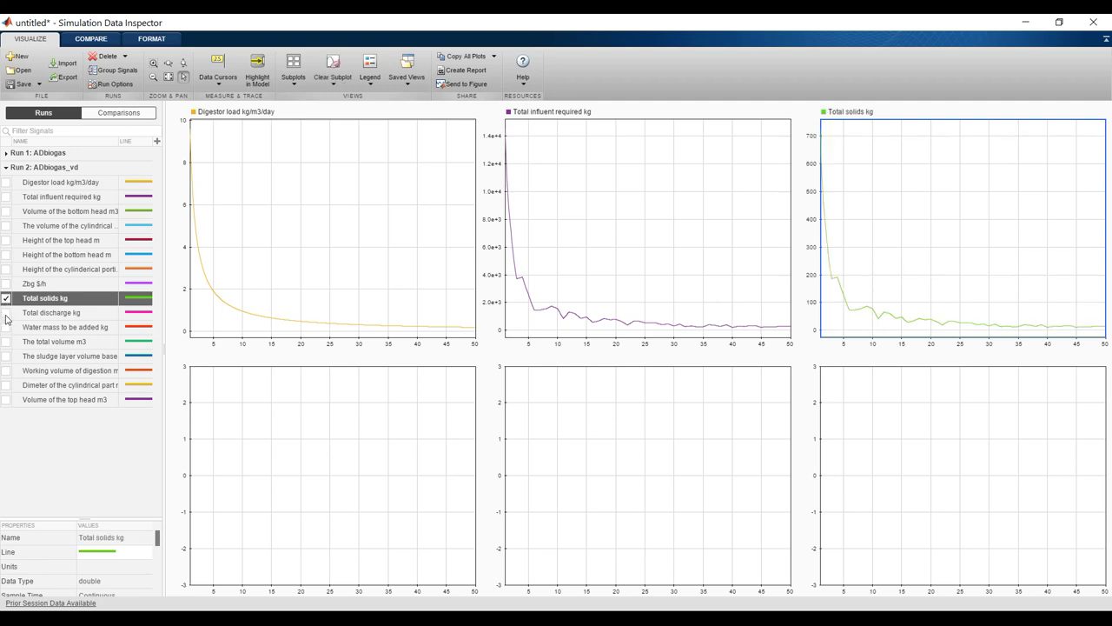
left_click(6, 313)
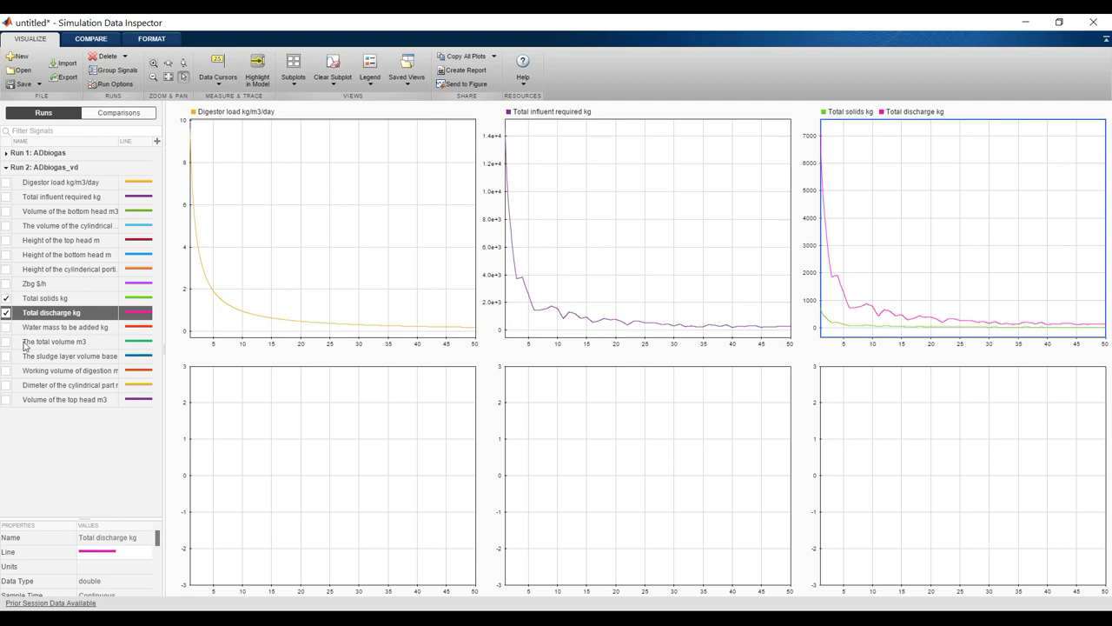
Step: Plot water mass to be added in the first lower-row subplot, and the top and bottom head heights together in the second
left_click(330, 431)
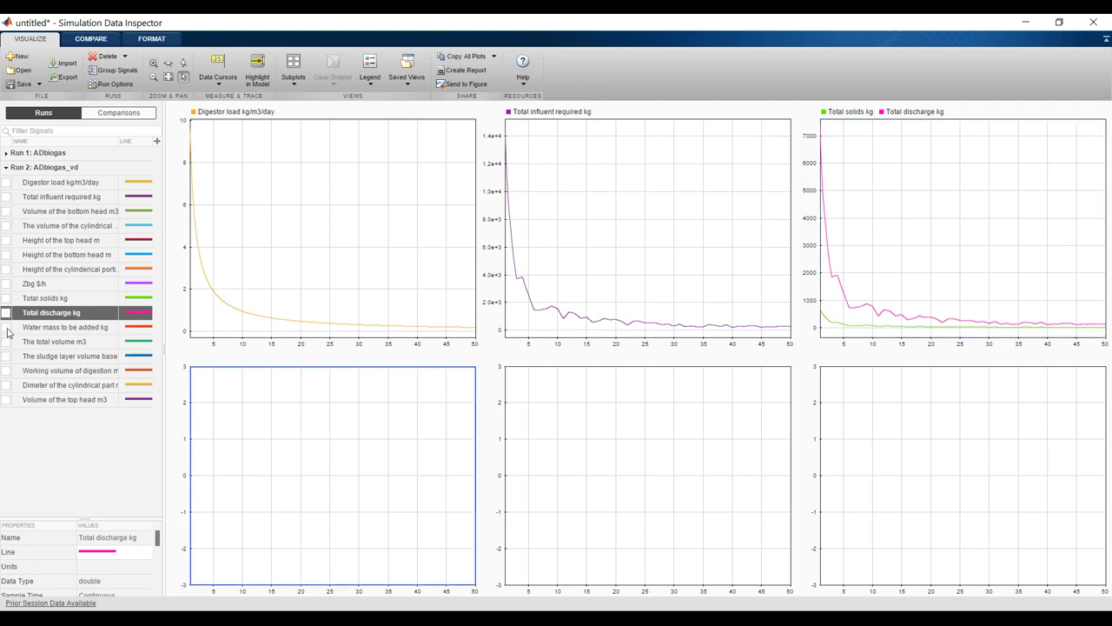
left_click(7, 328)
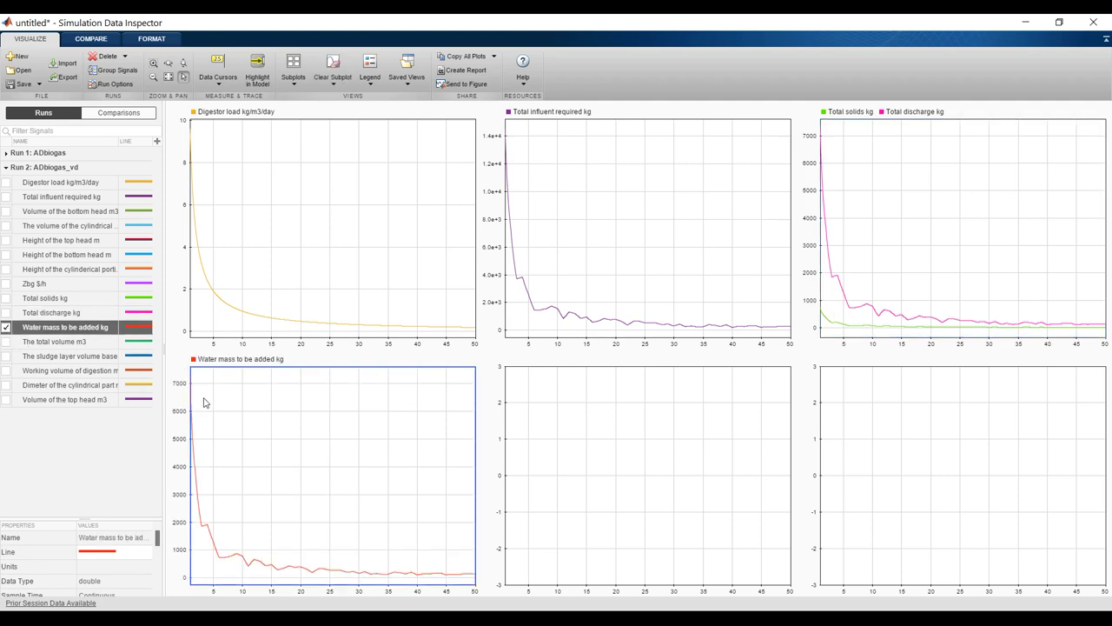
left_click_drag(164, 313, 245, 318)
left_click(622, 425)
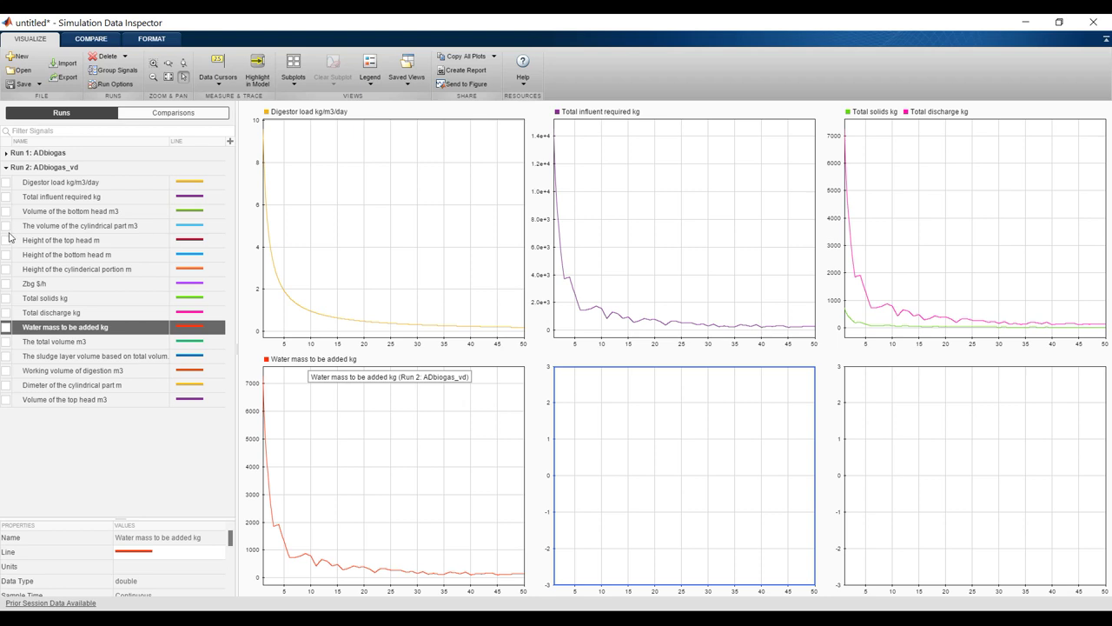
left_click(6, 240)
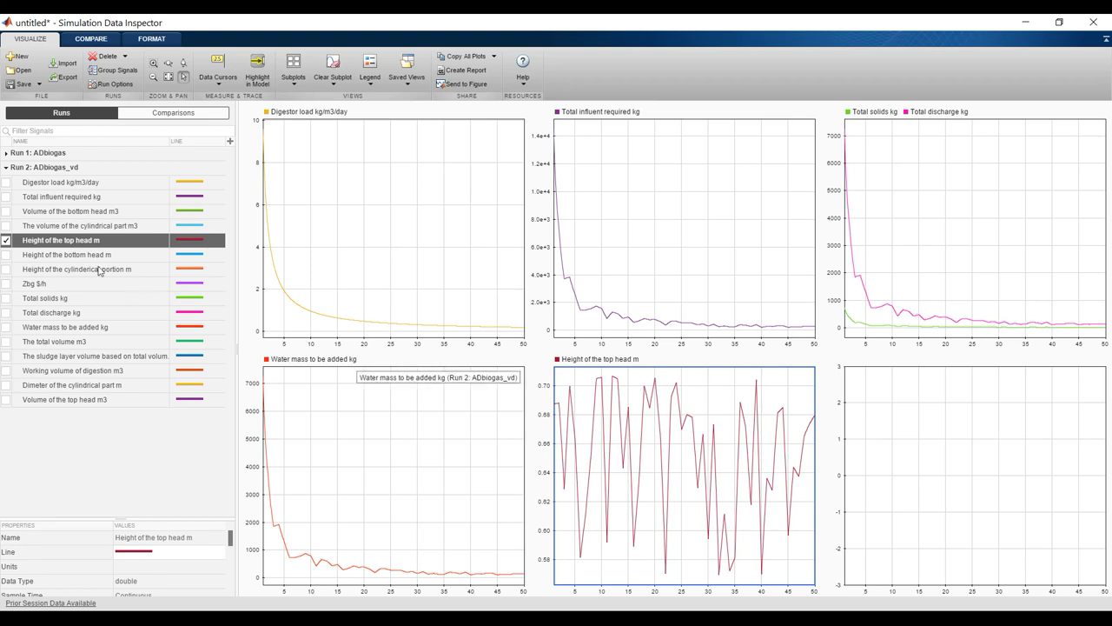
left_click(5, 254)
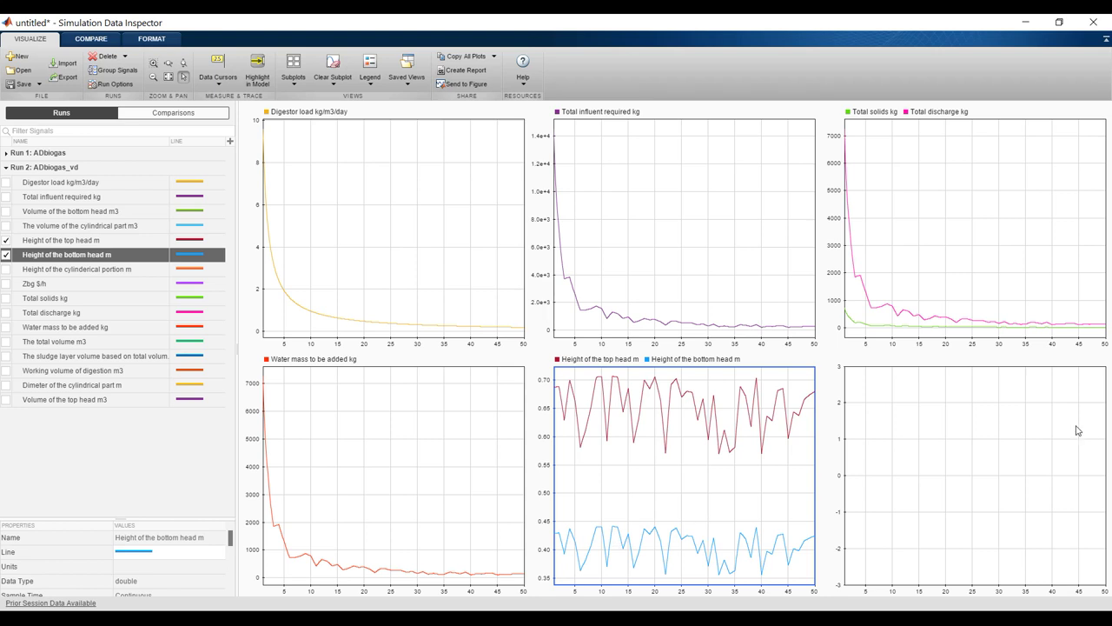
Step: Plot the hourly cost signal Zbg $/h in the last lower-row subplot and close the Simulation Data Inspector
left_click(1011, 432)
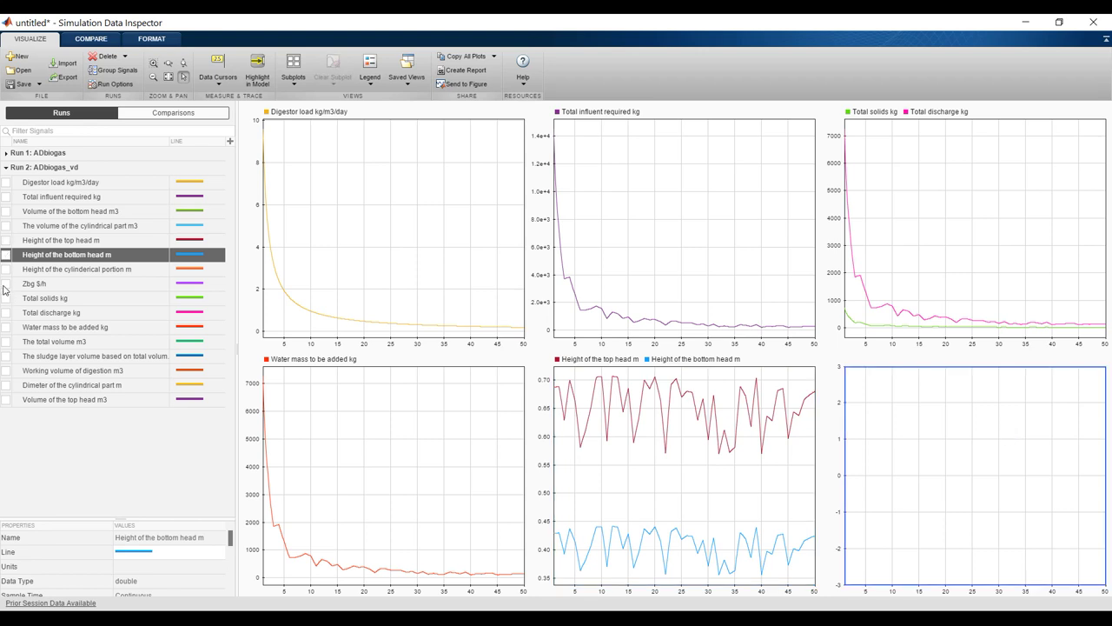
left_click(6, 285)
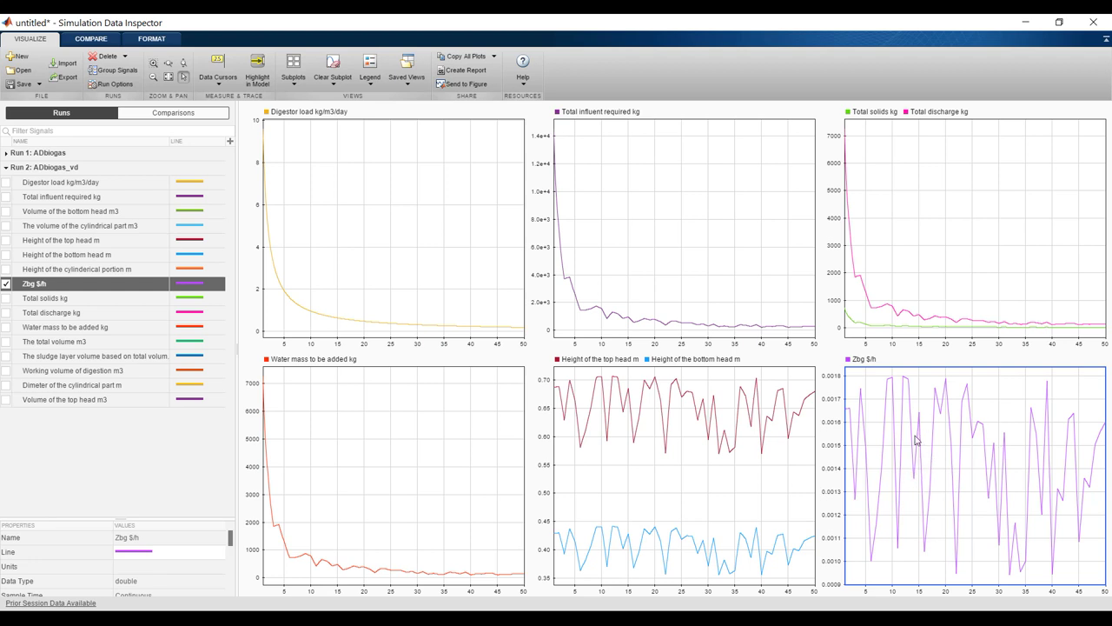
left_click(1092, 24)
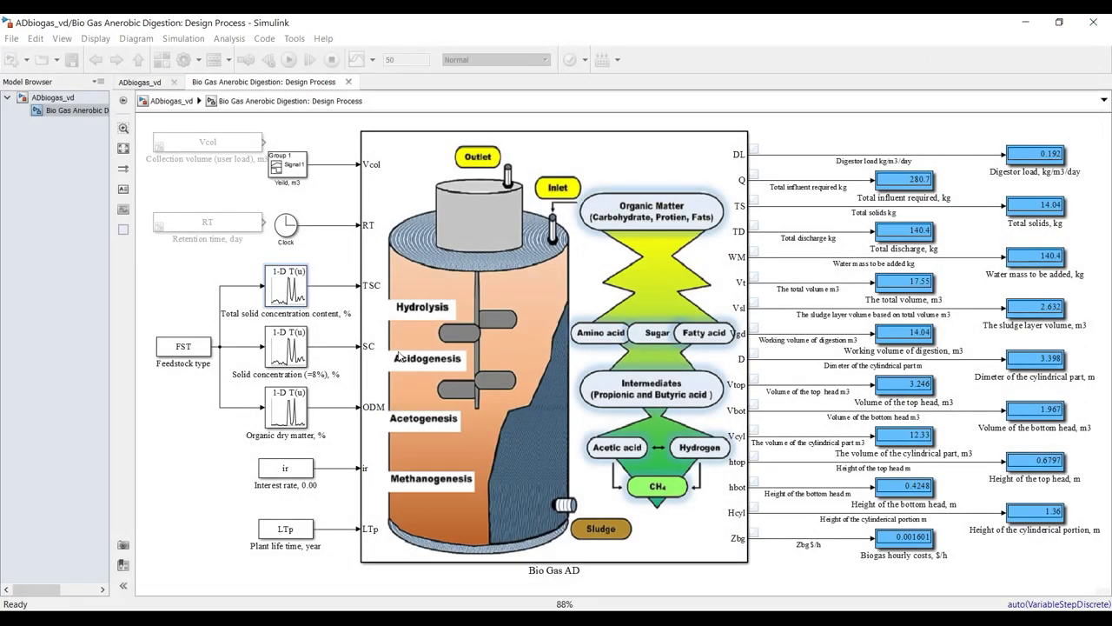
Step: Open the code of the Bio Gas AD function block, review it from the reactor dimensions to the cost analysis, and close it
double_click(449, 204)
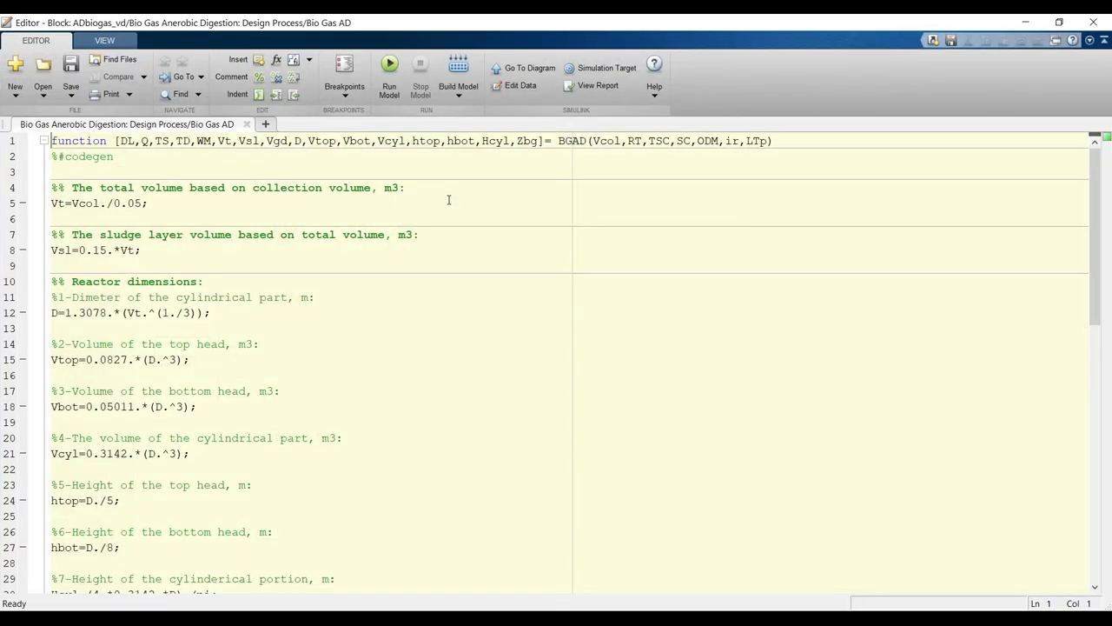
scroll(268, 252, "down", 14)
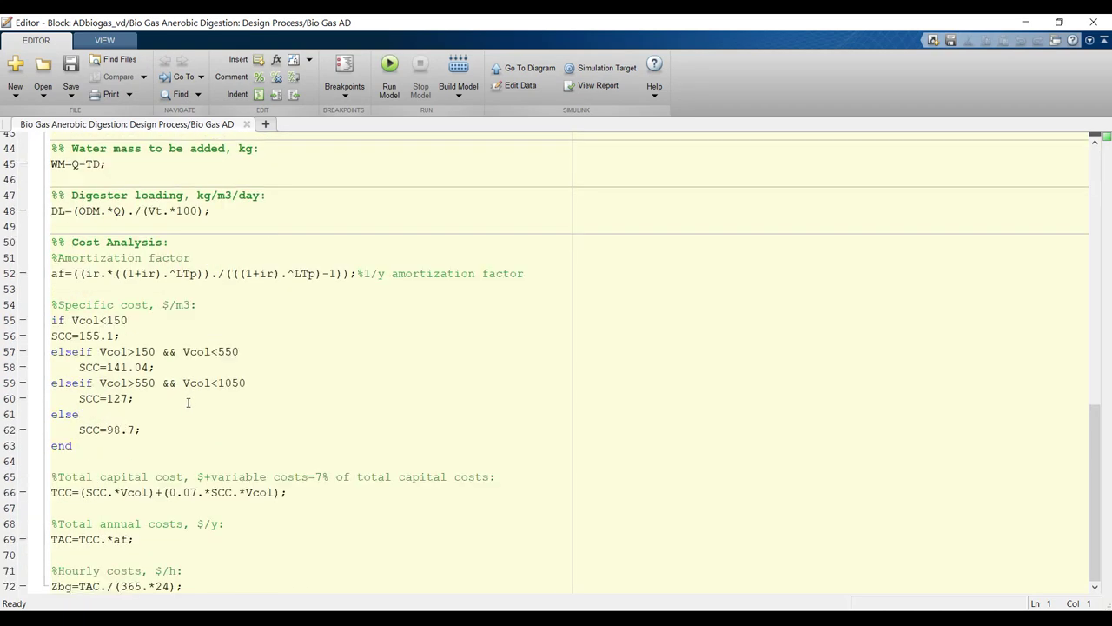
scroll(182, 413, "up", 6)
scroll(180, 423, "up", 8)
scroll(169, 286, "down", 3)
scroll(170, 287, "up", 3)
left_click(246, 125)
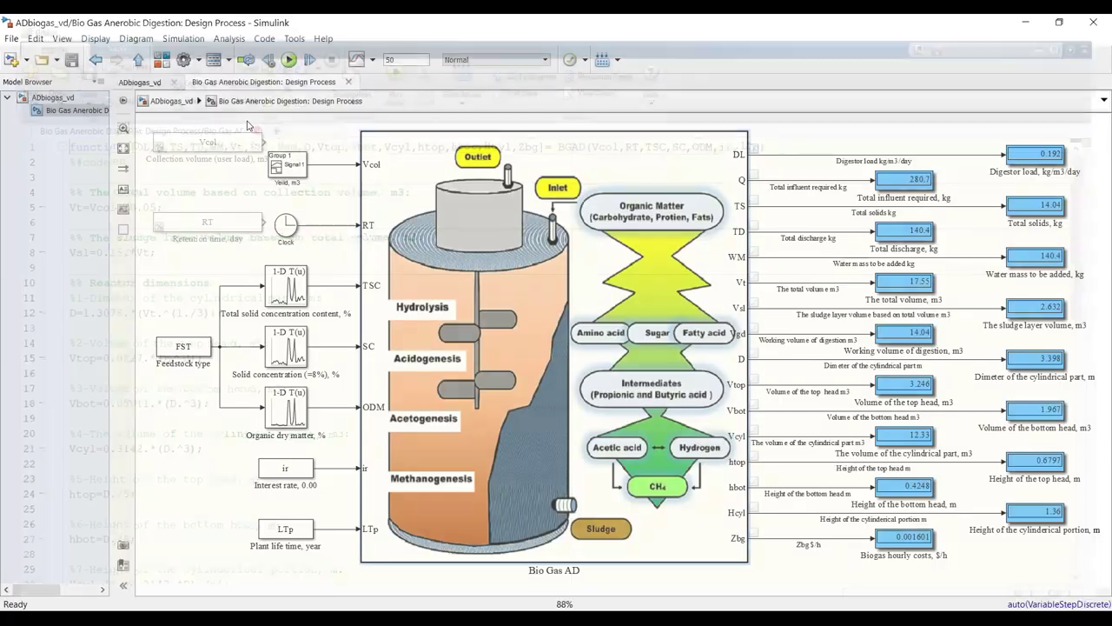
Step: Close the ADbiogas_vd model and open ADbiogas_v2.slx from the MATLAB current folder, showing its top level maximized
left_click(1090, 21)
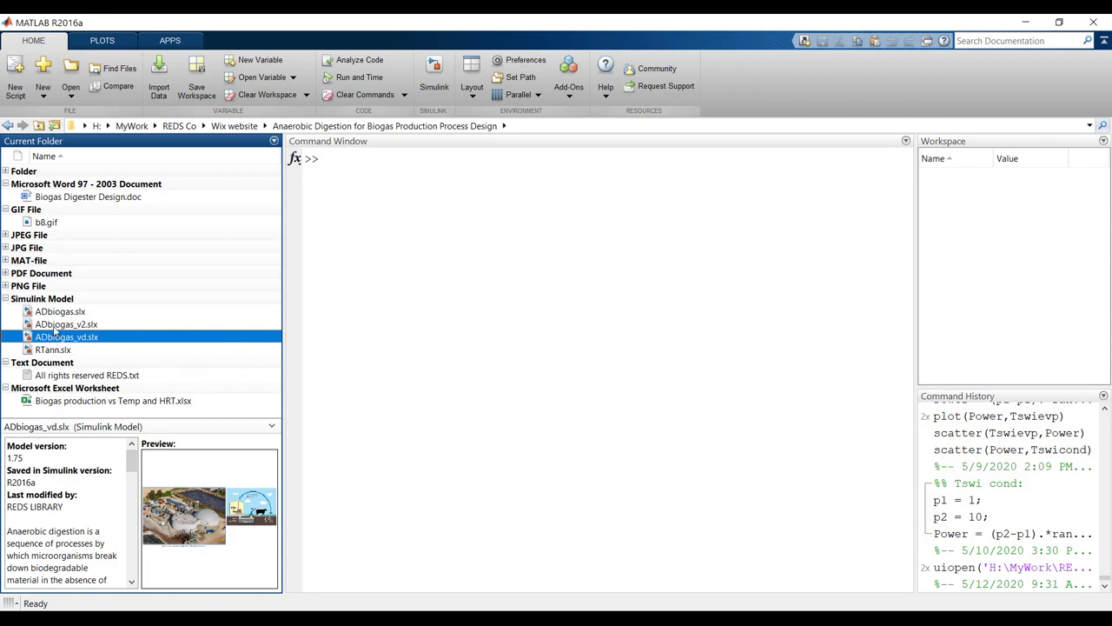
left_click(51, 325)
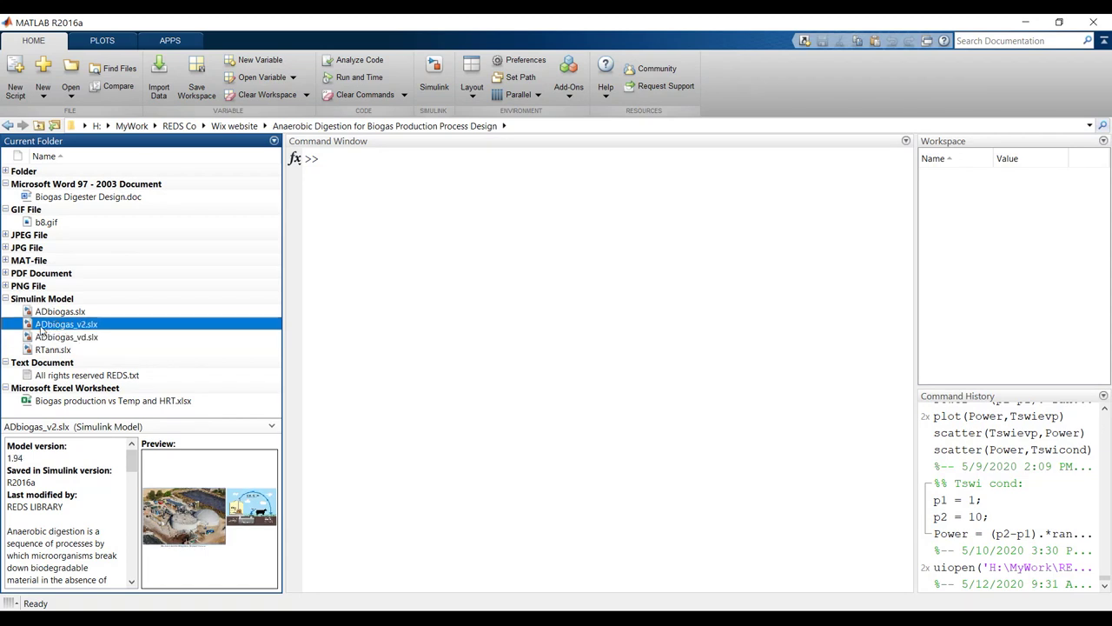
double_click(40, 325)
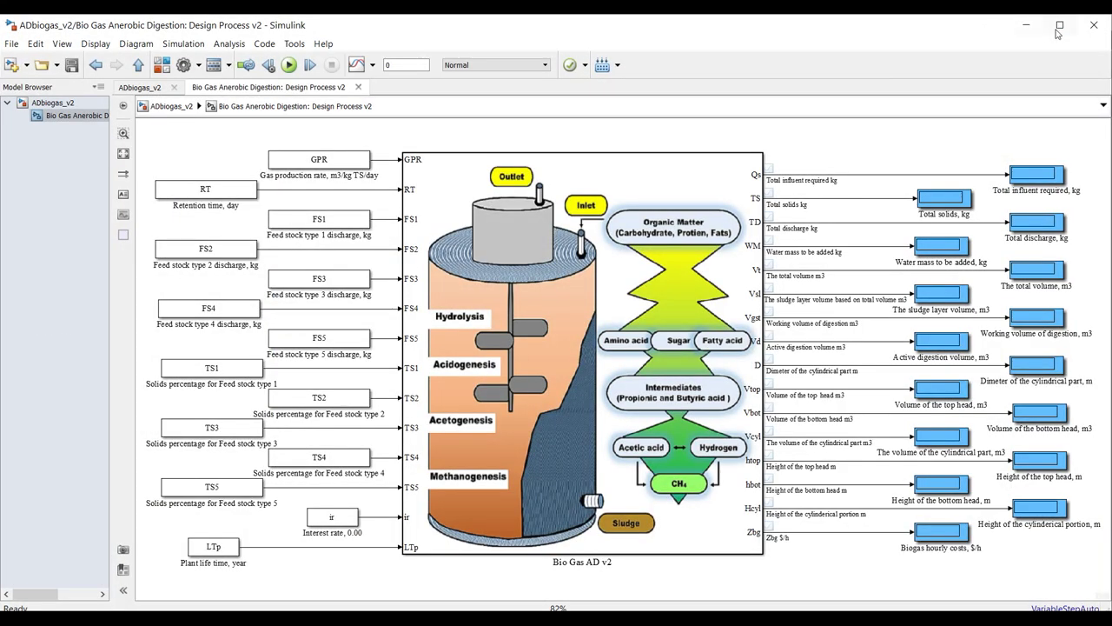
left_click(1061, 24)
left_click(35, 100)
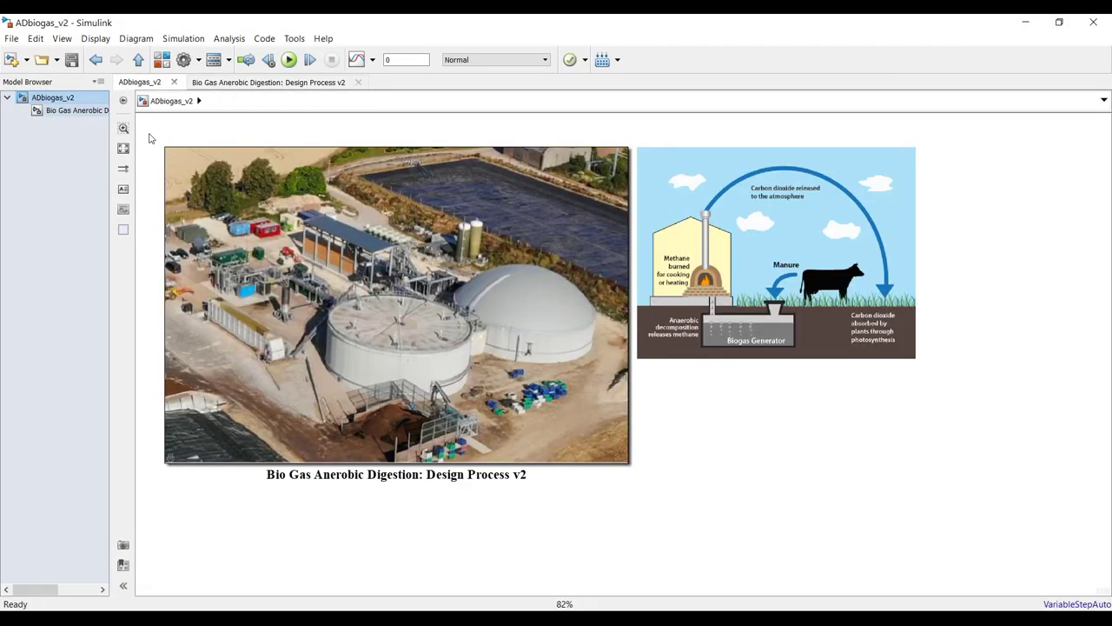
Step: Open the parameters of the Design Process v2 block, widen the dialog, and expand the feed stock types section
double_click(262, 177)
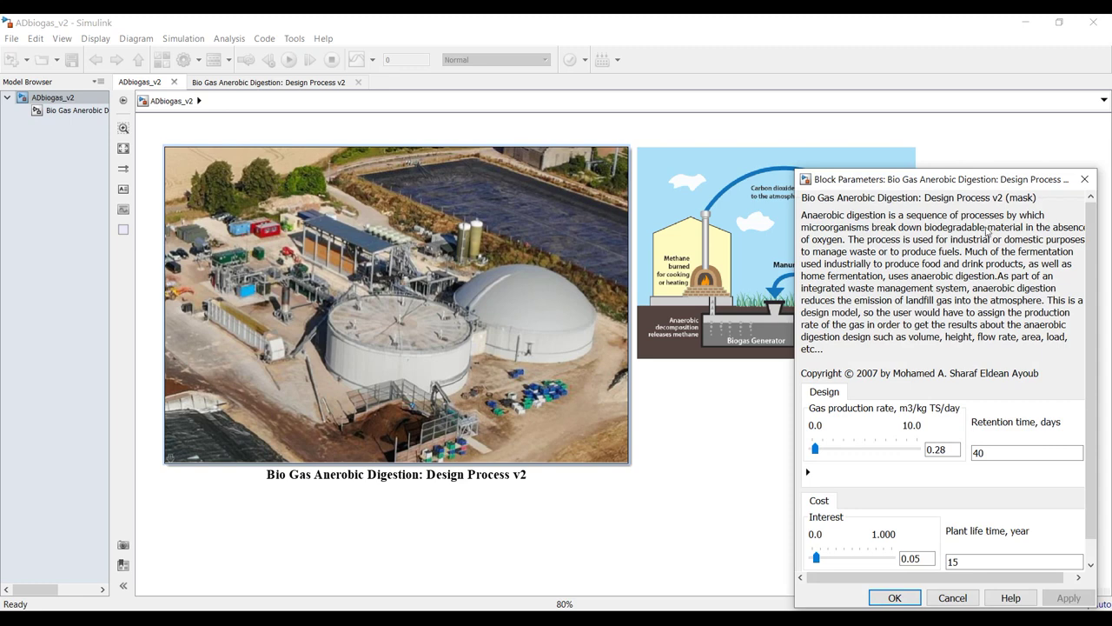
left_click_drag(991, 182, 545, 115)
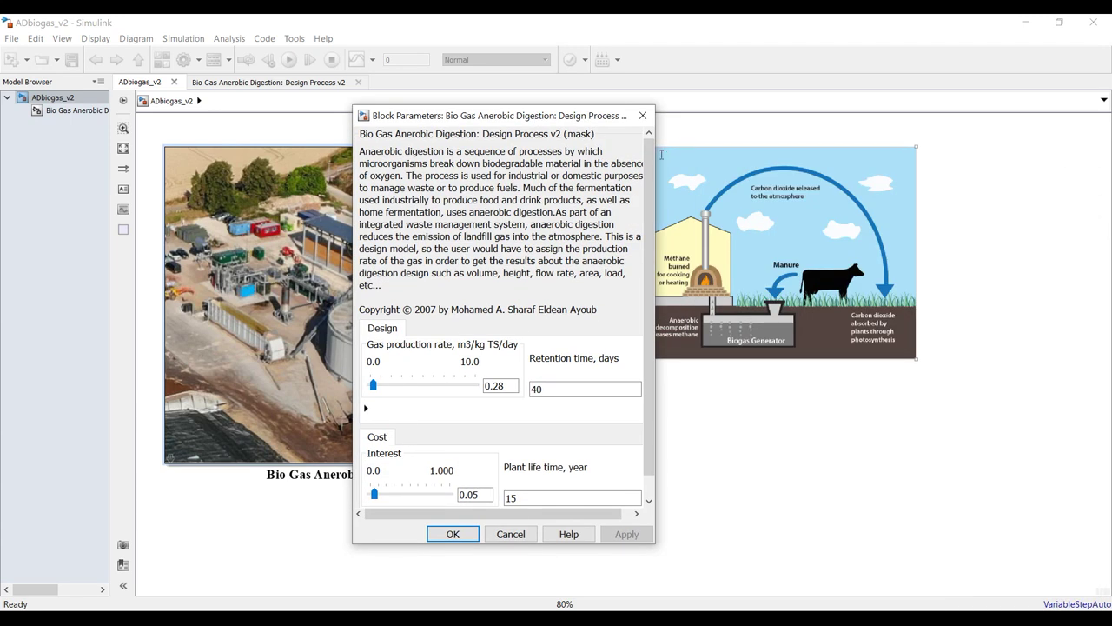
left_click_drag(655, 153, 797, 153)
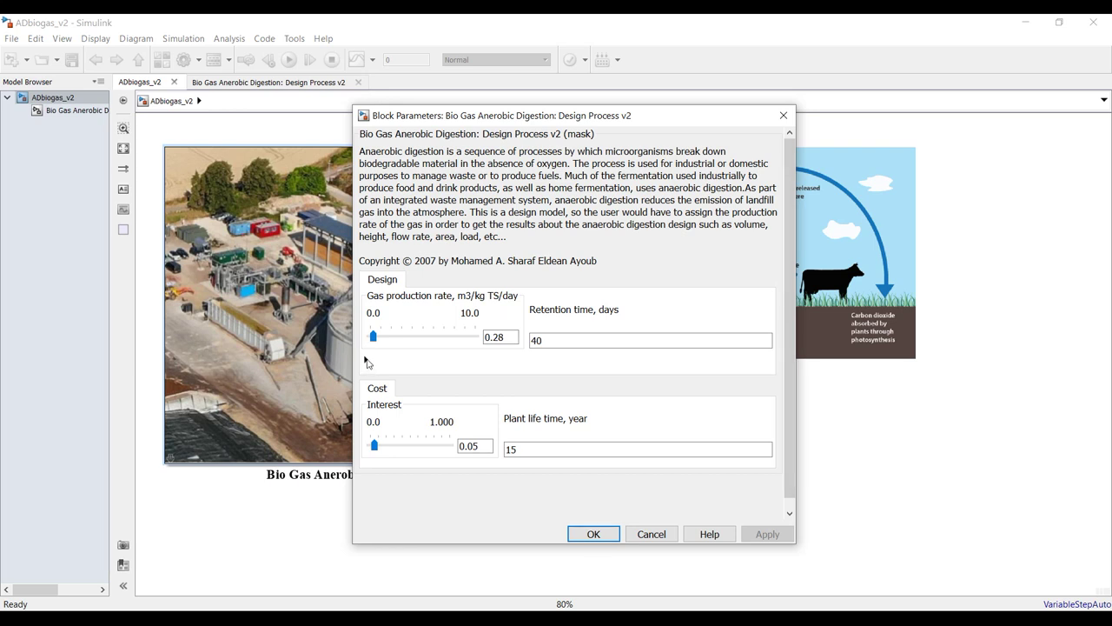
left_click(366, 360)
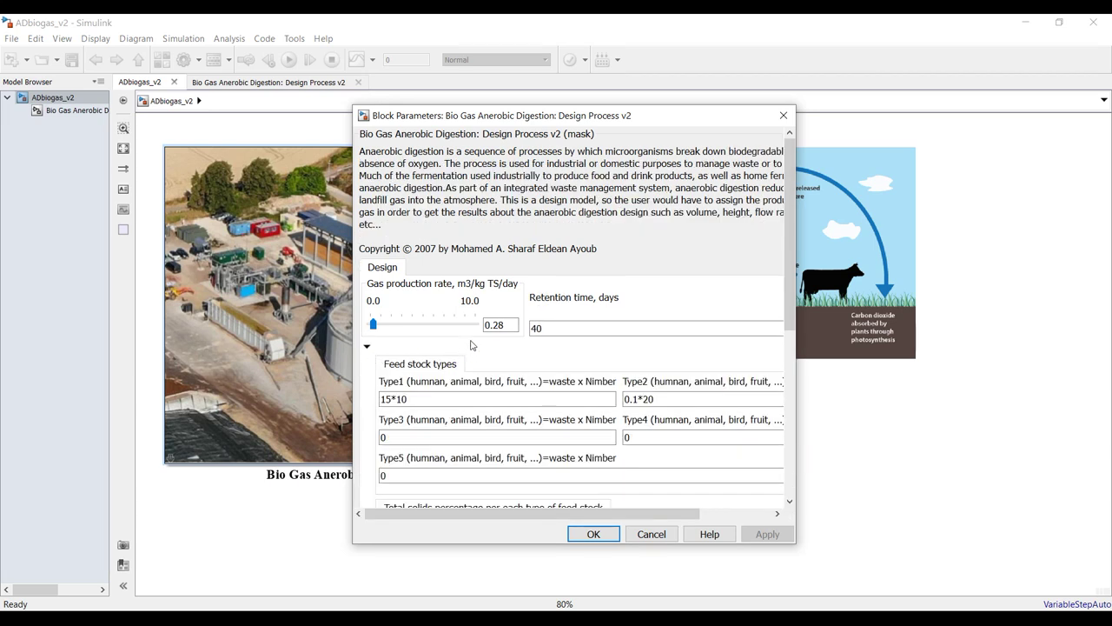
Step: Close the block parameters and select the gas production rate parameter in the Design Process v2 block's mask editor
double_click(506, 326)
left_click(593, 535)
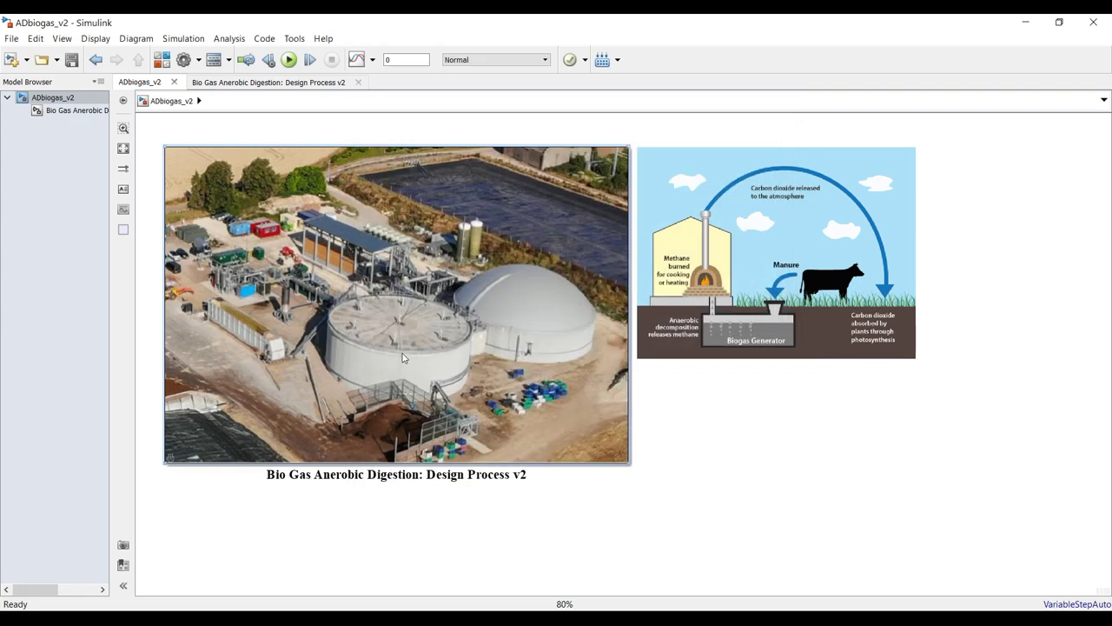
right_click(383, 303)
mouse_move(597, 273)
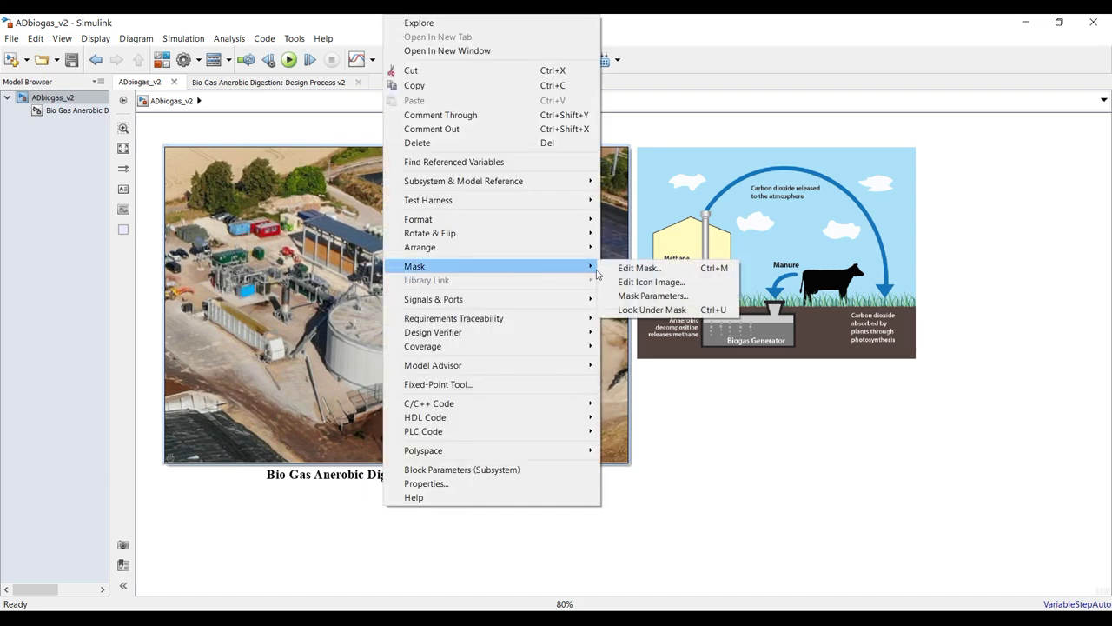
left_click(638, 267)
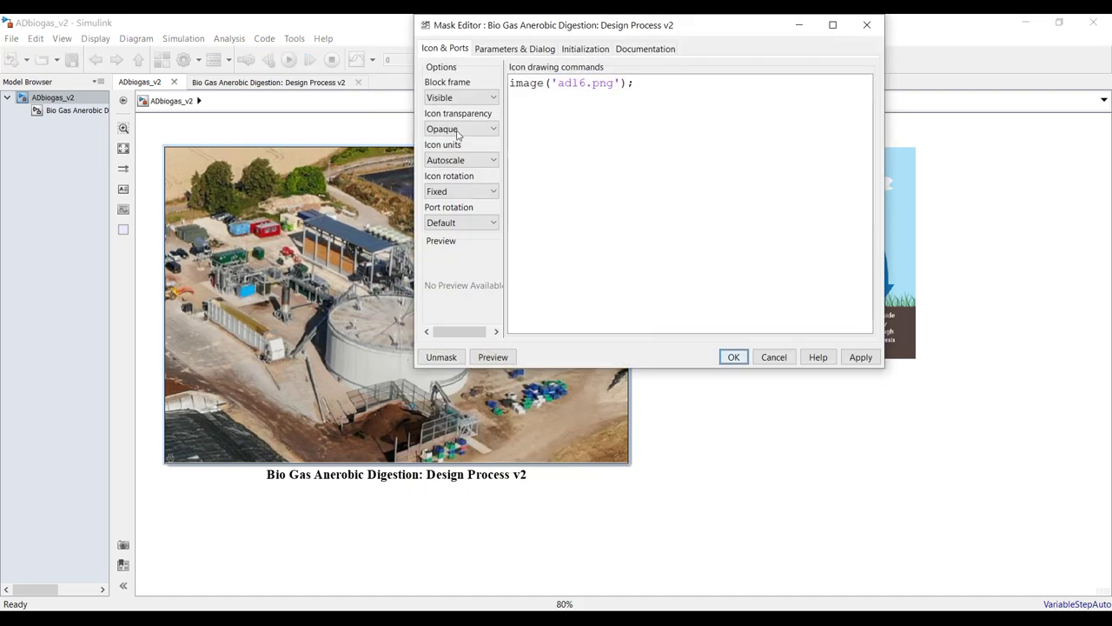
left_click(491, 48)
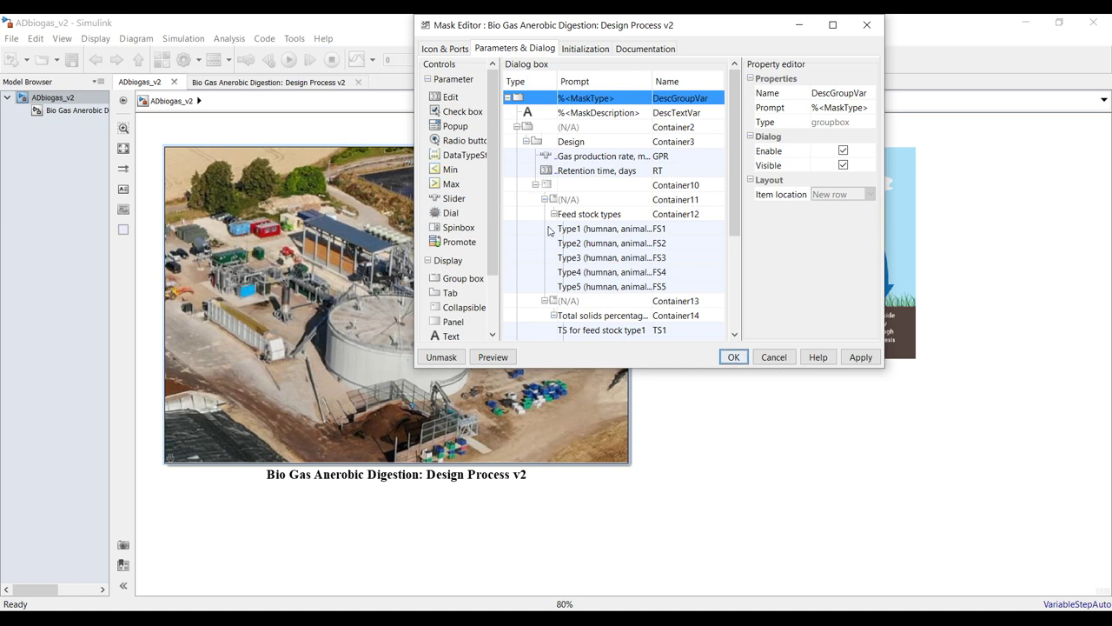
left_click(666, 155)
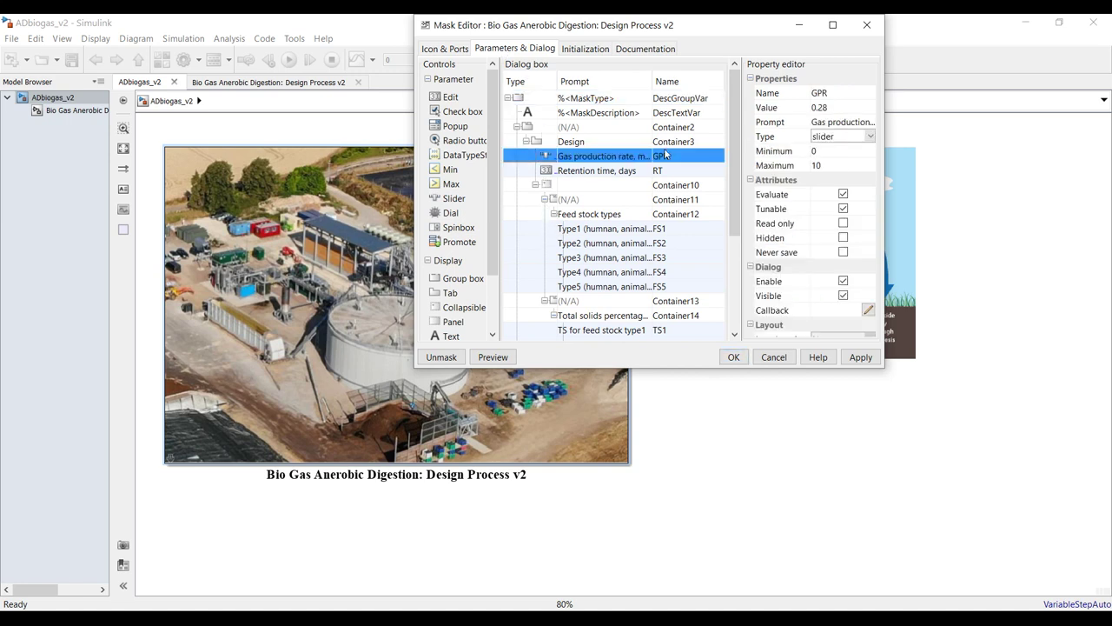
Step: Set the gas production rate slider's minimum to 0.001, apply the mask change, and save the model
left_click(828, 150)
left_click(826, 150)
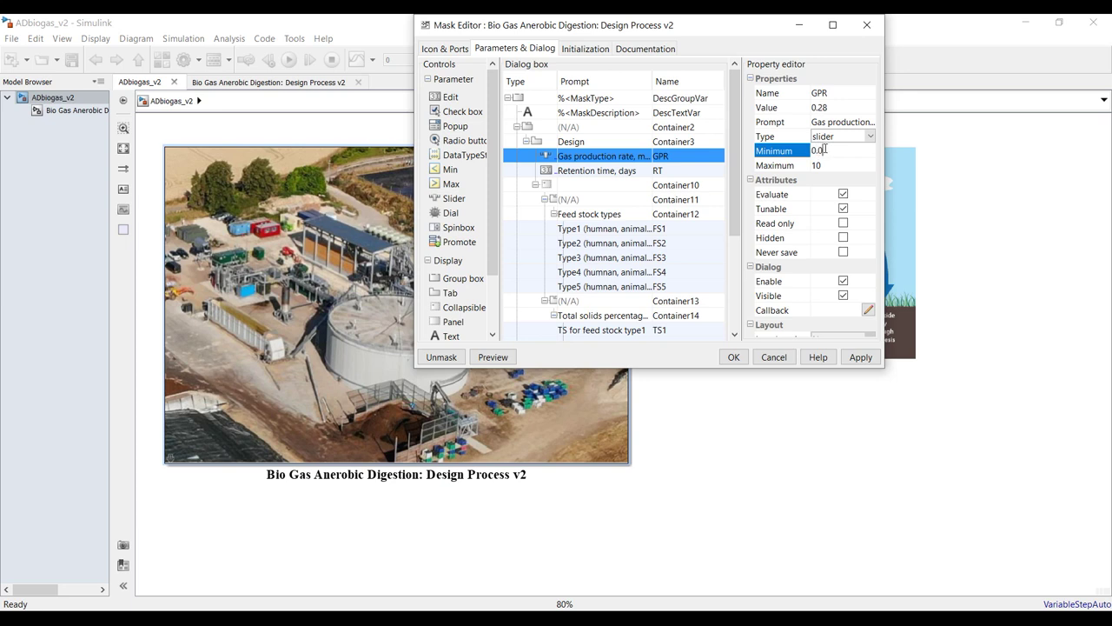
type(".001")
left_click(828, 165)
left_click(828, 165)
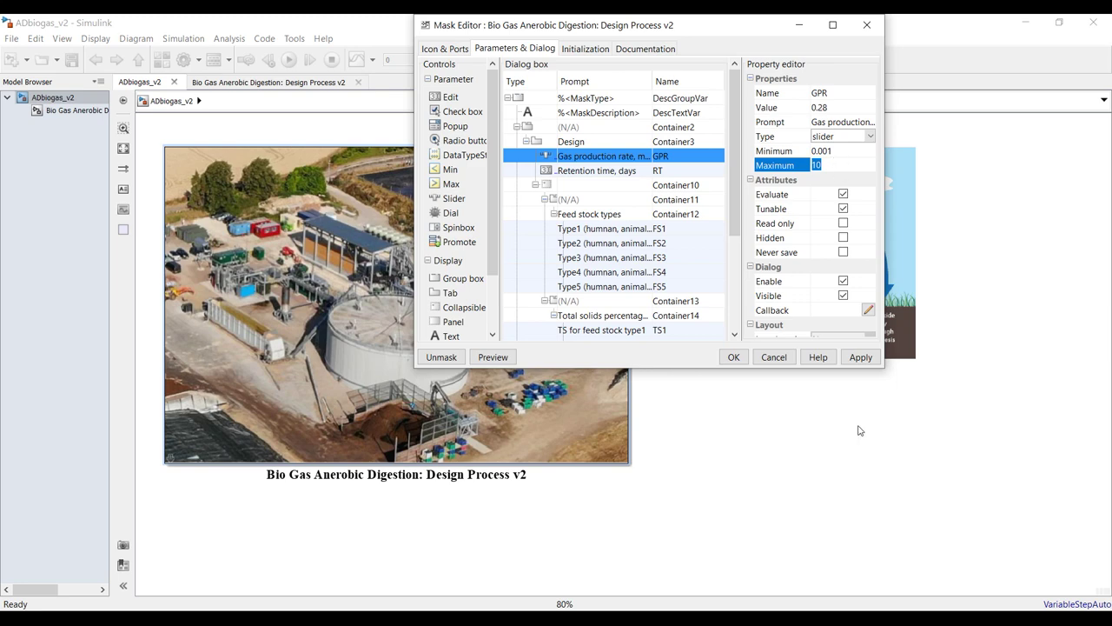
left_click(861, 358)
left_click(733, 357)
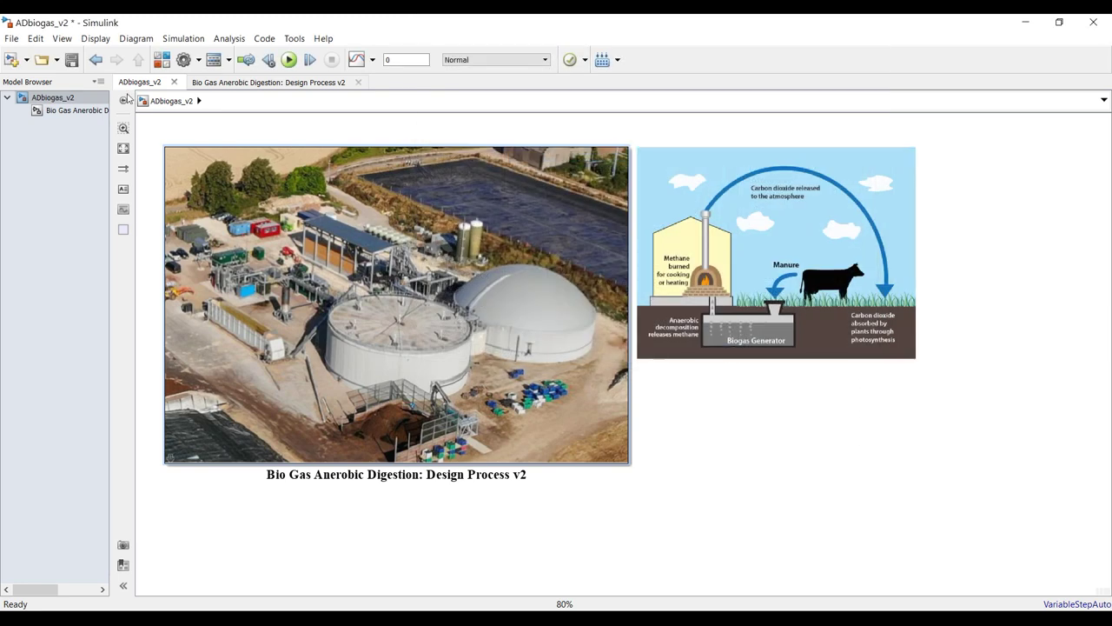
left_click(72, 60)
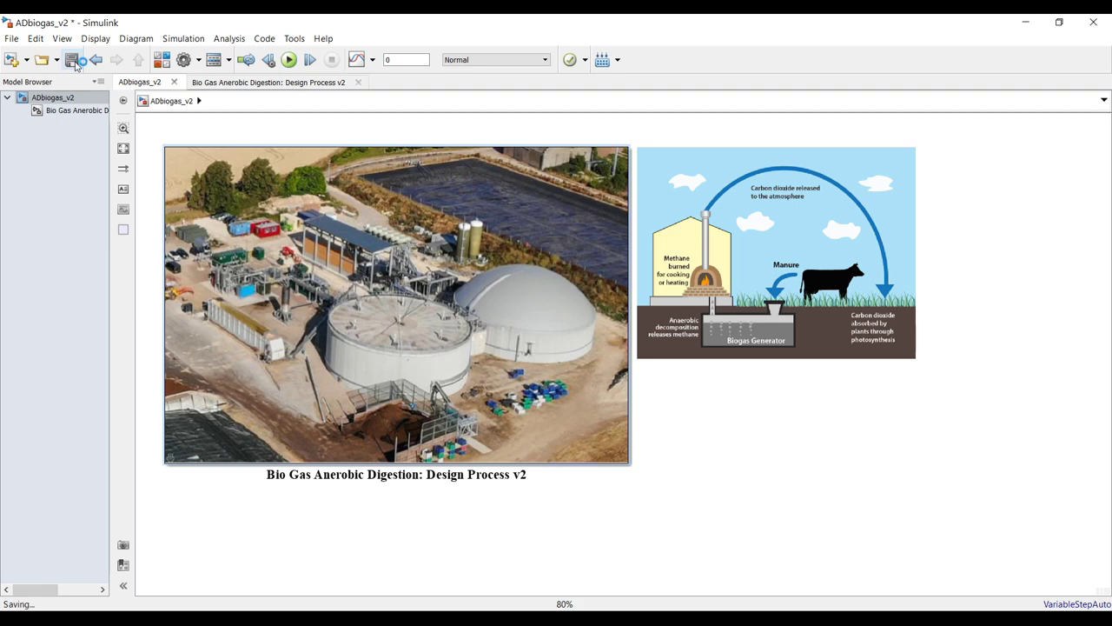
Step: Reopen the Design Process v2 block parameters in a wider dialog and set the retention time to 50 days
double_click(333, 186)
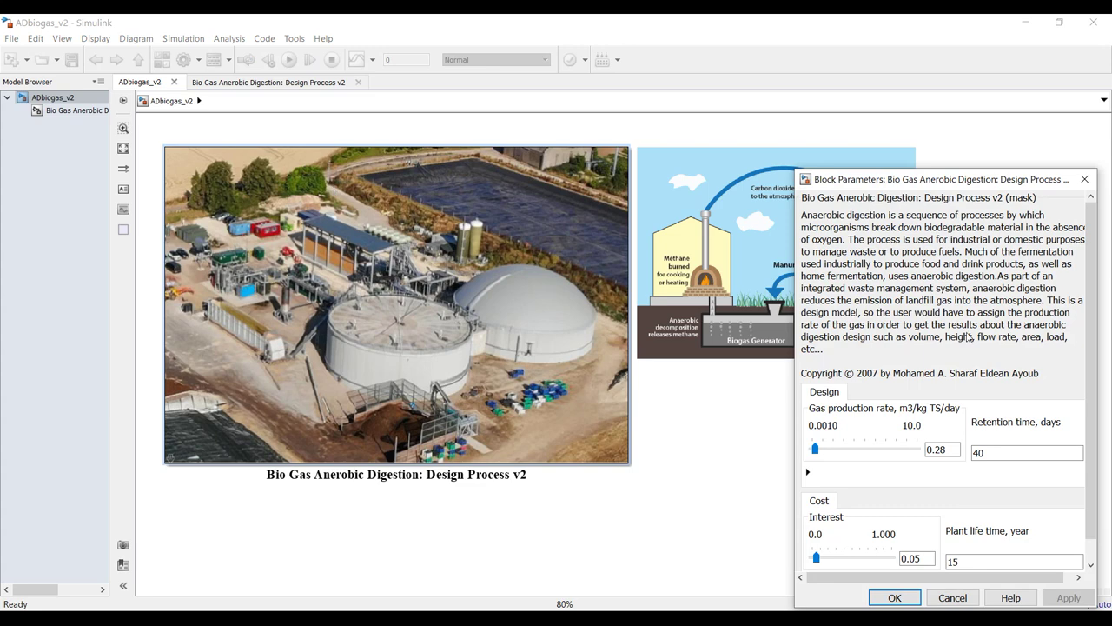
left_click_drag(961, 181, 836, 140)
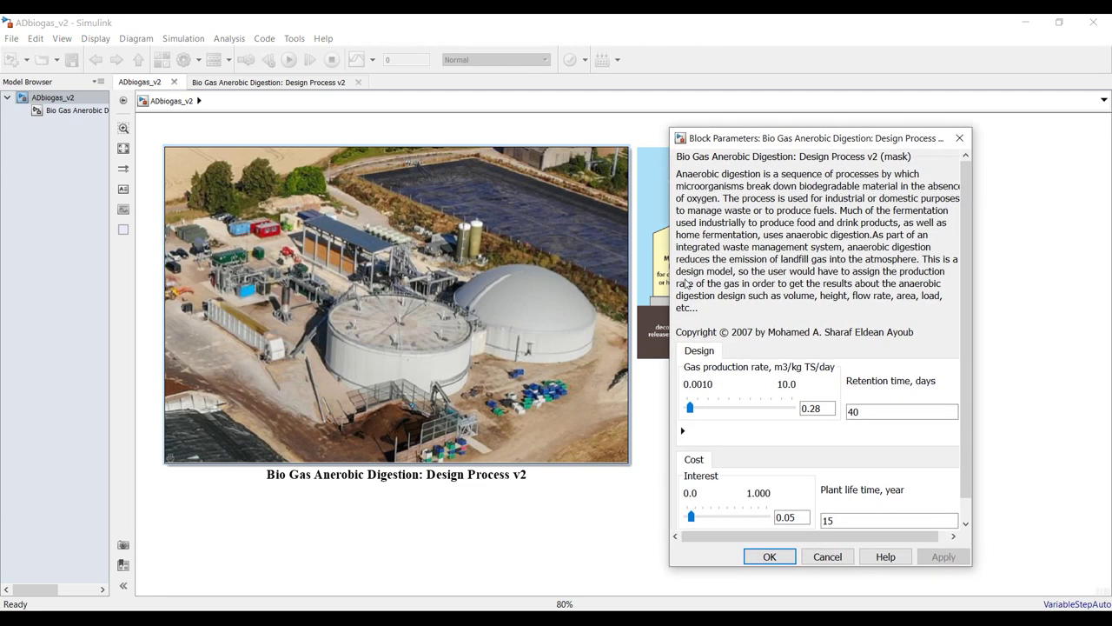
left_click_drag(661, 278, 468, 269)
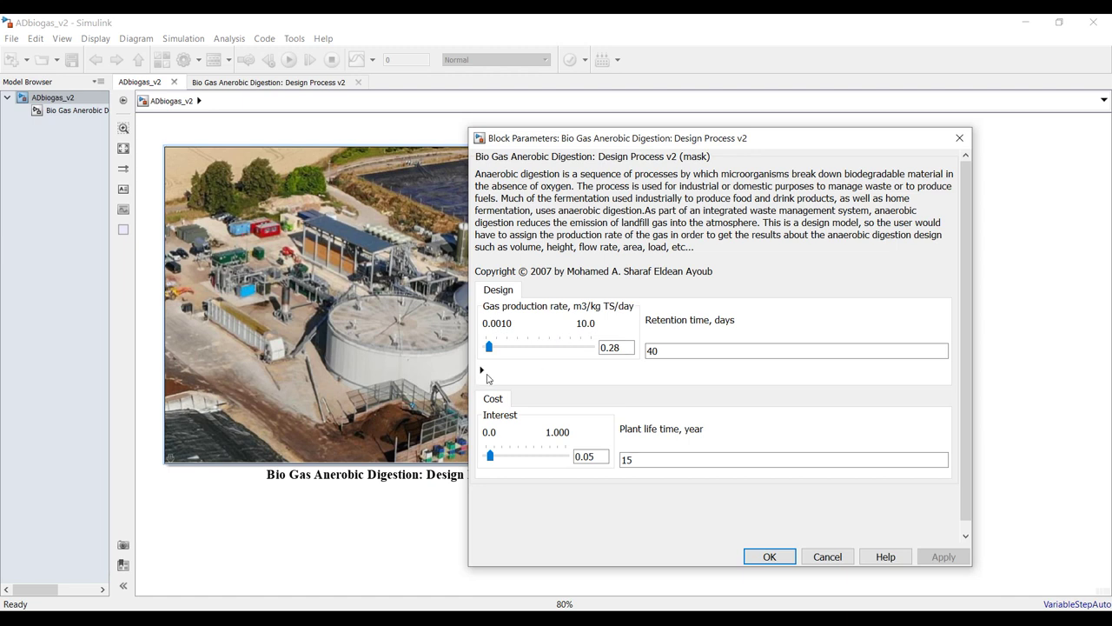
double_click(620, 346)
double_click(669, 349)
type("50")
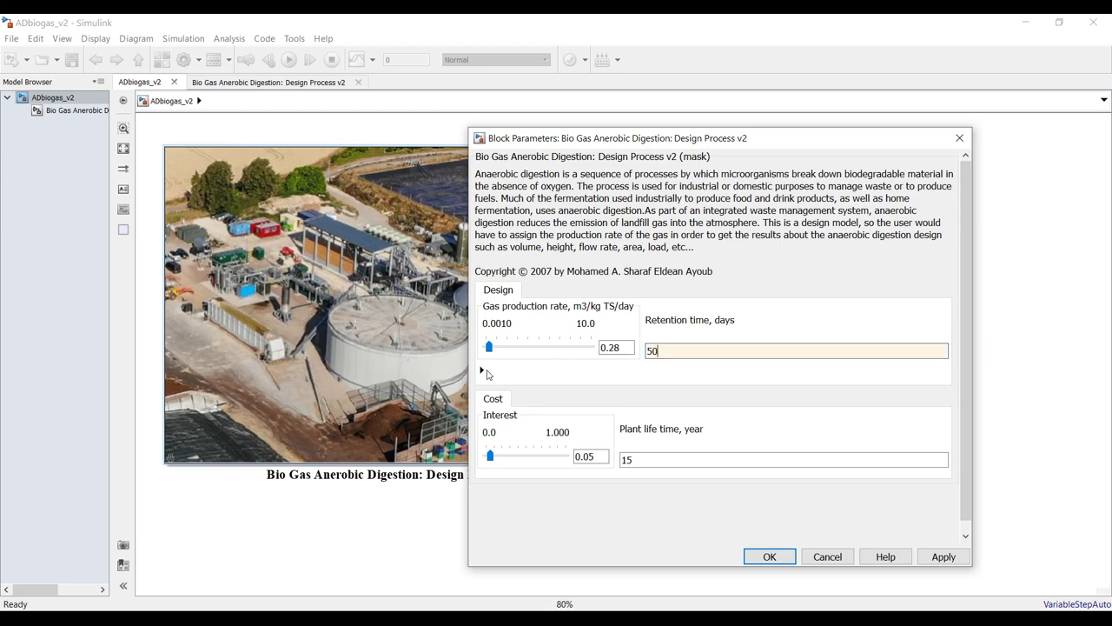
Step: Expand the feed stock section, examine the Type1 to Type5 waste entries in the widened dialog, and accept the block parameters
left_click(483, 370)
left_click_drag(793, 143, 708, 94)
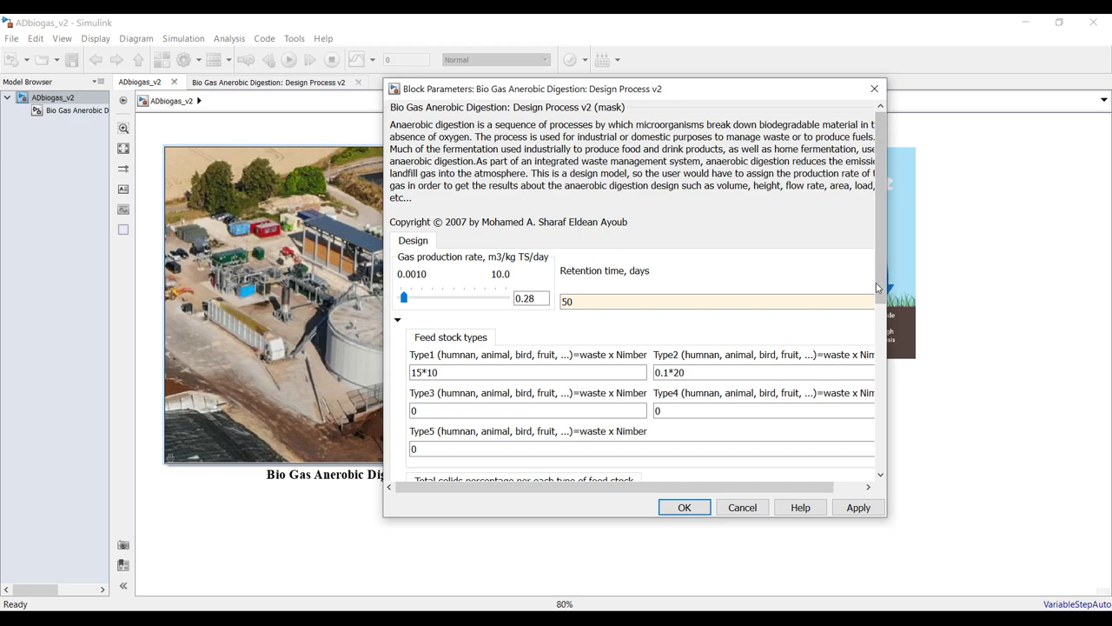
left_click_drag(892, 283, 931, 345)
double_click(424, 256)
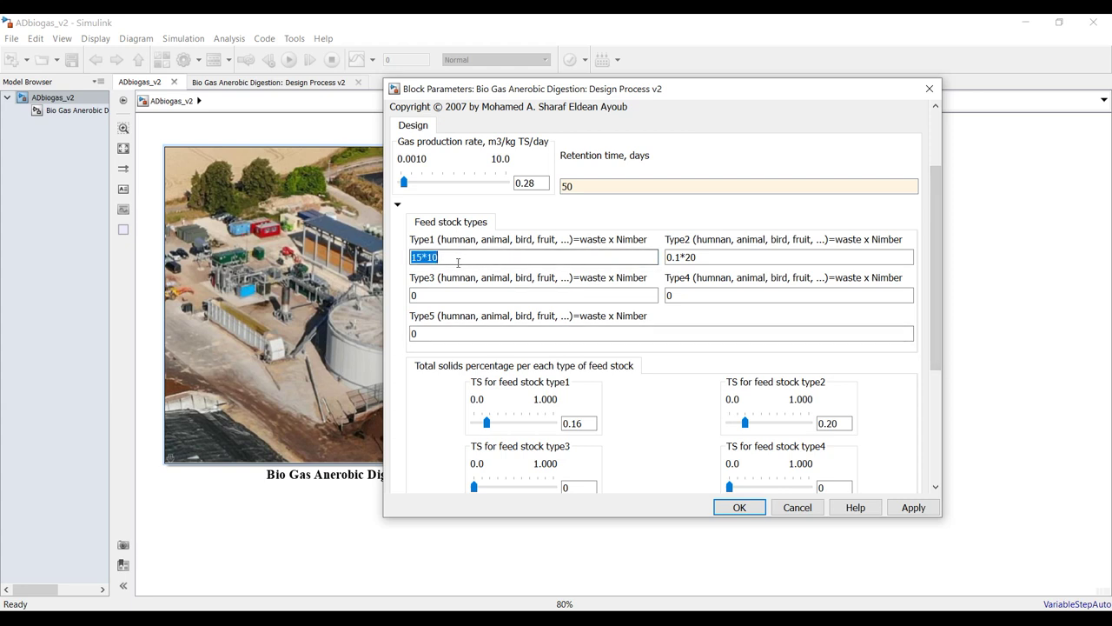
double_click(710, 255)
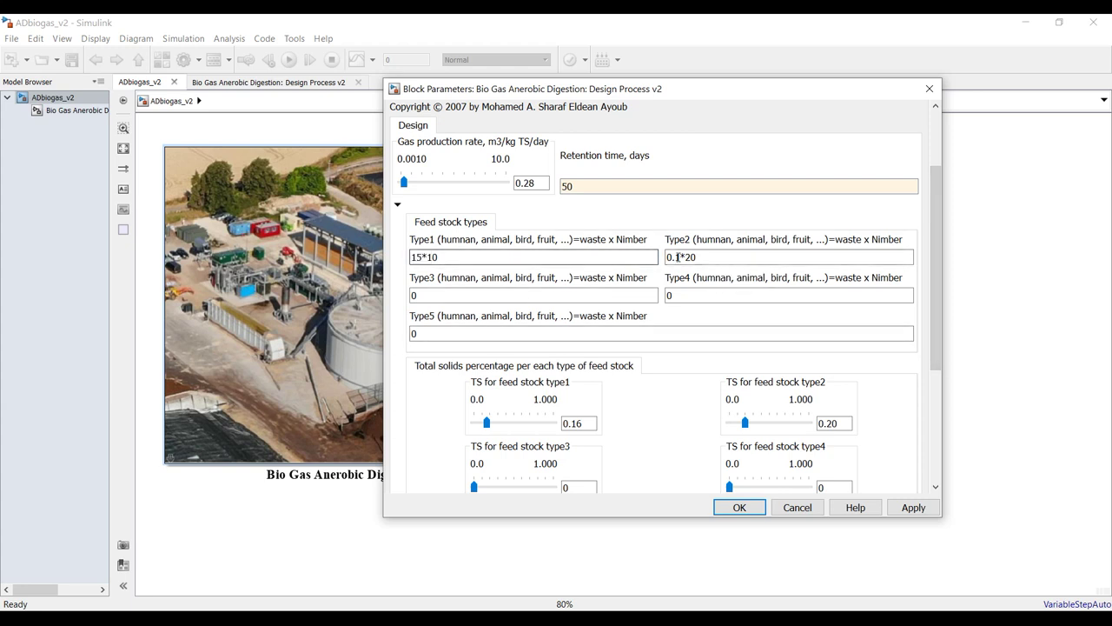
double_click(670, 296)
double_click(589, 296)
double_click(530, 334)
double_click(481, 296)
double_click(737, 296)
double_click(555, 296)
double_click(548, 256)
double_click(721, 256)
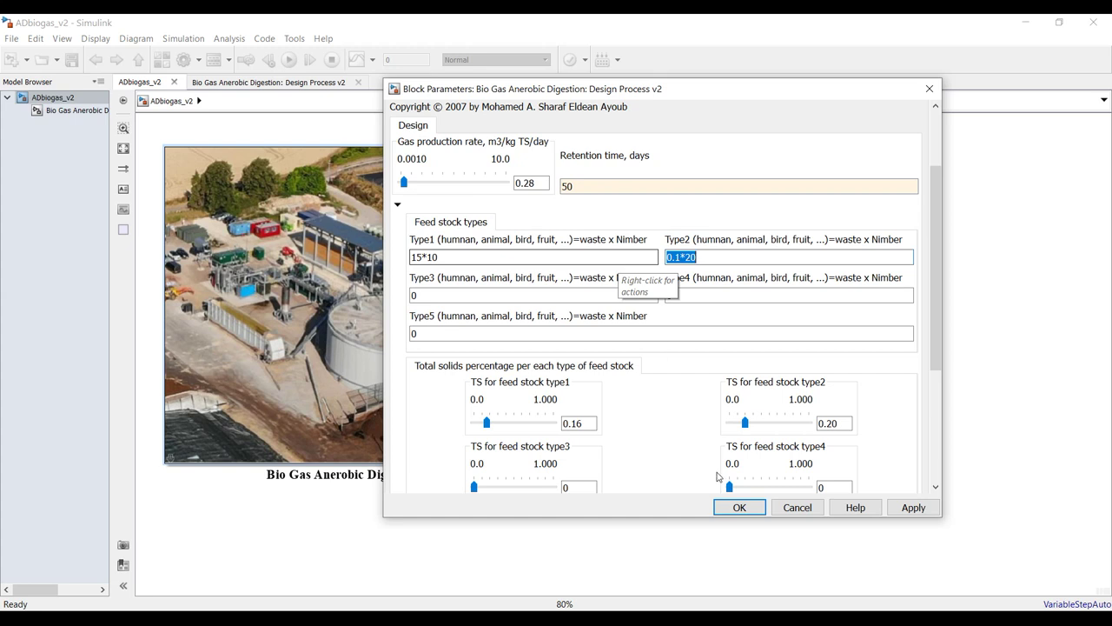
left_click(739, 506)
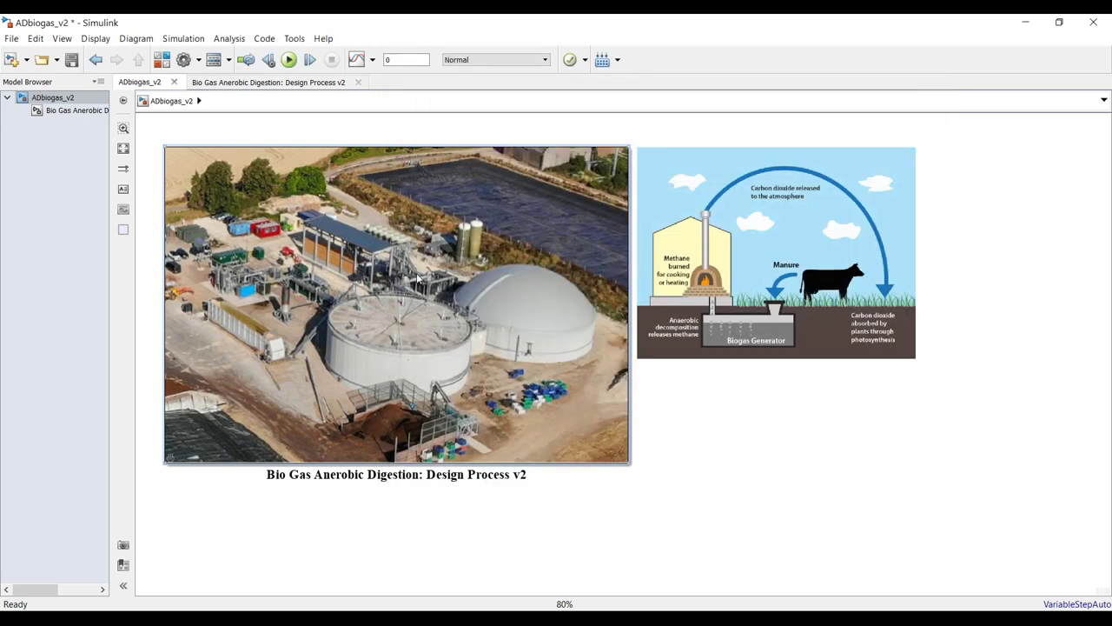
Step: Open the mask editor of the Design Process v2 block and show its dialog parameters maximized
right_click(418, 278)
mouse_move(482, 270)
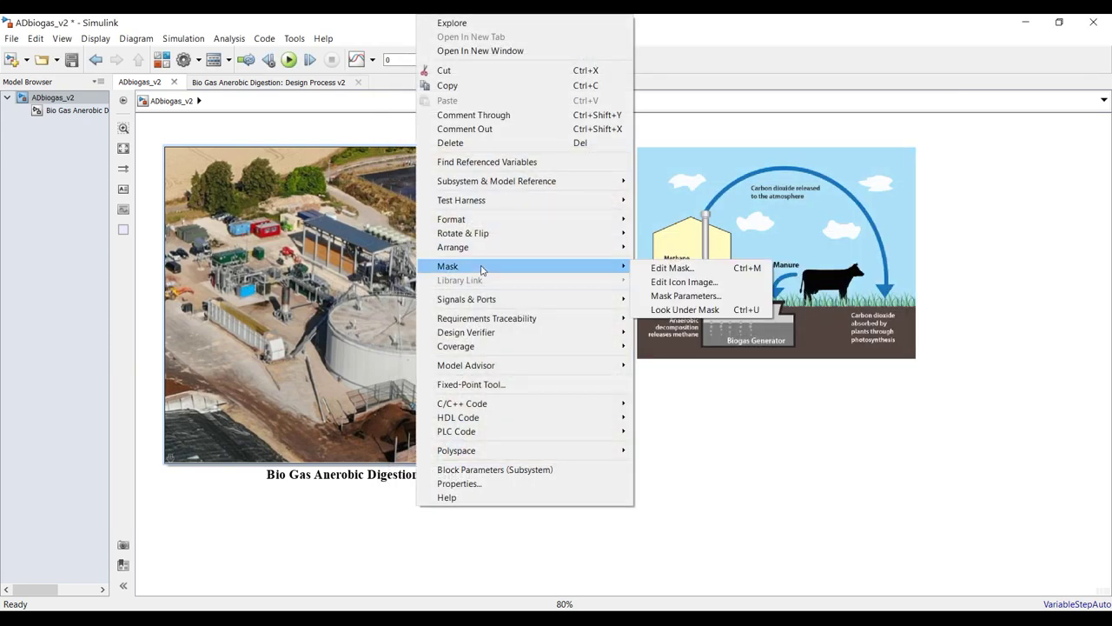
left_click(661, 268)
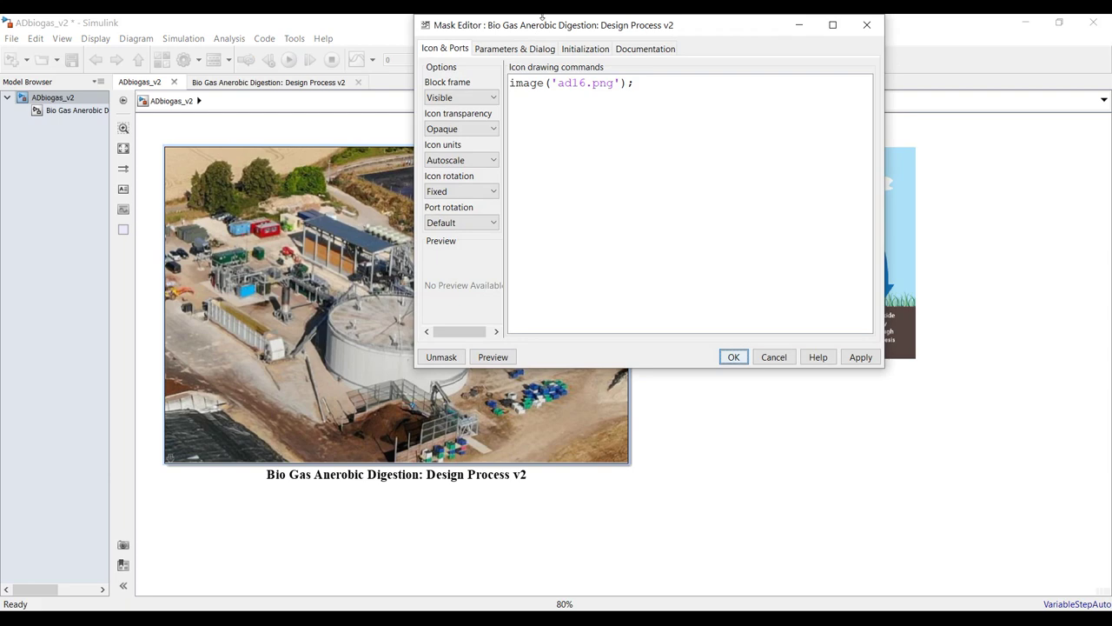
left_click(518, 49)
left_click(832, 25)
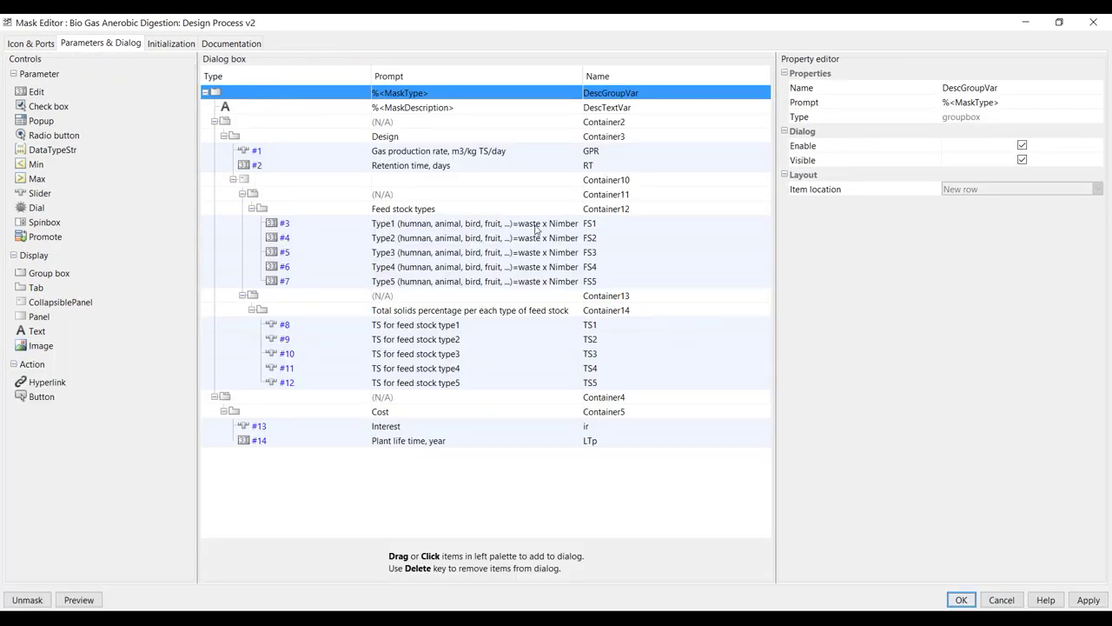
Step: Correct the misspelled last word to "Number" in the Type1 to Type5 feed stock prompts and apply the mask changes
left_click(563, 224)
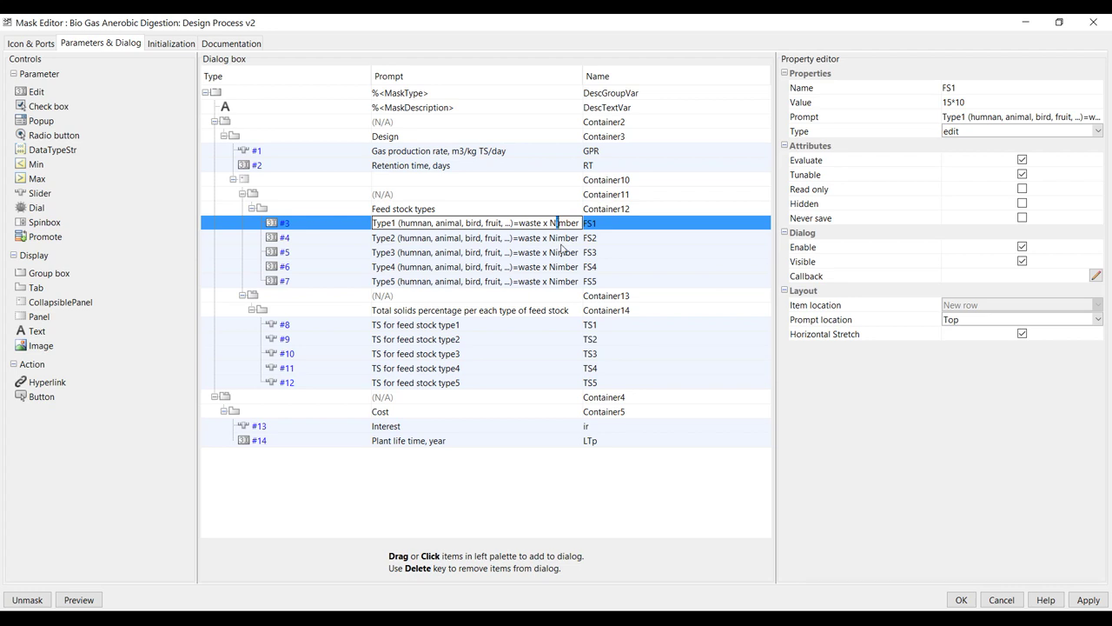
type("U")
key("BackSpace")
key("Caps_Lock")
type("u")
left_click(557, 244)
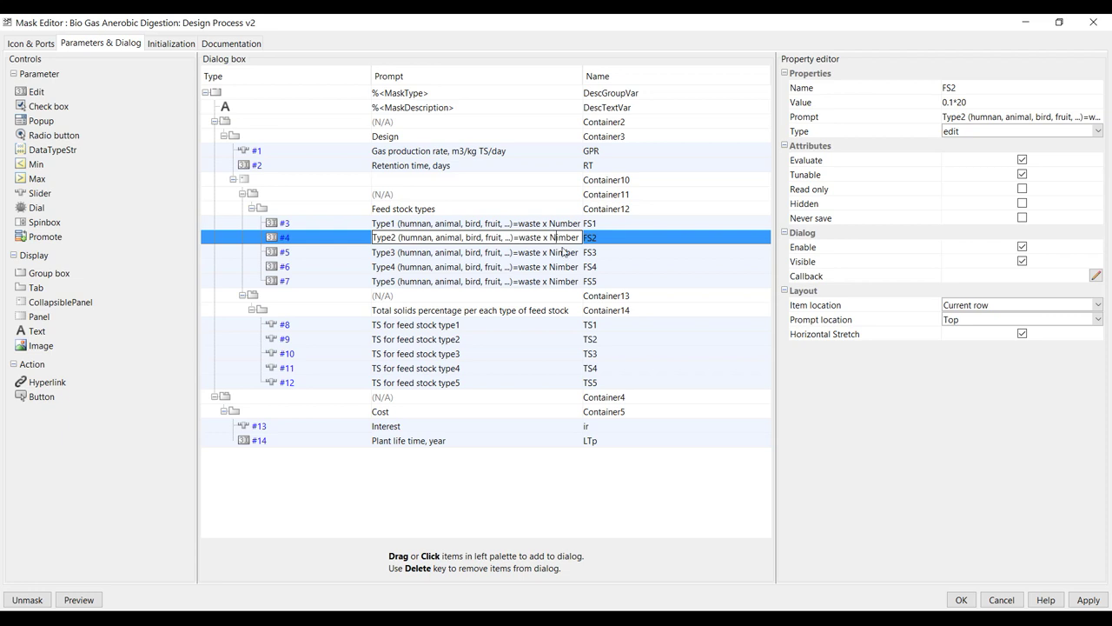
type("u")
left_click(557, 252)
type("u")
left_click(559, 266)
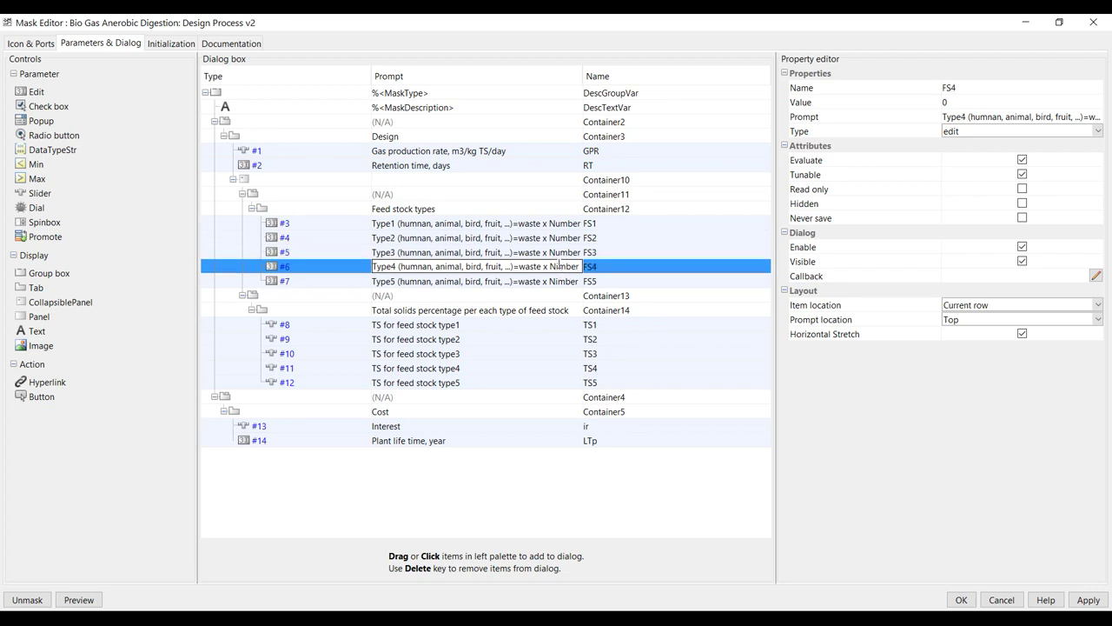
type("u")
left_click(568, 281)
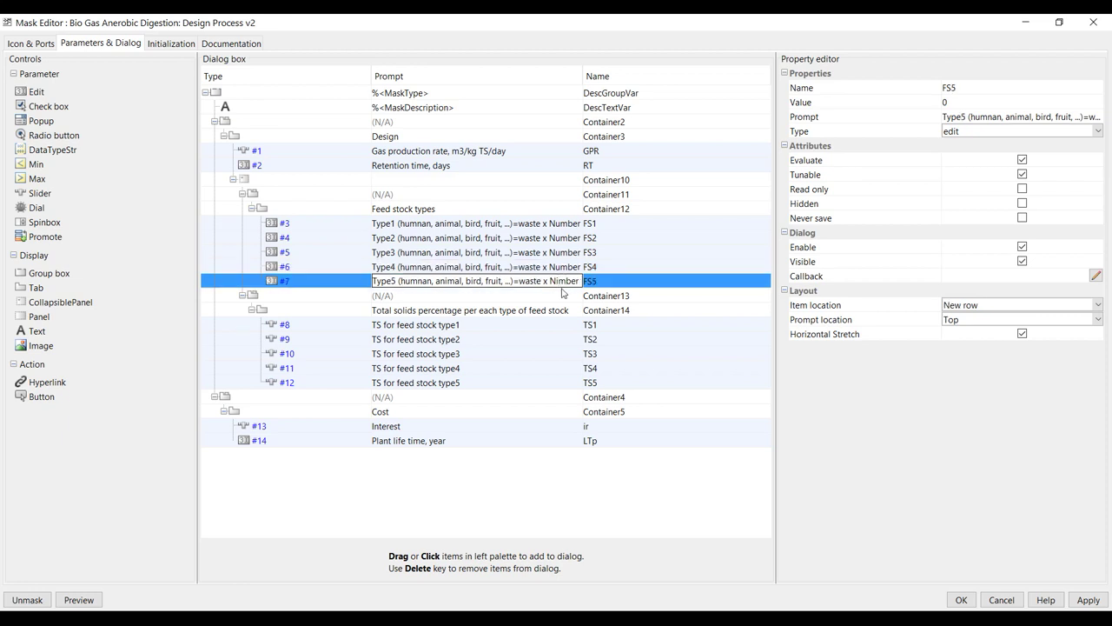
type("u")
left_click(1088, 599)
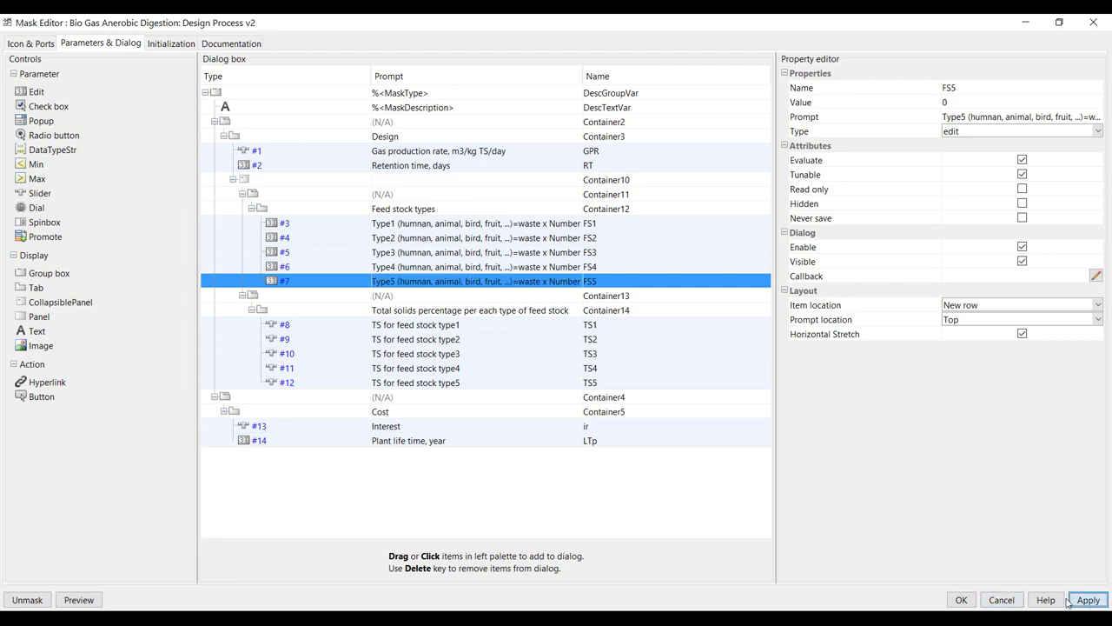
left_click(961, 599)
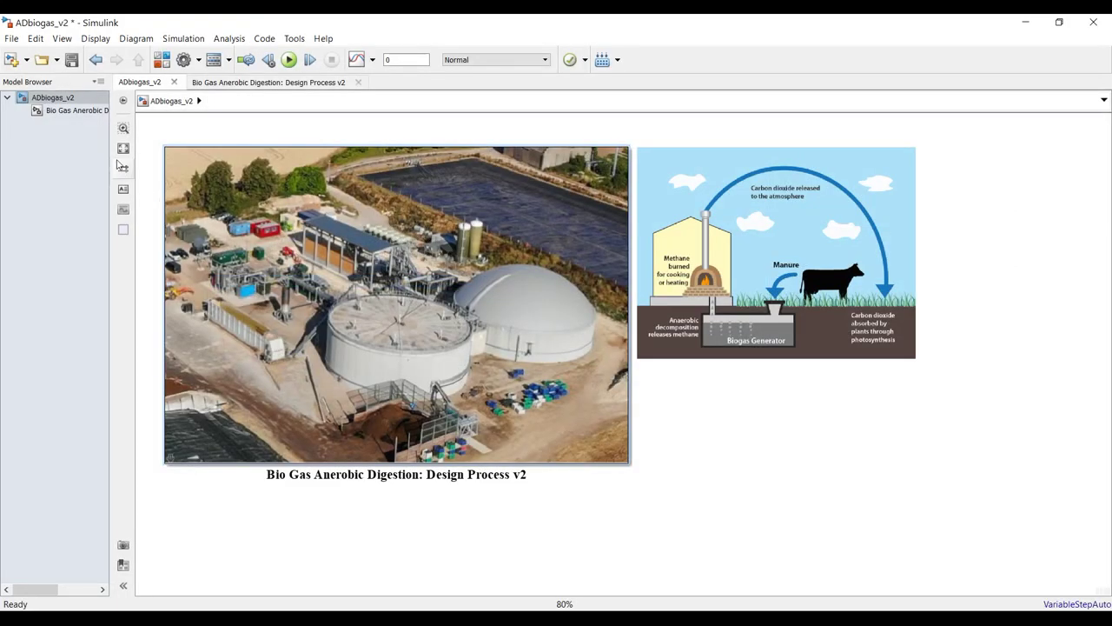
Step: Reopen the Design Process v2 block parameters, widen the dialog, and expand the feed stock section
double_click(531, 186)
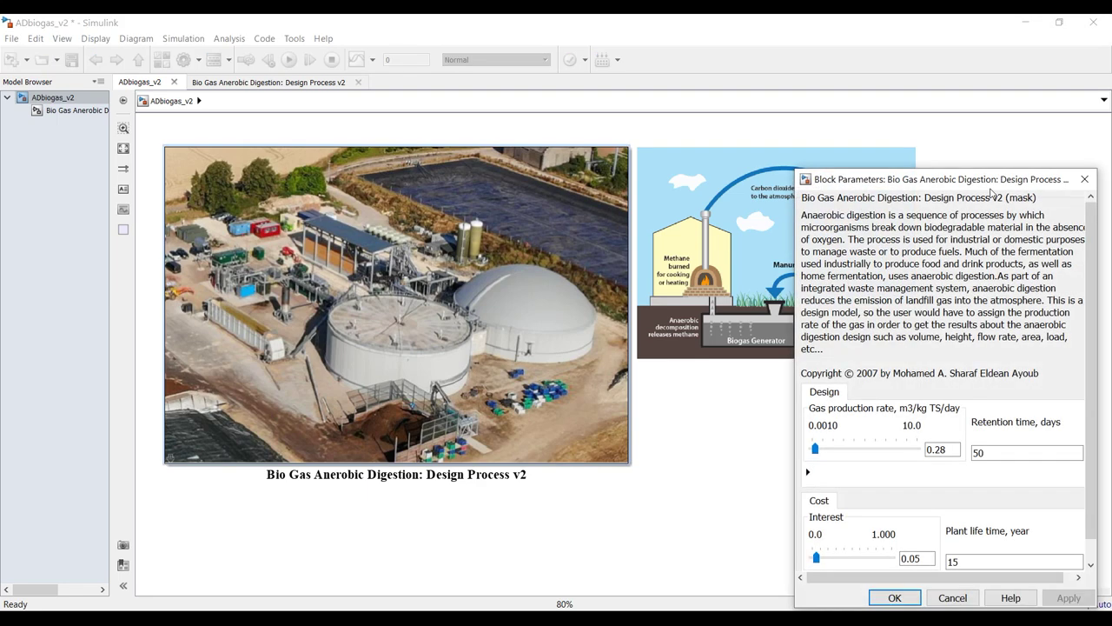
left_click_drag(982, 180, 607, 124)
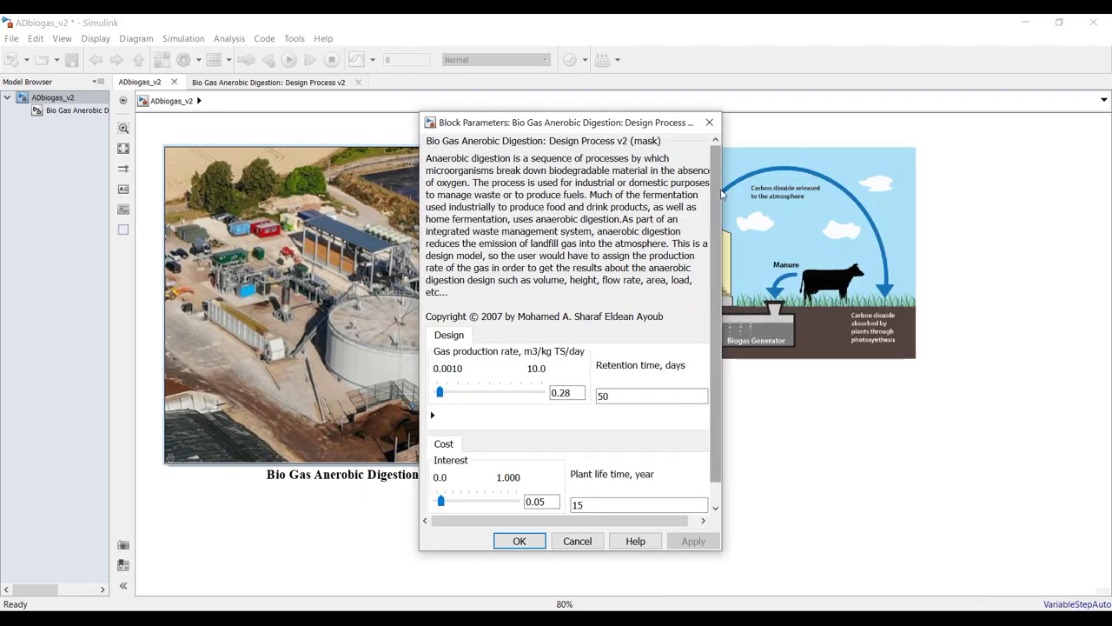
left_click_drag(721, 190, 876, 189)
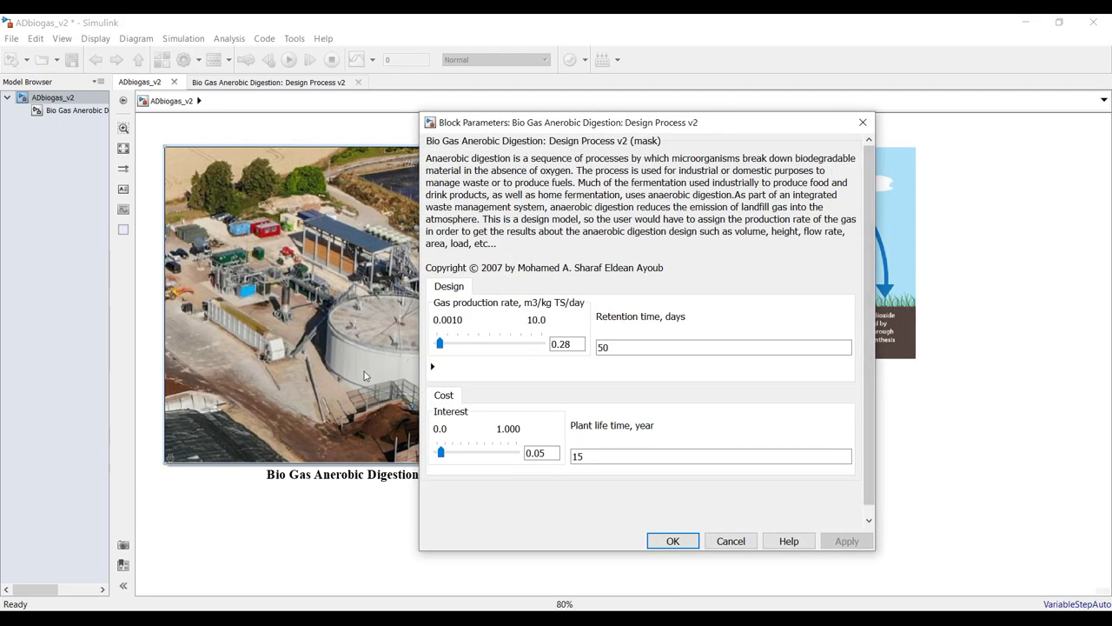
left_click(432, 371)
Step: Set the waste amount in the Type1 feed stock expression to 20, giving 20*10
left_click(477, 393)
double_click(477, 392)
left_click(459, 393)
double_click(449, 393)
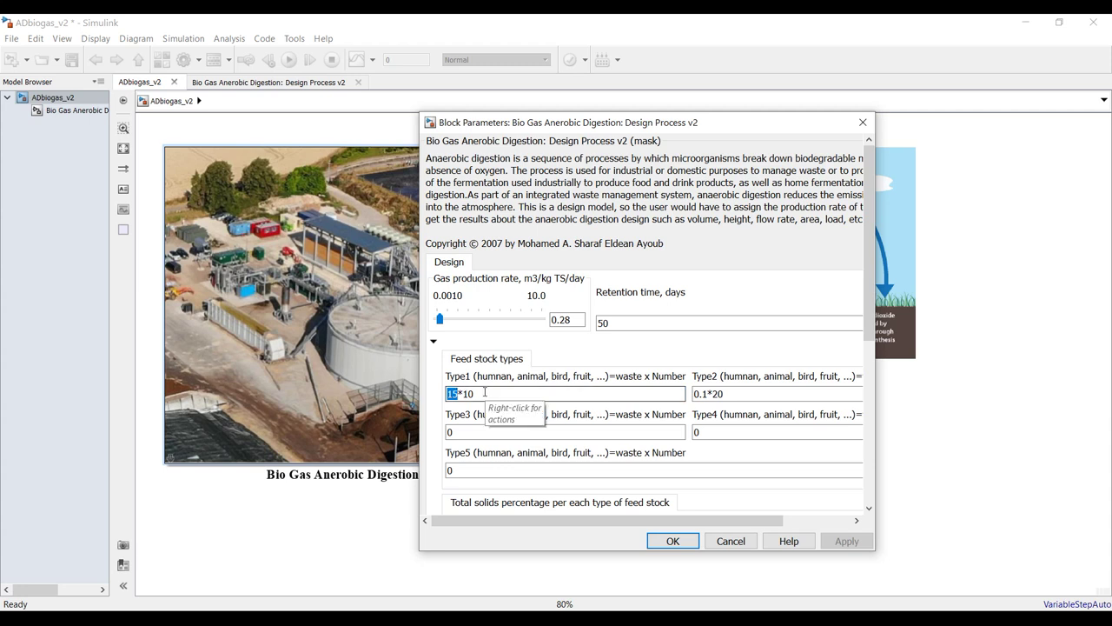
type("20")
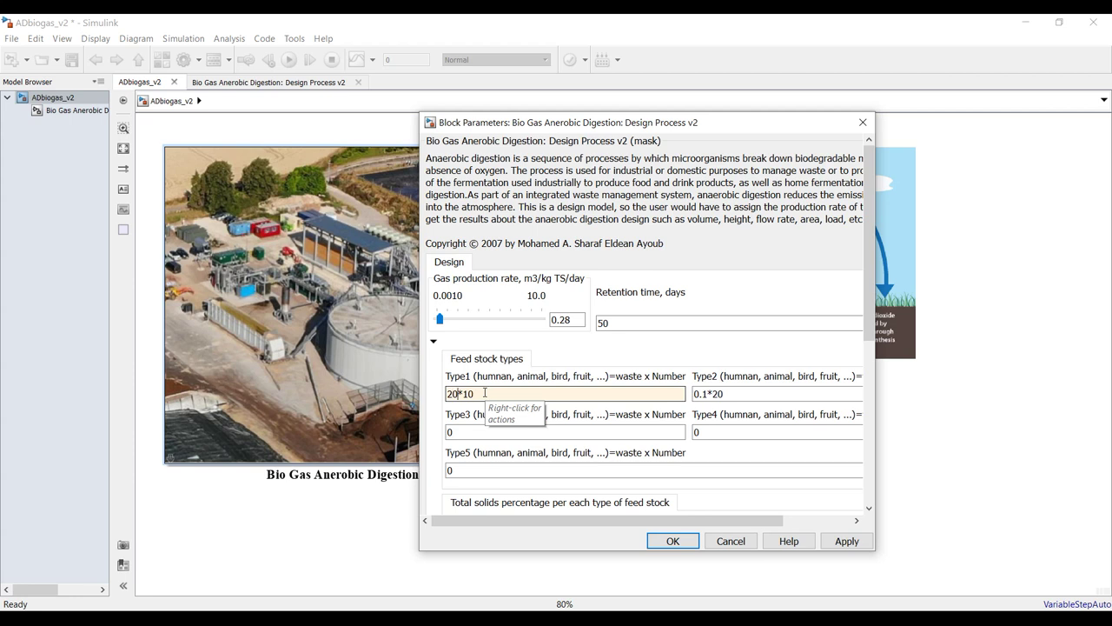
double_click(467, 394)
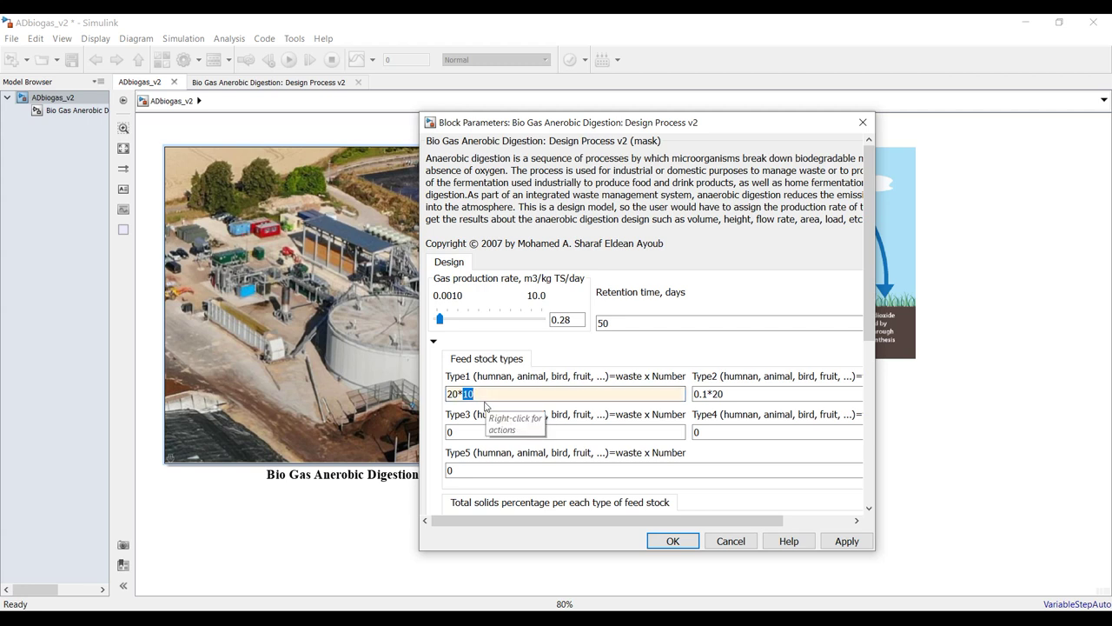
Step: Examine the waste and number values in the Type2 to Type5 feed stock expressions
triple_click(712, 395)
left_click(700, 395)
double_click(699, 395)
left_click(725, 395)
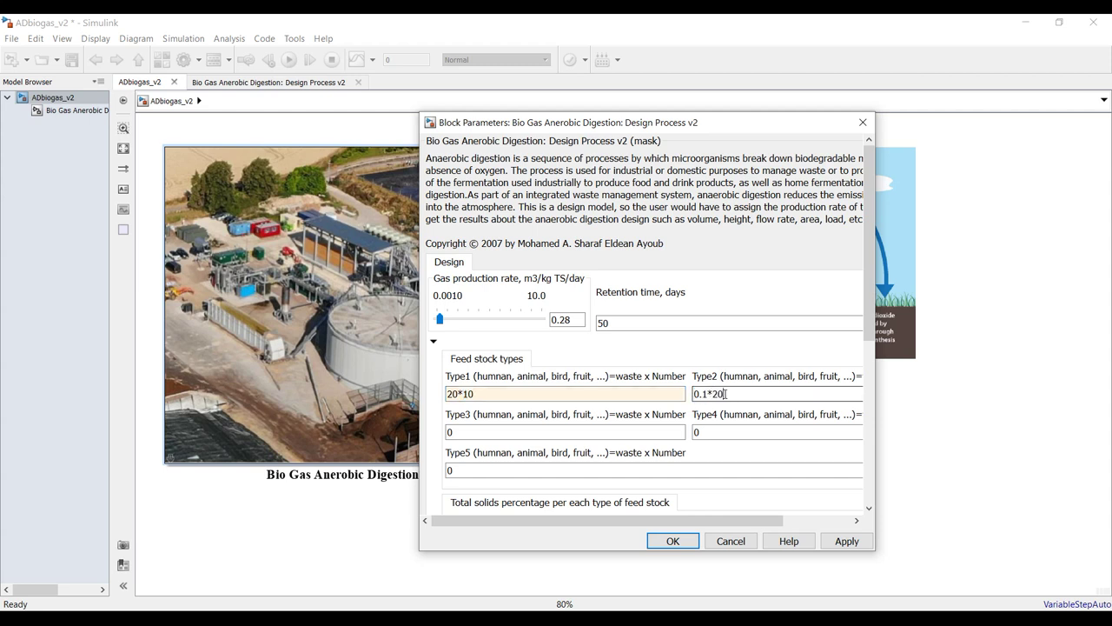
double_click(698, 394)
double_click(714, 395)
double_click(516, 433)
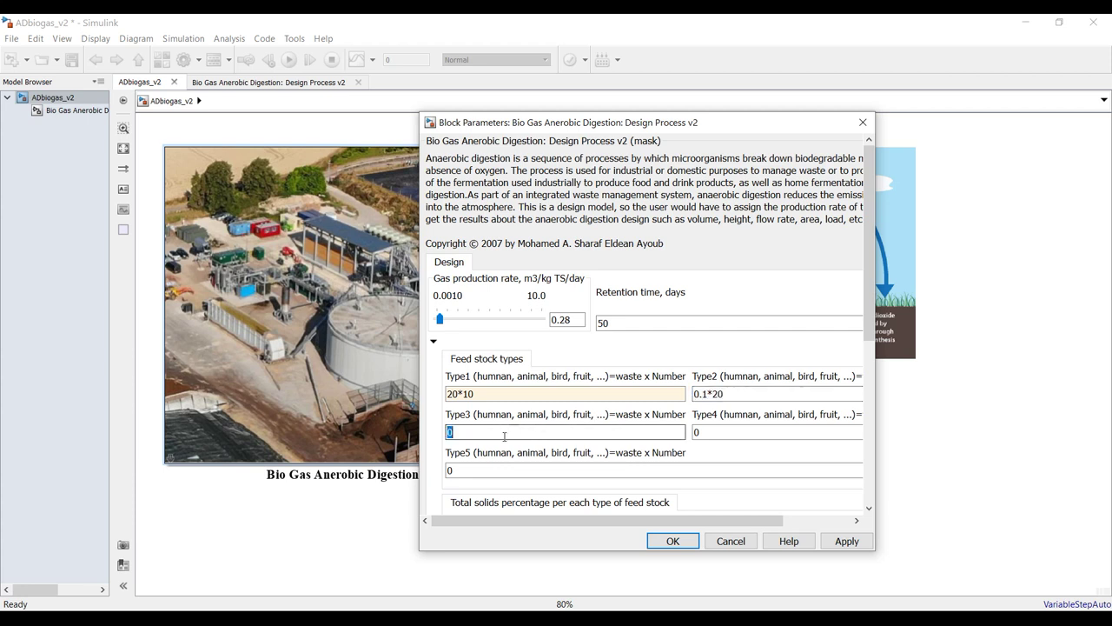
double_click(752, 432)
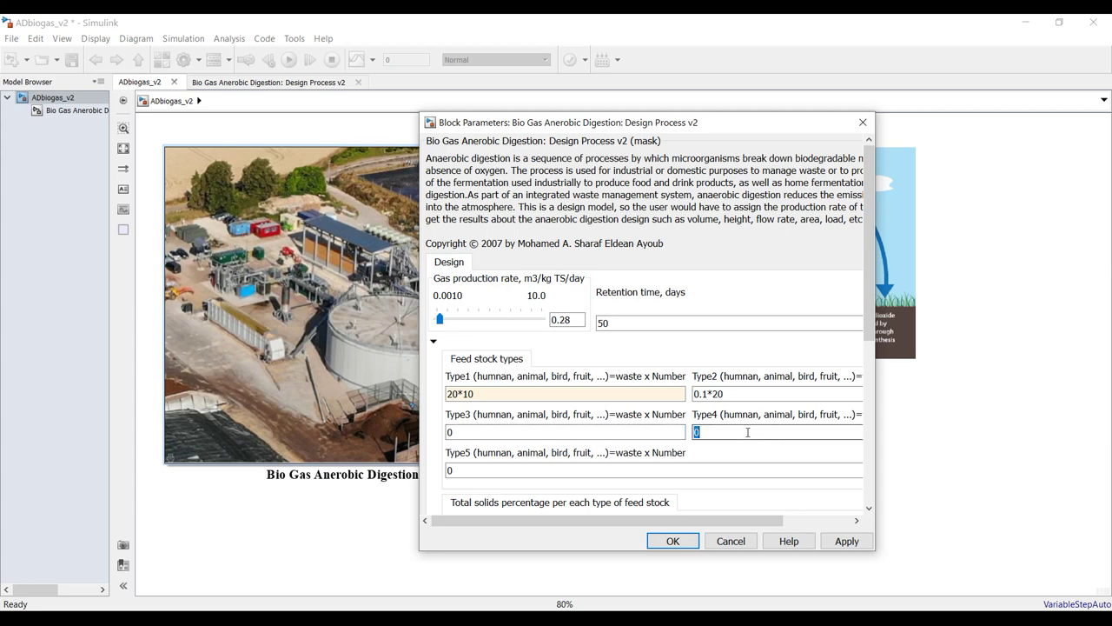
double_click(579, 469)
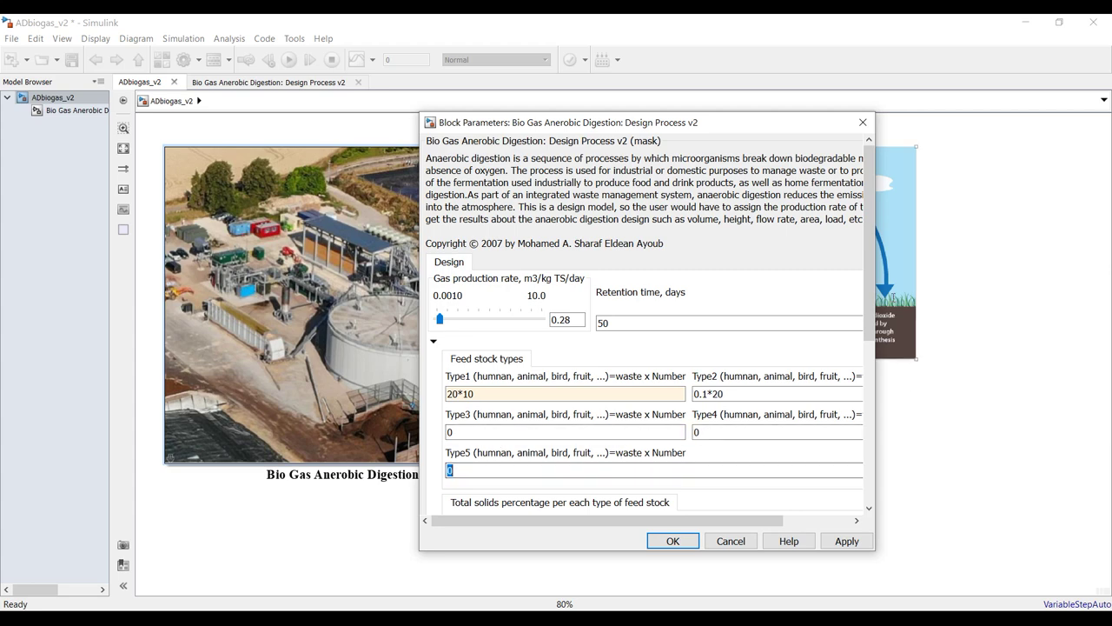
Step: Review the total solids percentage of each feed stock type against its matching feed stock expression
left_click_drag(869, 304, 854, 444)
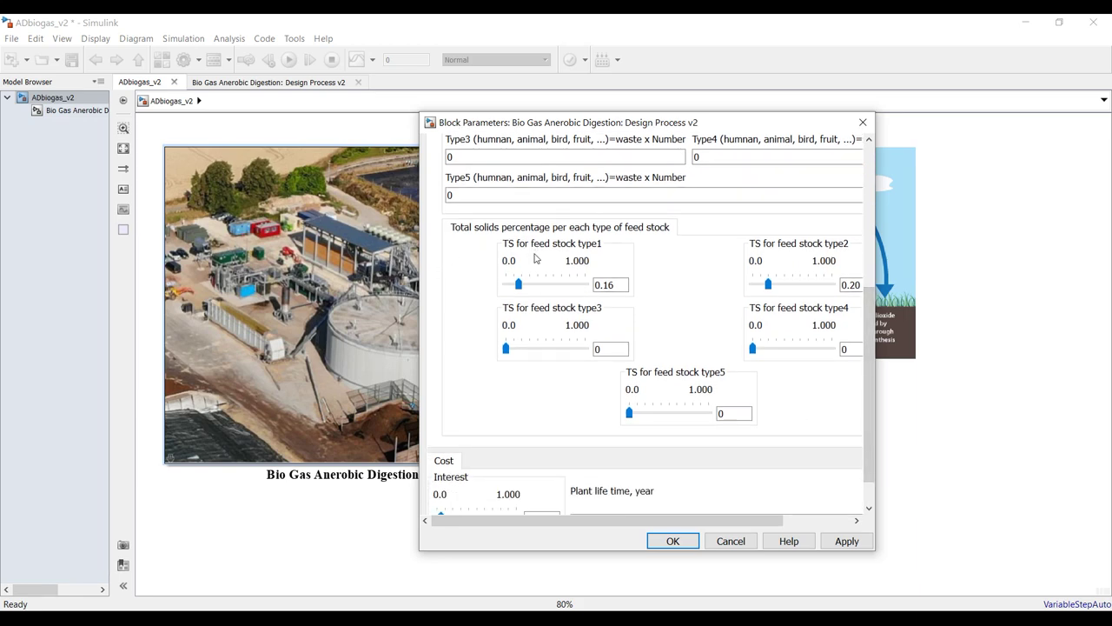
left_click_drag(870, 376, 870, 341)
triple_click(479, 194)
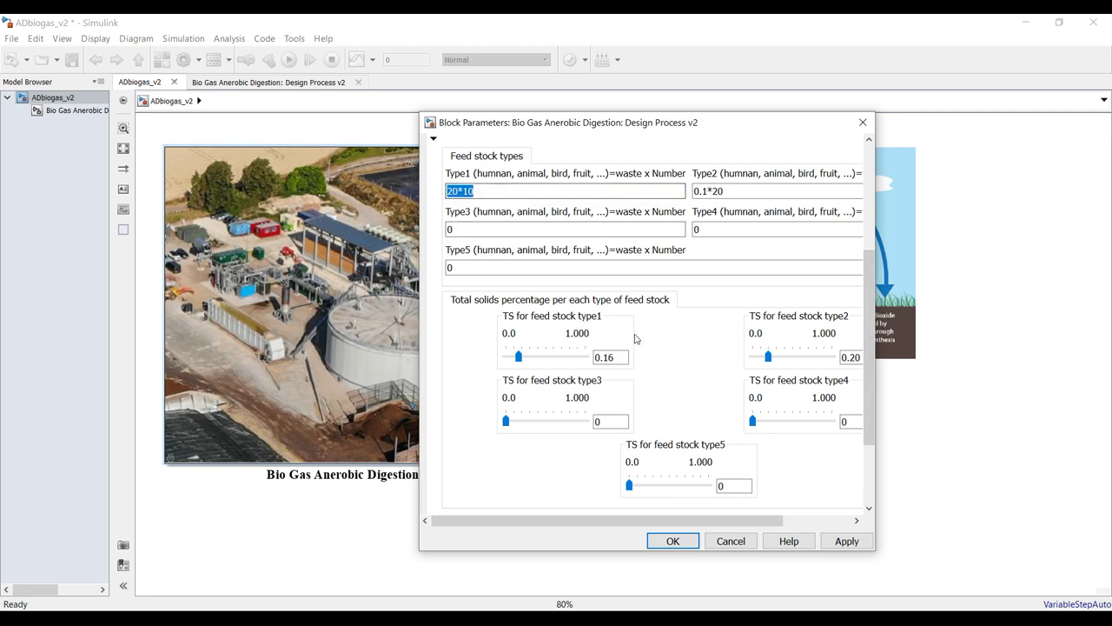
double_click(604, 357)
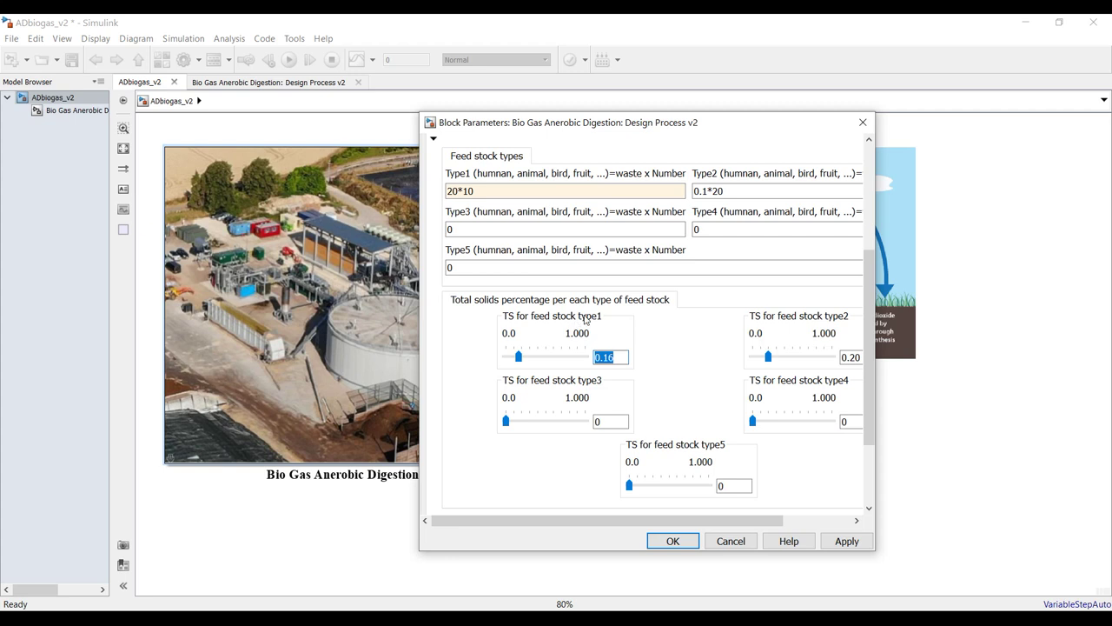
left_click(627, 357)
left_click_drag(704, 521, 735, 525)
double_click(817, 357)
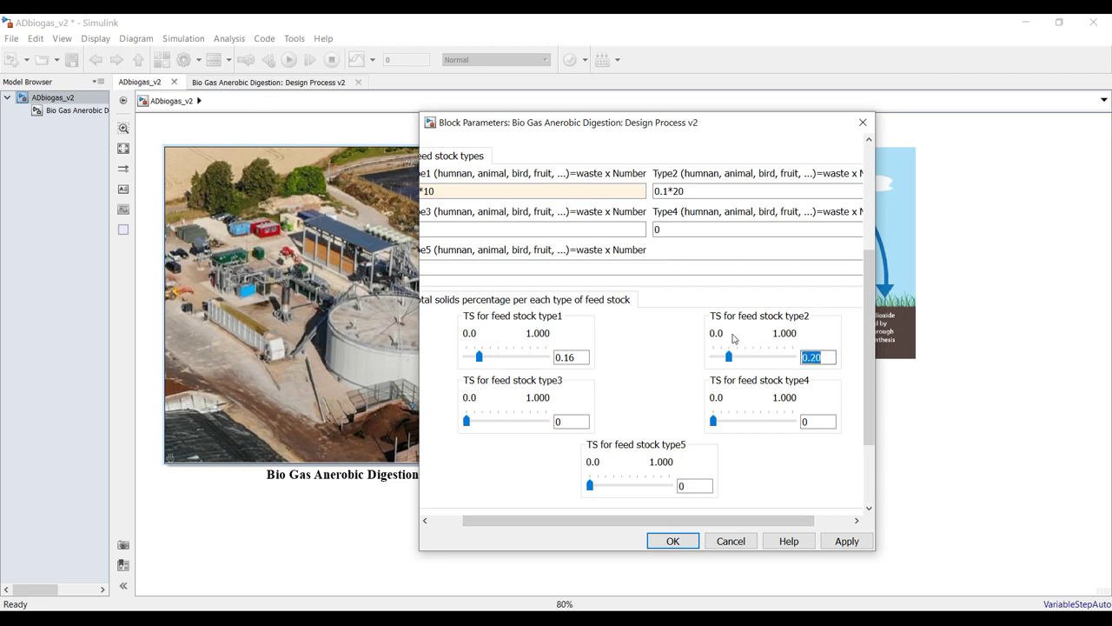
double_click(694, 193)
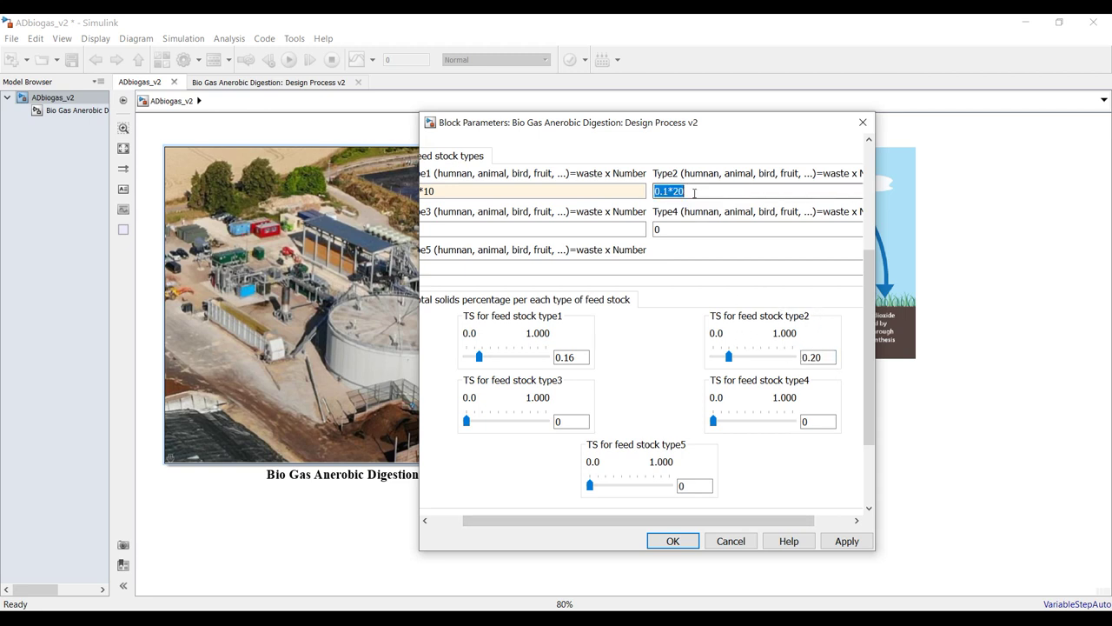
left_click(578, 421)
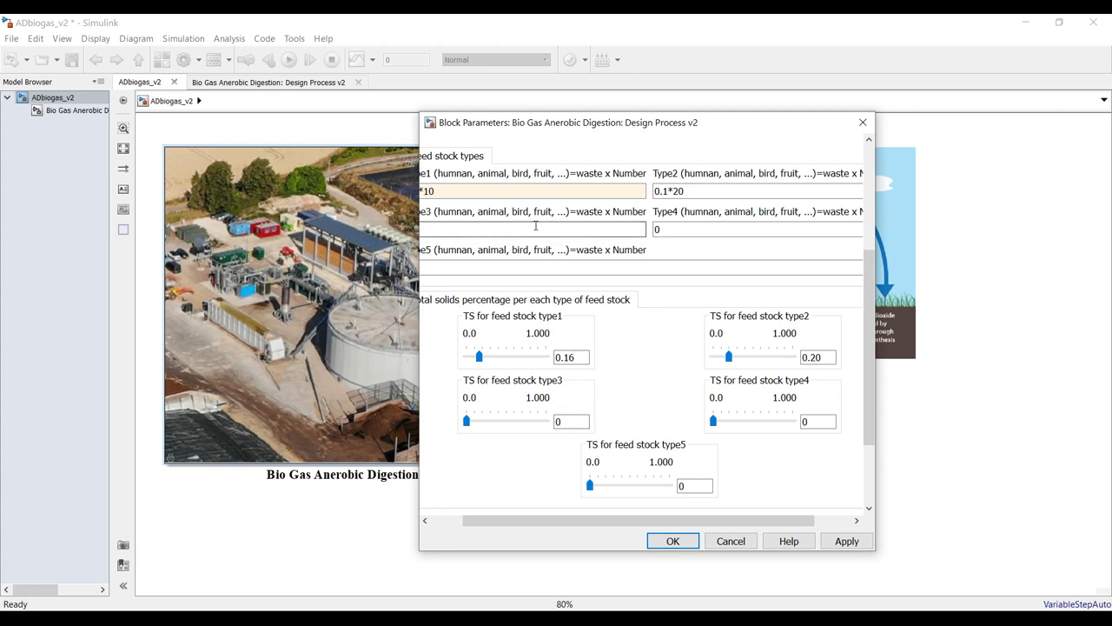
double_click(695, 229)
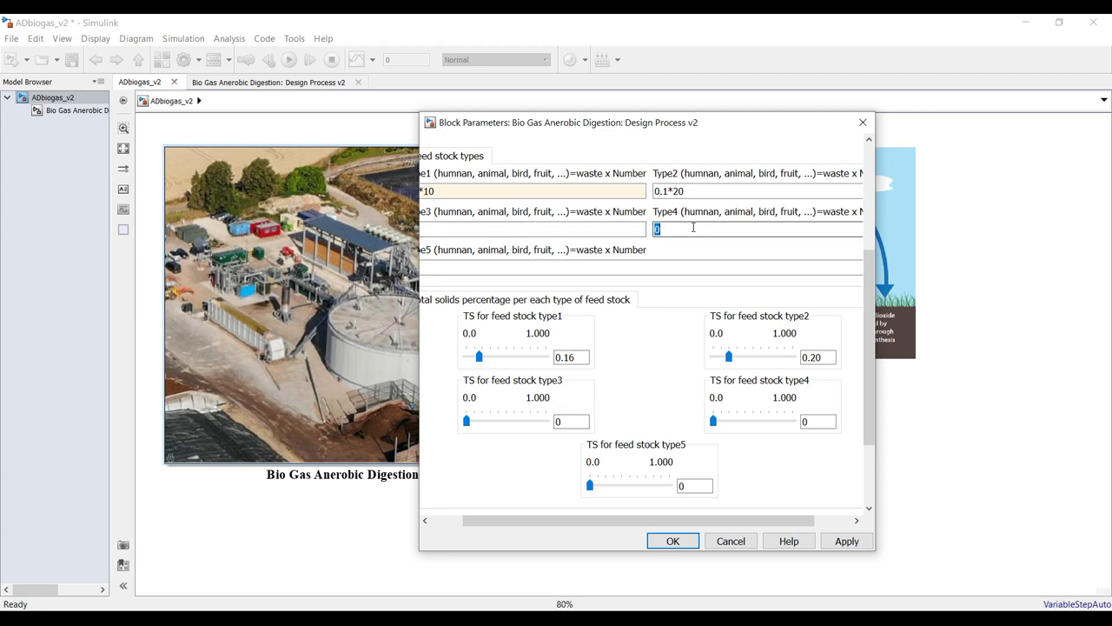
left_click(822, 423)
double_click(687, 486)
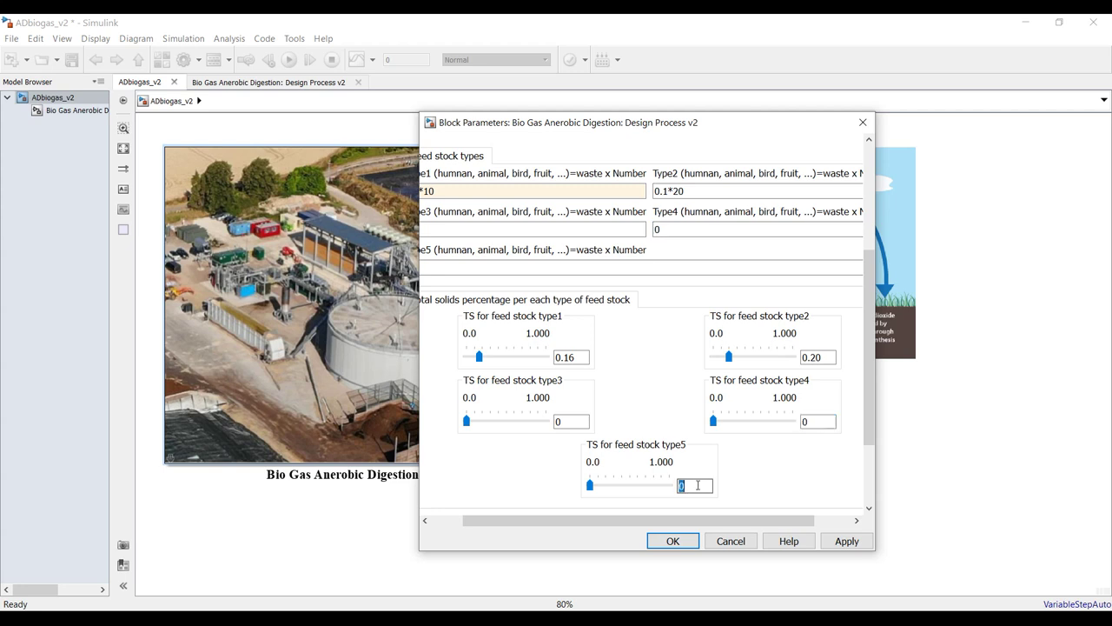
Step: Set the plant life time in the cost section to 10 years and apply the change
scroll(867, 396, "down", 3)
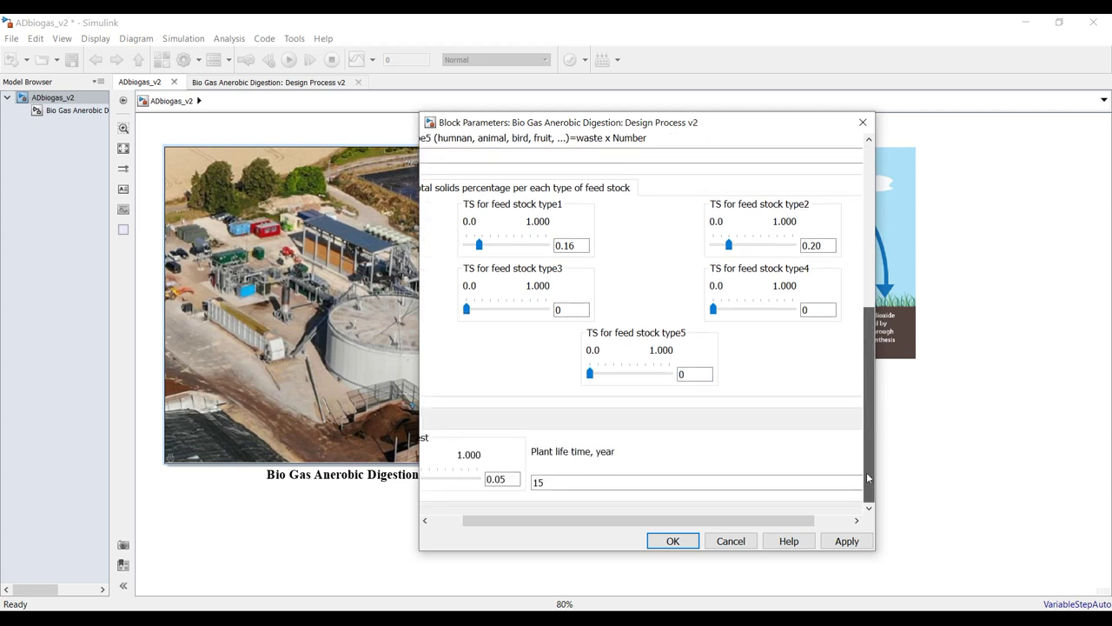
left_click_drag(708, 523, 613, 522)
double_click(593, 484)
type("10")
left_click(844, 541)
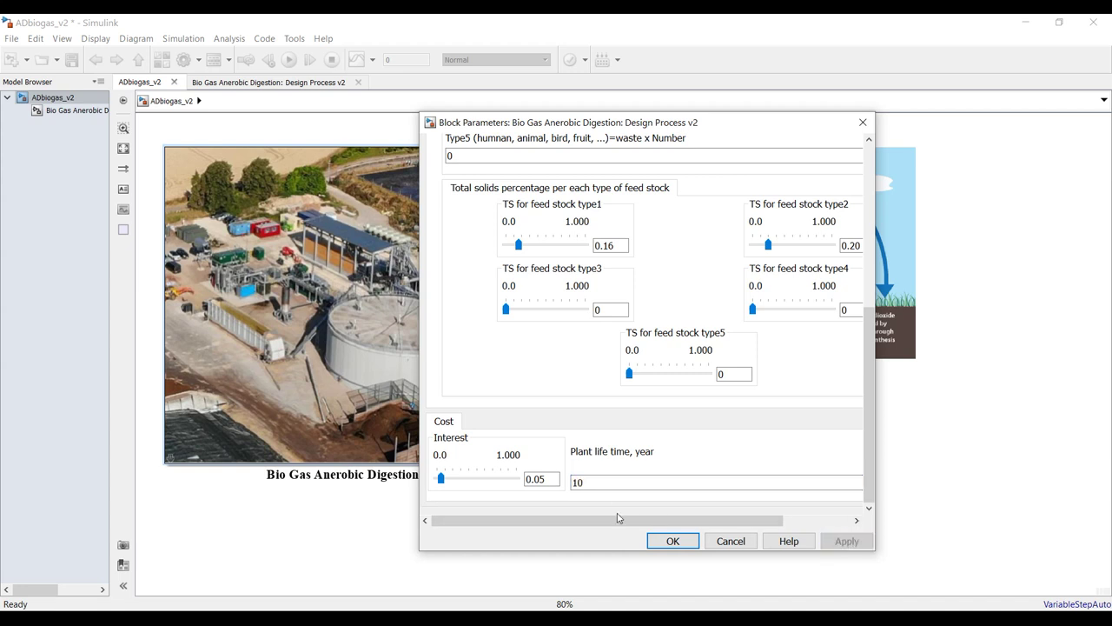
Step: Collapse the feed stock section and close the block parameters, accepting the values
left_click_drag(869, 393, 872, 269)
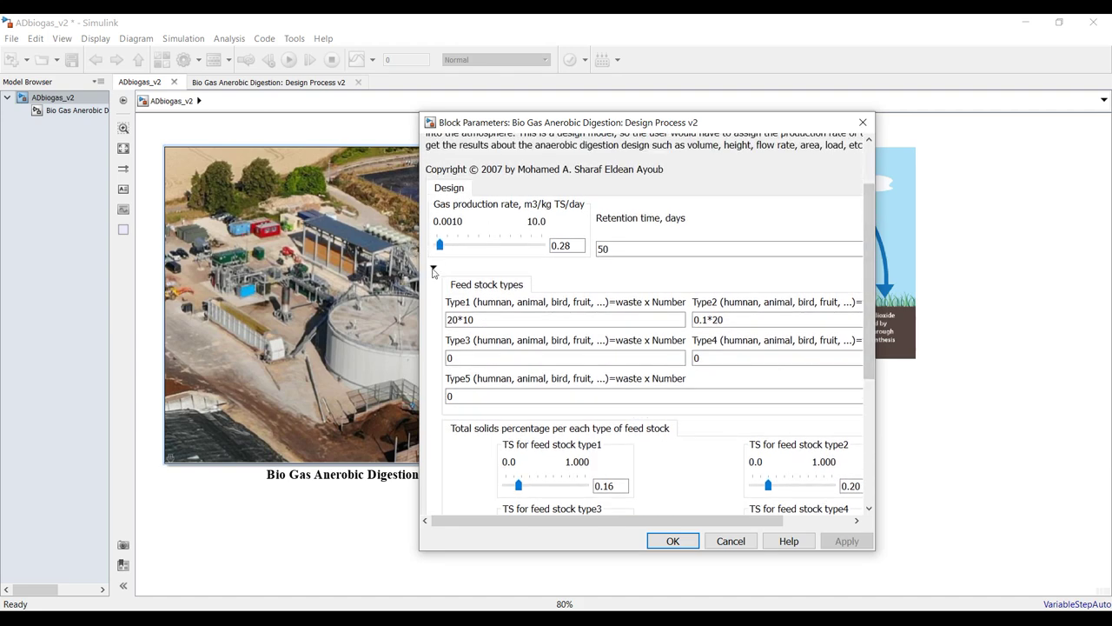
left_click(432, 270)
left_click(672, 541)
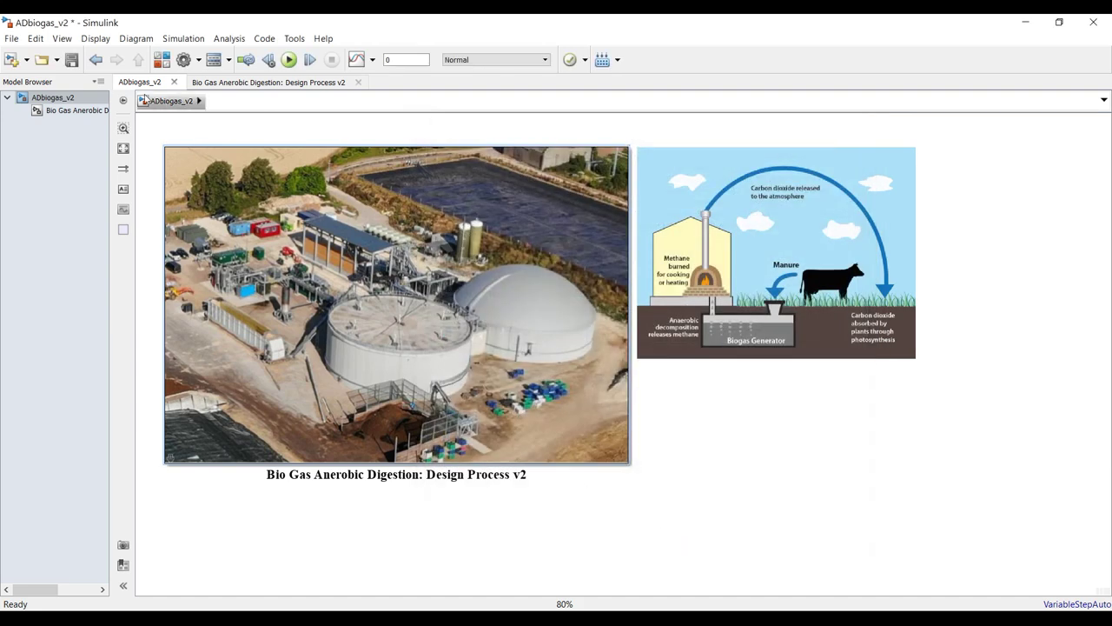
Step: Save the ADbiogas_v2 model and run the simulation from inside the Design Process v2 subsystem
left_click(72, 59)
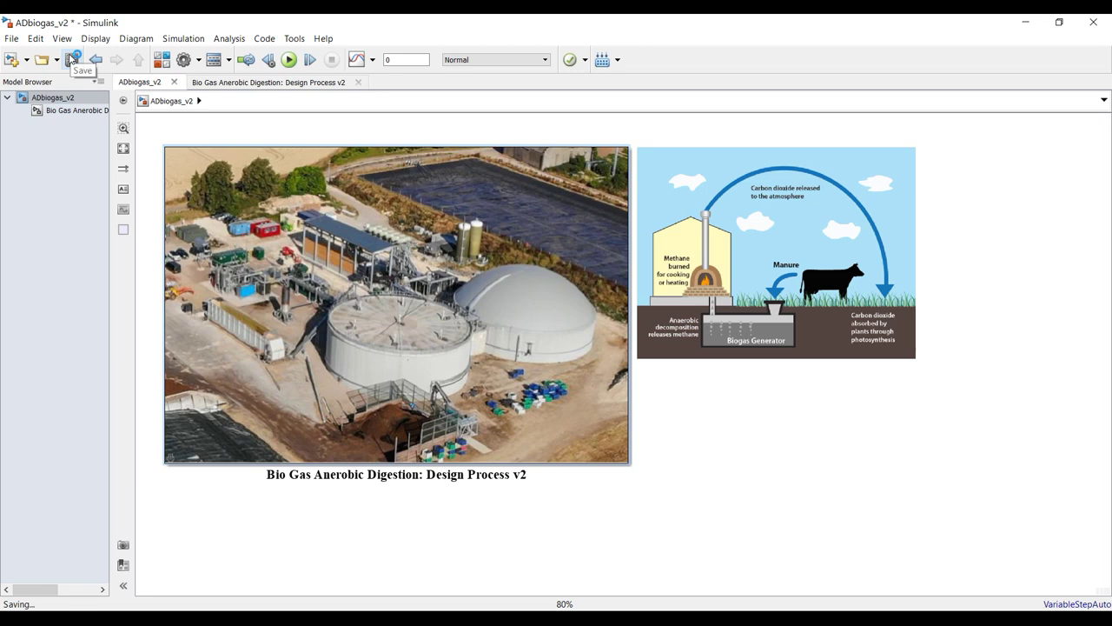
left_click(76, 110)
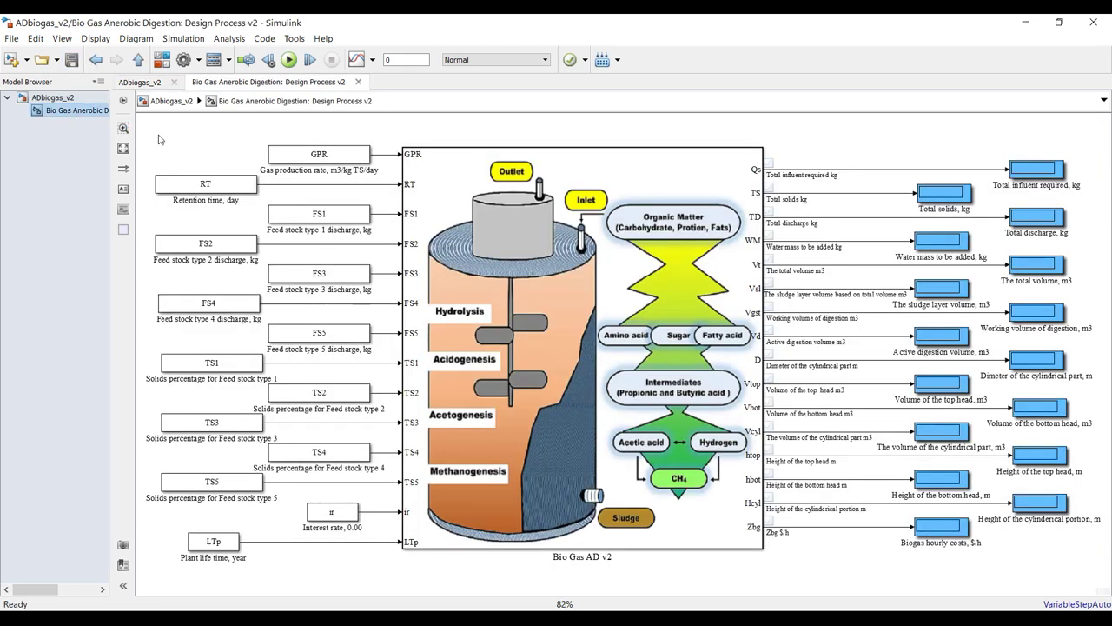
left_click(292, 61)
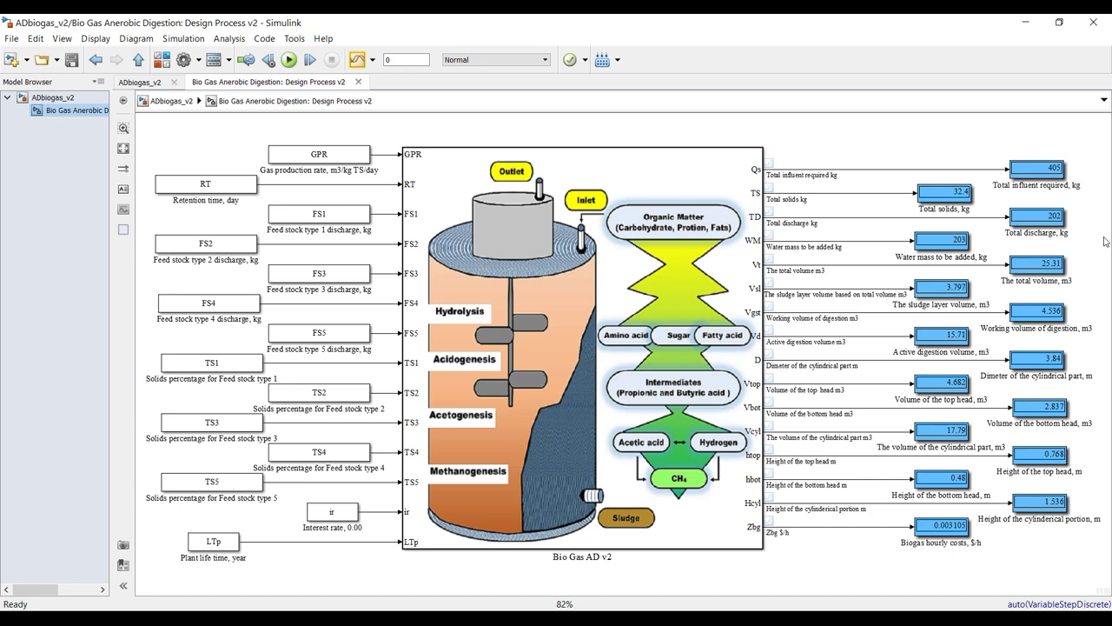
Step: Examine all the design output displays closely, from total influent required down to biogas hourly costs
scroll(1099, 157, "down", 3)
scroll(958, 179, "up", 5)
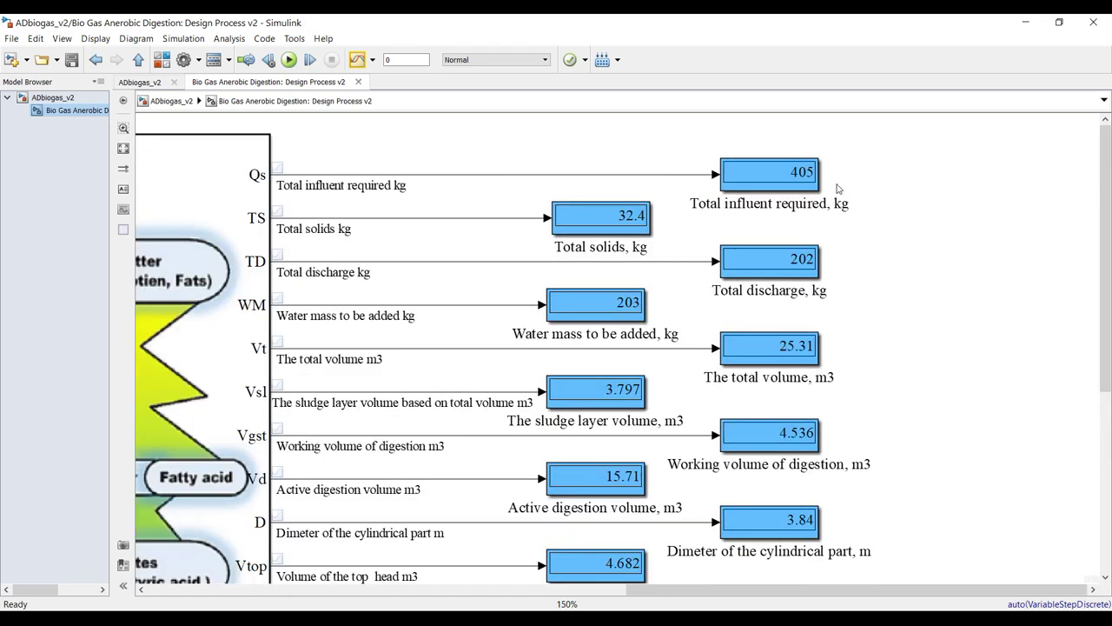
left_click(781, 191)
scroll(876, 222, "down", 1)
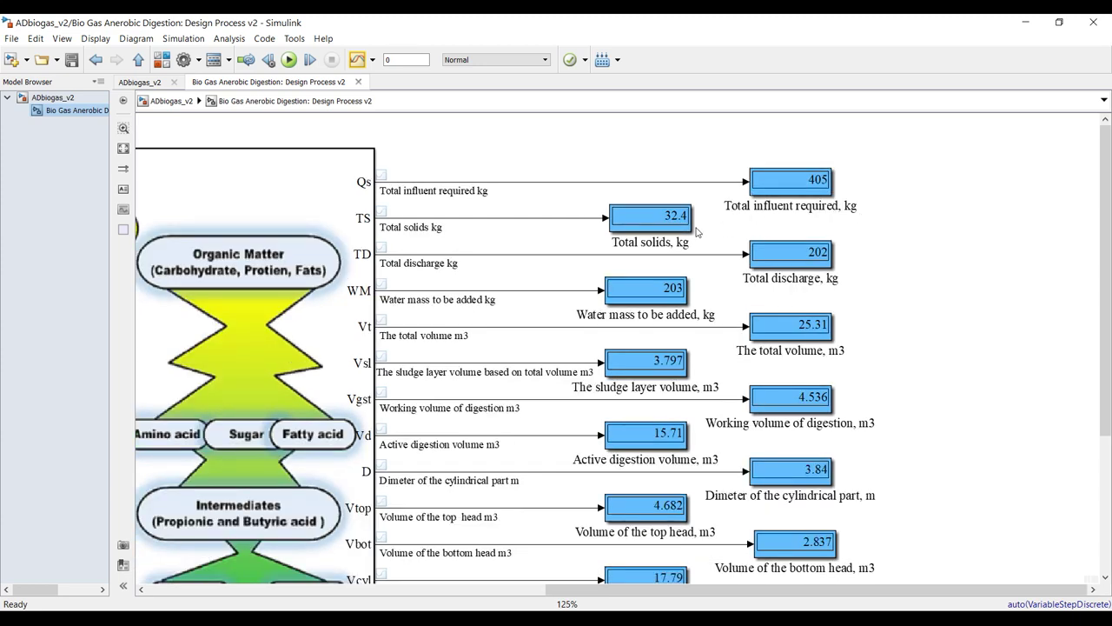
scroll(648, 258, "up", 1)
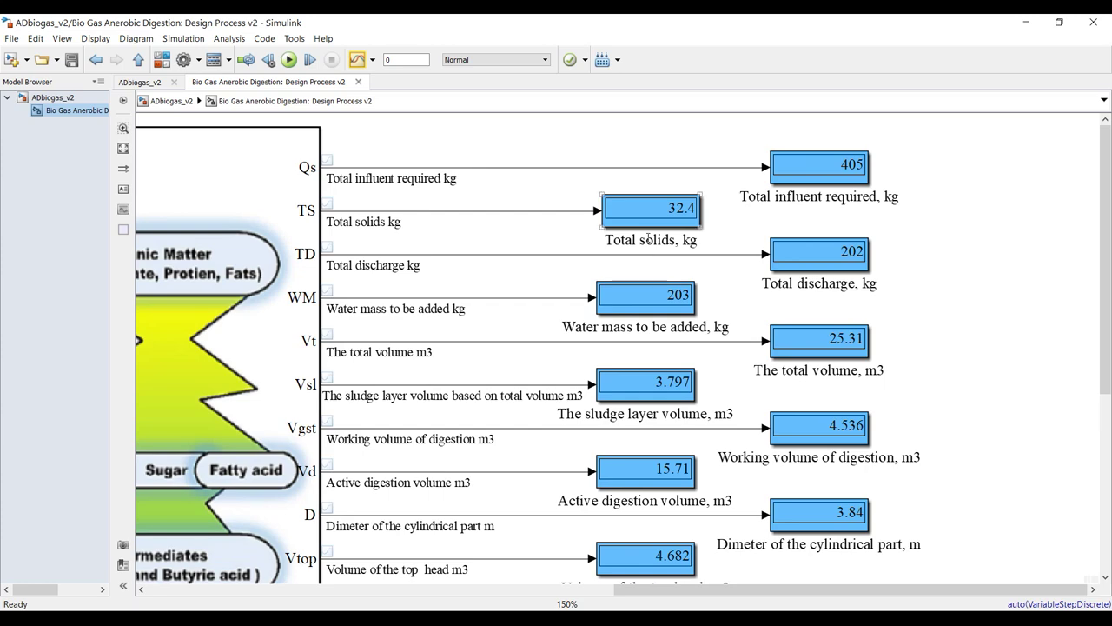
scroll(649, 238, "up", 1)
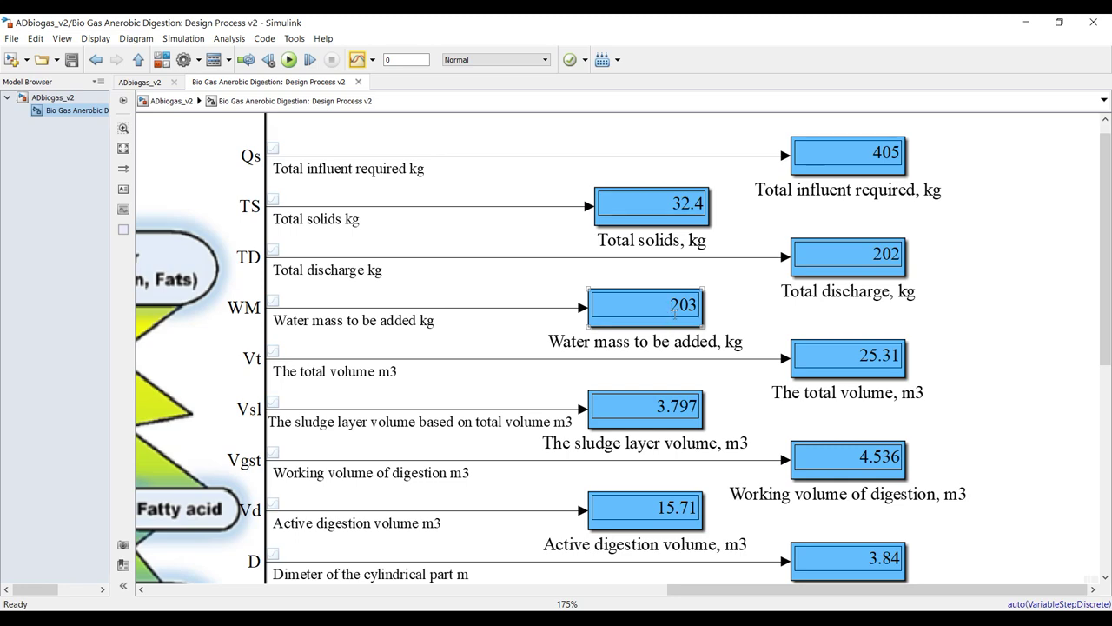
left_click_drag(1107, 263, 1109, 358)
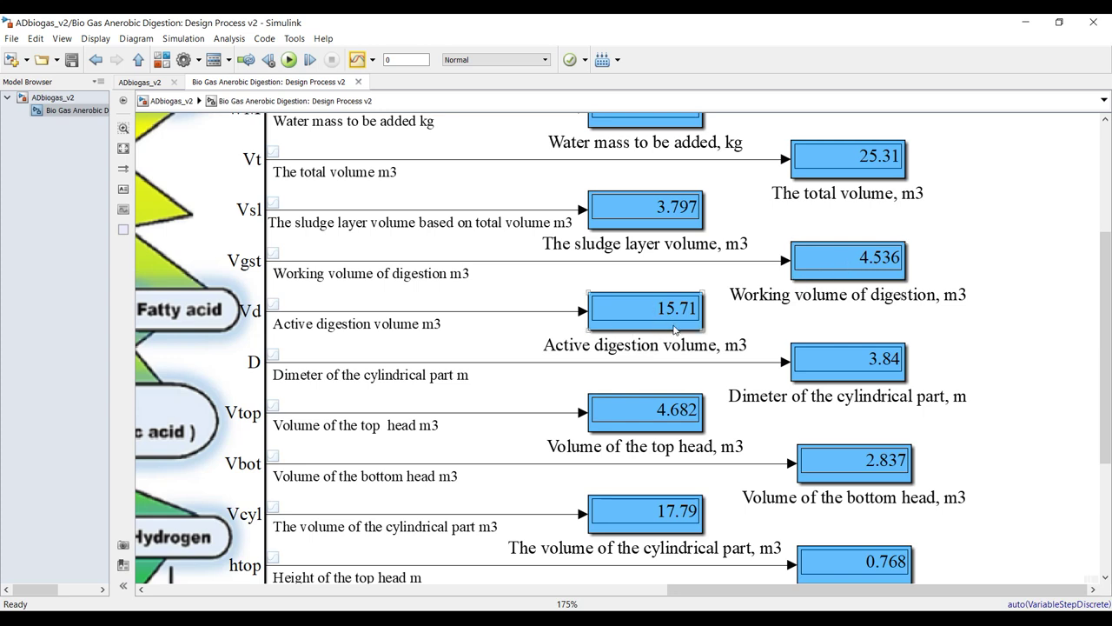
left_click_drag(1107, 338, 1108, 441)
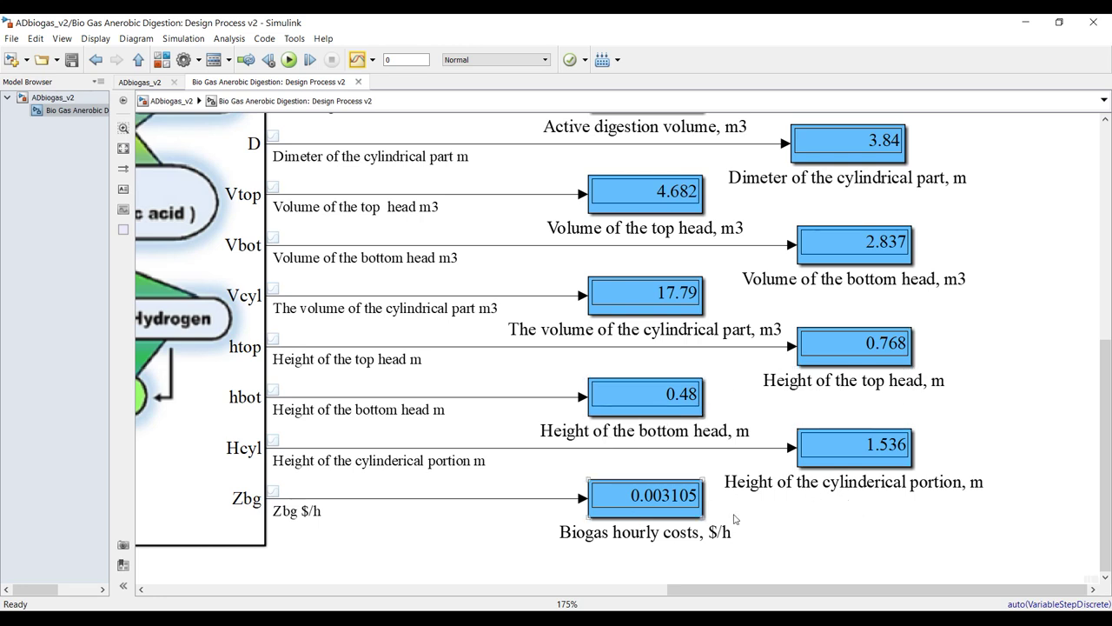
left_click_drag(1105, 452, 1105, 240)
left_click(124, 149)
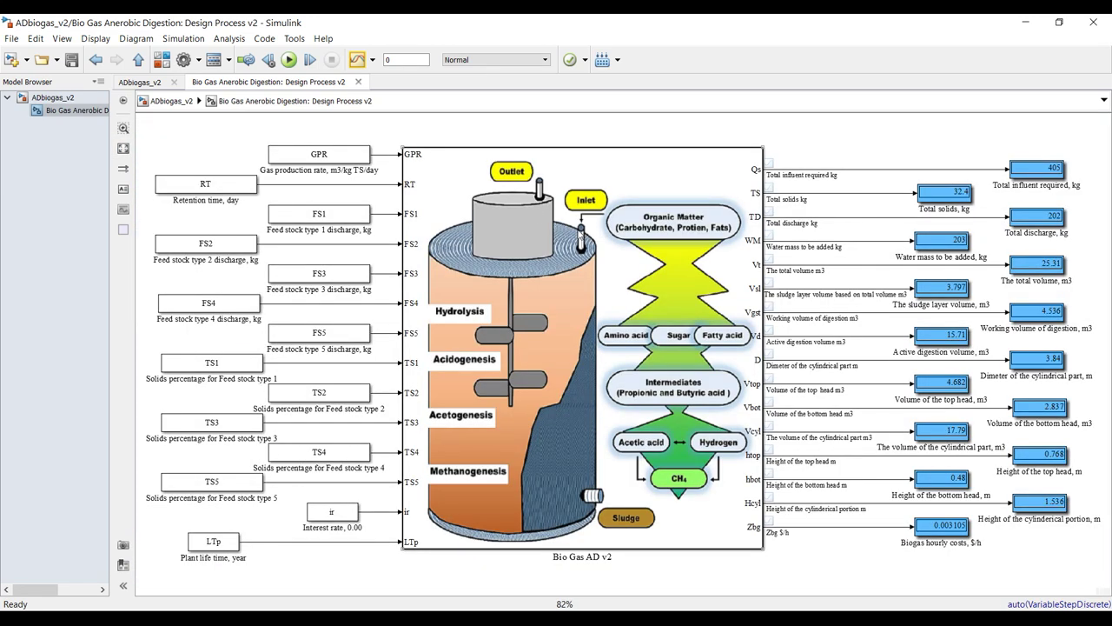
Step: Look through the design equations in the Bio Gas AD v2 function block's code and close the code
double_click(562, 176)
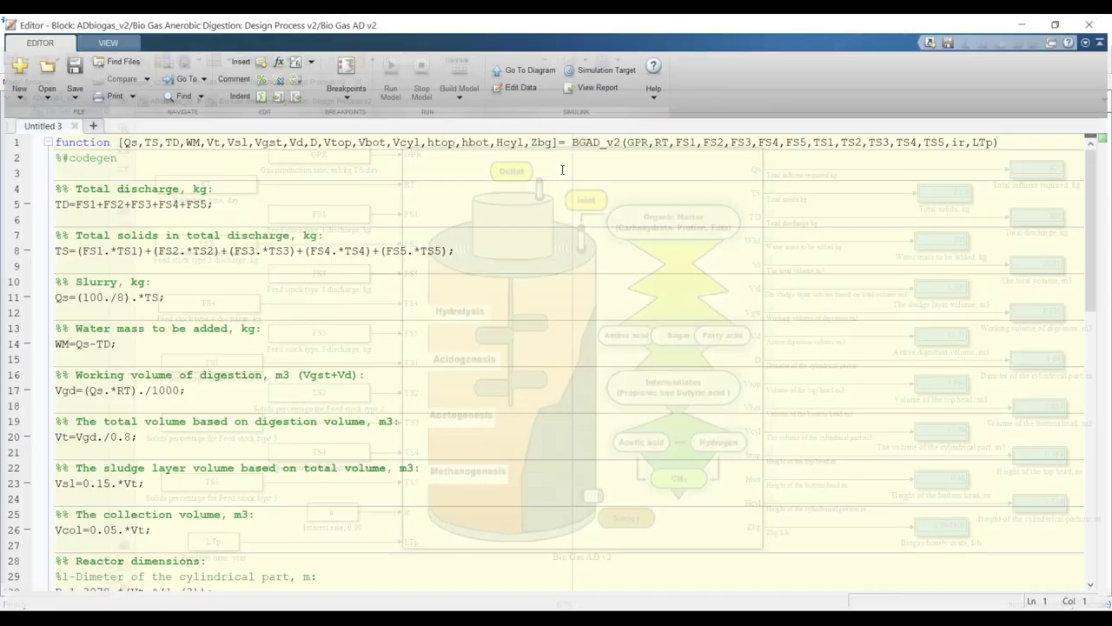
scroll(280, 221, "down", 20)
scroll(248, 356, "up", 20)
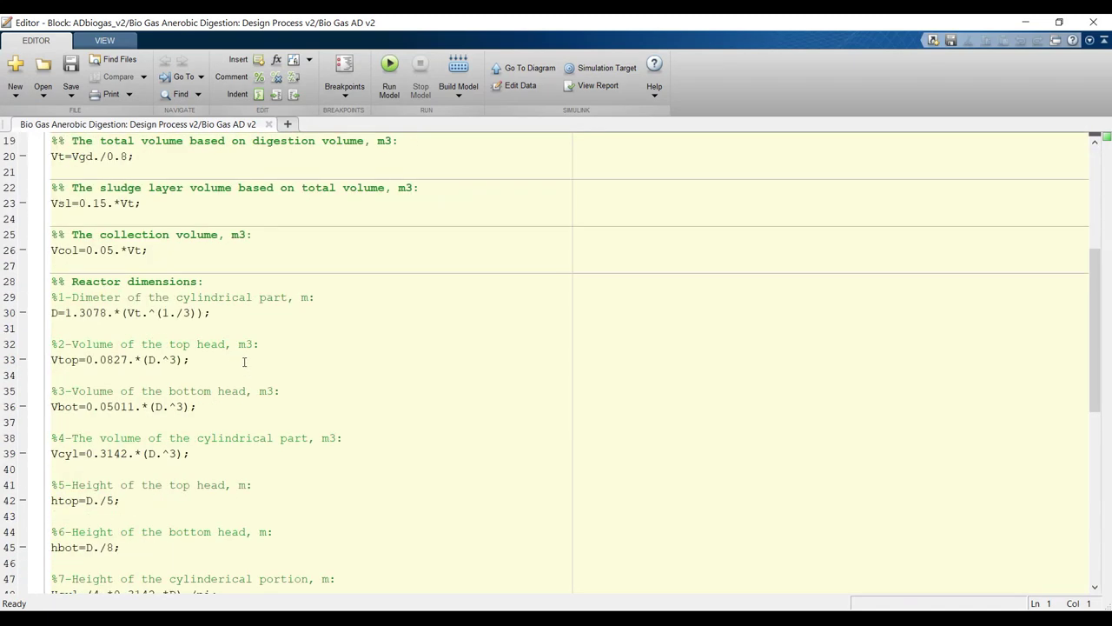
left_click(268, 125)
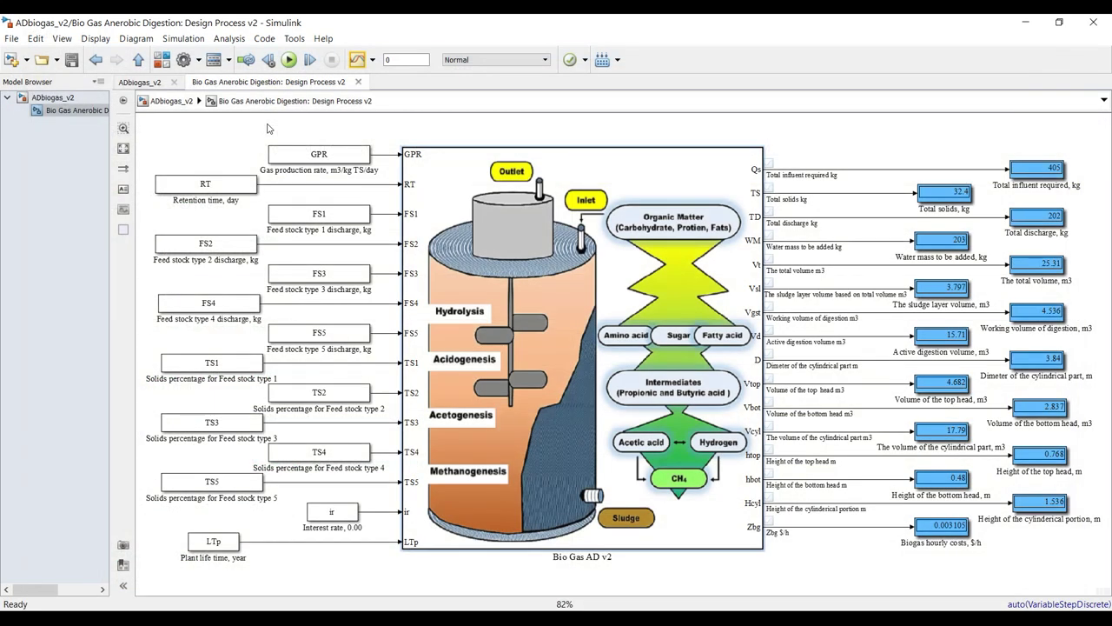
Step: Set the model's solver simulation time to start at 1 and stop at 40
left_click(184, 60)
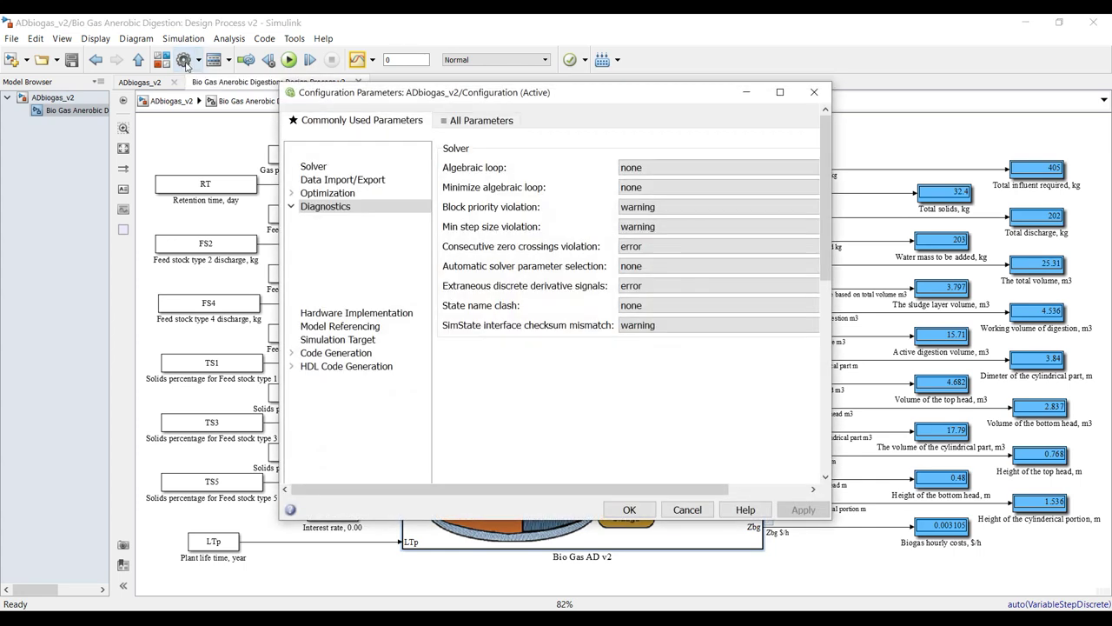
left_click(331, 168)
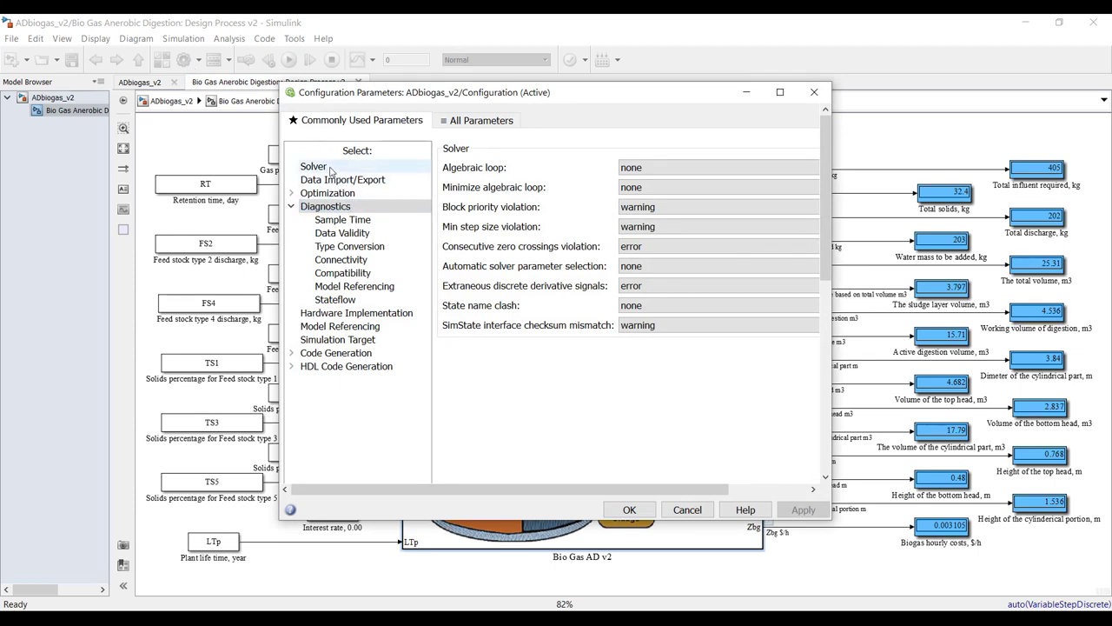
double_click(560, 169)
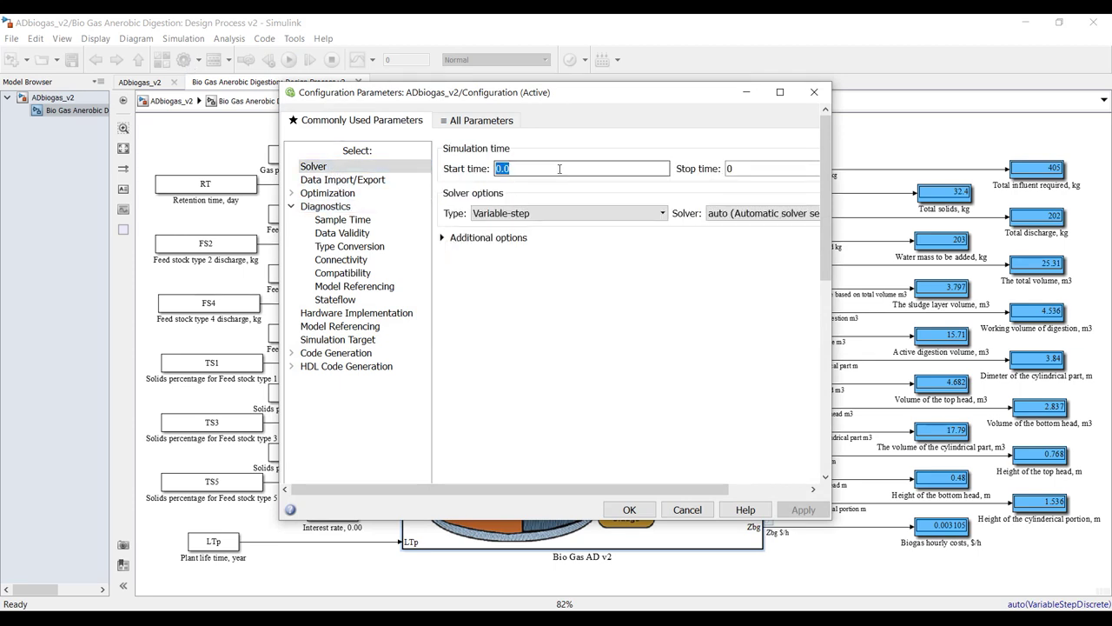
type("1")
double_click(761, 169)
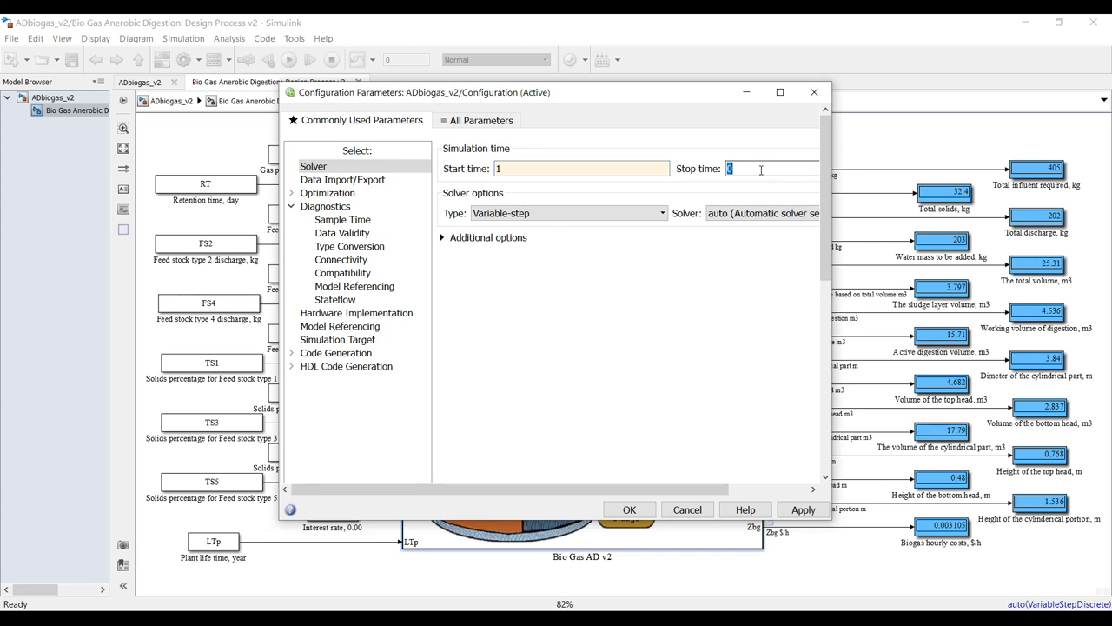
type("40")
left_click(635, 510)
Step: Cut the RT retention time block from its input line and paste it as an unconnected block above the inputs
left_click(227, 184)
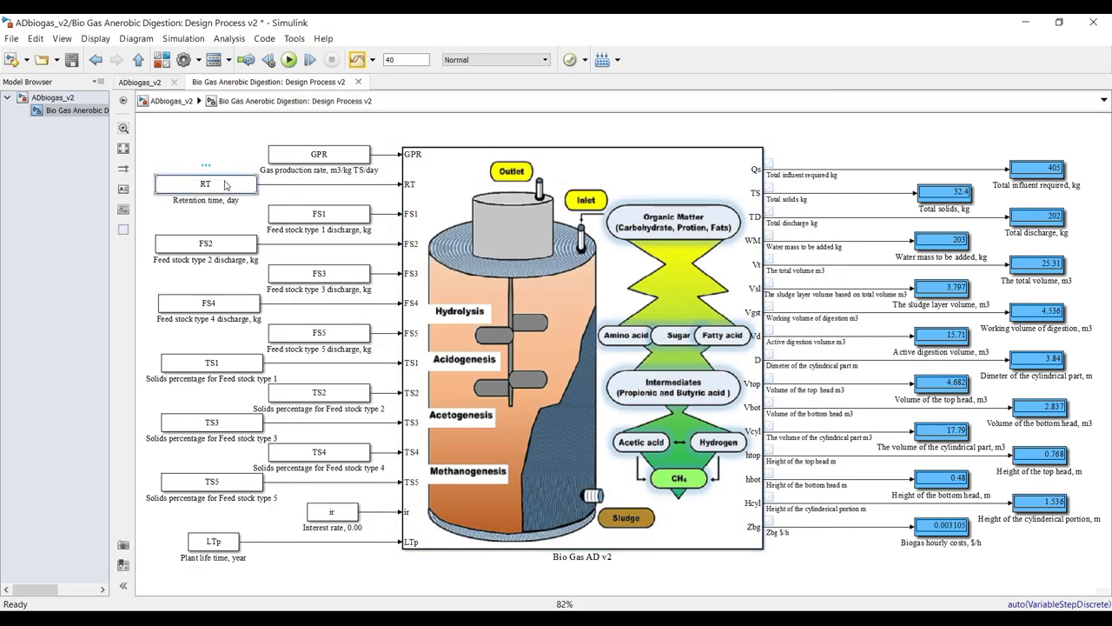
key("Delete")
key("ctrl+v")
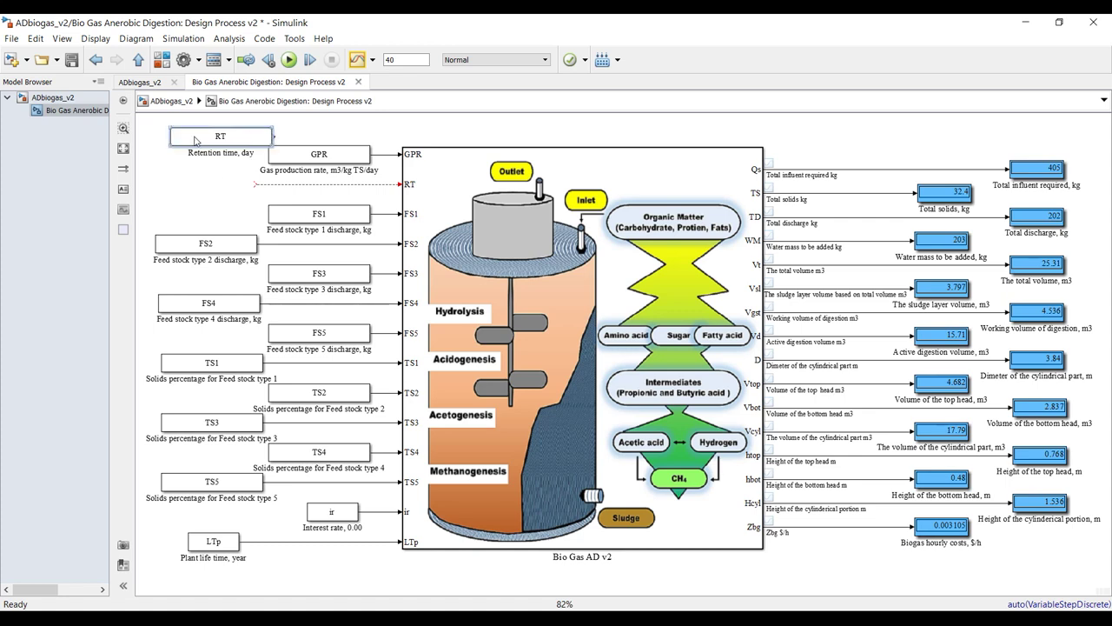
Step: Move the unconnected RT retention time block clear of the GPR block and comment it out
left_click_drag(219, 145, 196, 139)
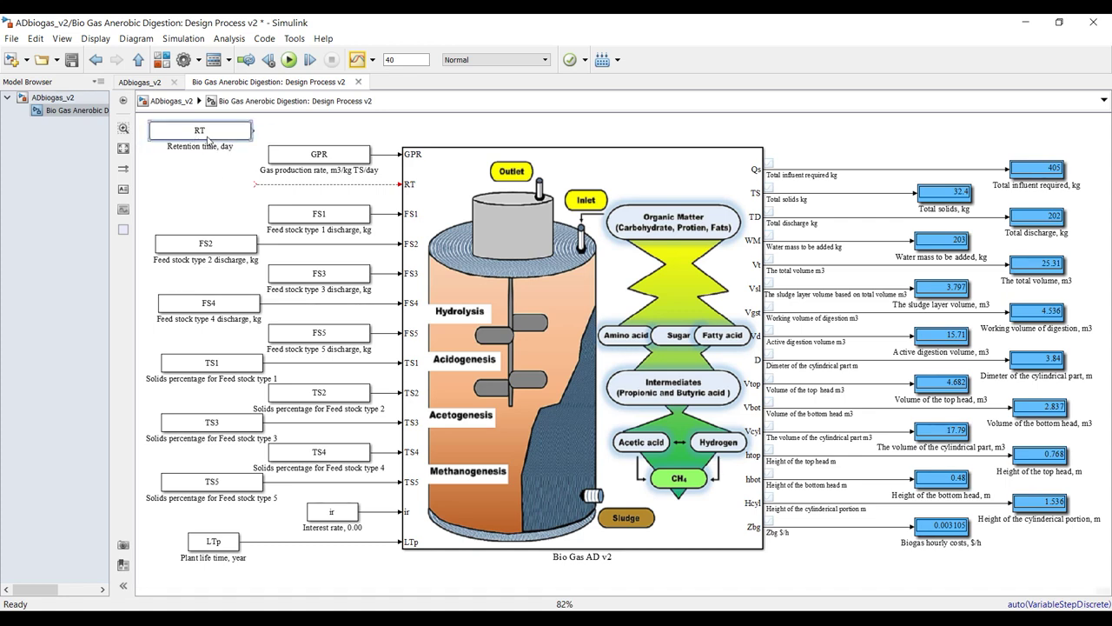
scroll(274, 128, "up", 5)
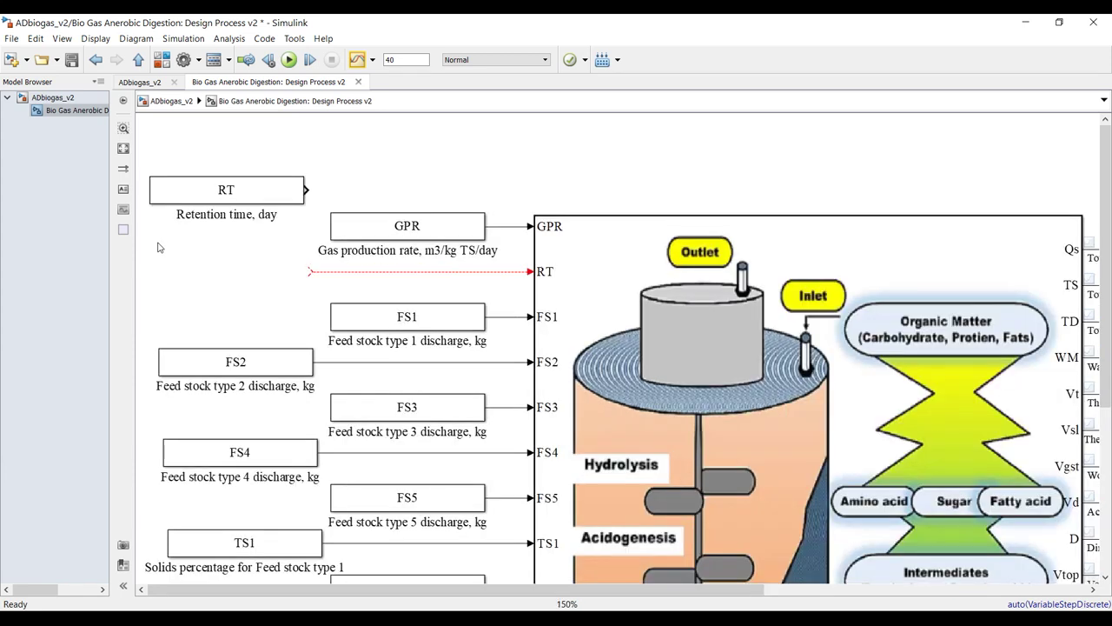
left_click(216, 179)
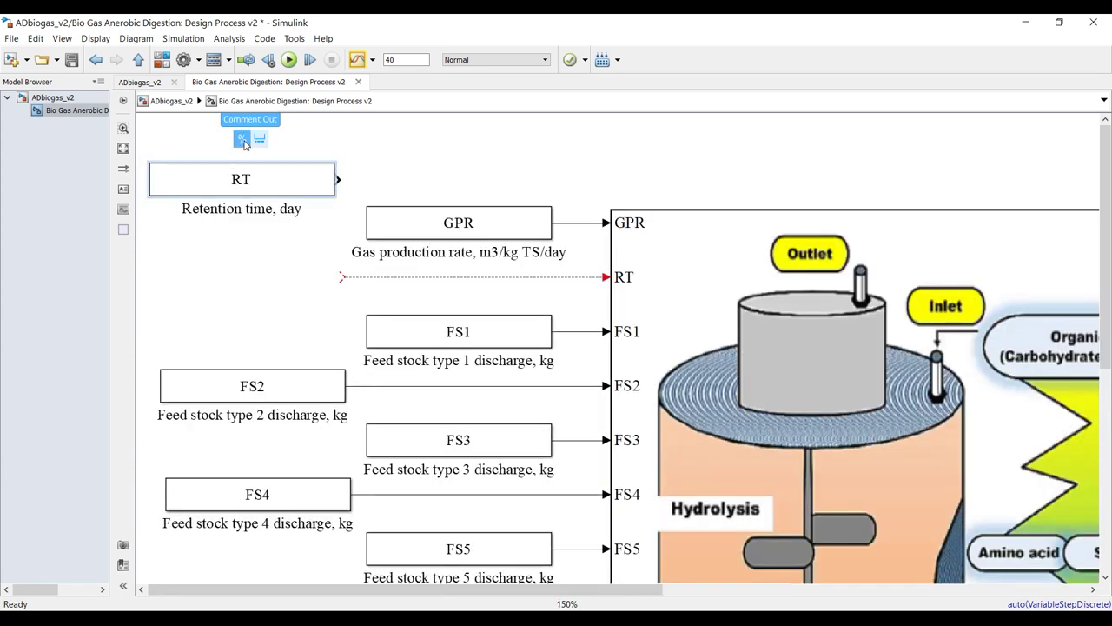
left_click(242, 140)
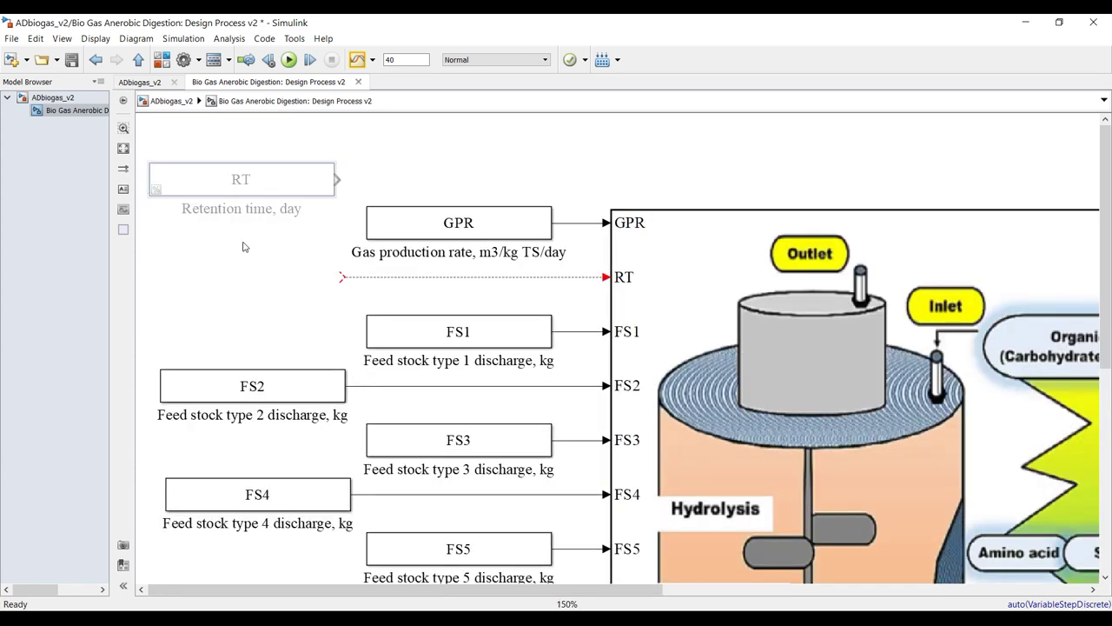
Step: Add a Clock block from the Sources library, connect it to the RT input line, and save the model
left_click(161, 60)
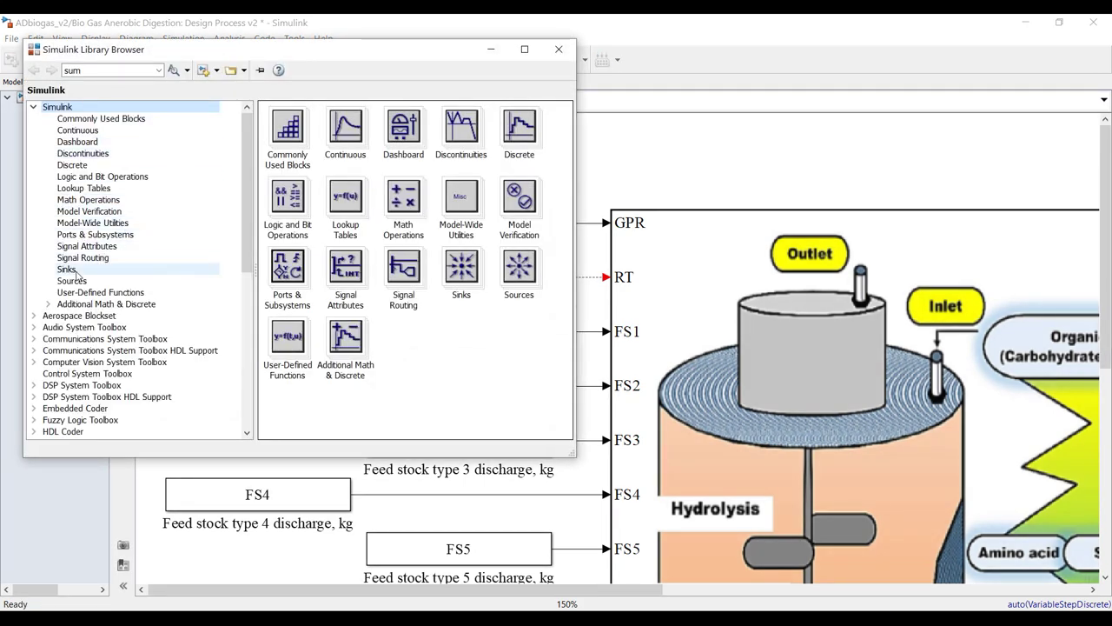
left_click(67, 269)
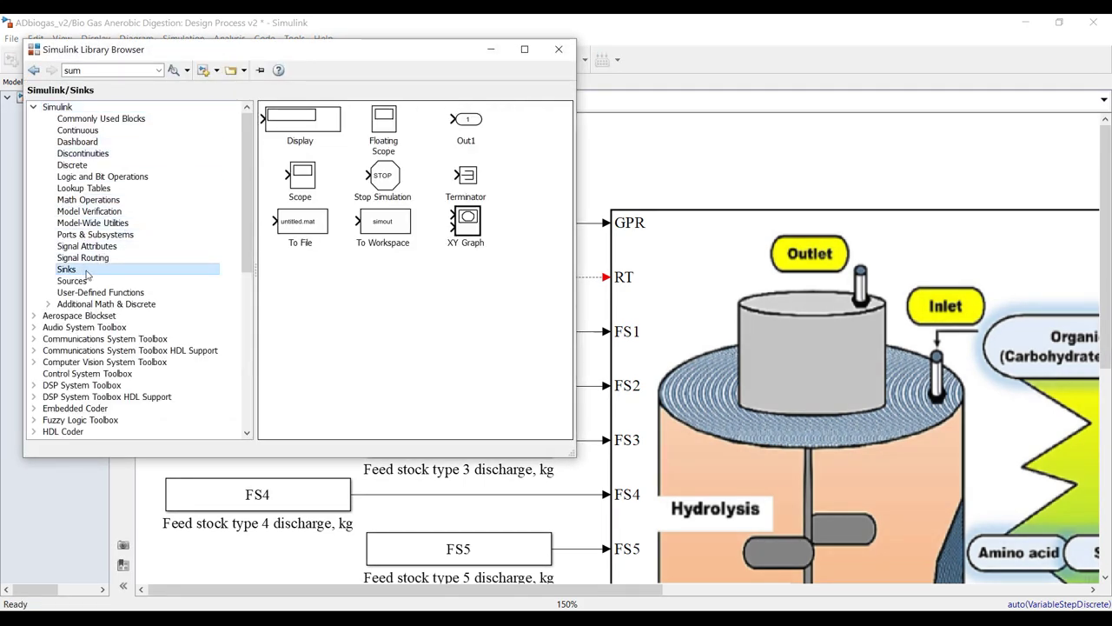
left_click(73, 280)
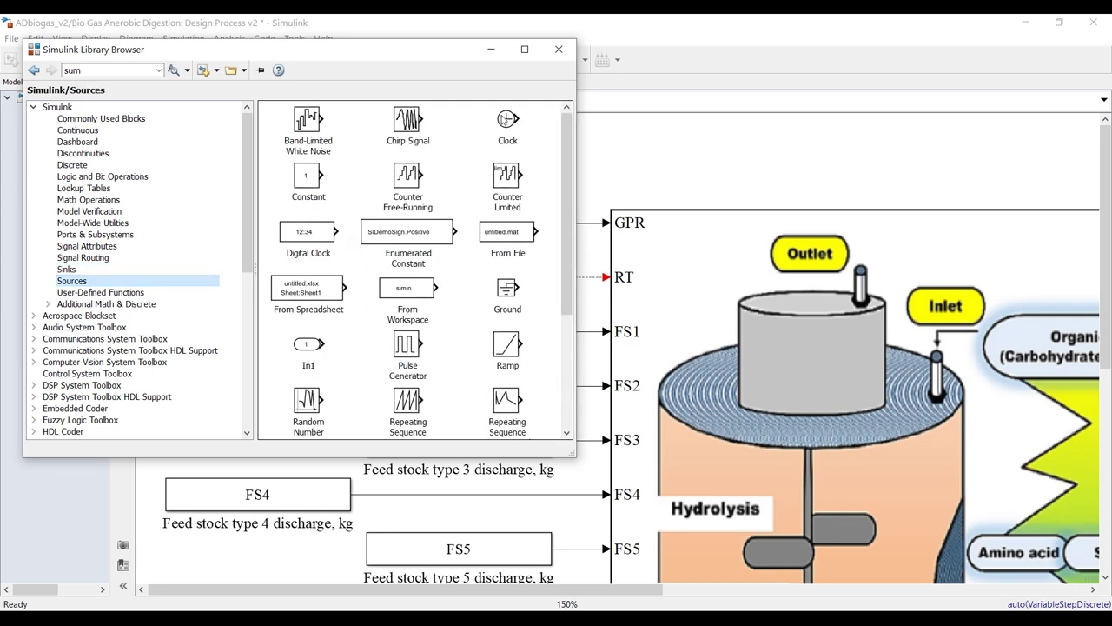
left_click(504, 122)
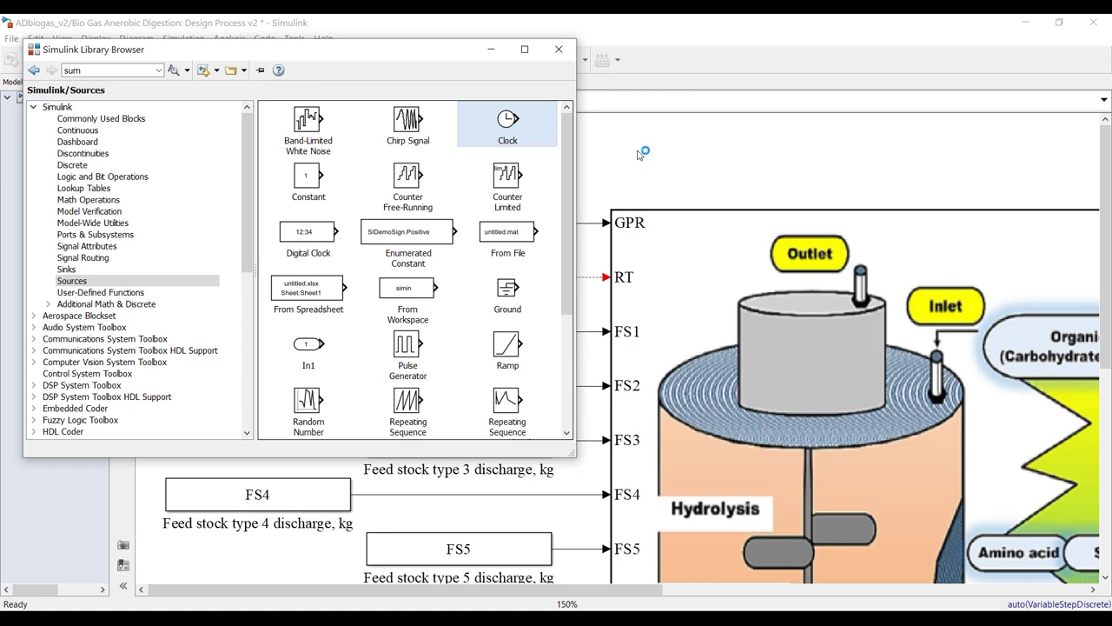
left_click(638, 154)
left_click_drag(584, 172, 337, 278)
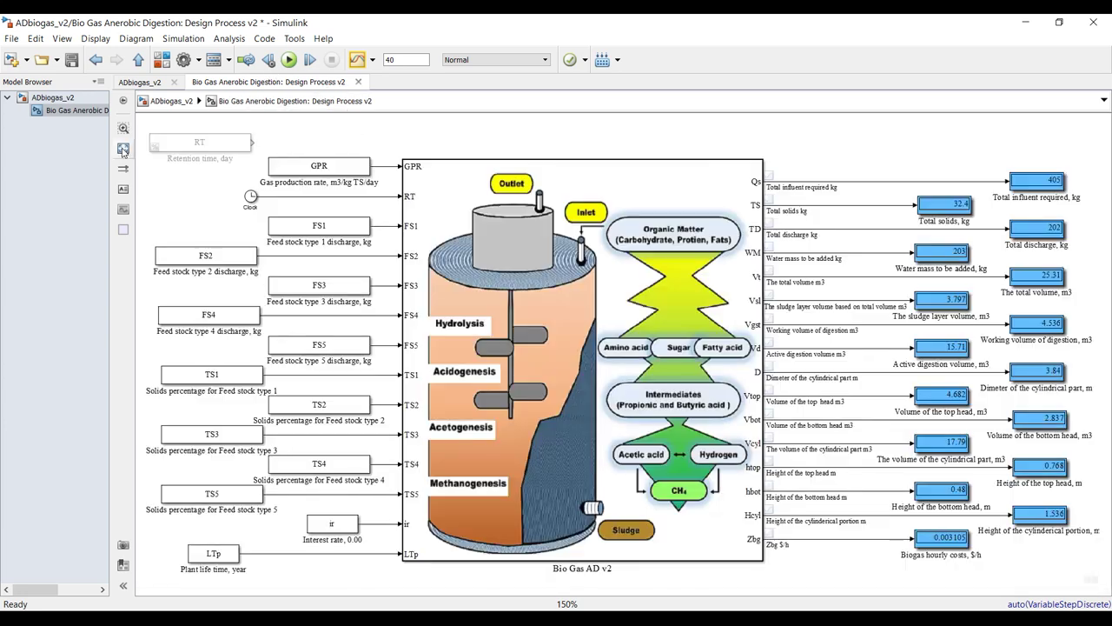
left_click(122, 149)
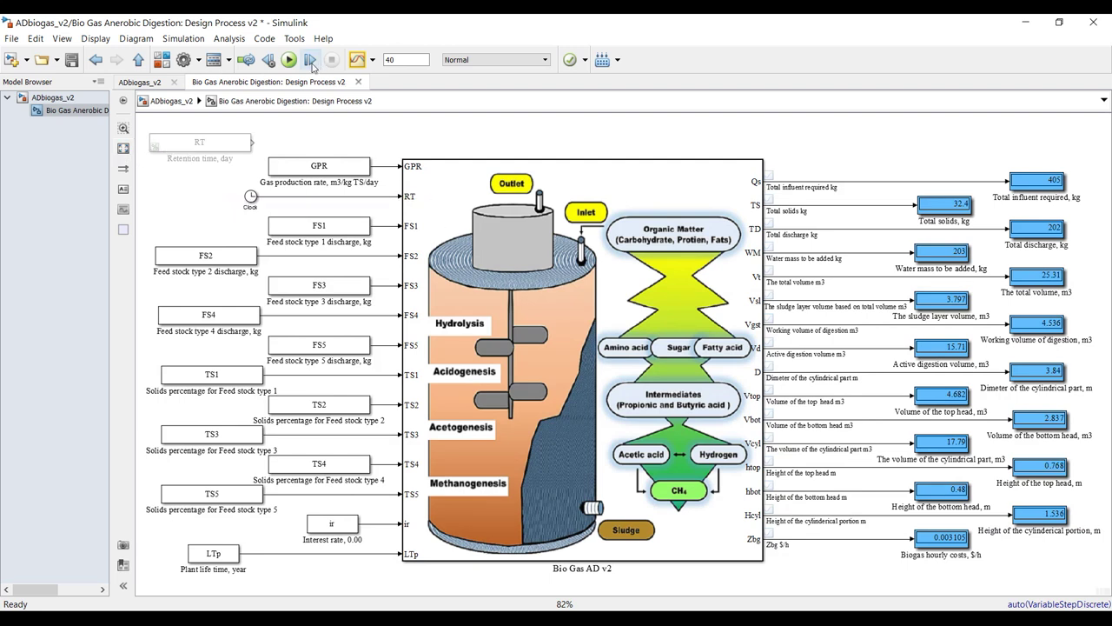
left_click(71, 61)
Step: Delete all runs and signals from the Simulation Data Inspector, opened from the Total influent required signal, and close the inspector
scroll(863, 195, "up", 5)
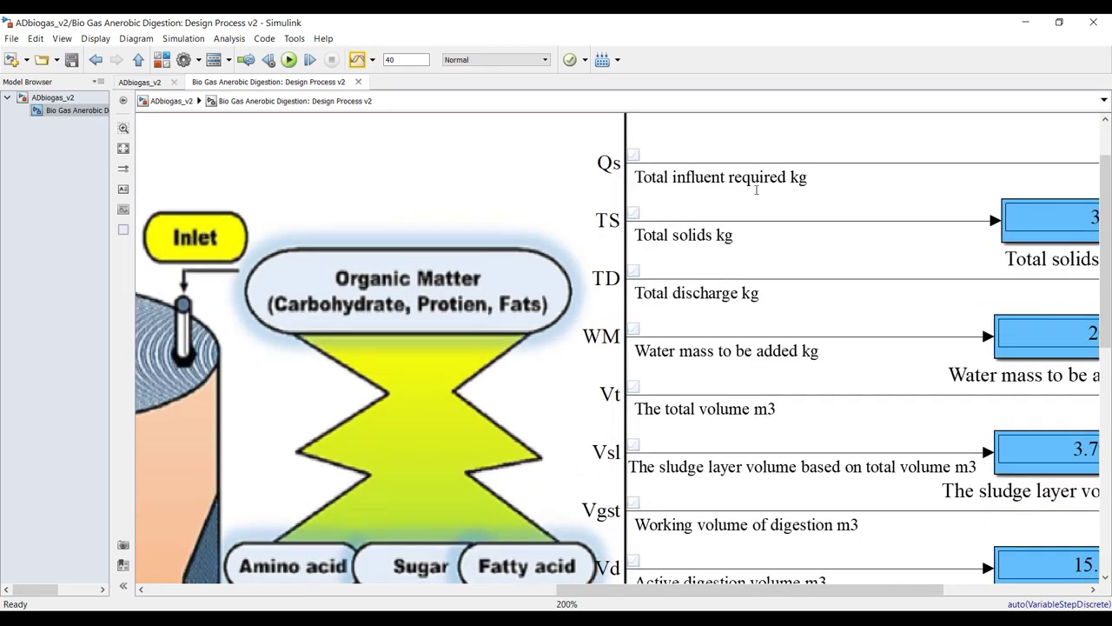
left_click(738, 164)
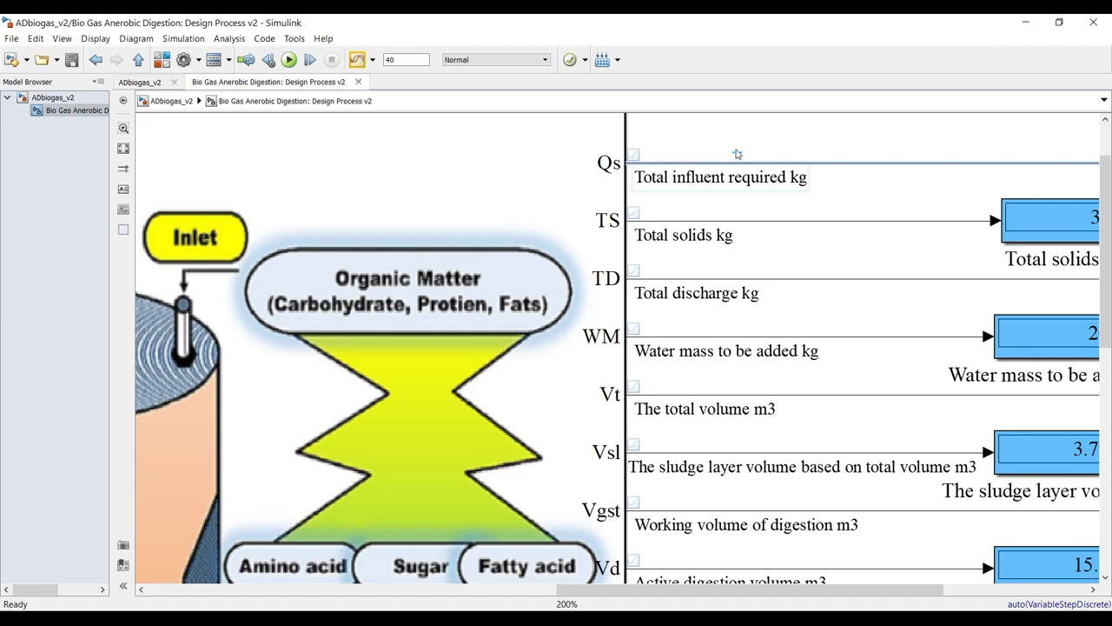
left_click(634, 157)
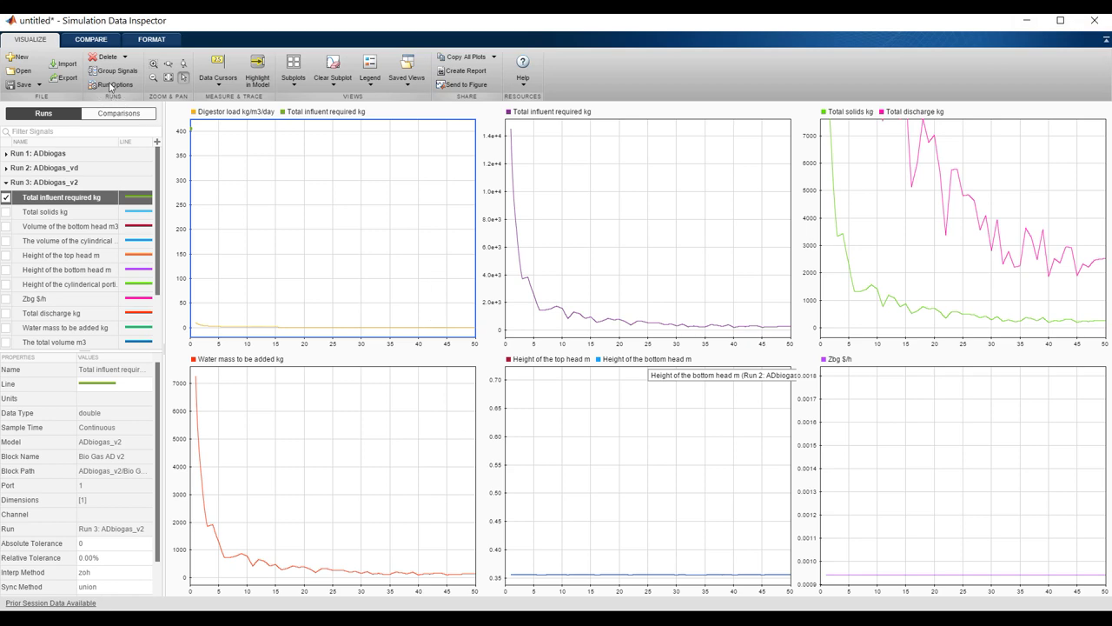
left_click(124, 56)
left_click(126, 101)
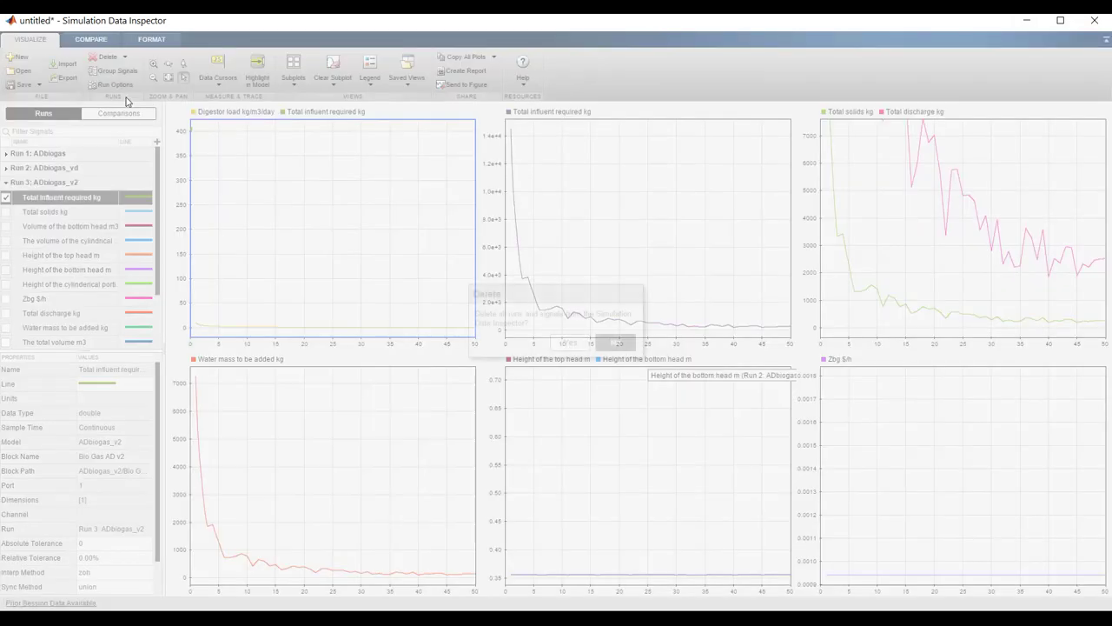
left_click(566, 341)
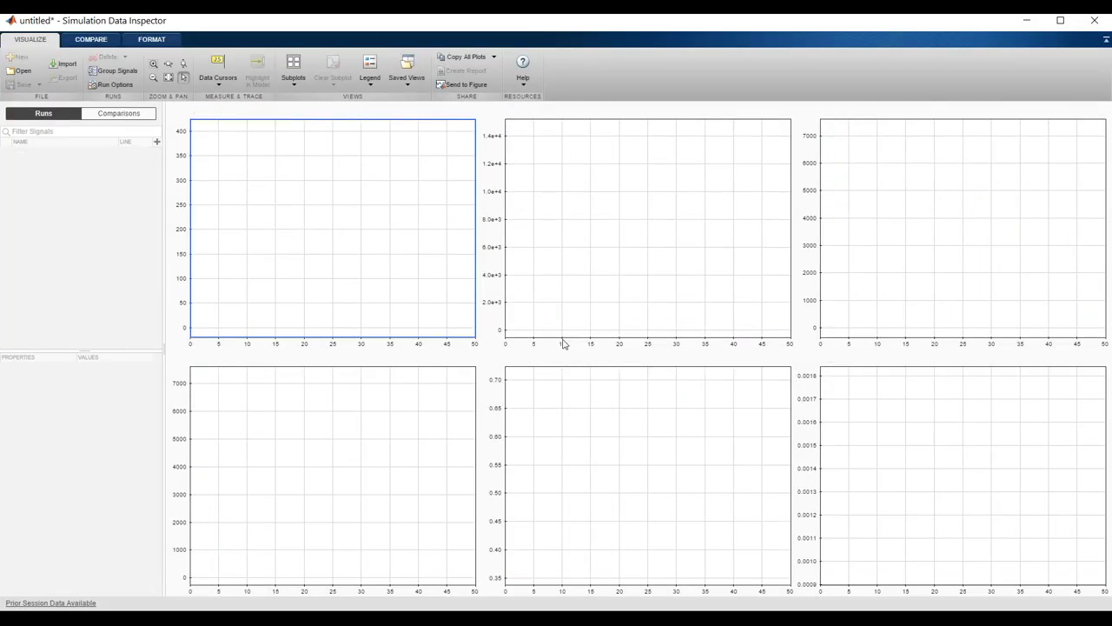
left_click(1094, 21)
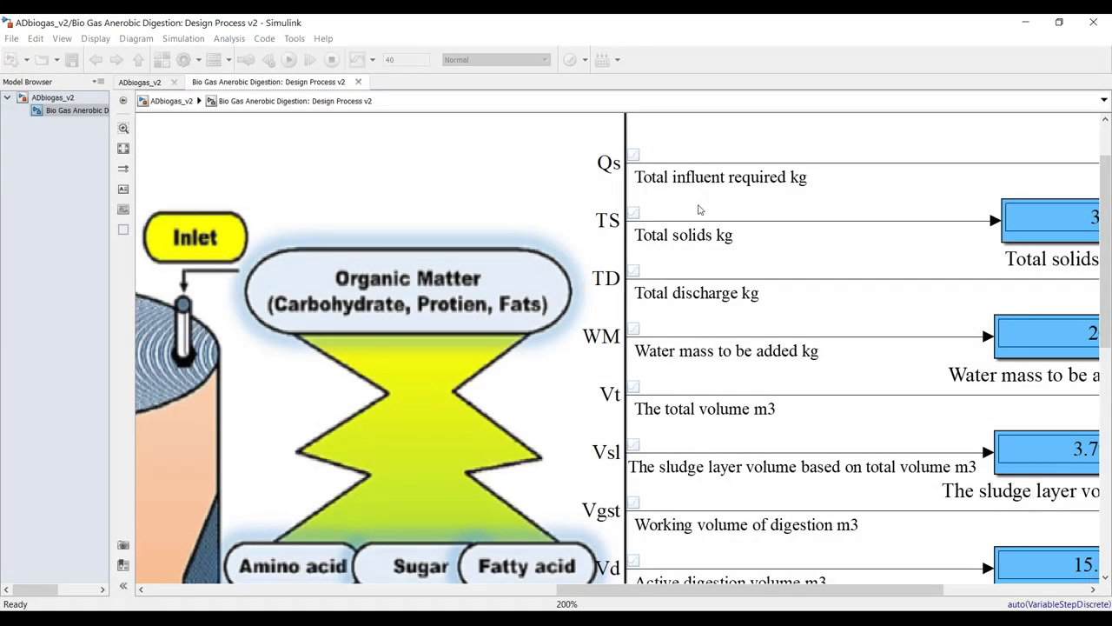
Step: Set the solver's maximum step size to 0.01 in the model's configuration parameters and save the model
scroll(306, 188, "down", 5)
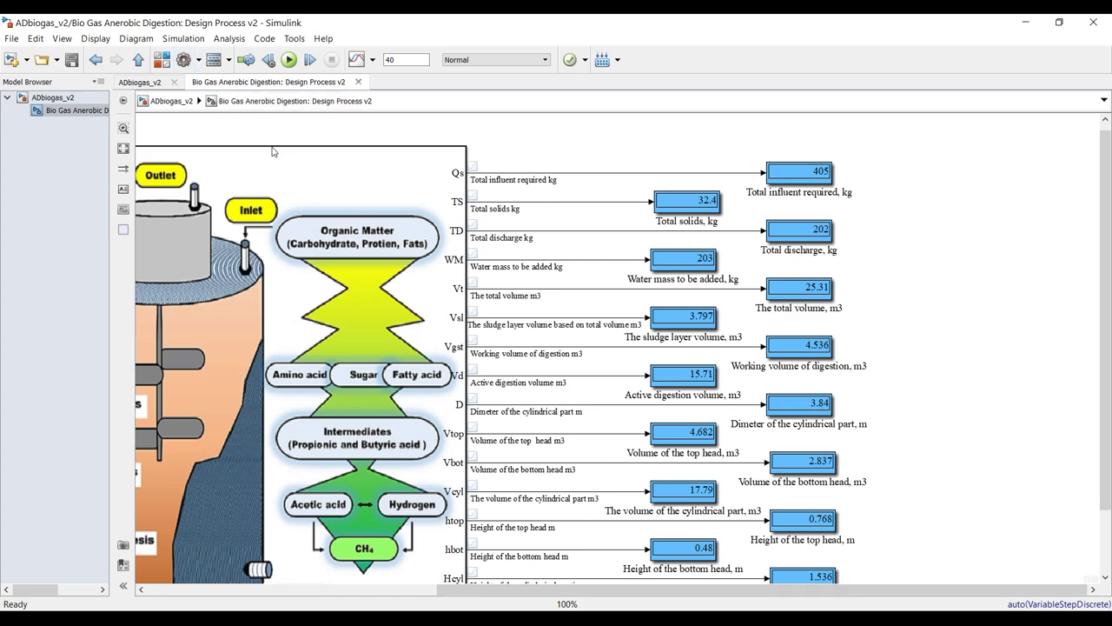
key("ctrl+e")
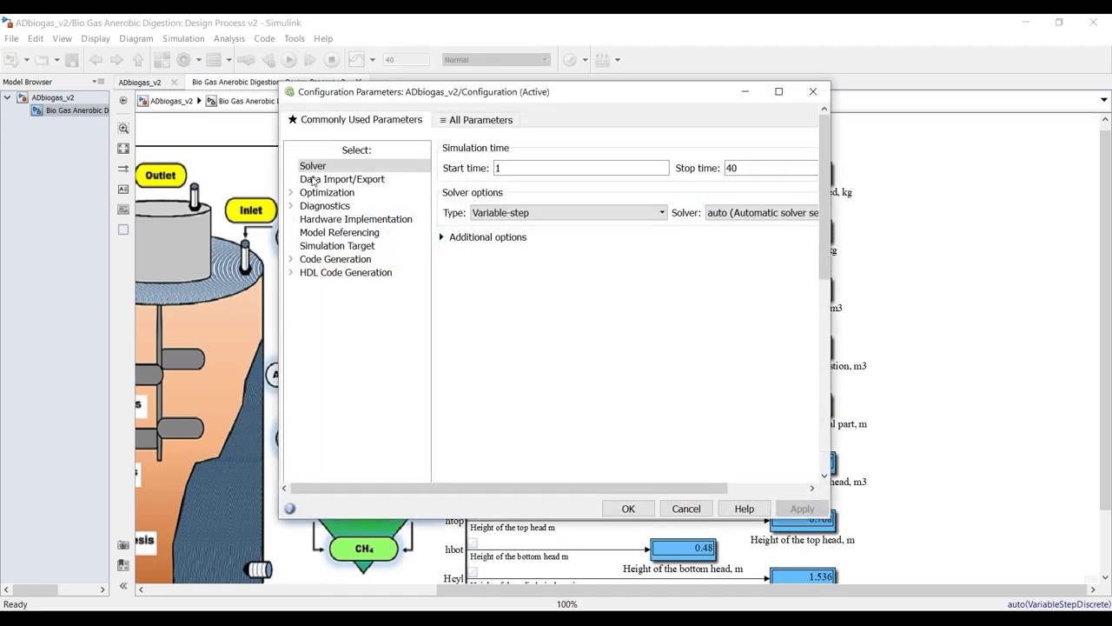
left_click(482, 237)
double_click(575, 259)
type("0")
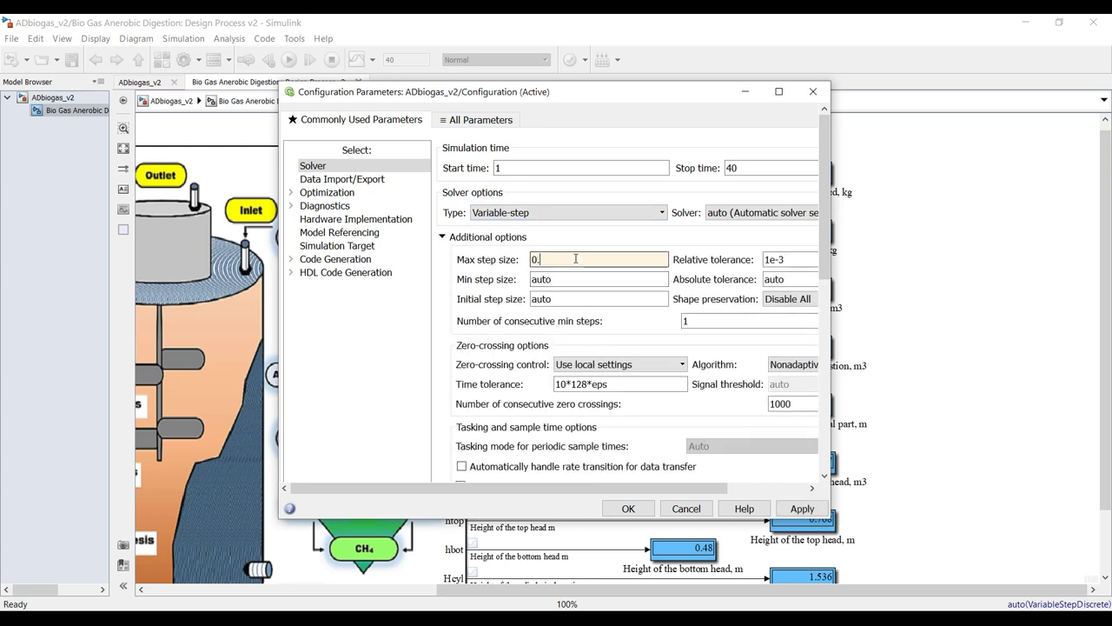
type(".01")
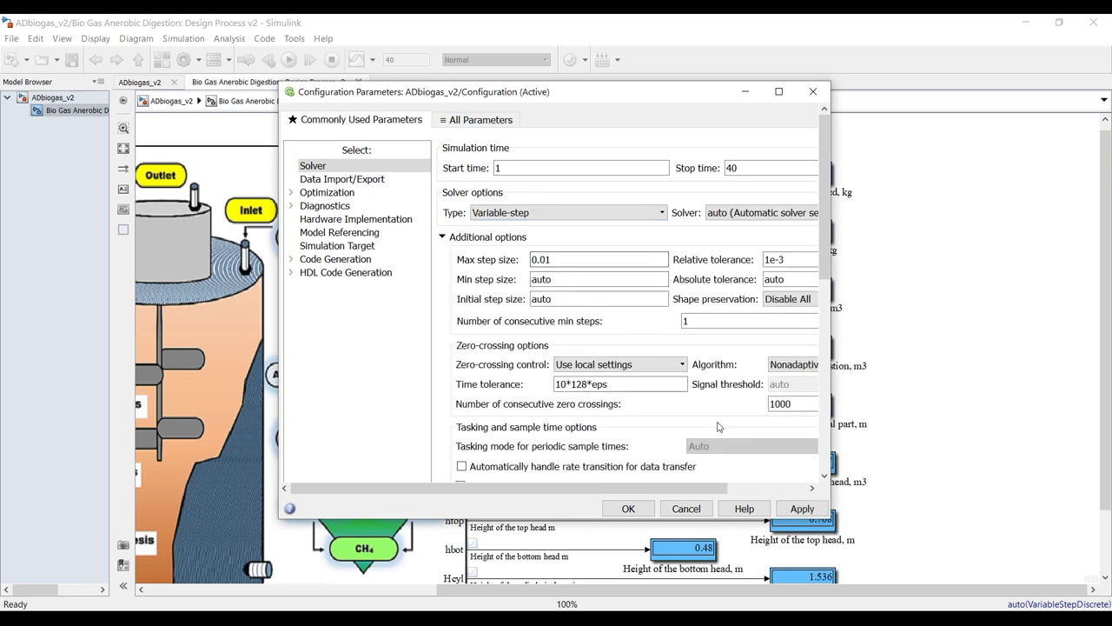
left_click(802, 509)
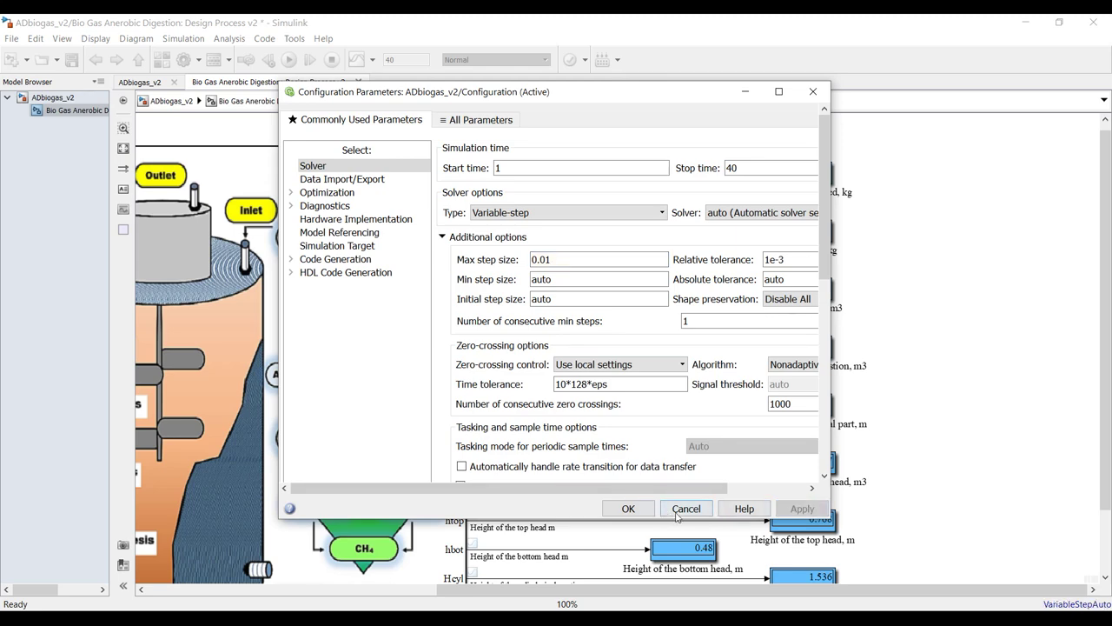
left_click(633, 509)
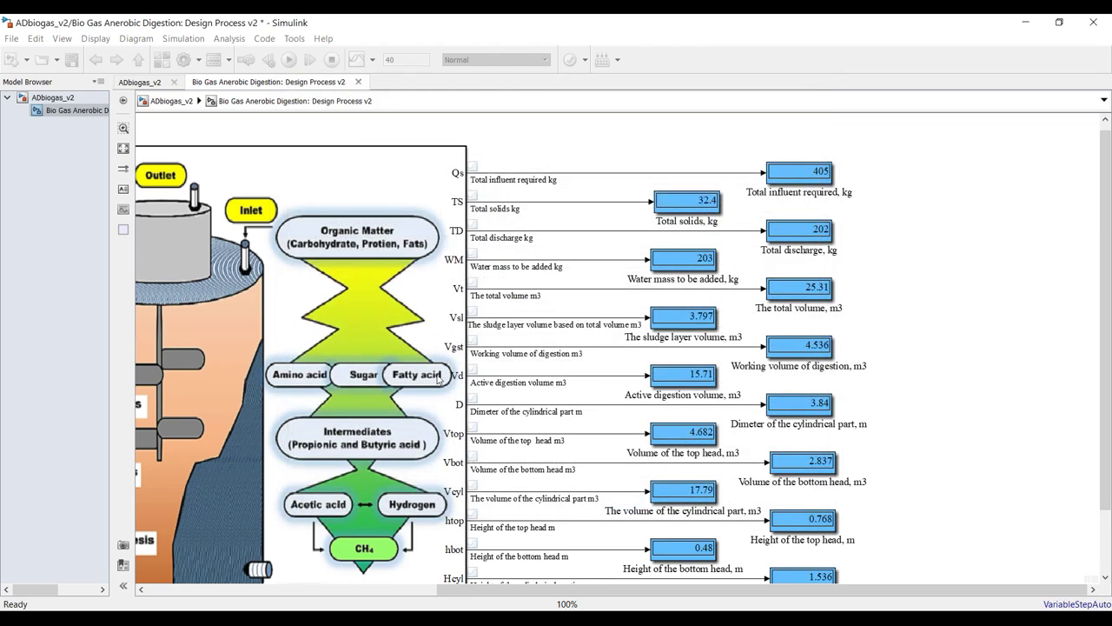
left_click(72, 59)
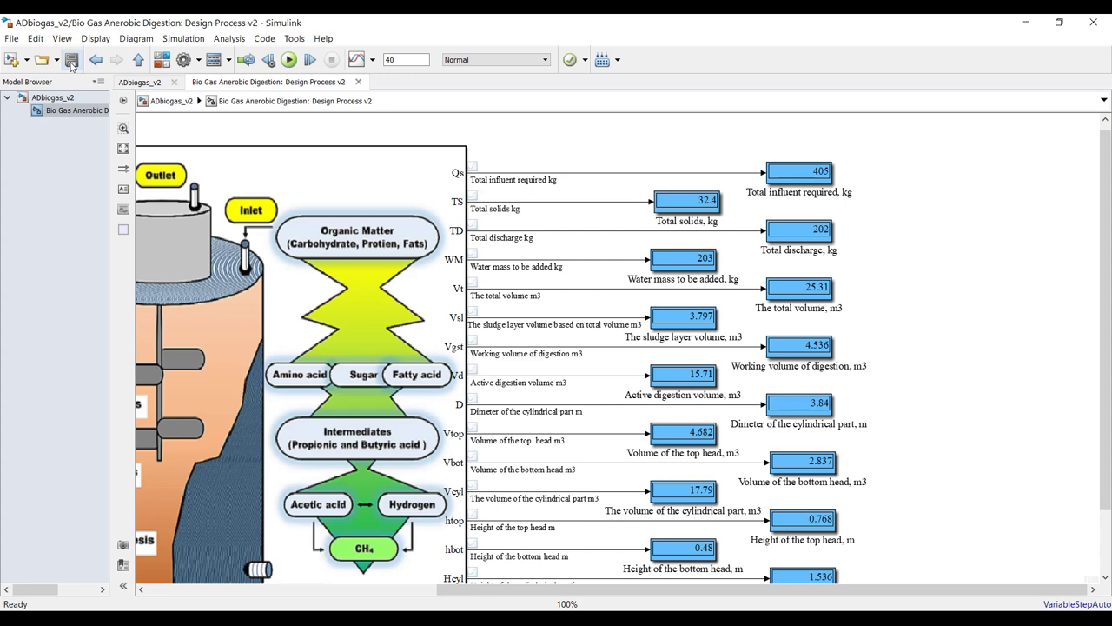
Step: Run the simulation and open its results in a maximized Simulation Data Inspector with the signal list extended to show every signal
left_click(289, 60)
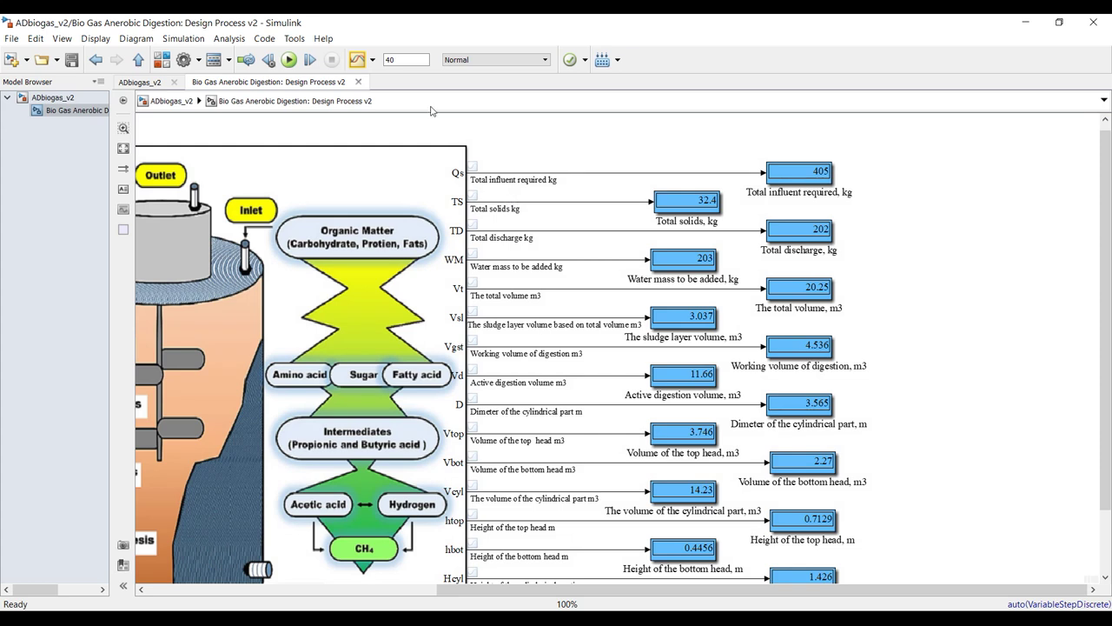
left_click(353, 62)
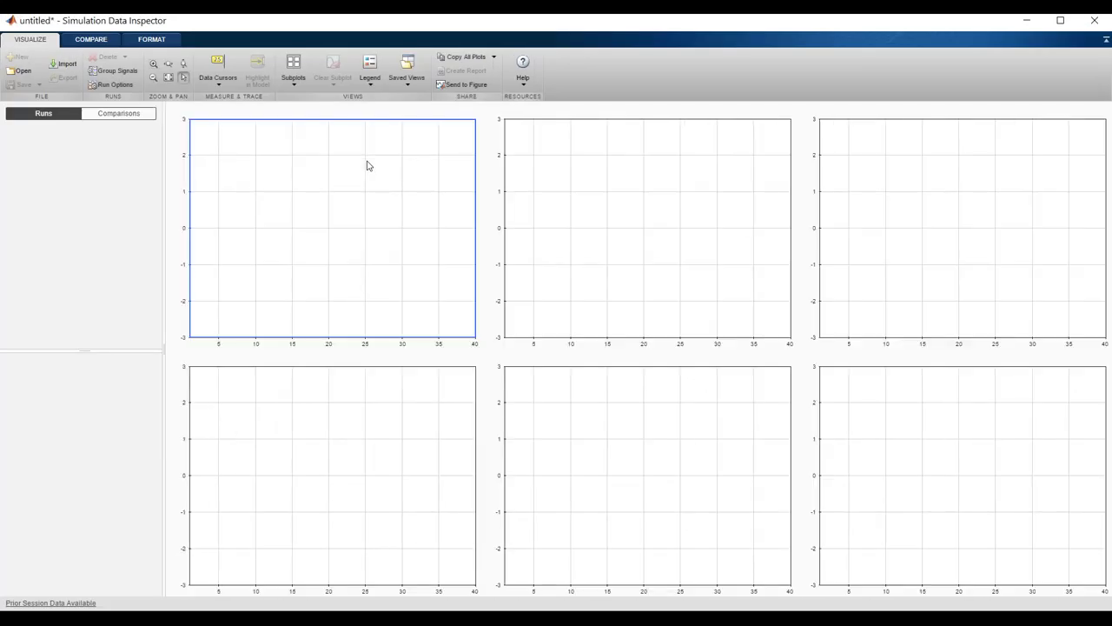
left_click(1053, 23)
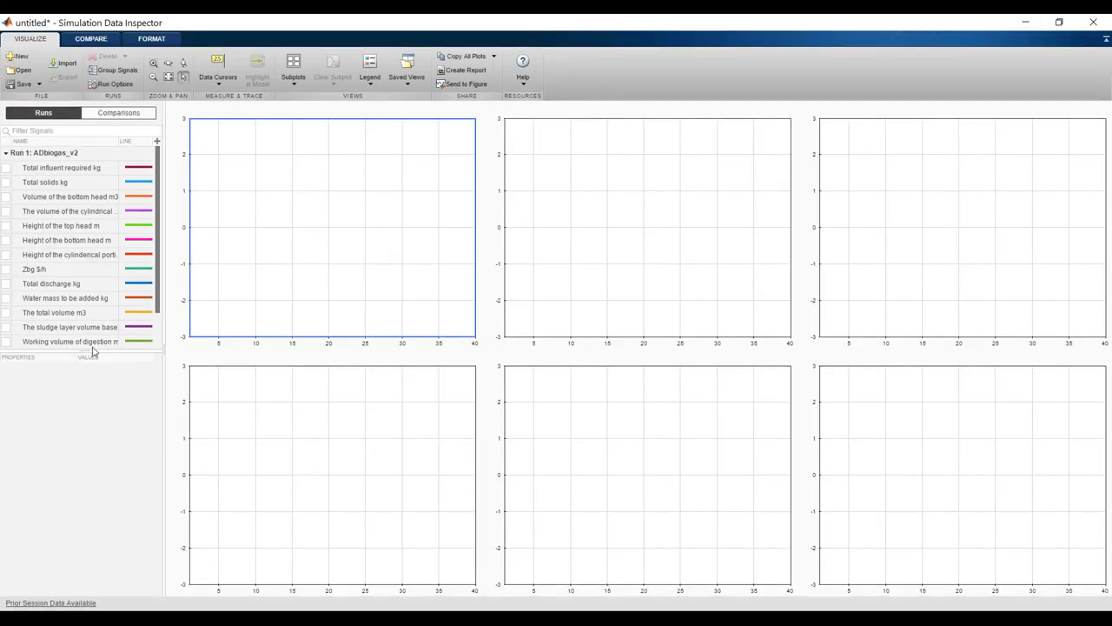
left_click_drag(86, 350, 79, 493)
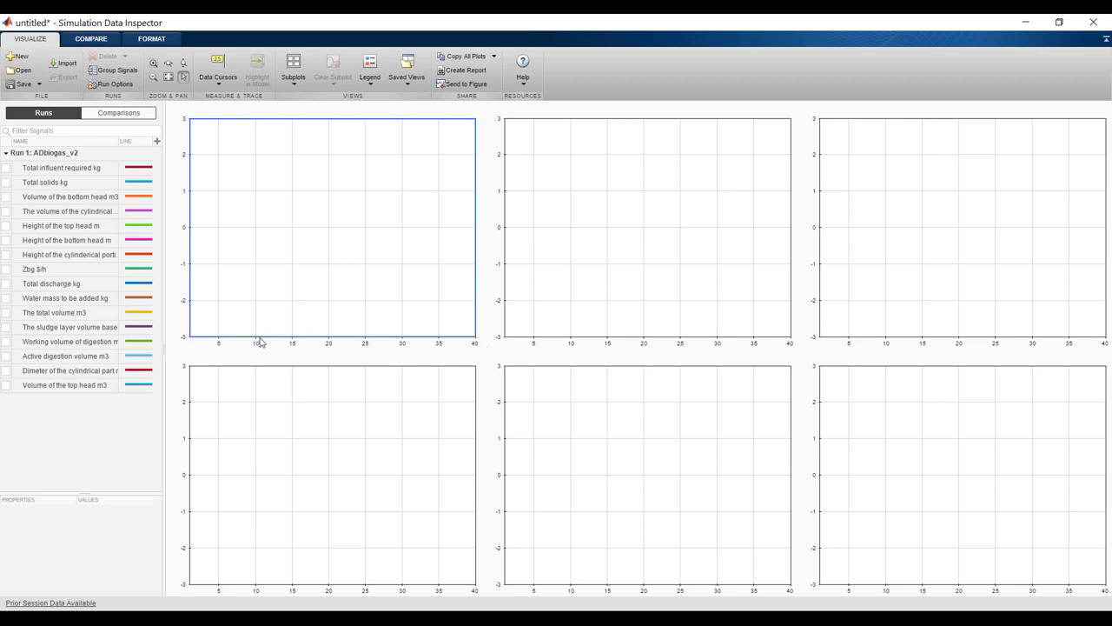
Step: Preview the first two signals, plot Volume of the bottom head m3 in the first subplot, and widen the signal list
left_click(6, 168)
left_click(6, 169)
left_click(6, 183)
left_click(6, 183)
left_click(7, 198)
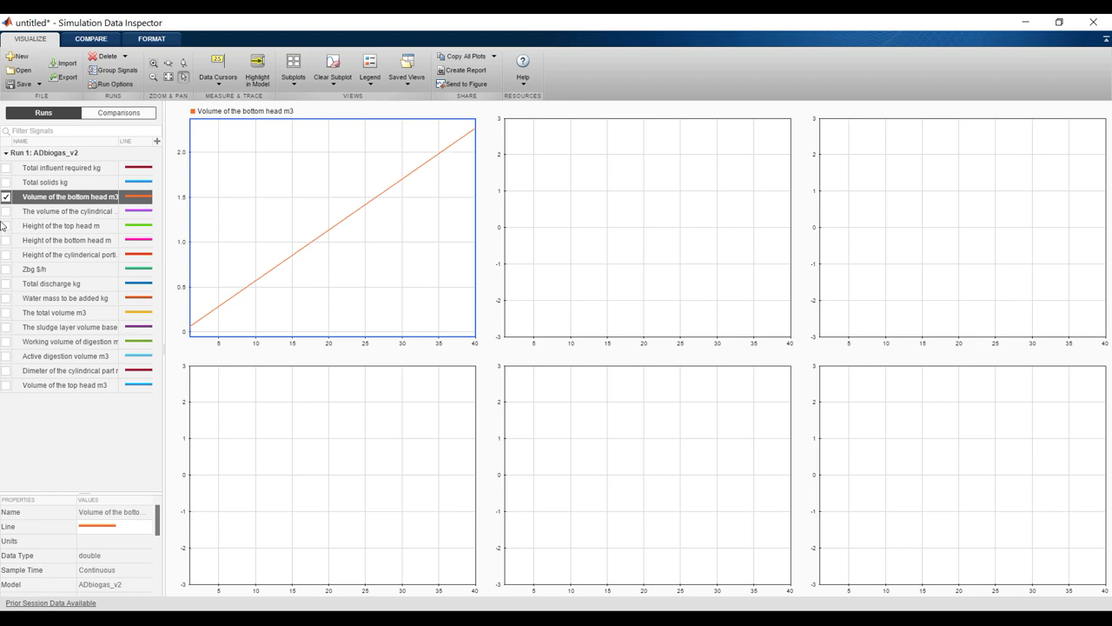
left_click_drag(163, 215, 270, 213)
Step: Plot The volume of the cylindrical part m3 in the upper middle subplot, leaving Height of the top head m unplotted
left_click(613, 181)
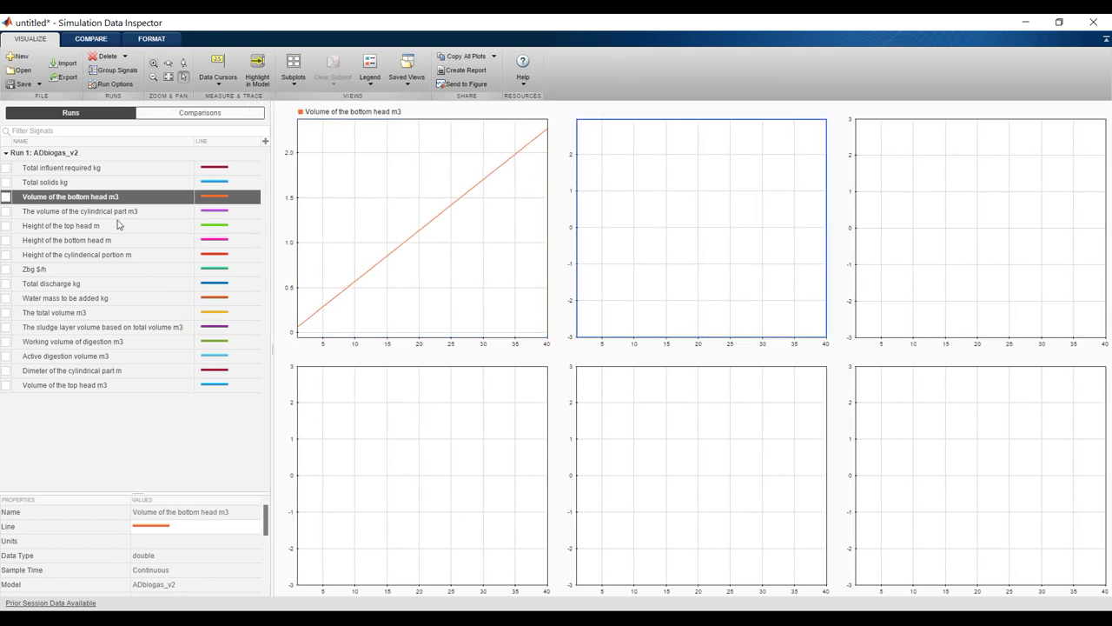
left_click(6, 213)
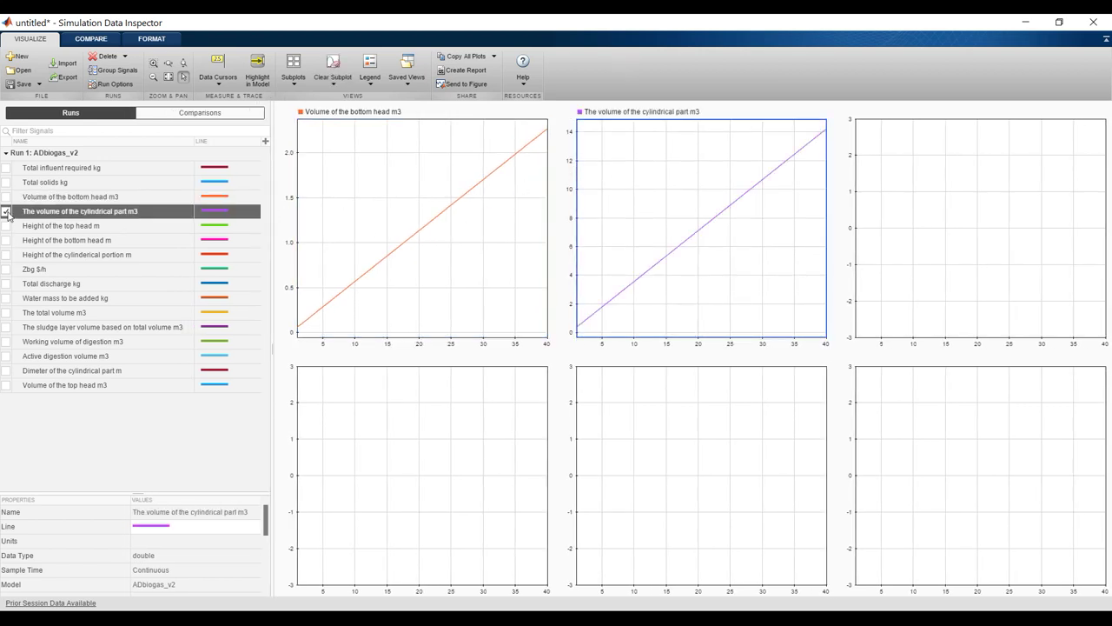
left_click(6, 212)
left_click(6, 212)
left_click(6, 225)
left_click(6, 226)
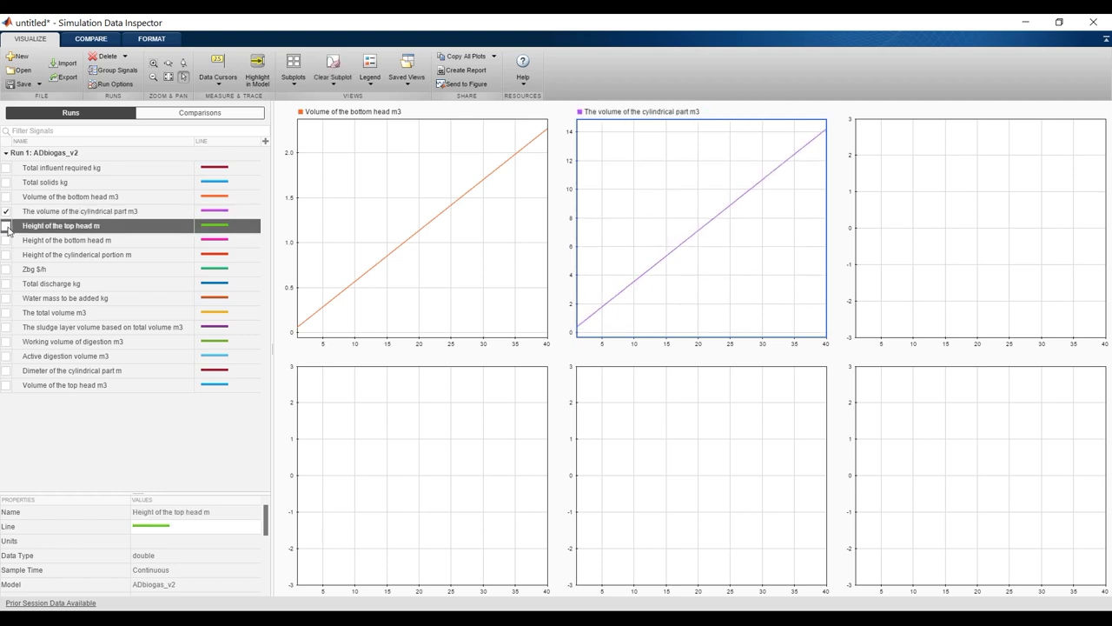
Step: Plot Height of the bottom head m and Height of the cylinderical portion m together in the upper right subplot
left_click(970, 209)
left_click(6, 241)
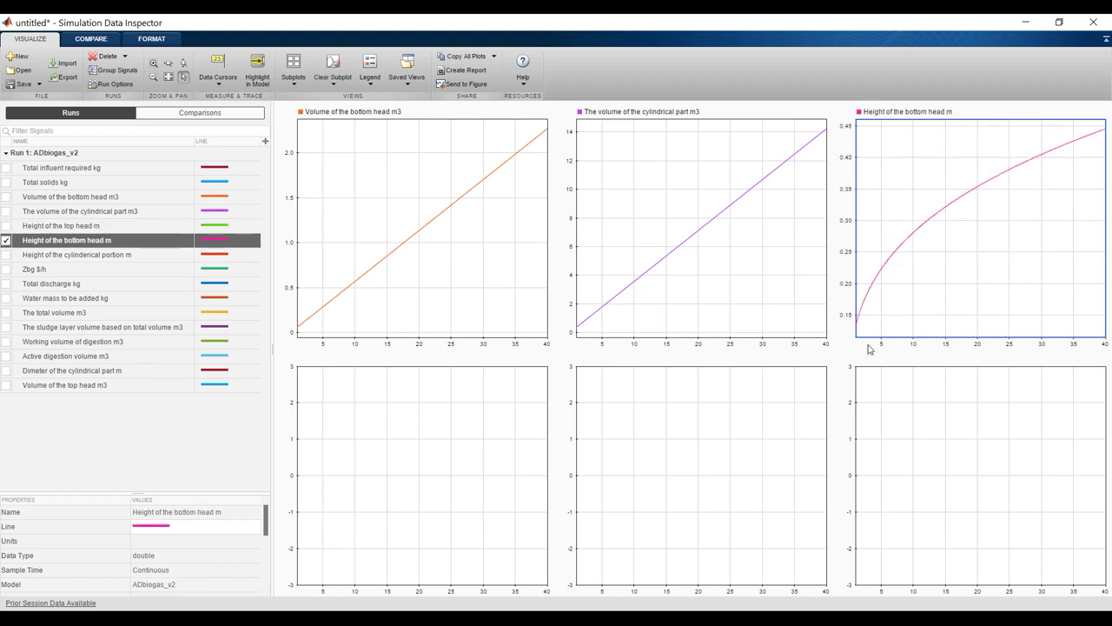
left_click(7, 255)
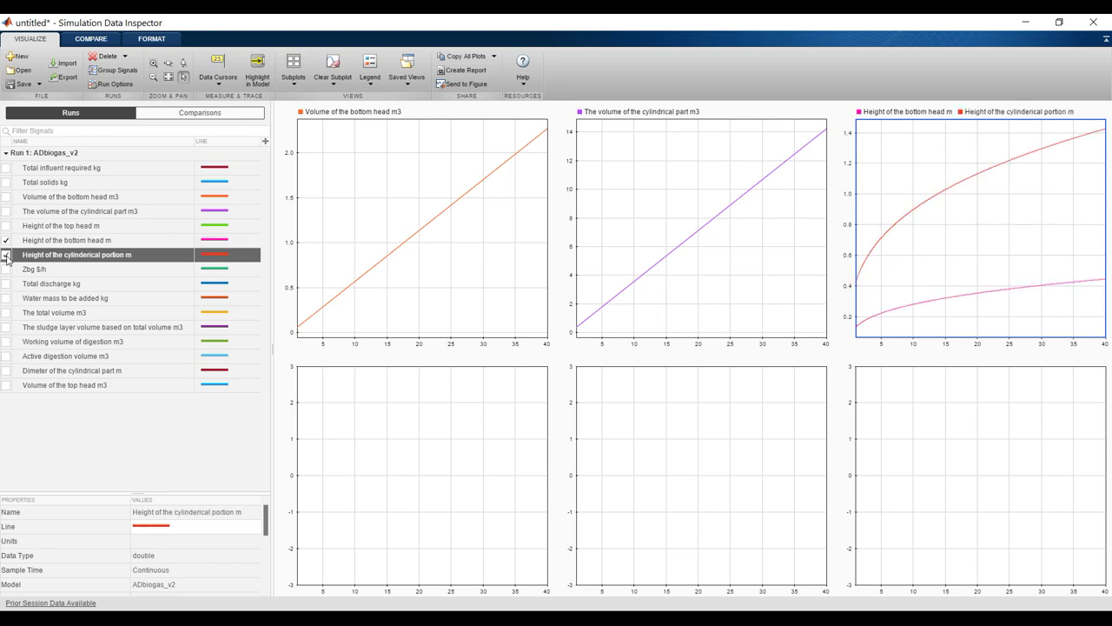
Step: Plot the Zbg $/h signal in the lower left subplot and make the lower middle subplot active
left_click(405, 483)
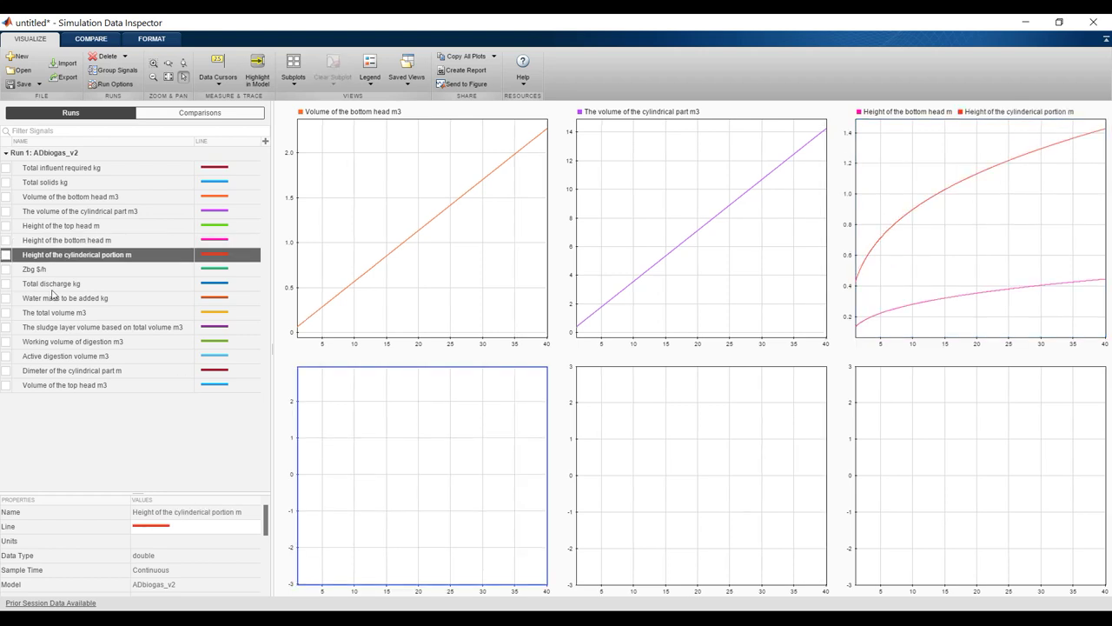
left_click(6, 269)
left_click(613, 460)
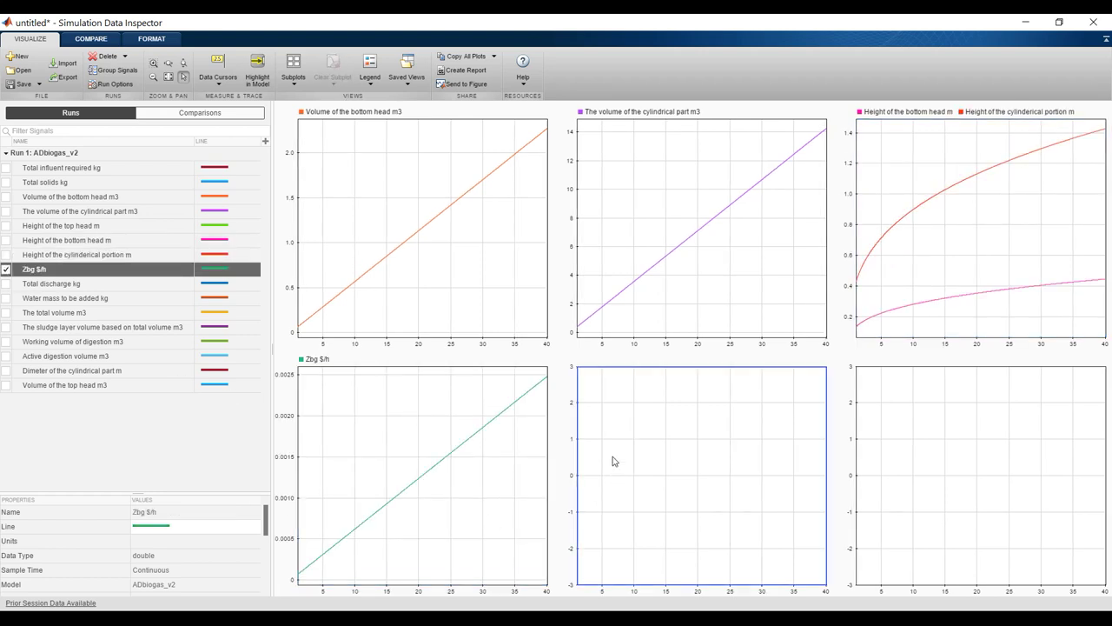
Step: Preview the Total discharge kg and Water mass to be added kg signals one at a time in the lower middle subplot
left_click(7, 286)
left_click(7, 286)
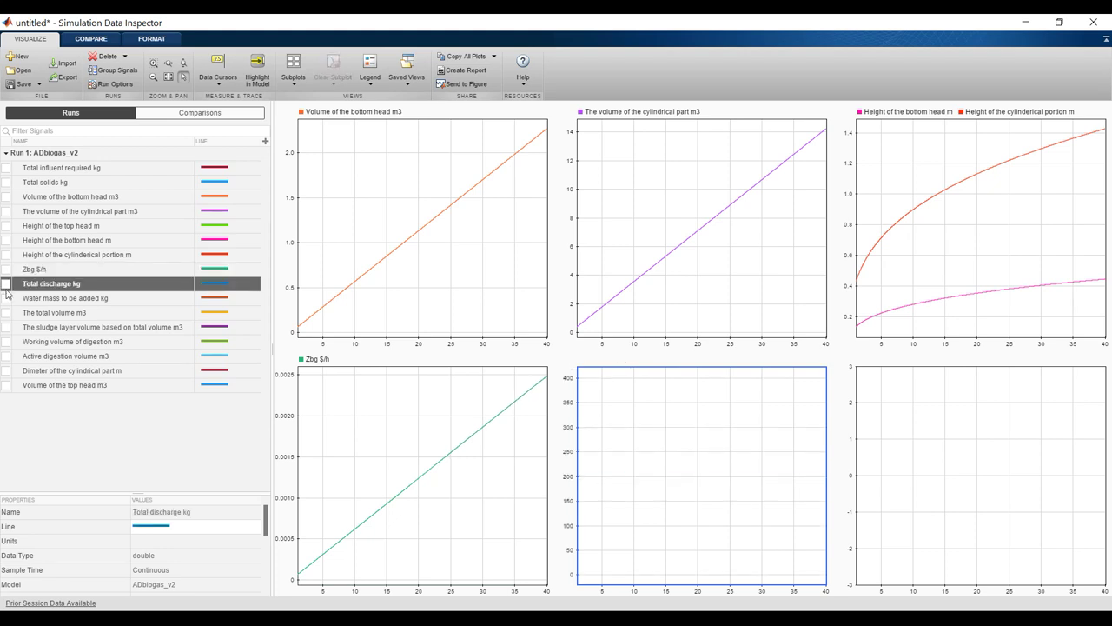
left_click(7, 300)
left_click(7, 302)
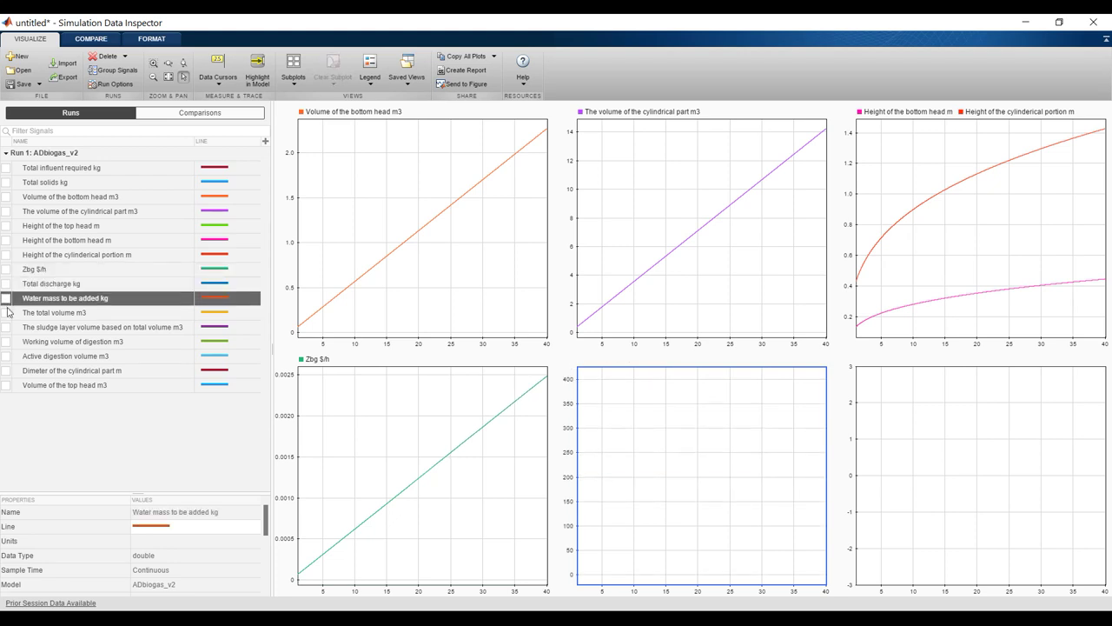
Step: Plot The total volume m3 together with Volume of the bottom head m3 in the upper left subplot, keeping the lower middle subplot empty
left_click(6, 313)
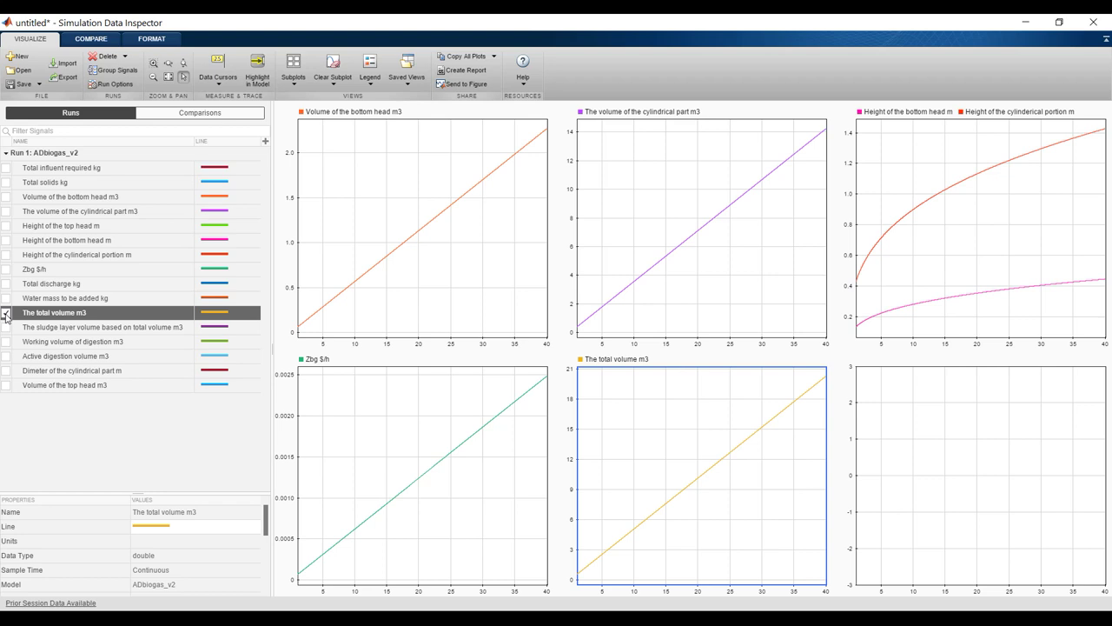
left_click(7, 314)
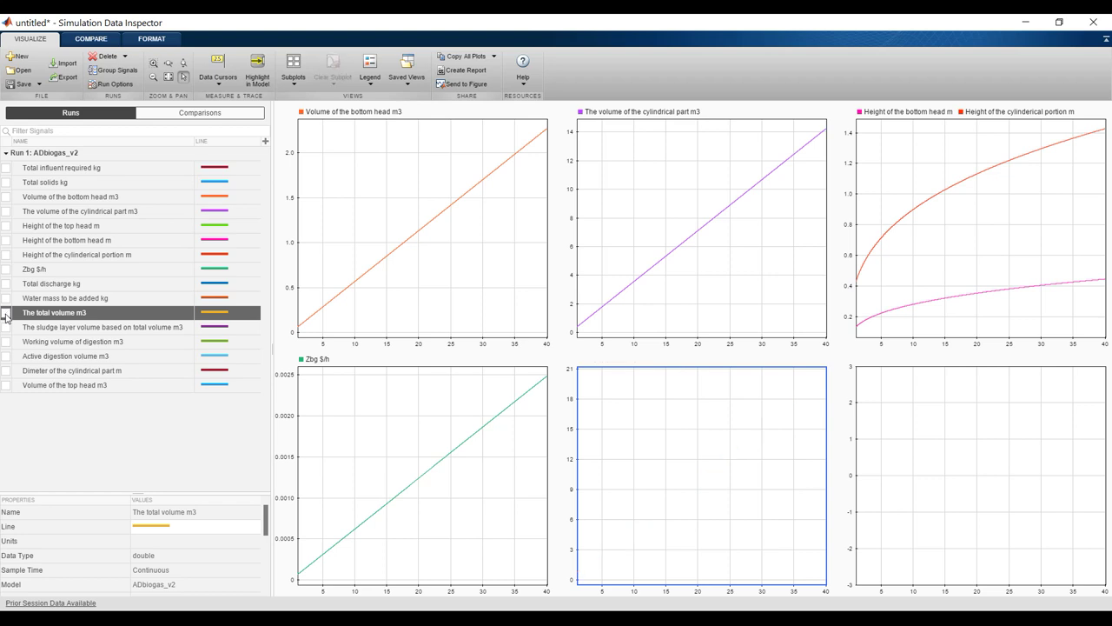
left_click(454, 249)
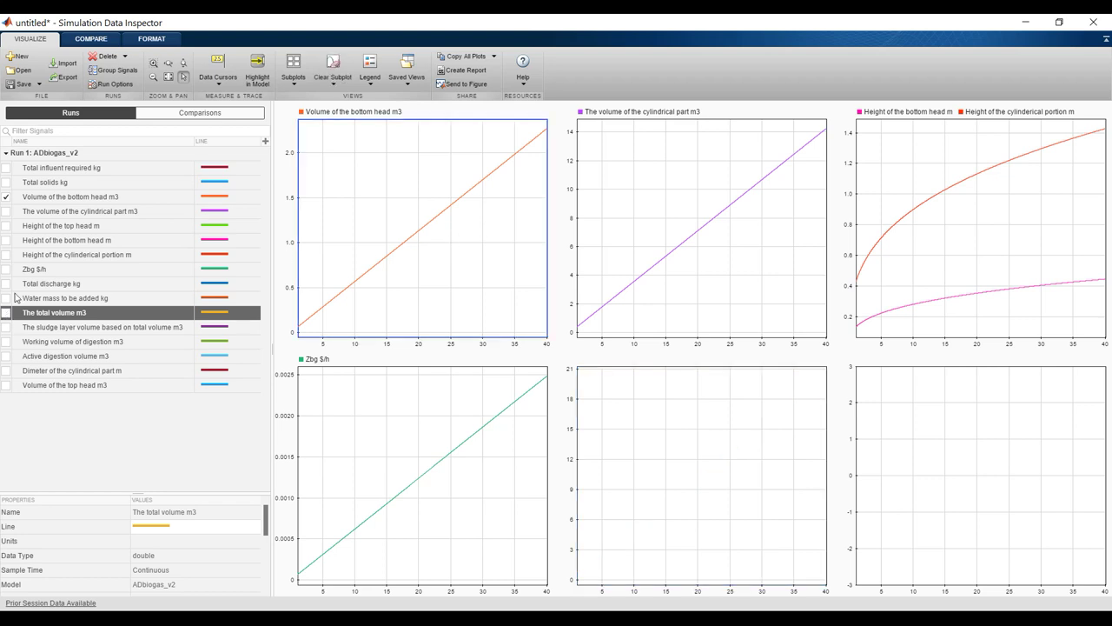
left_click(6, 313)
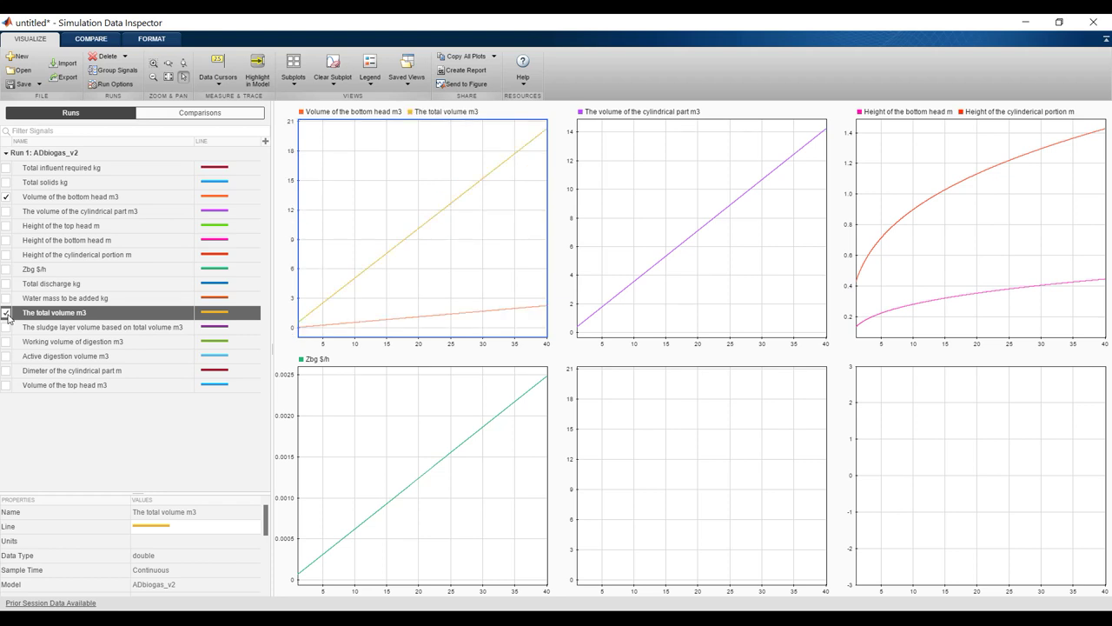
Step: Preview The sludge layer volume based on total volume m3 in the lower middle subplot and clear it again
left_click(659, 424)
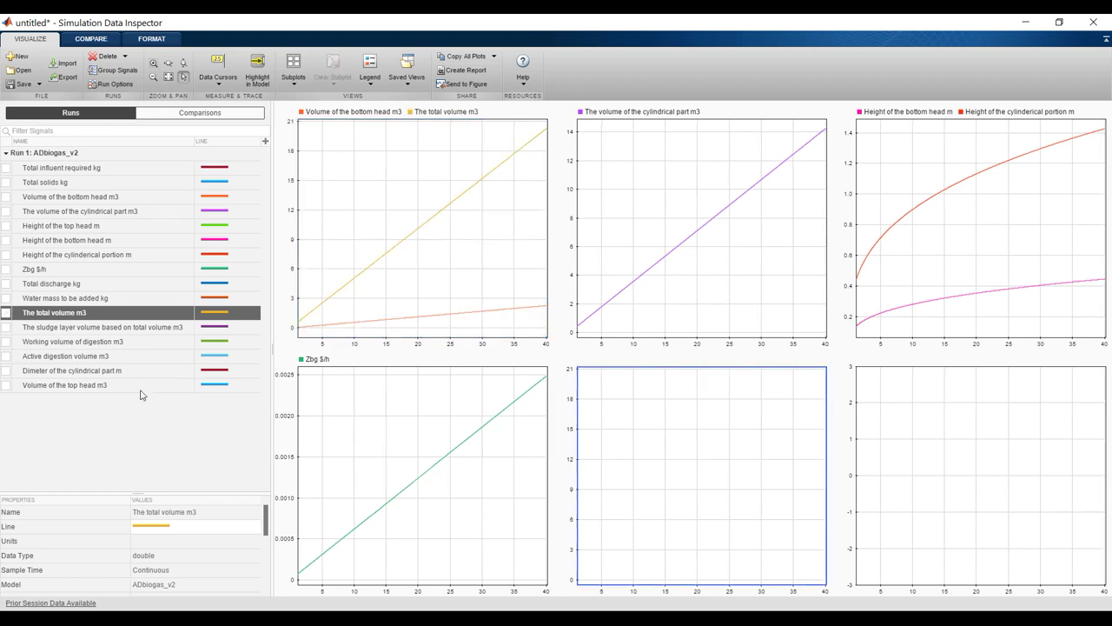
left_click(6, 327)
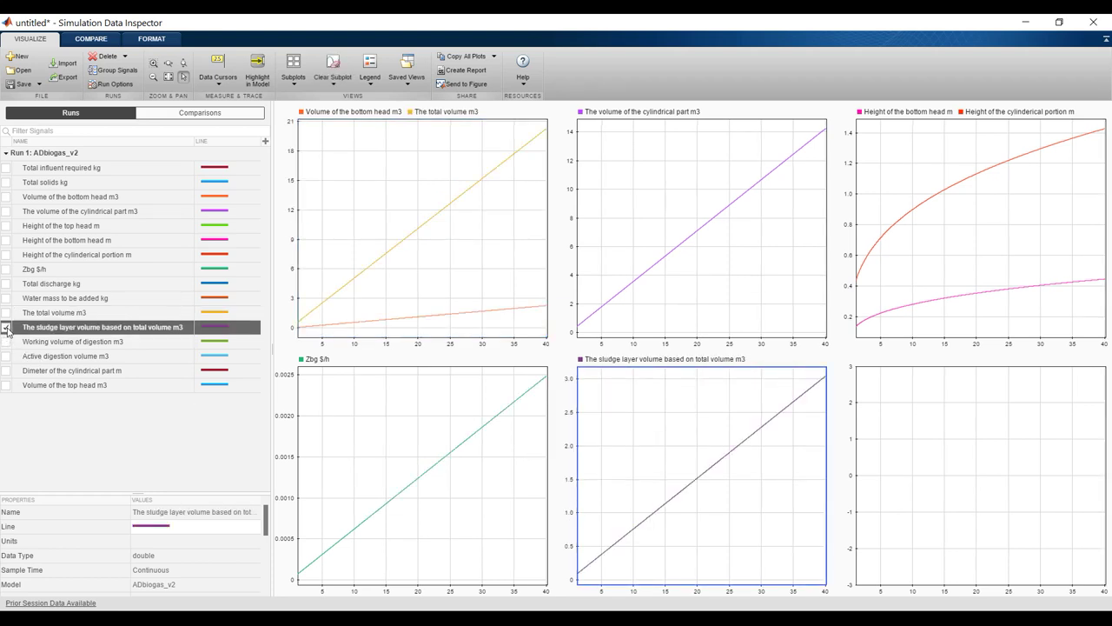
left_click(6, 327)
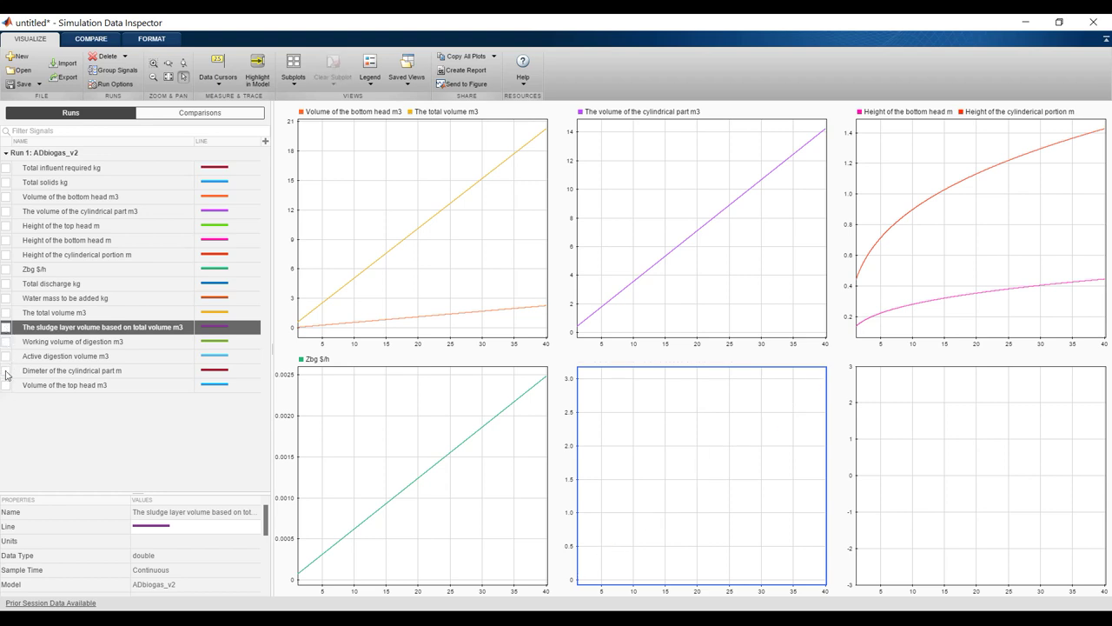
Step: Plot Dimeter of the cylindrical part m with the two heights in the upper right subplot rather than in the lower middle one
left_click(6, 371)
left_click(7, 372)
left_click(930, 253)
left_click(6, 371)
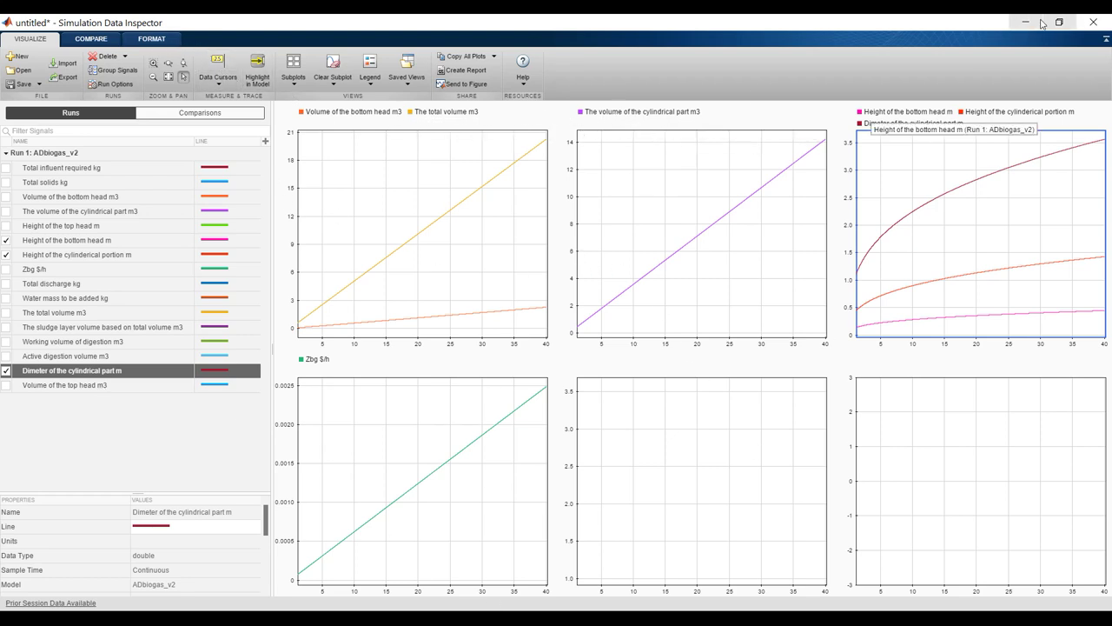
Step: Close the Simulation Data Inspector, set the simulation stop time to 50, save the model and run it
left_click(1093, 22)
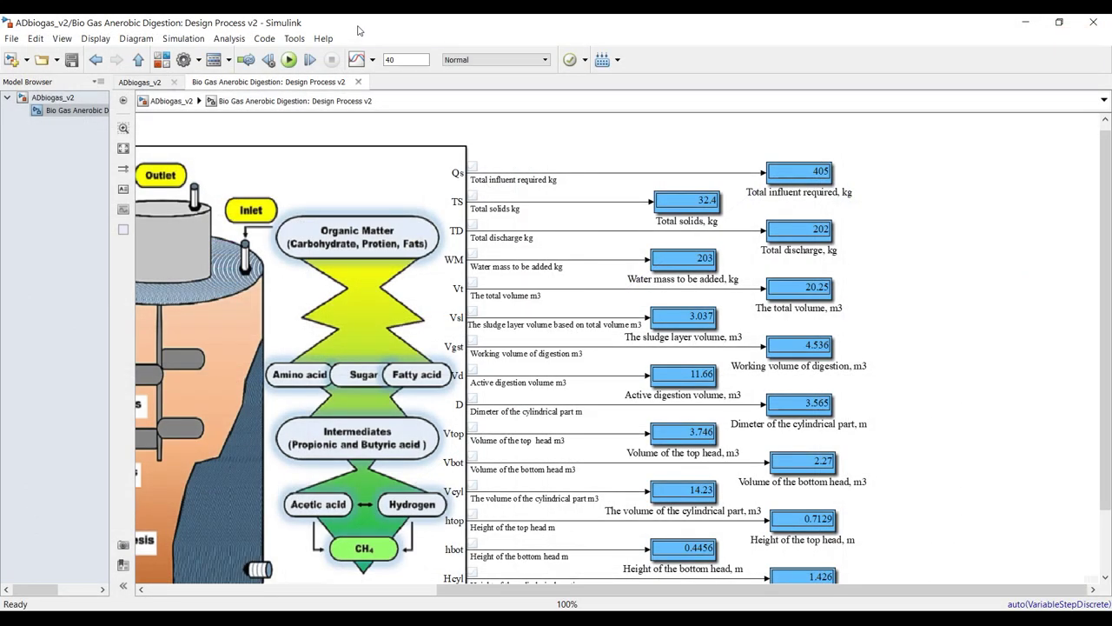
double_click(409, 57)
type("50")
key("Return")
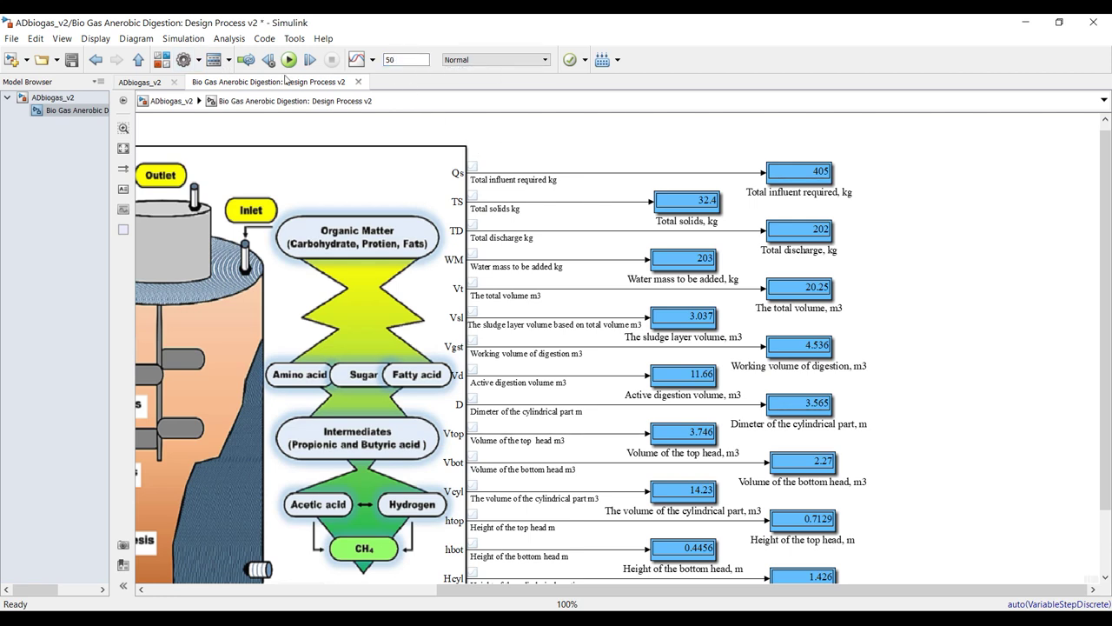
left_click(71, 59)
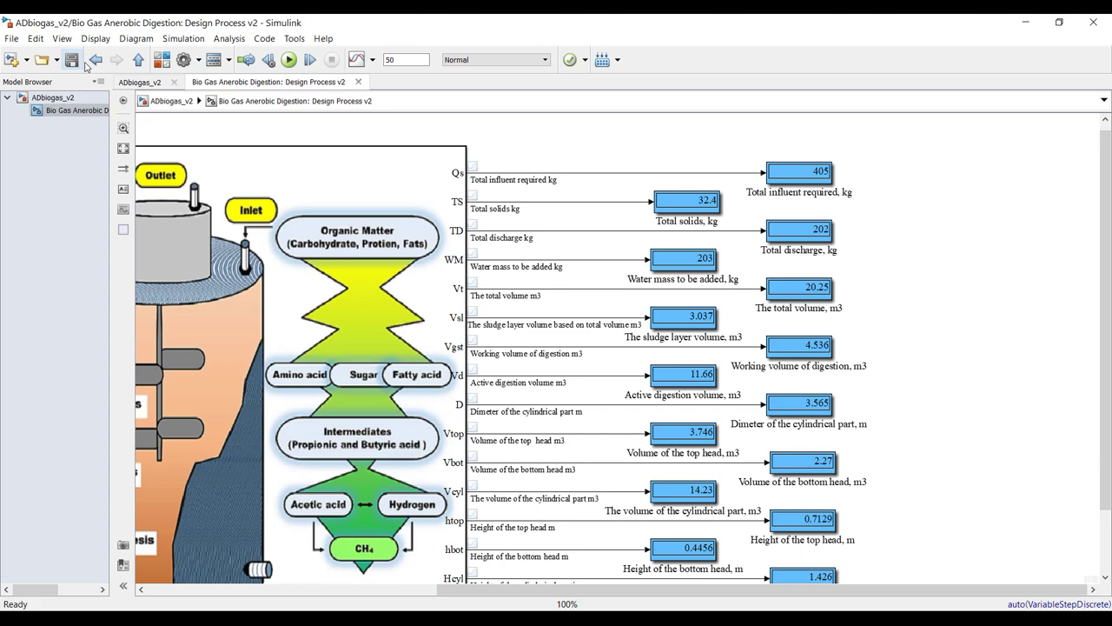
left_click(290, 59)
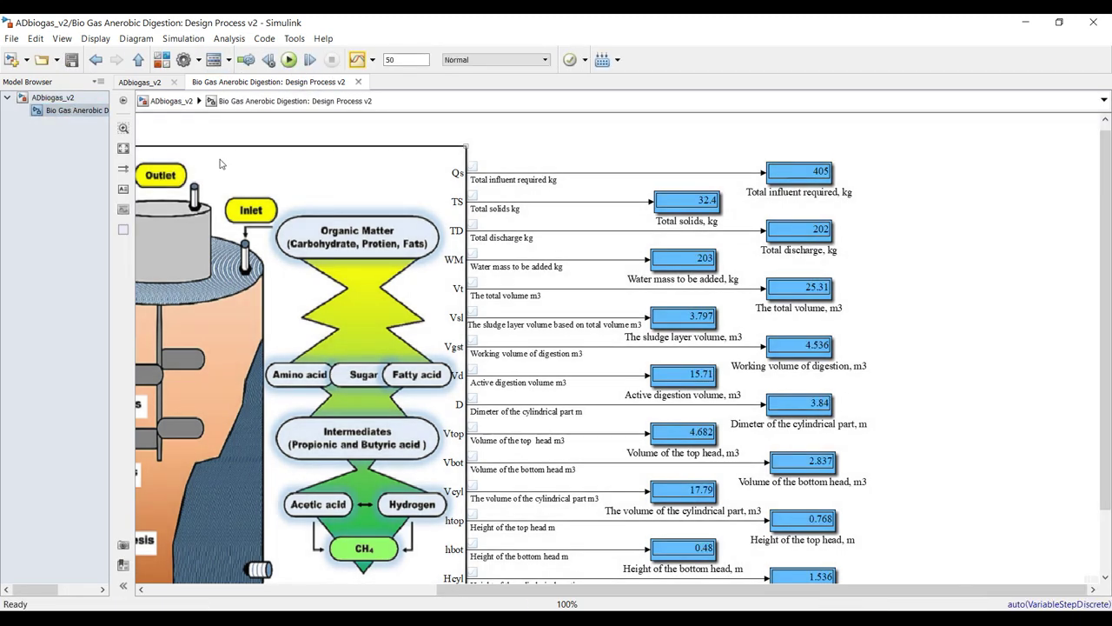
Step: Reopen the Simulation Data Inspector, lengthen the signal list, and add Run 2's Dimeter of the cylindrical part m to the upper right subplot
left_click(356, 60)
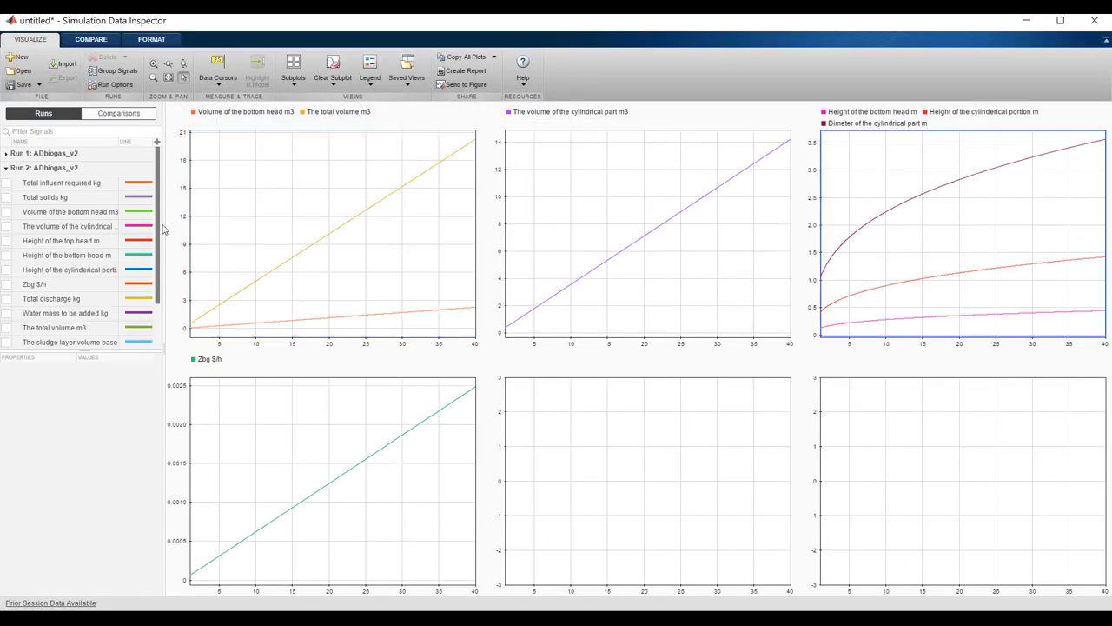
left_click_drag(156, 228, 159, 275)
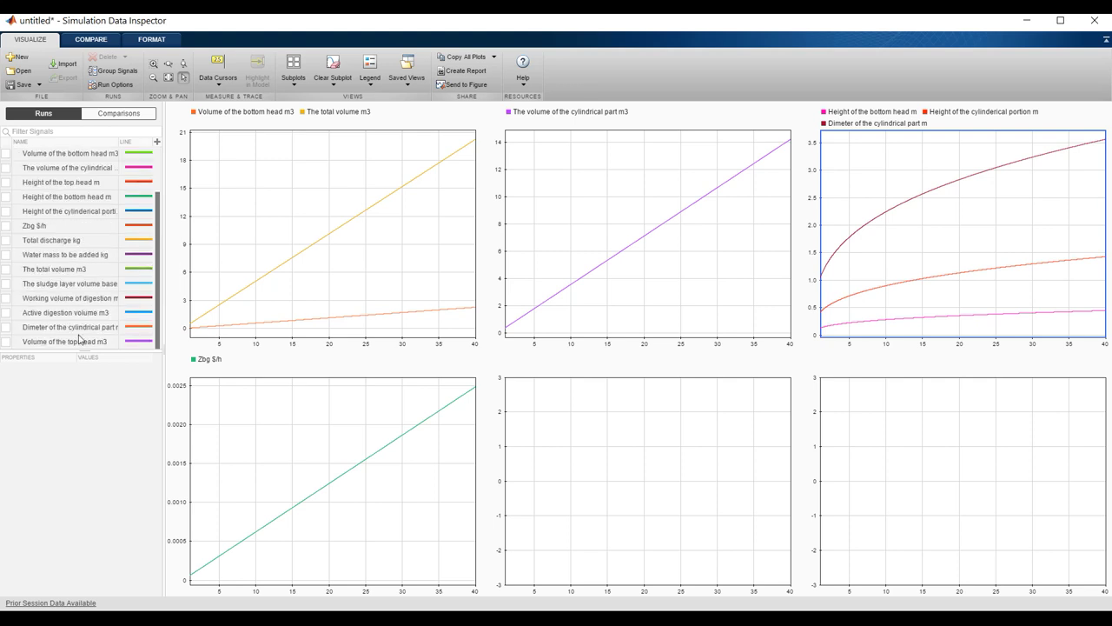
left_click_drag(71, 351, 71, 428)
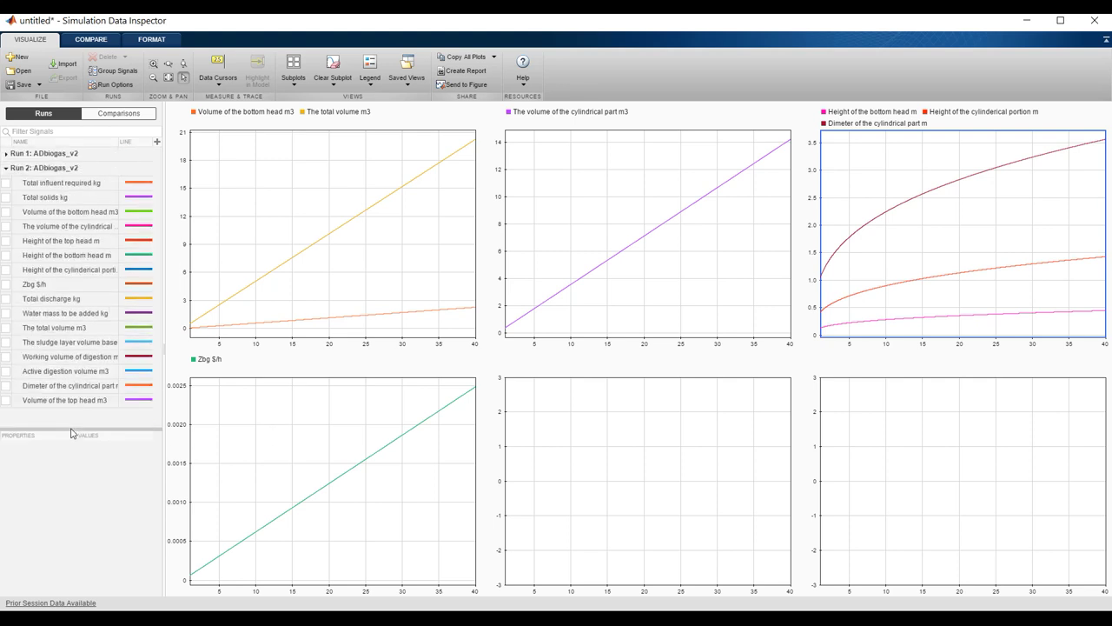
left_click(6, 387)
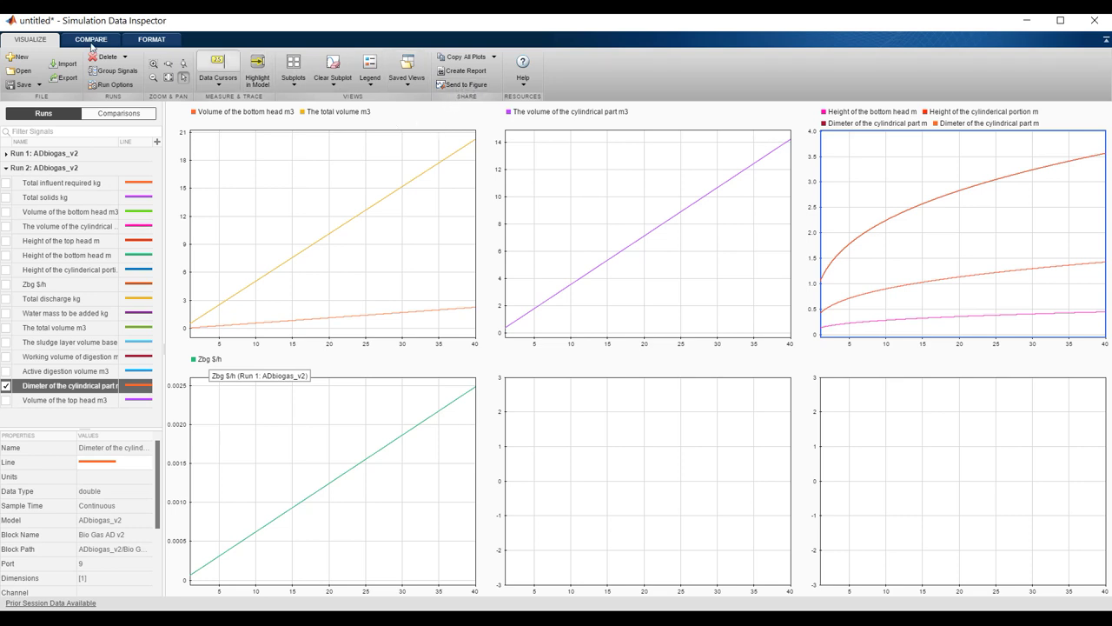
Step: Delete all runs and signals from the Simulation Data Inspector and close it
left_click(126, 58)
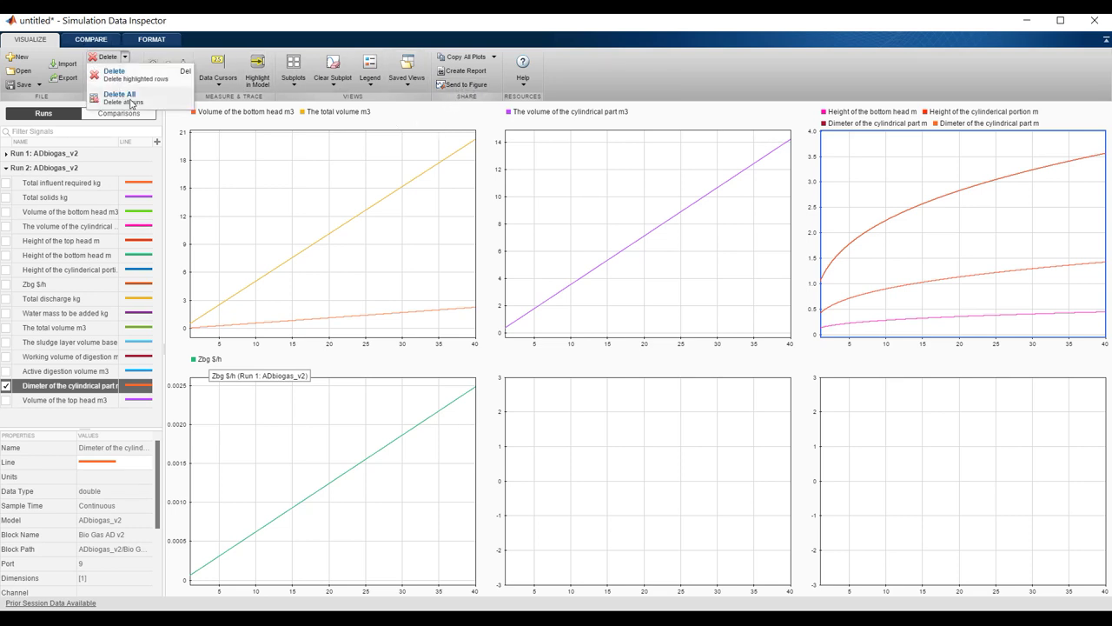
left_click(128, 97)
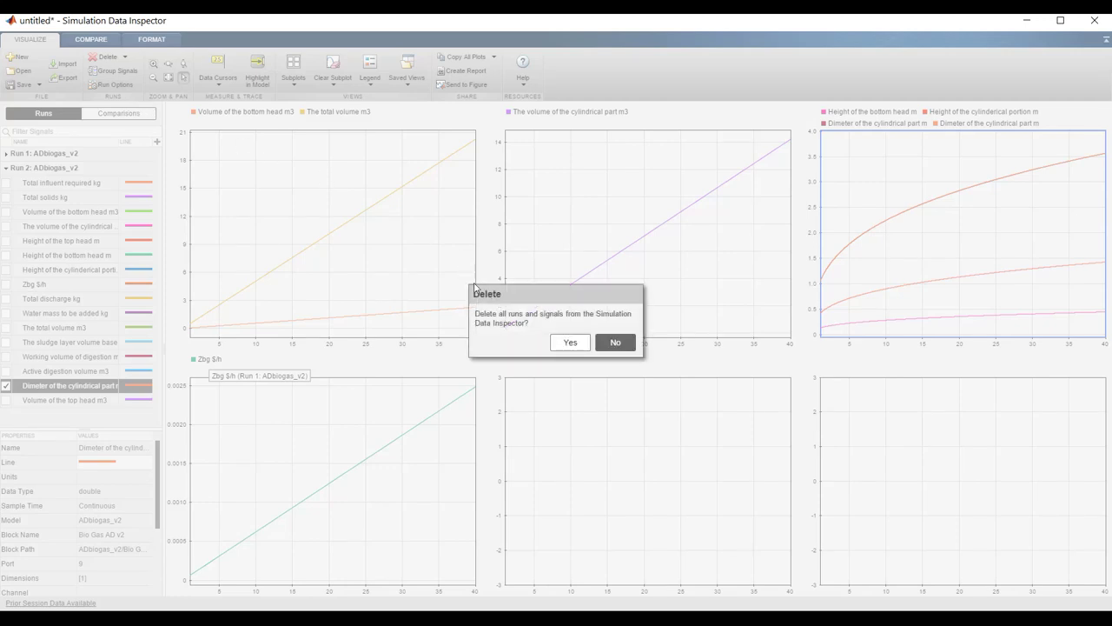
left_click(572, 349)
left_click(1094, 20)
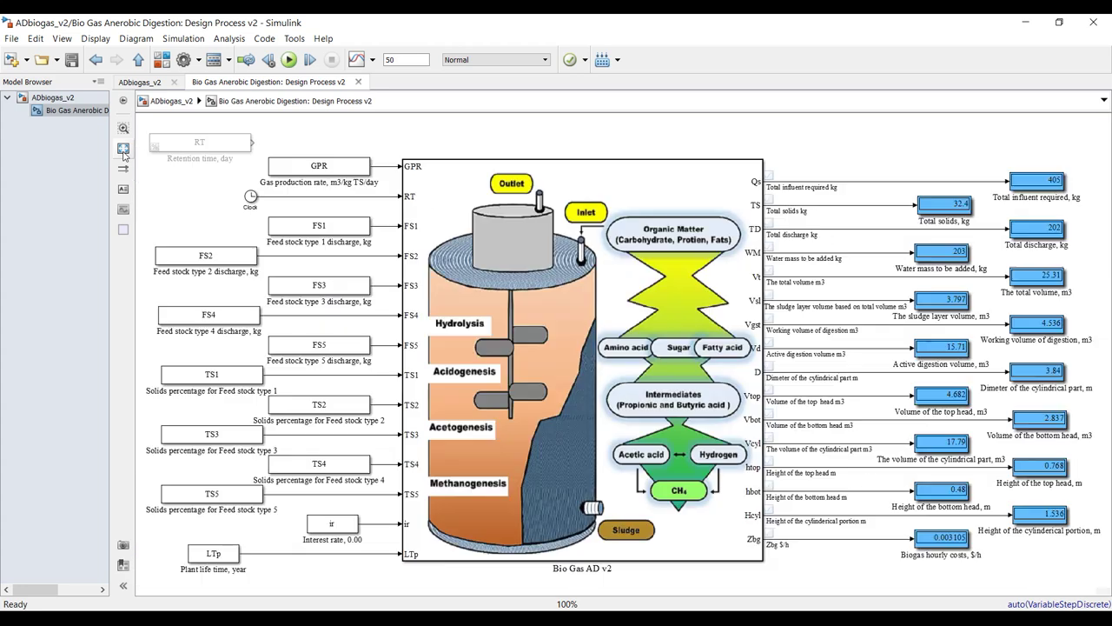
Step: Take the GPR gas production rate block off its input, place it below the disabled RT block and comment it out
left_click(123, 149)
scroll(274, 167, "up", 4)
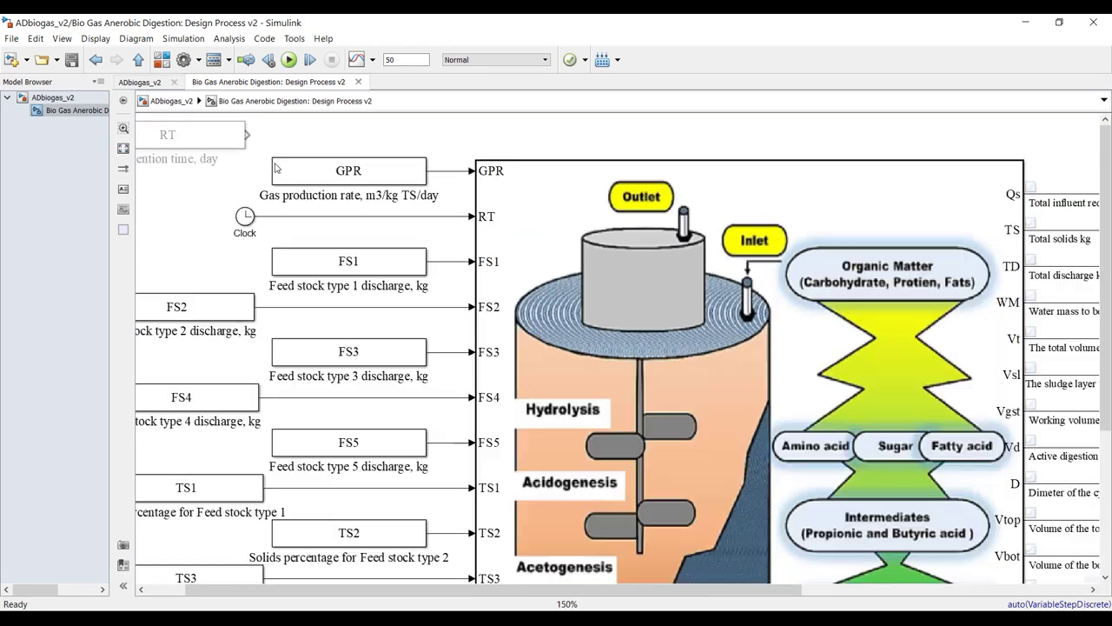
scroll(269, 165, "down", 4)
left_click(314, 173)
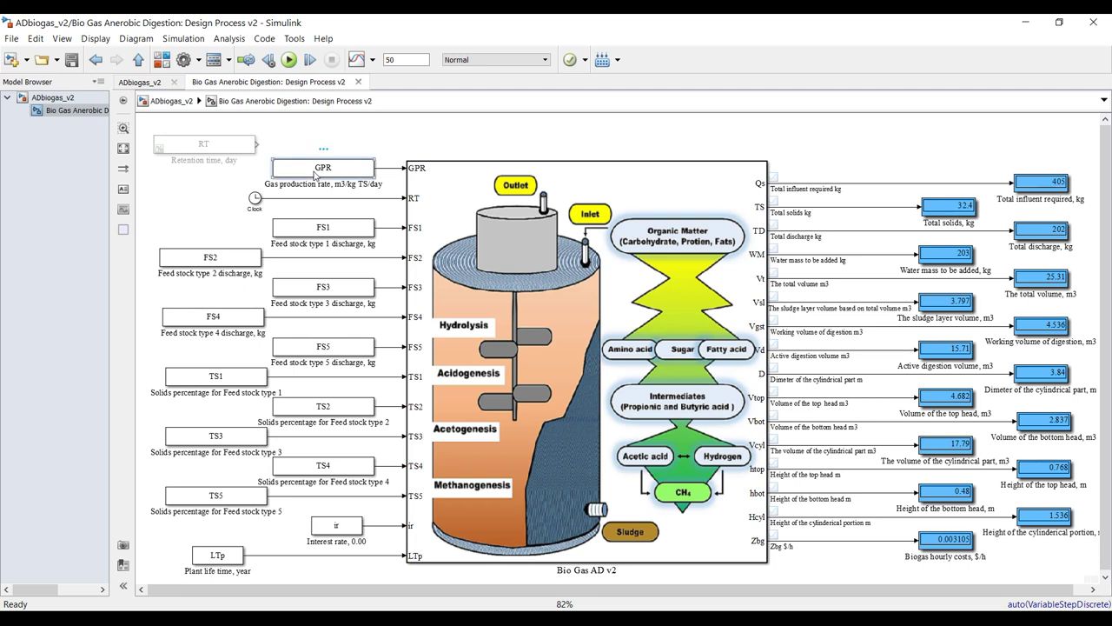
key("Delete")
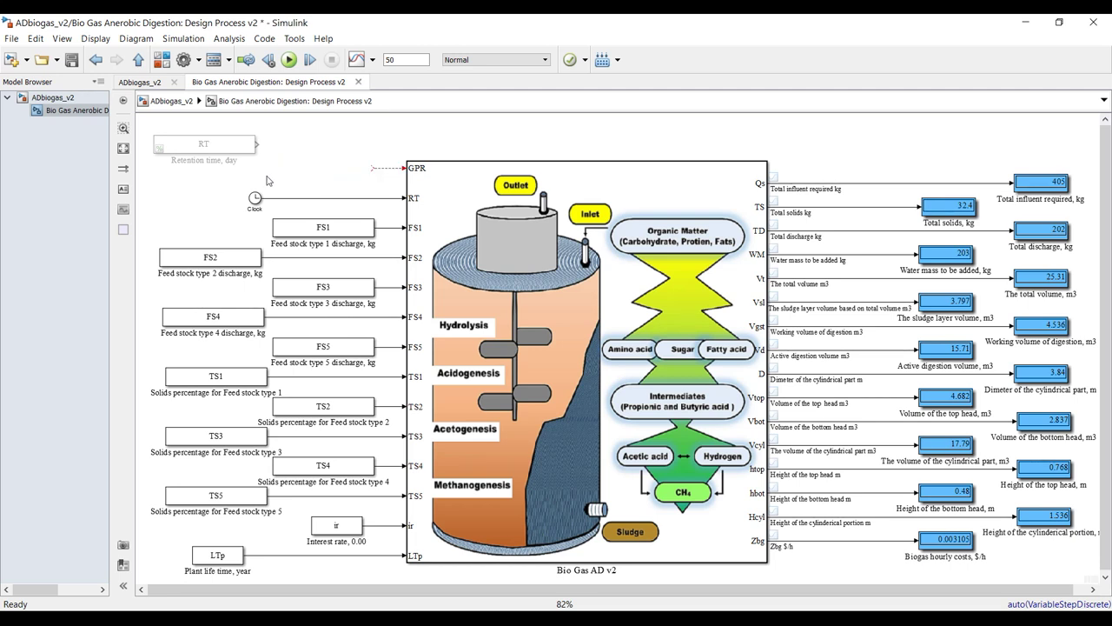
key("ctrl+v")
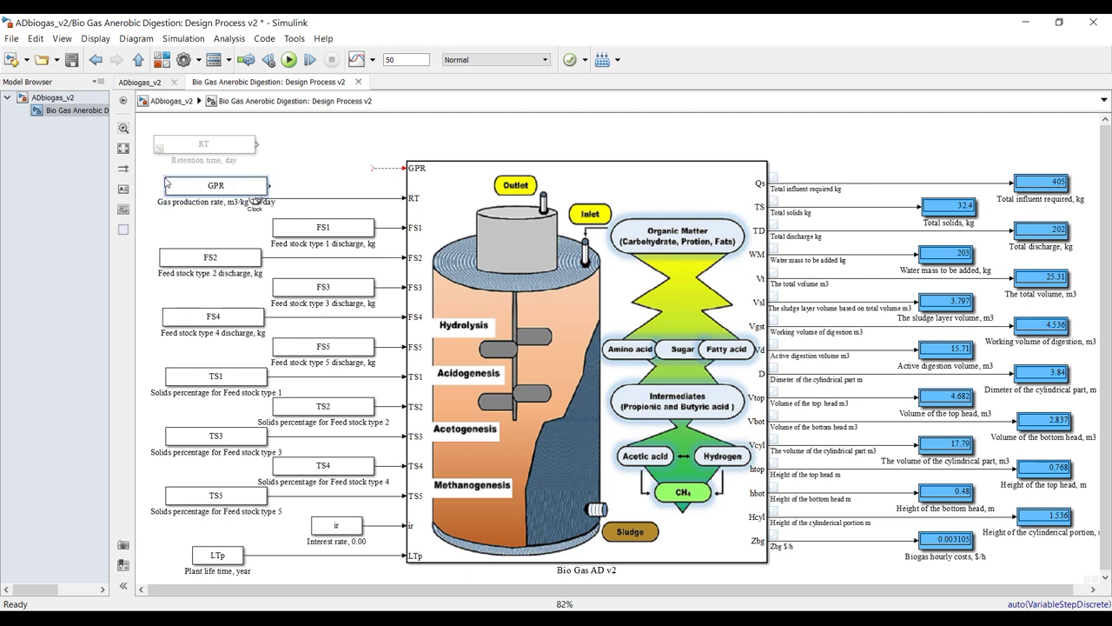
left_click_drag(207, 191, 192, 190)
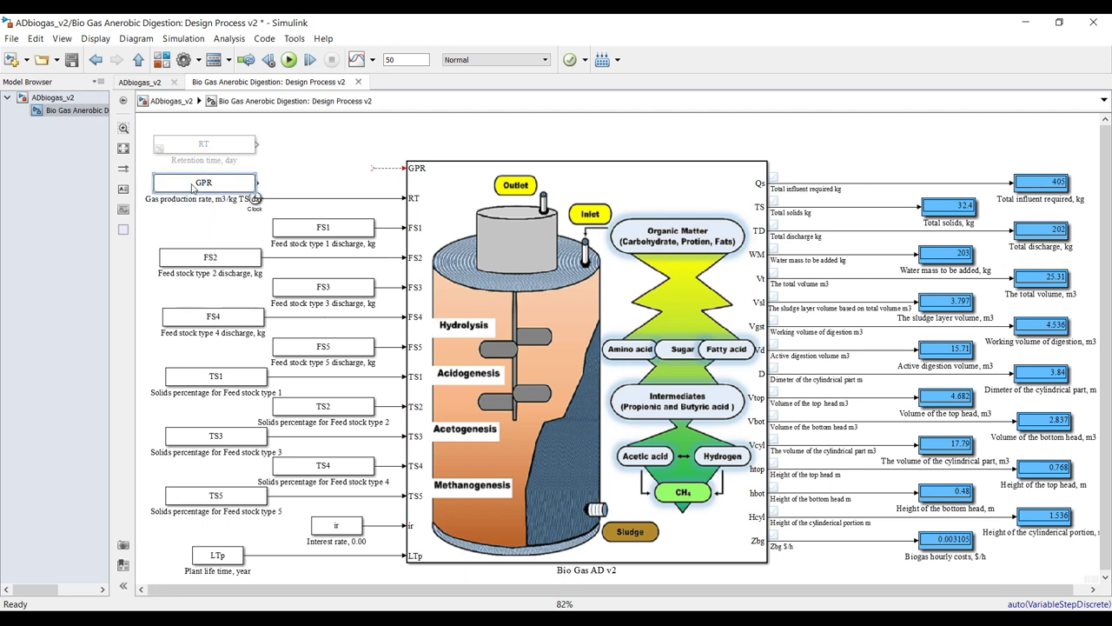
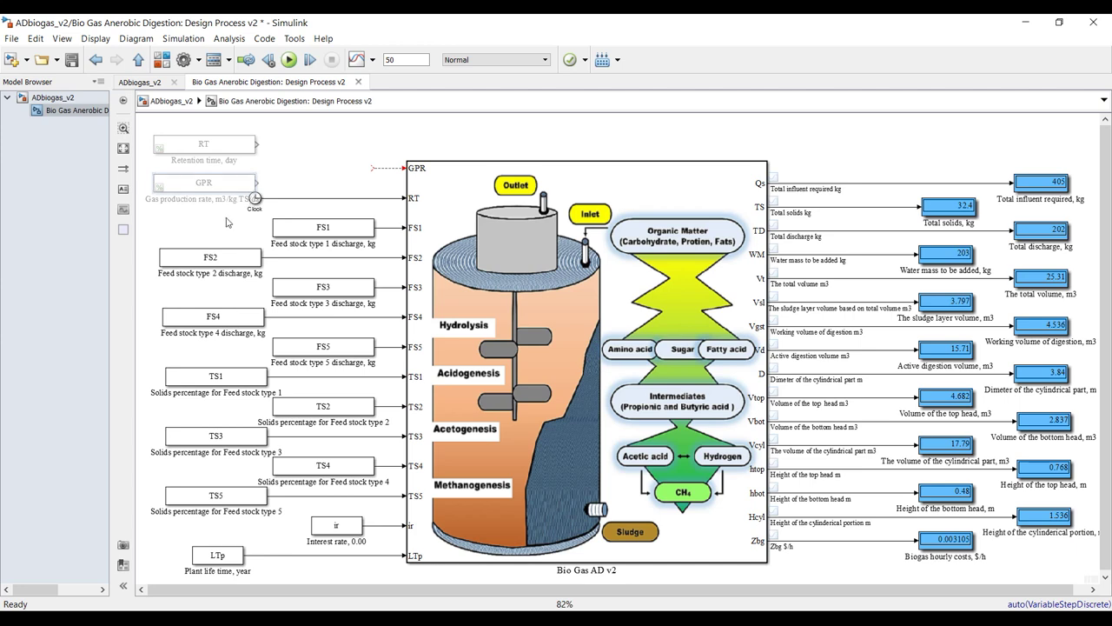
left_click_drag(229, 158, 275, 183)
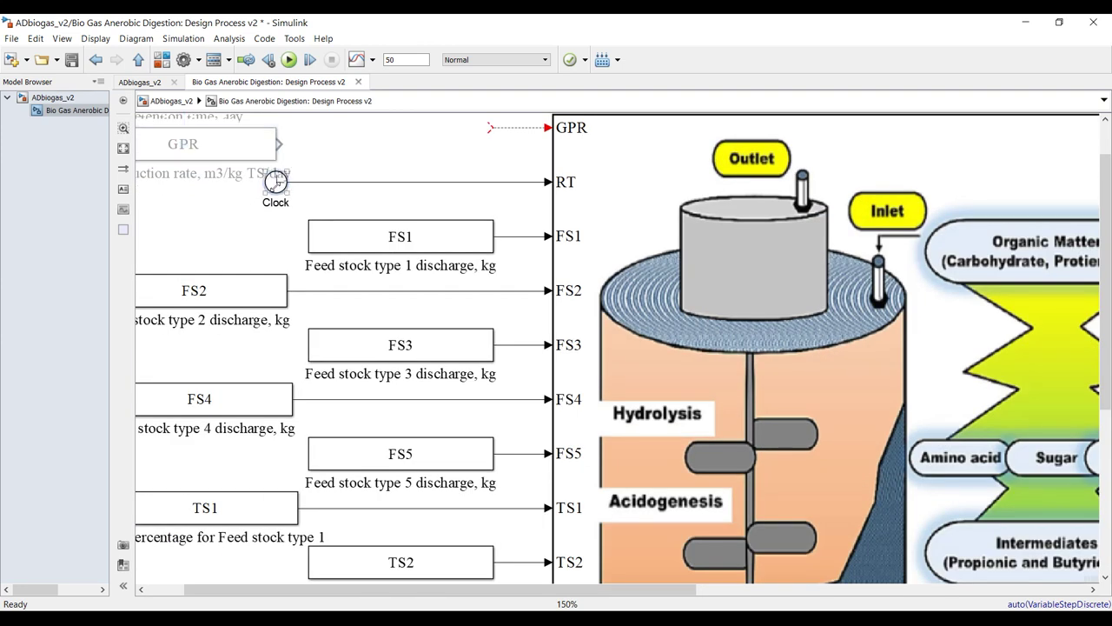
right_click(275, 181)
left_click(304, 215)
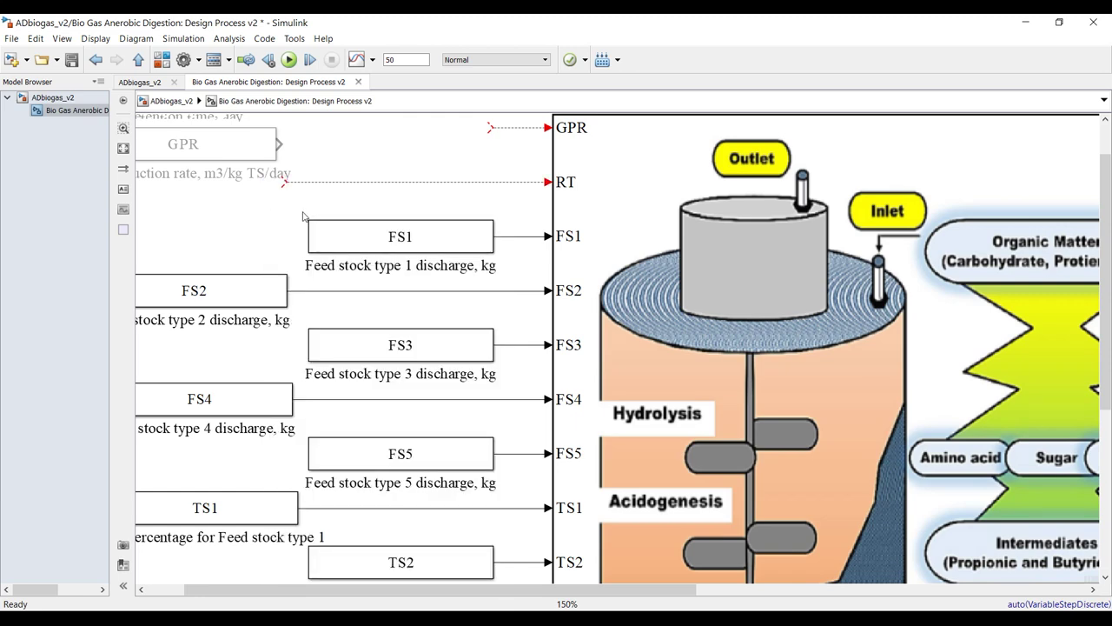
key("ctrl+z")
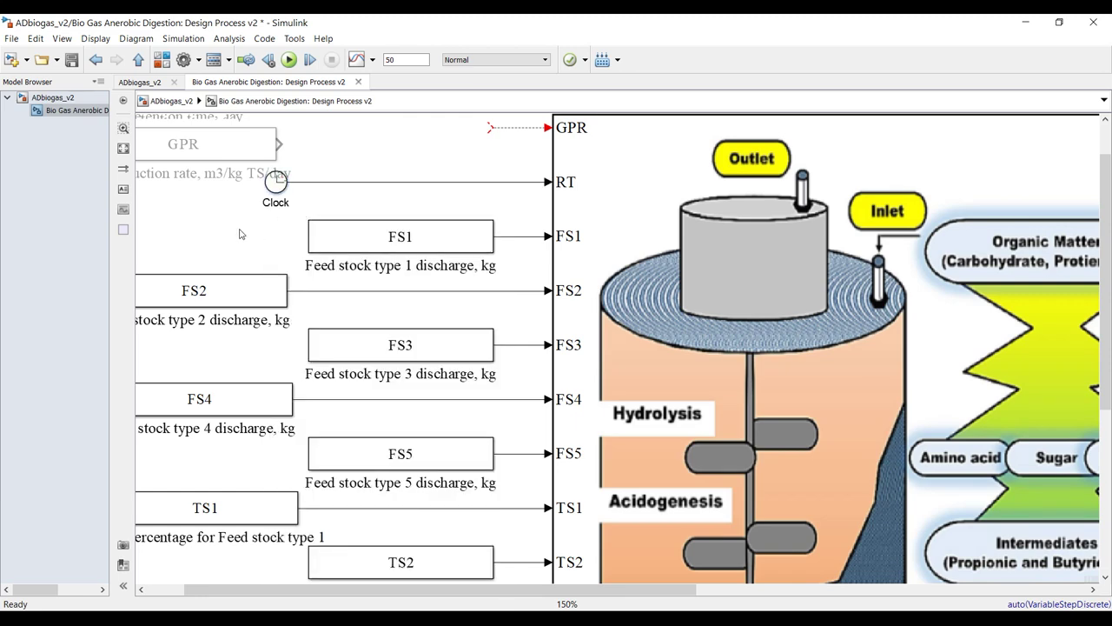
Step: Shift the commented-out RT and GPR blocks clear of the Clock, and connect a copy of the Clock block to the GPR input
scroll(339, 244, "down", 2)
left_click_drag(159, 122, 189, 180)
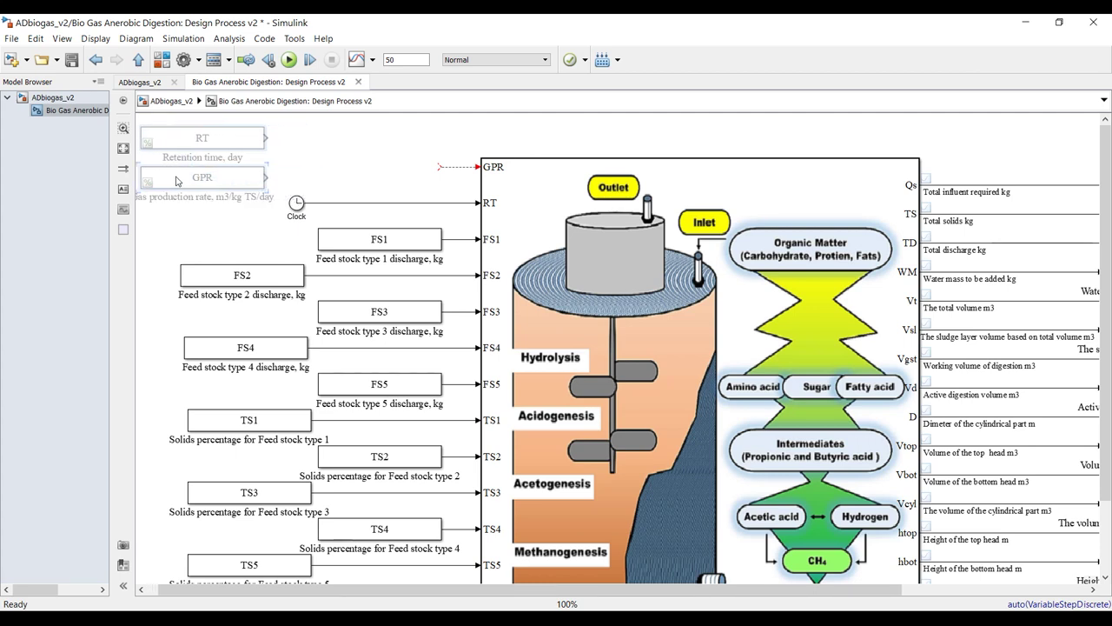
left_click_drag(299, 207, 425, 167)
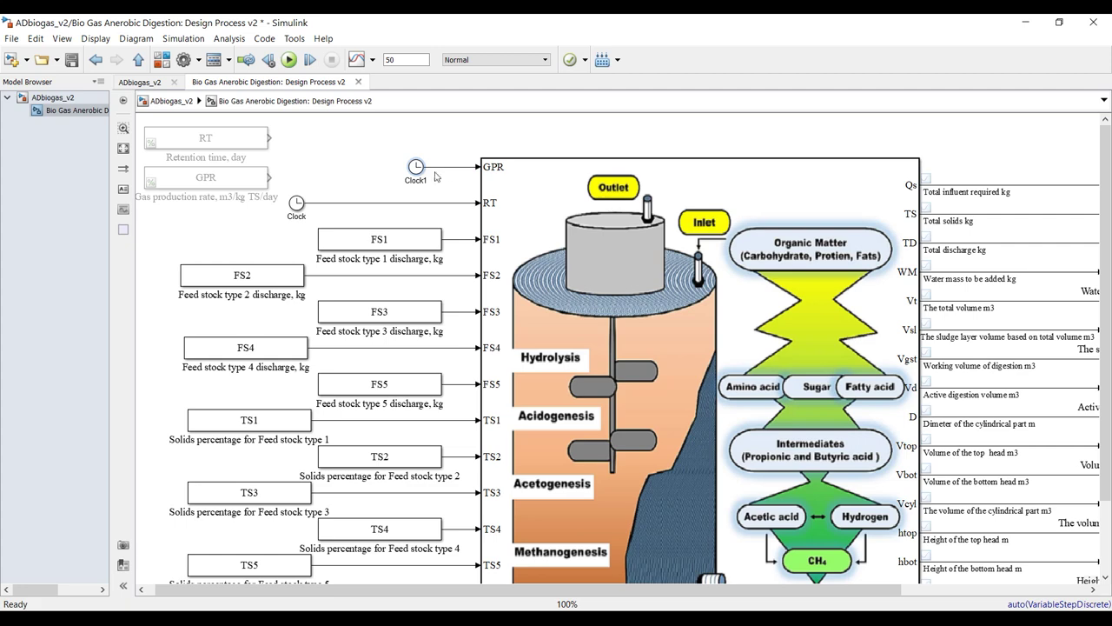
left_click(443, 152)
scroll(442, 152, "up", 3)
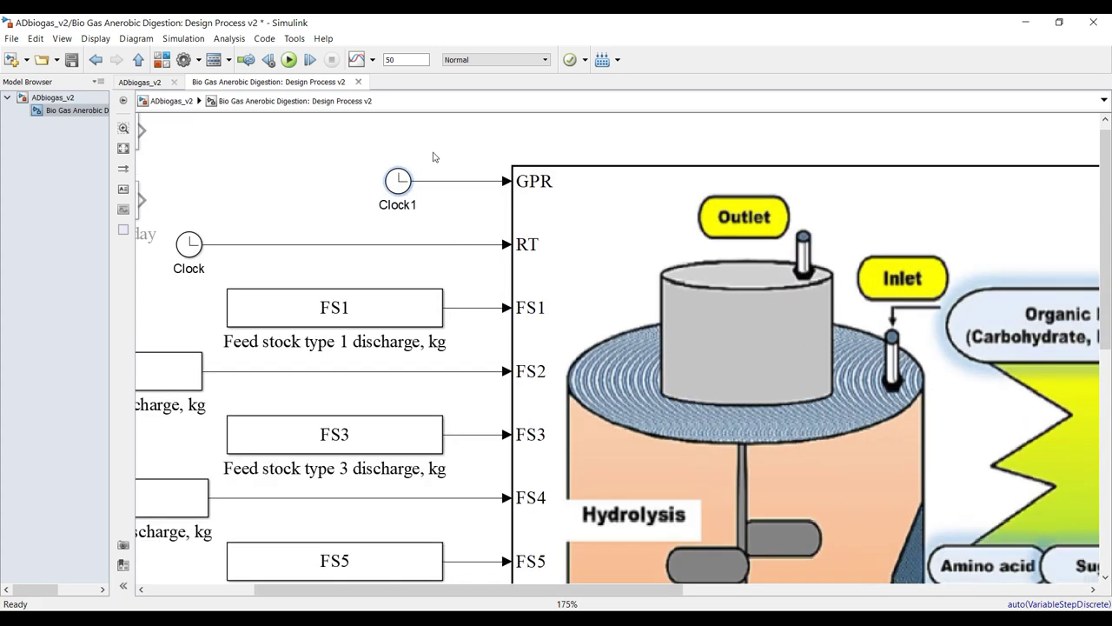
scroll(428, 158, "down", 1)
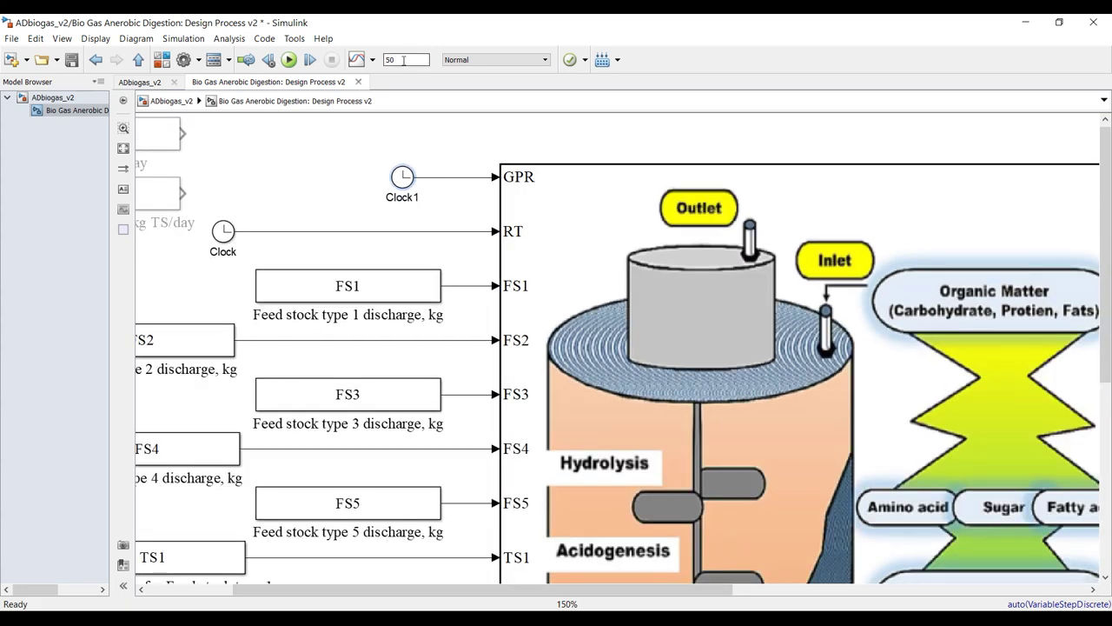
scroll(415, 167, "down", 1)
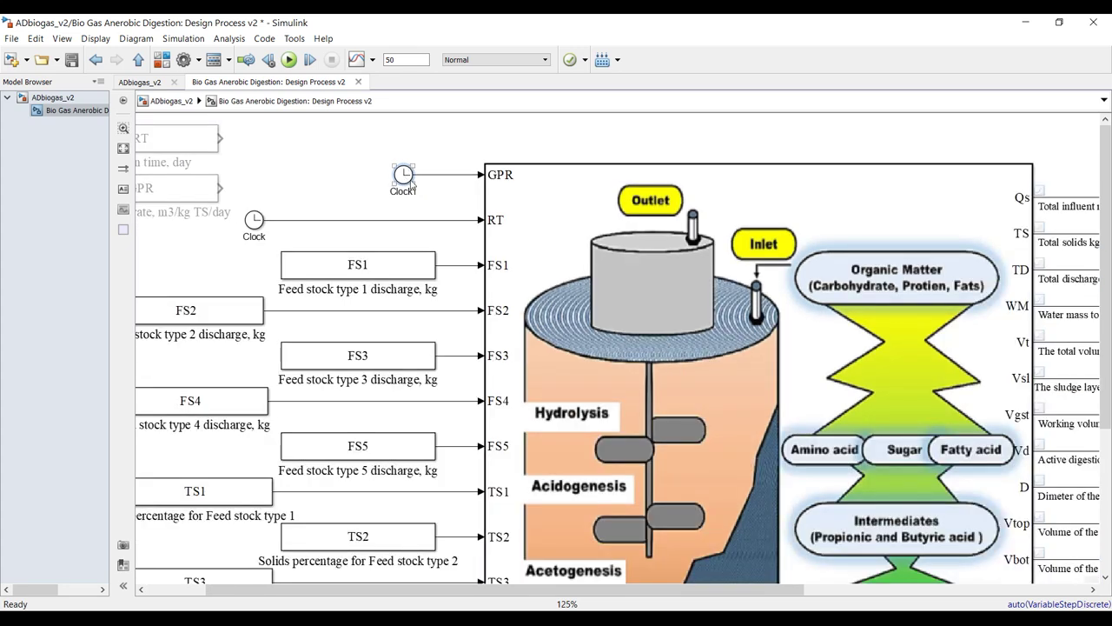
Step: Save the model, reopen the top-level digestion block's parameters and set feed stock Type3 to 10*5
left_click(72, 61)
left_click(54, 97)
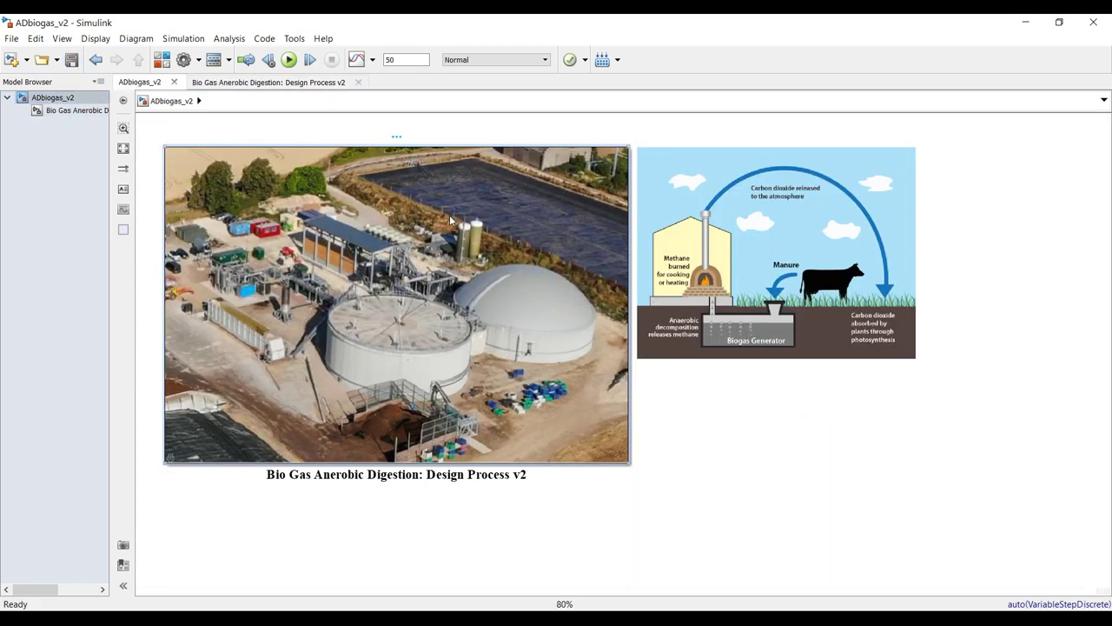
double_click(557, 298)
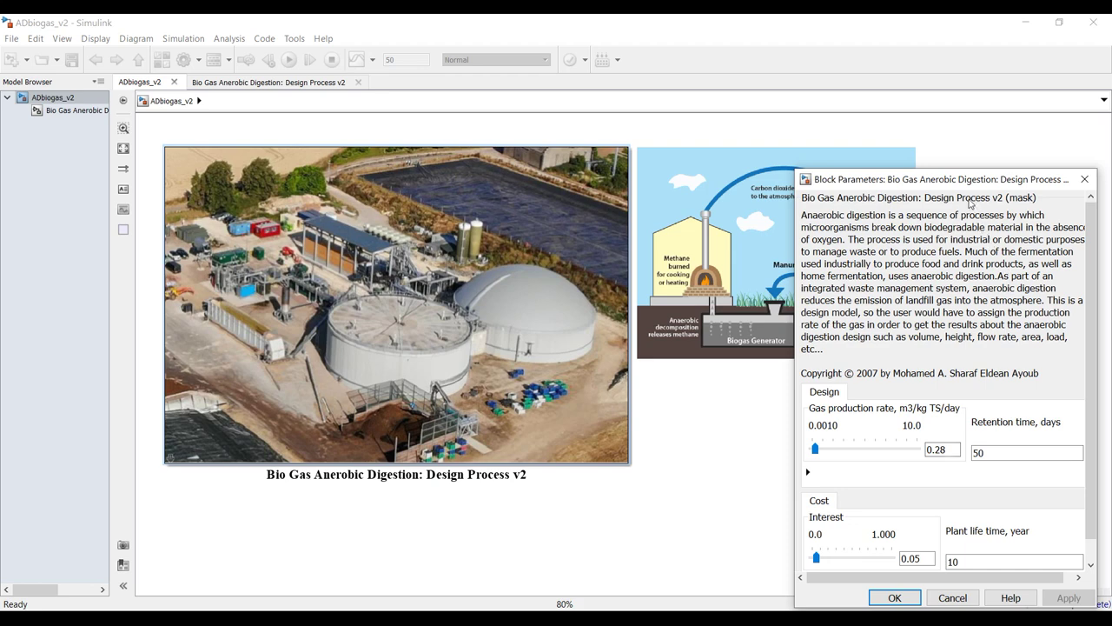
left_click_drag(963, 181, 533, 95)
double_click(603, 367)
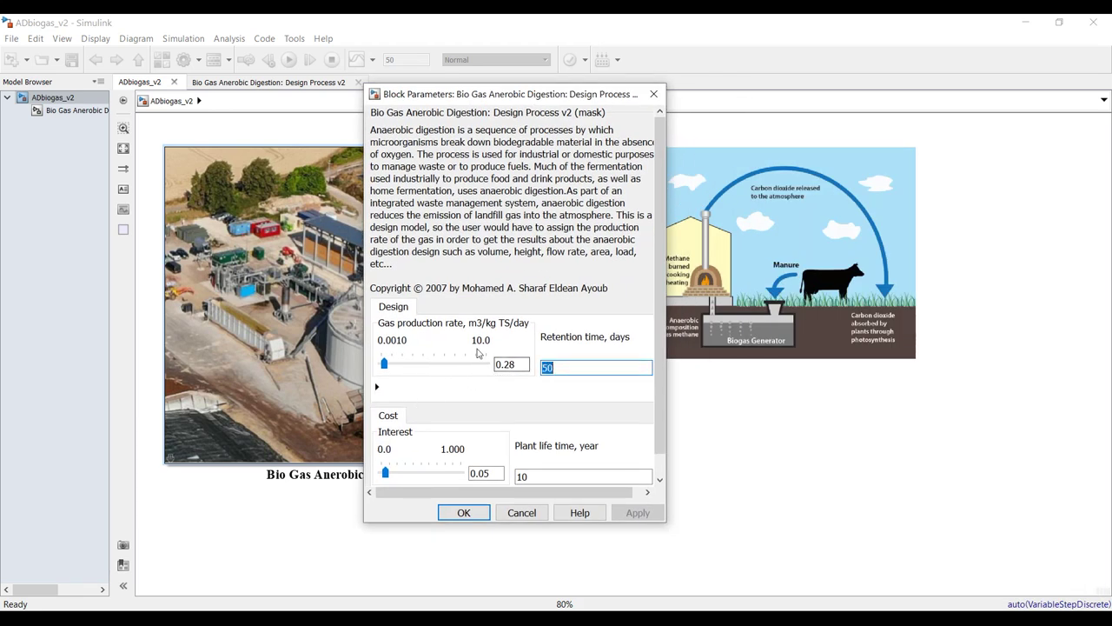
left_click_drag(667, 370, 791, 380)
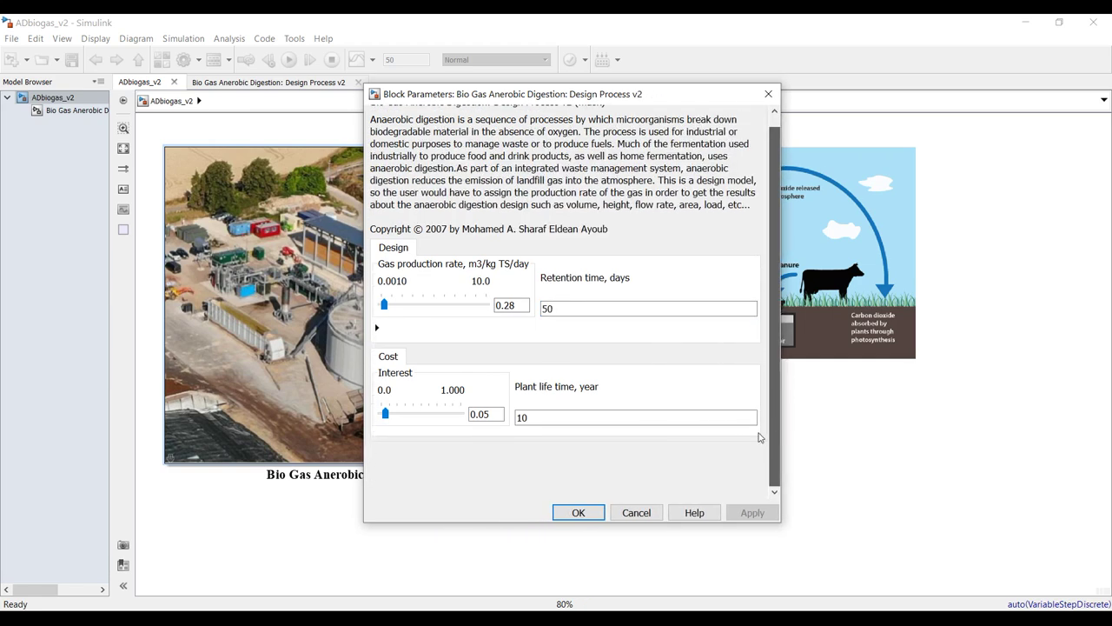
left_click(379, 330)
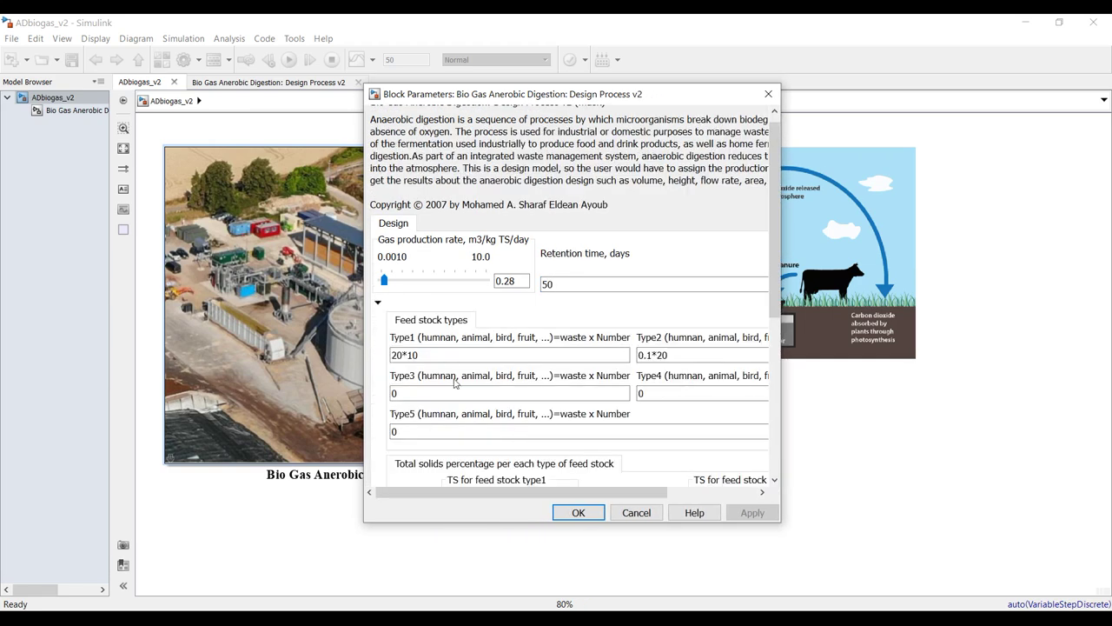
double_click(412, 392)
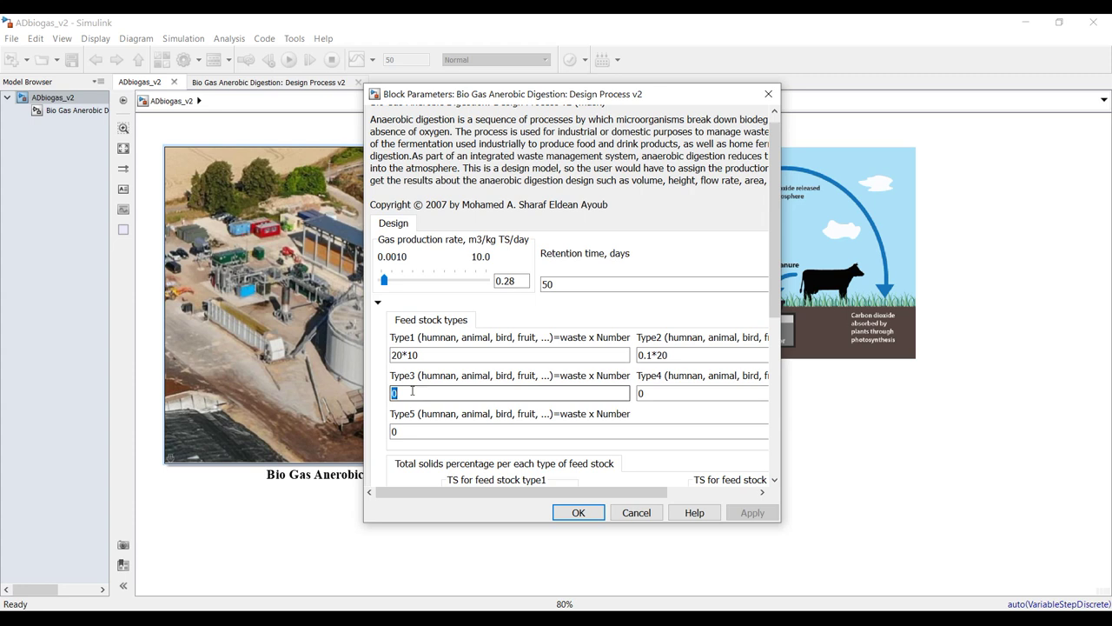
type("10*5")
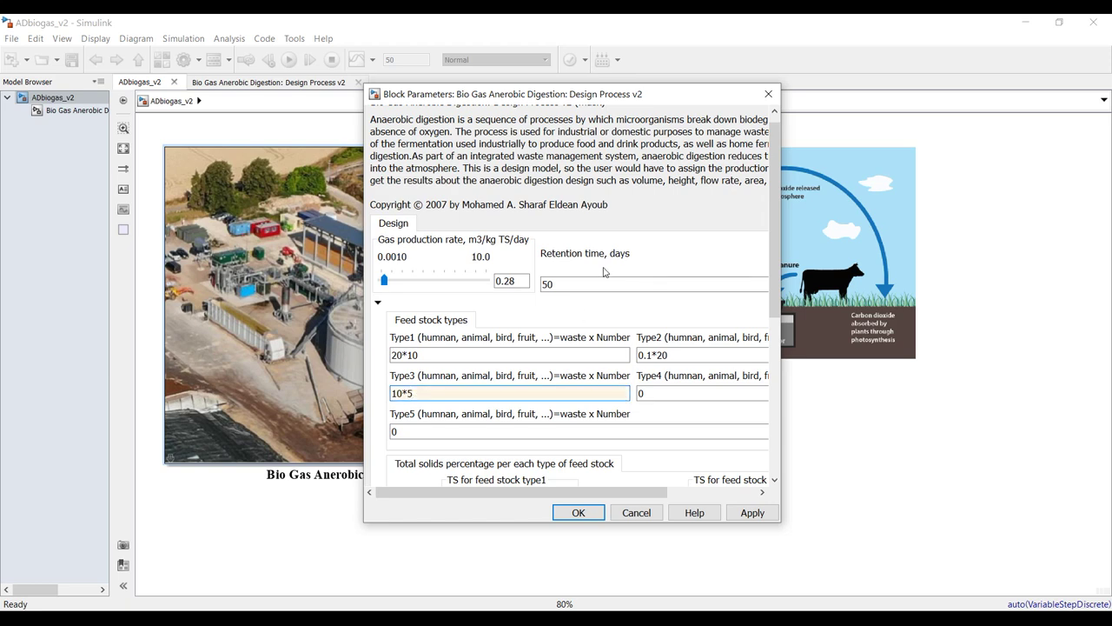
Step: Edit the total solids fraction for feed stock type3, then apply and accept the block parameters
left_click_drag(775, 298, 781, 388)
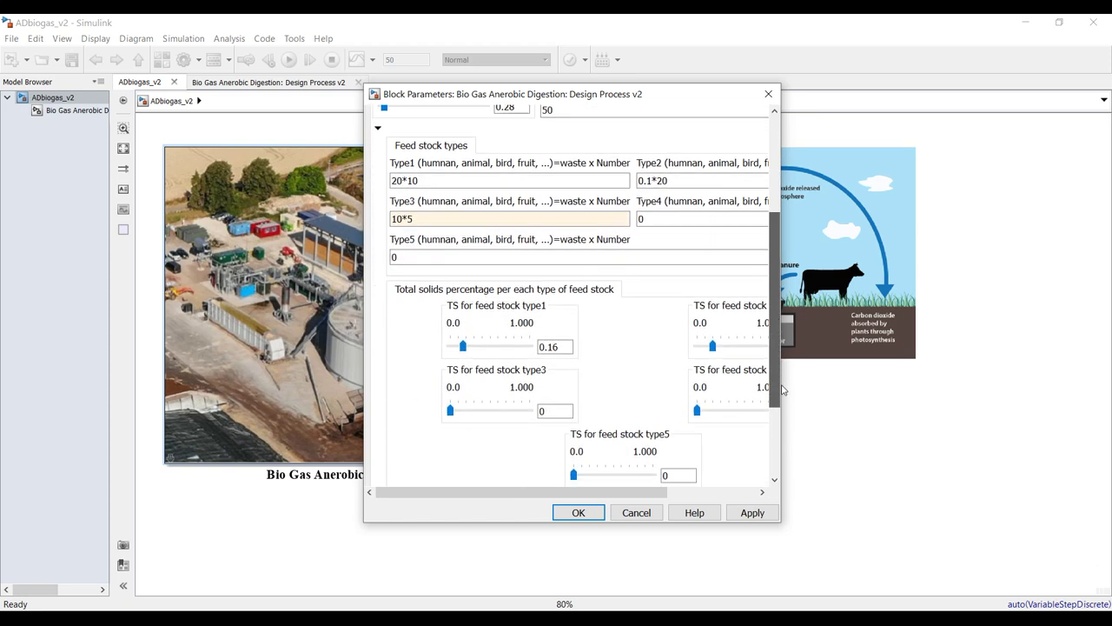
double_click(556, 409)
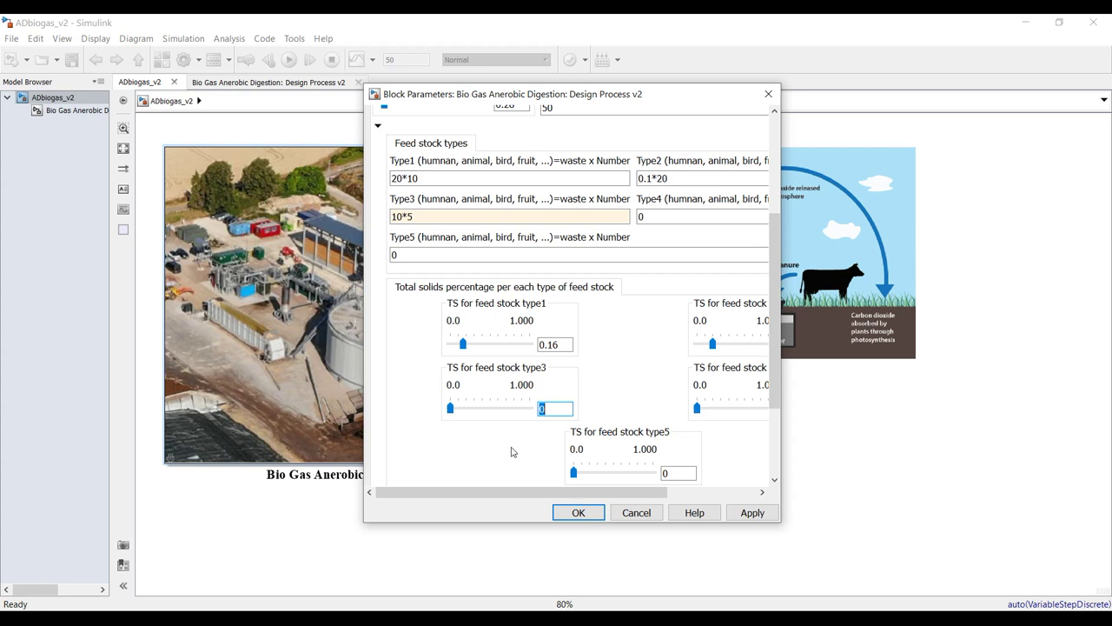
type("0")
left_click(753, 512)
left_click(573, 514)
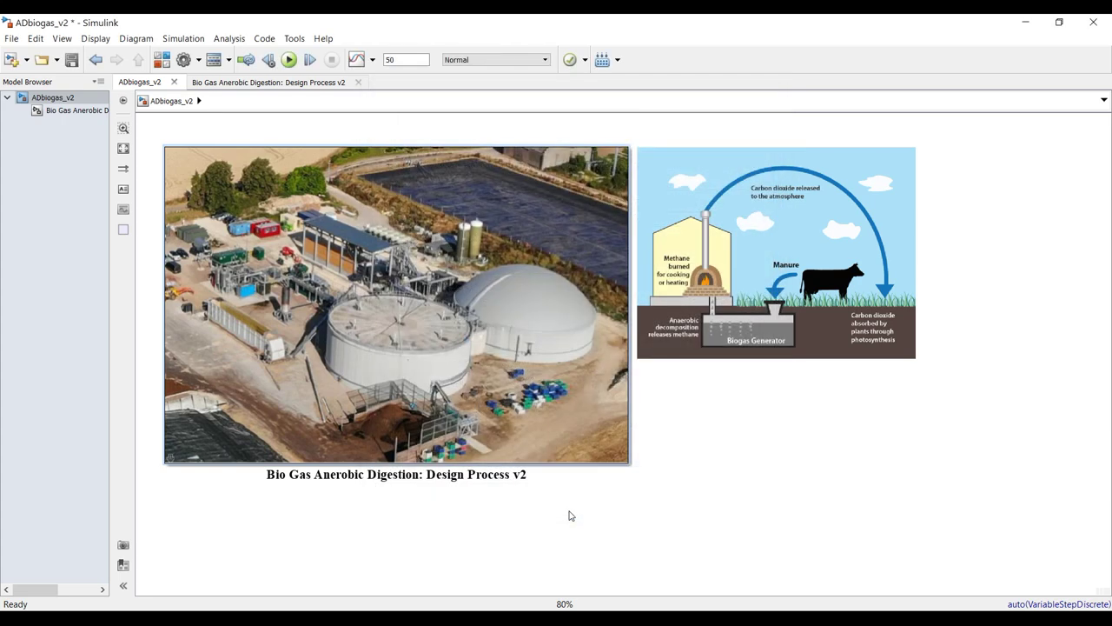
Step: Return to the design process subsystem, save the model and run the simulation with the whole diagram fitted in view
left_click(78, 111)
left_click(72, 59)
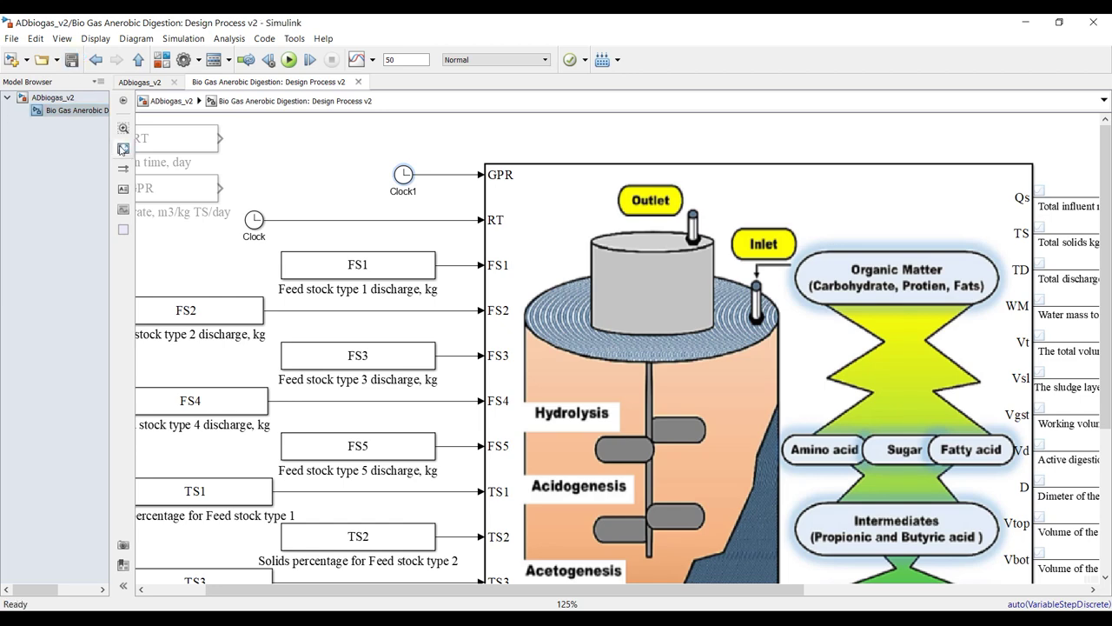
left_click(123, 149)
left_click(290, 59)
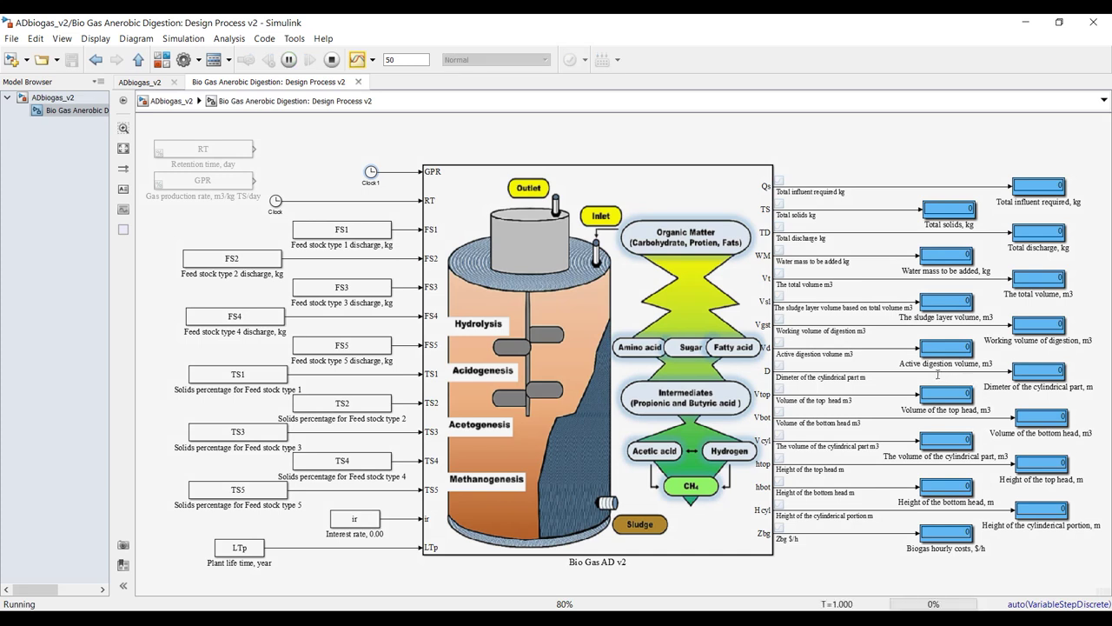
Step: Open the Simulation Data Inspector, then lengthen and widen the signal list so all signal names are readable
left_click(358, 61)
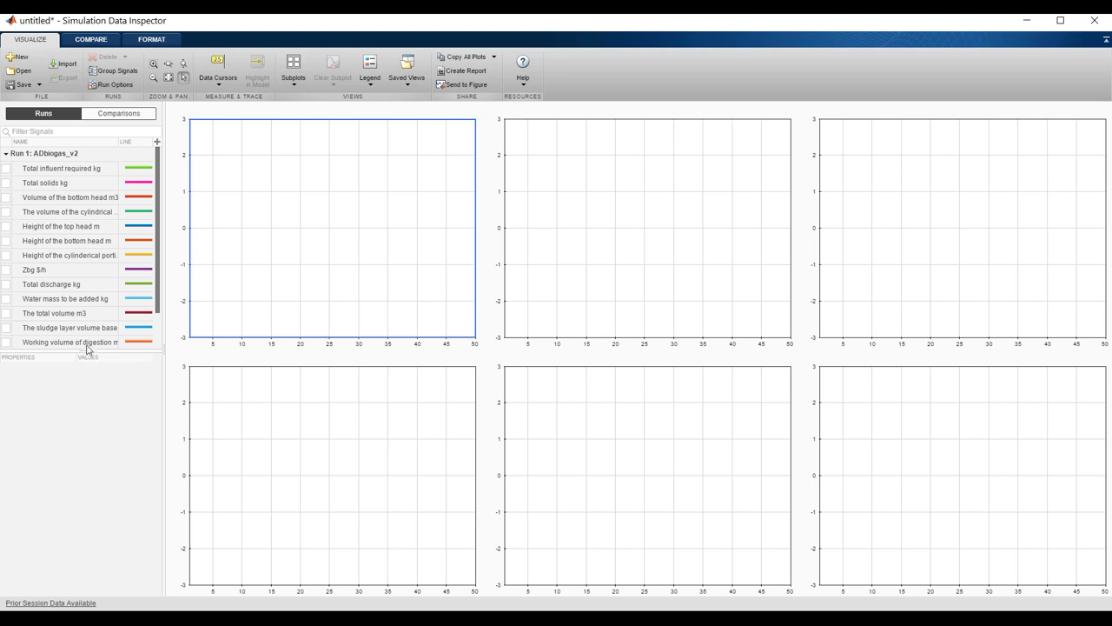
left_click_drag(82, 350, 82, 507)
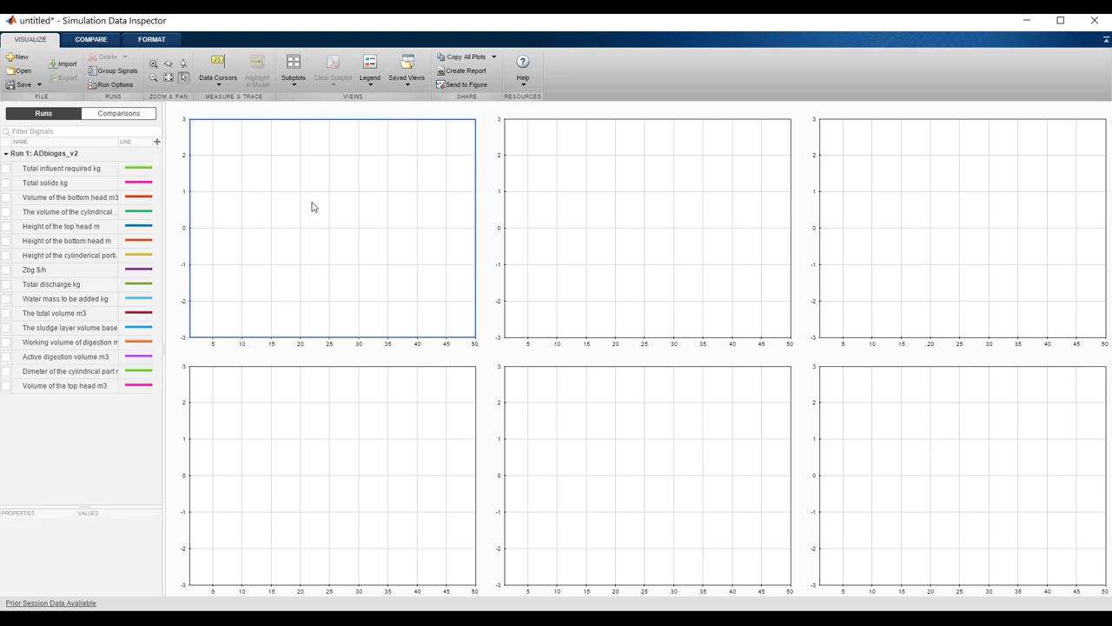
left_click_drag(162, 205, 235, 217)
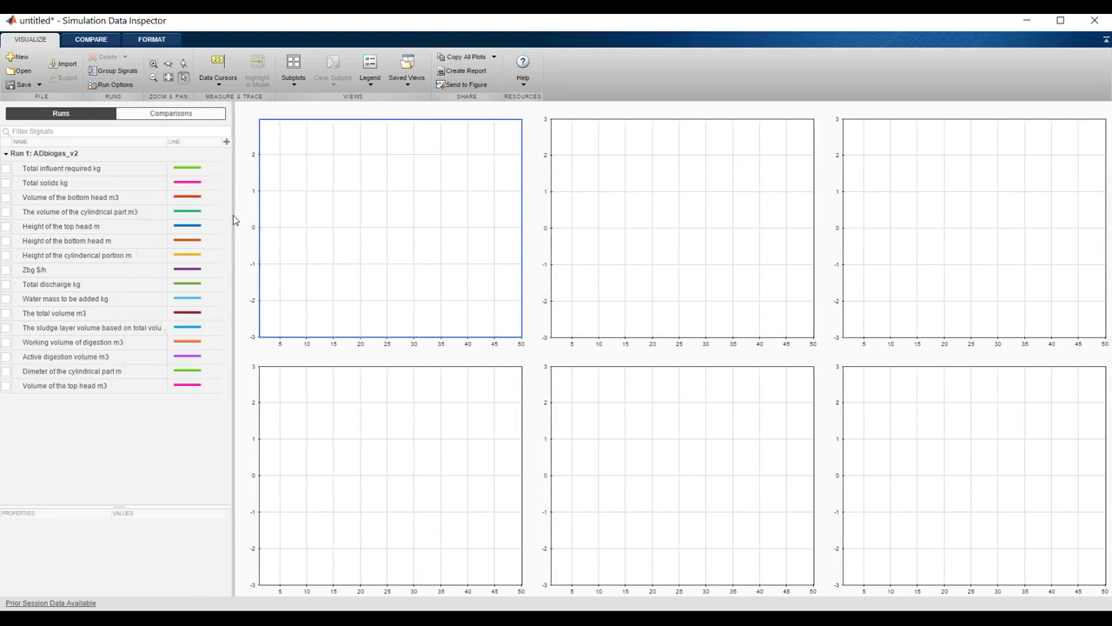
Step: Preview Total influent required kg, Total solids kg and Volume of the bottom head m3 one at a time in the first subplot, clearing each
left_click(6, 168)
left_click(6, 170)
left_click(6, 183)
left_click(7, 183)
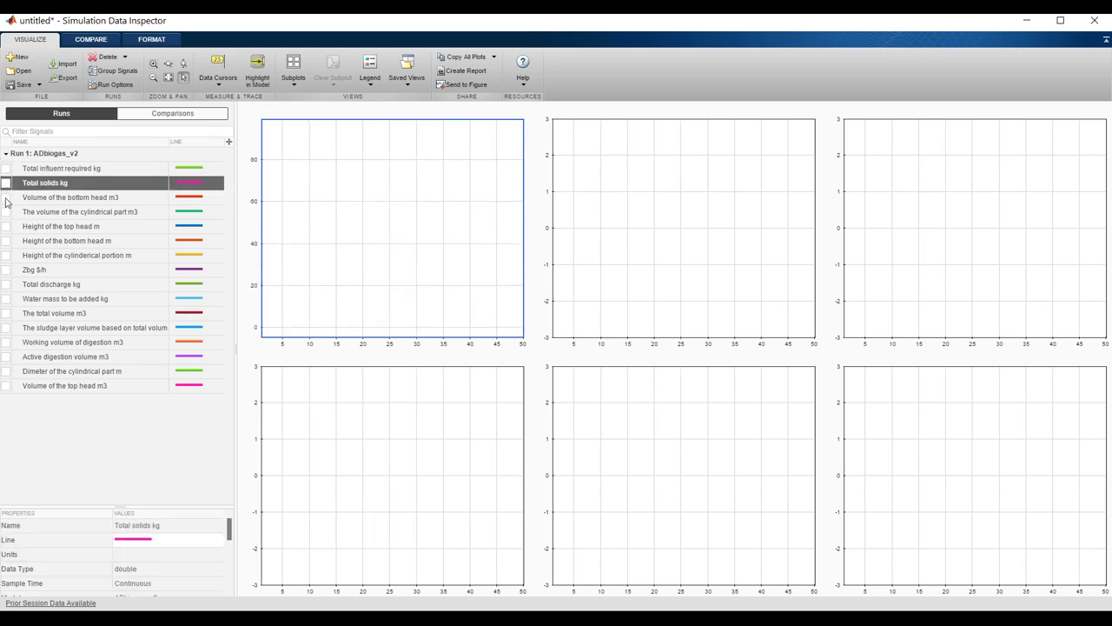
left_click(6, 197)
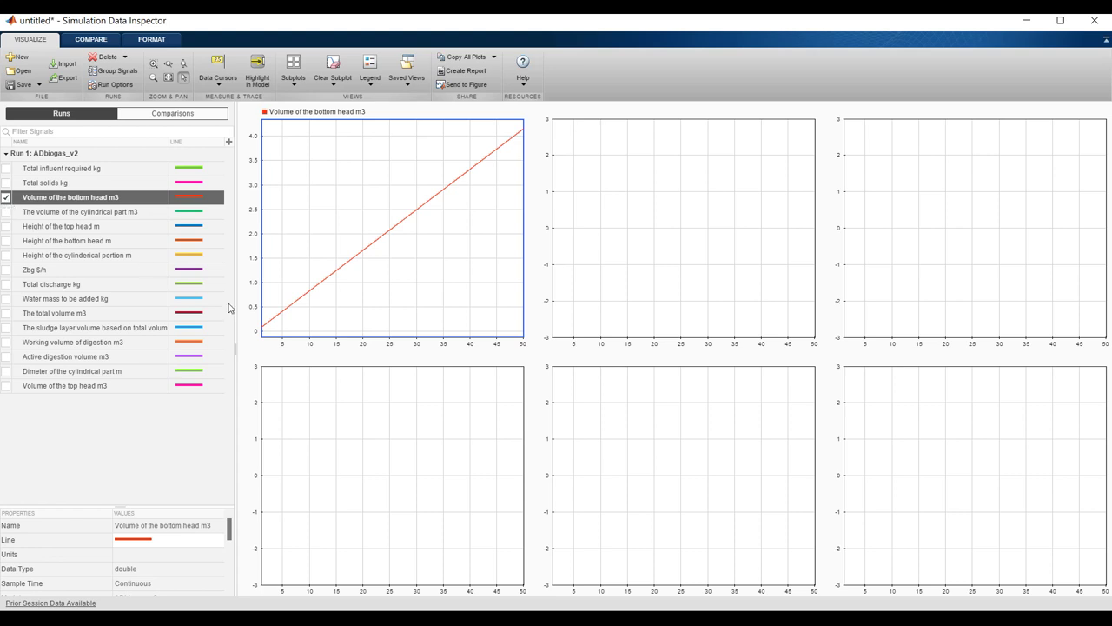
left_click(6, 197)
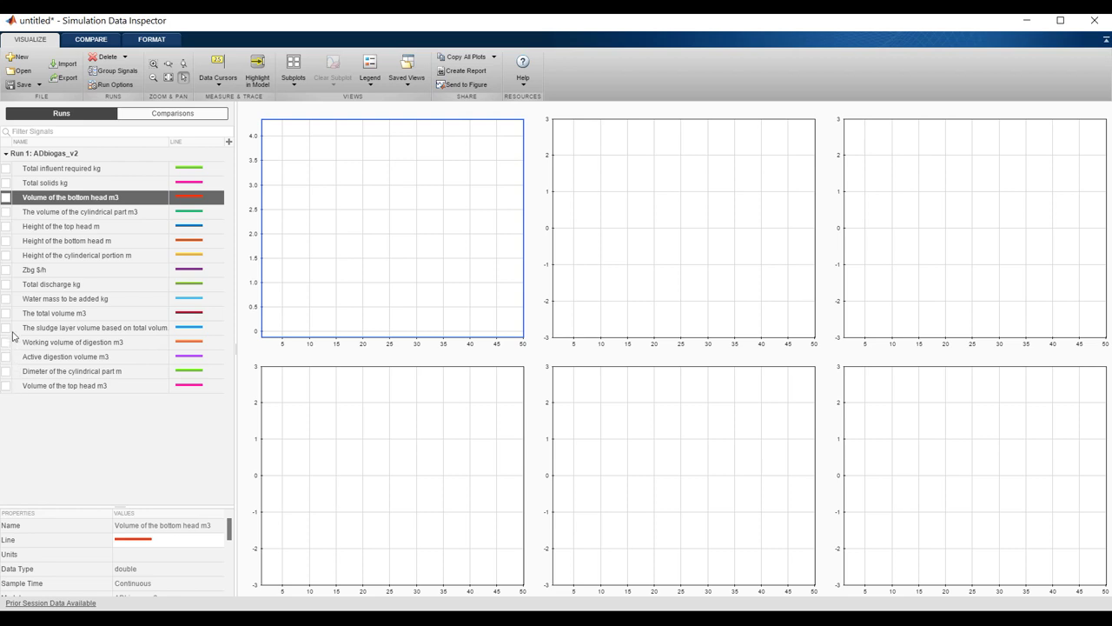
Step: Plot Zbg $/h, The total volume m3 and Working volume of digestion m3 in the three upper subplots in that order
left_click(6, 270)
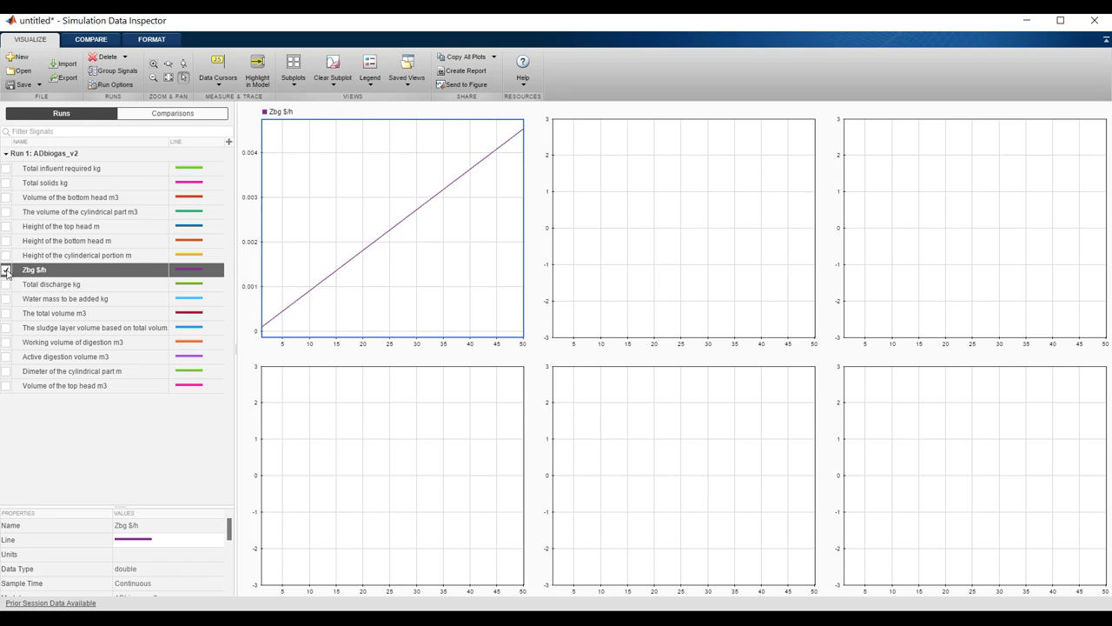
left_click(617, 206)
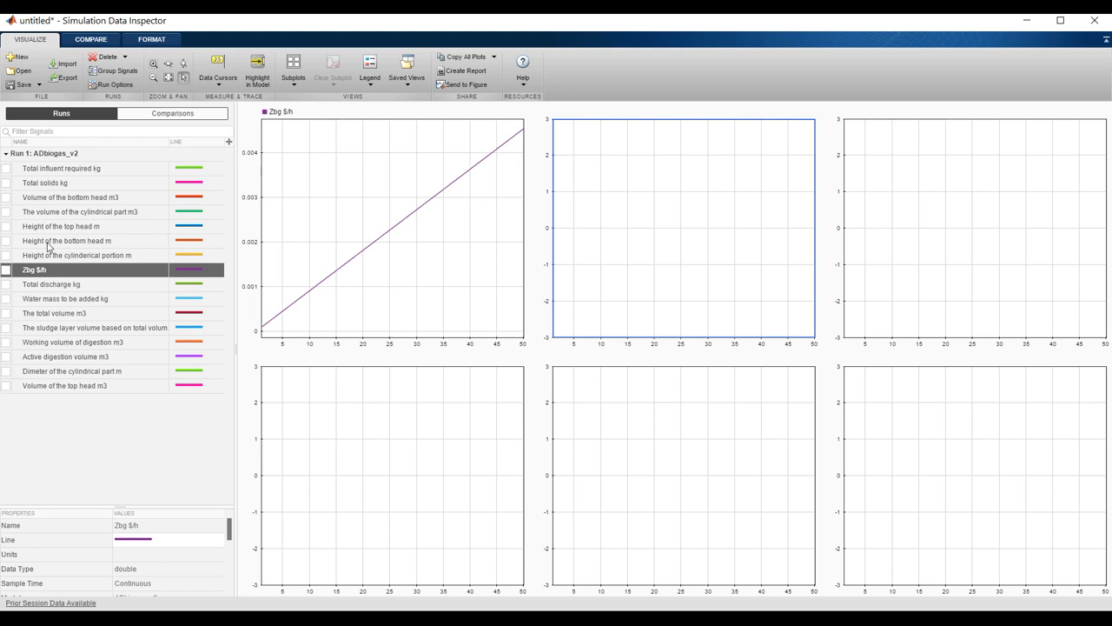
left_click(7, 314)
left_click(1044, 238)
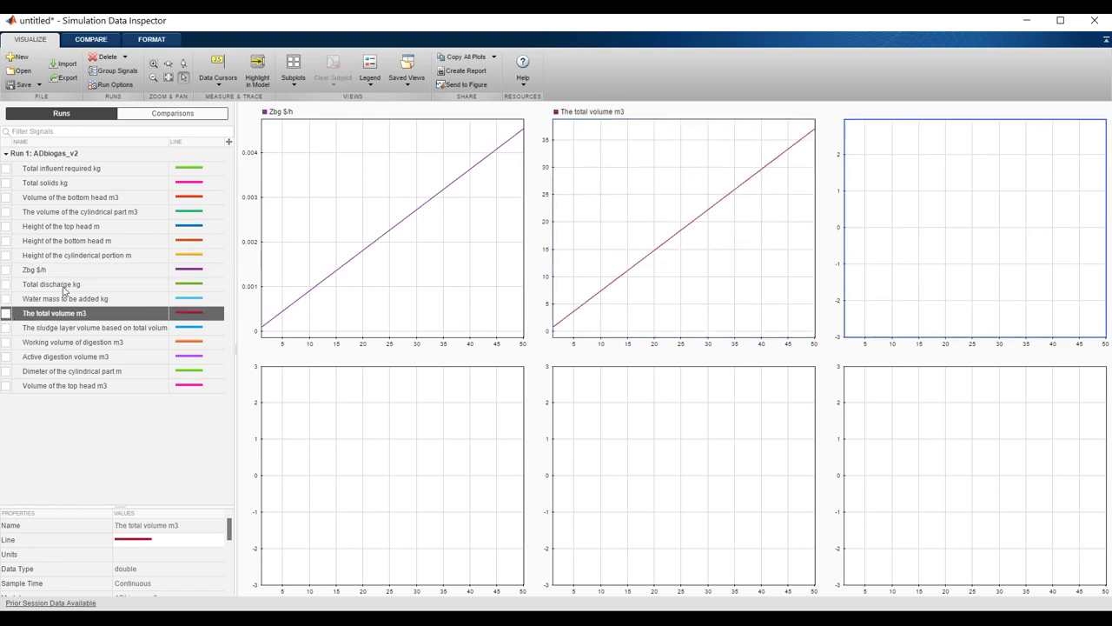
left_click(7, 342)
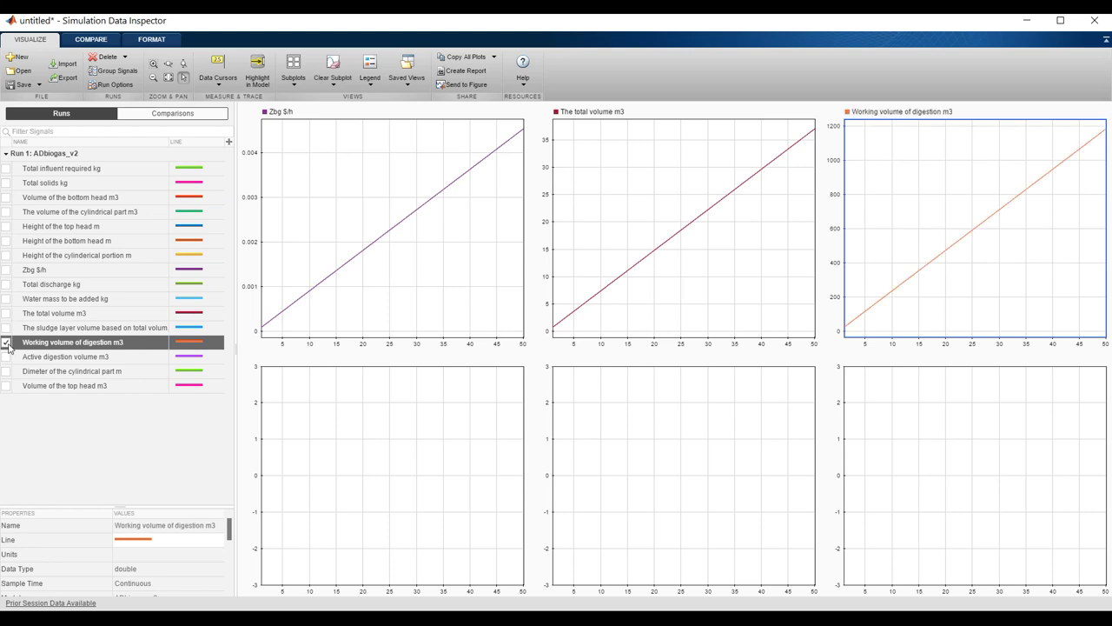
Step: Plot Active digestion volume m3 in the lower left subplot, and Dimeter of the cylindrical part m with Height of the bottom head m in the lower middle one
left_click(411, 478)
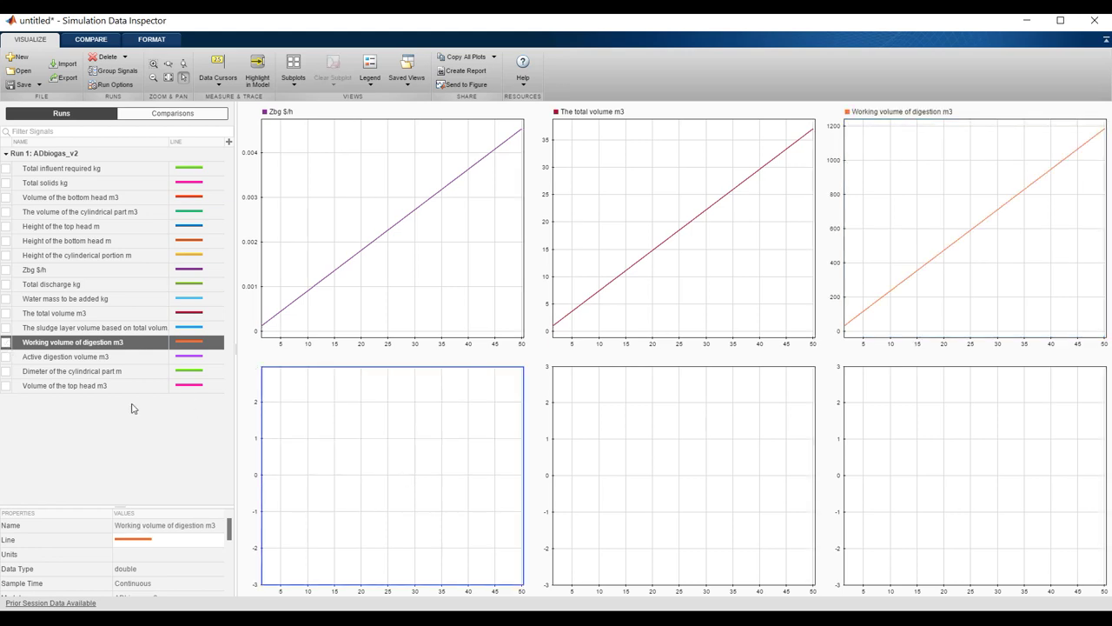
left_click(7, 356)
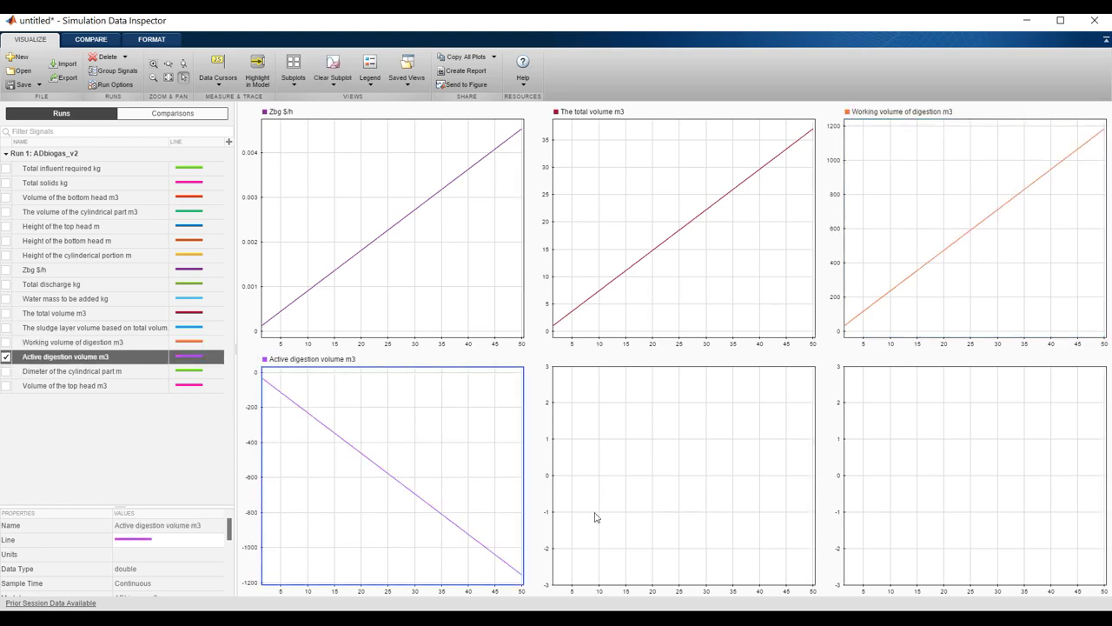
left_click(657, 480)
left_click(6, 372)
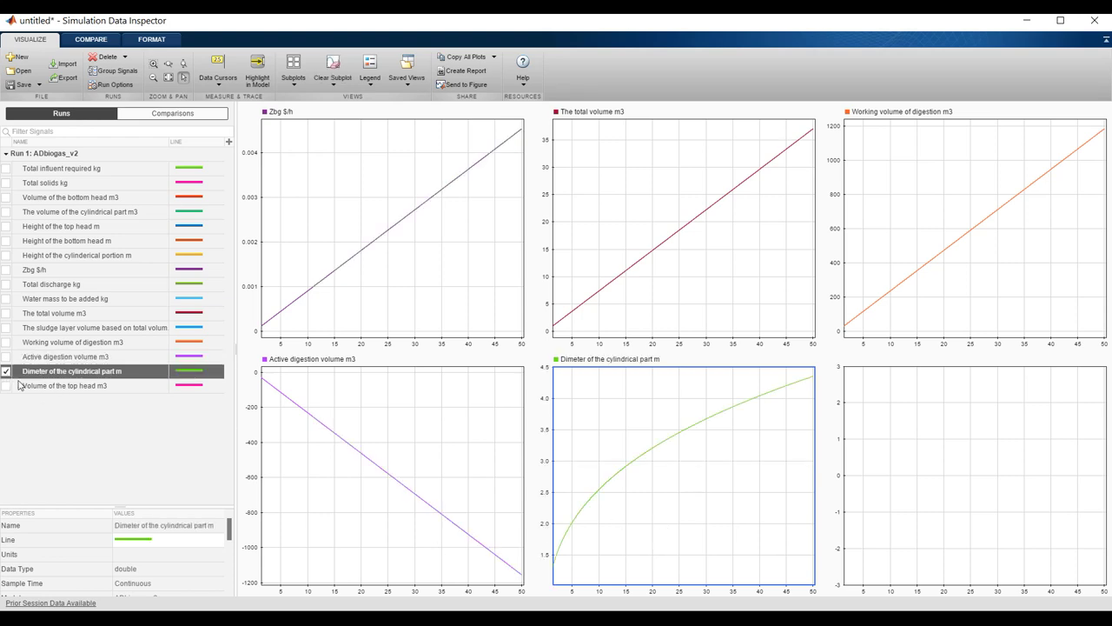
left_click(7, 241)
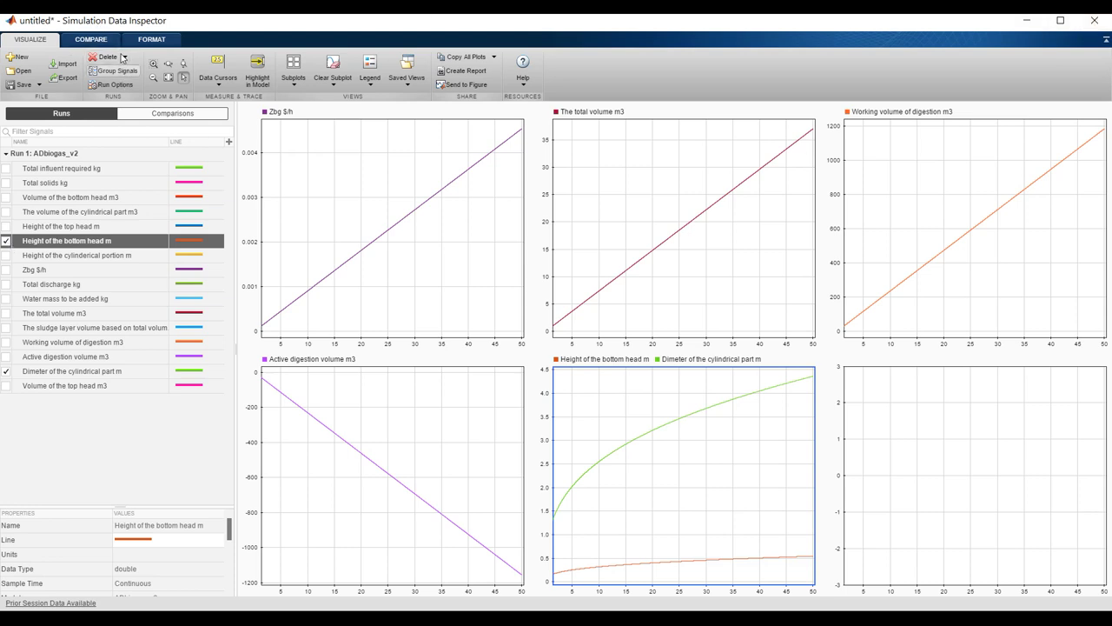
Step: Delete all runs from the Simulation Data Inspector and close it
left_click(125, 57)
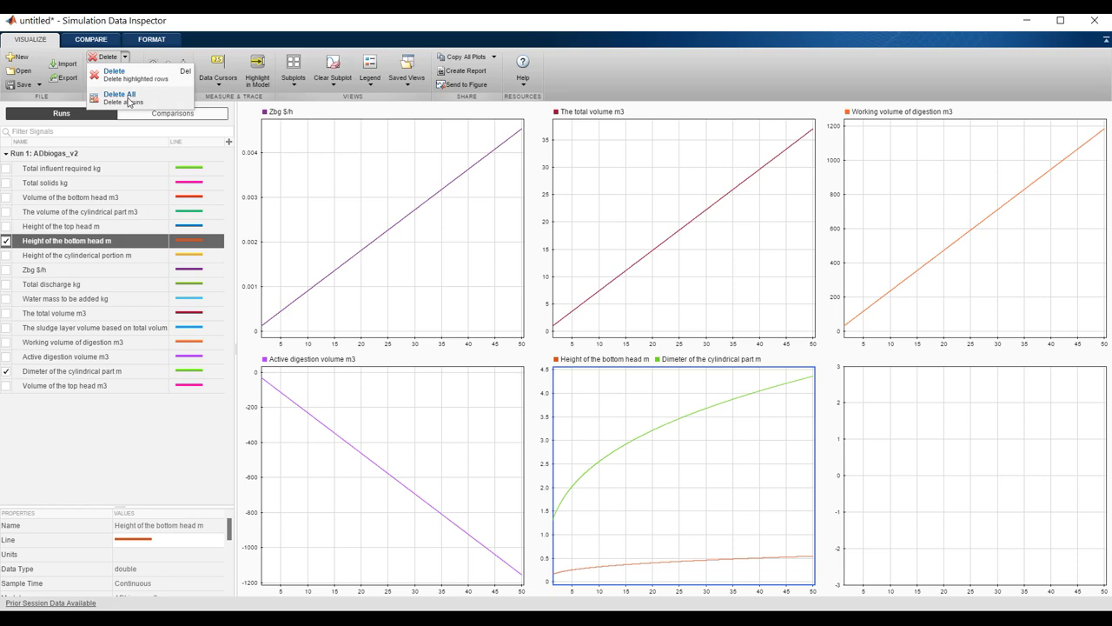
left_click(131, 98)
left_click(570, 343)
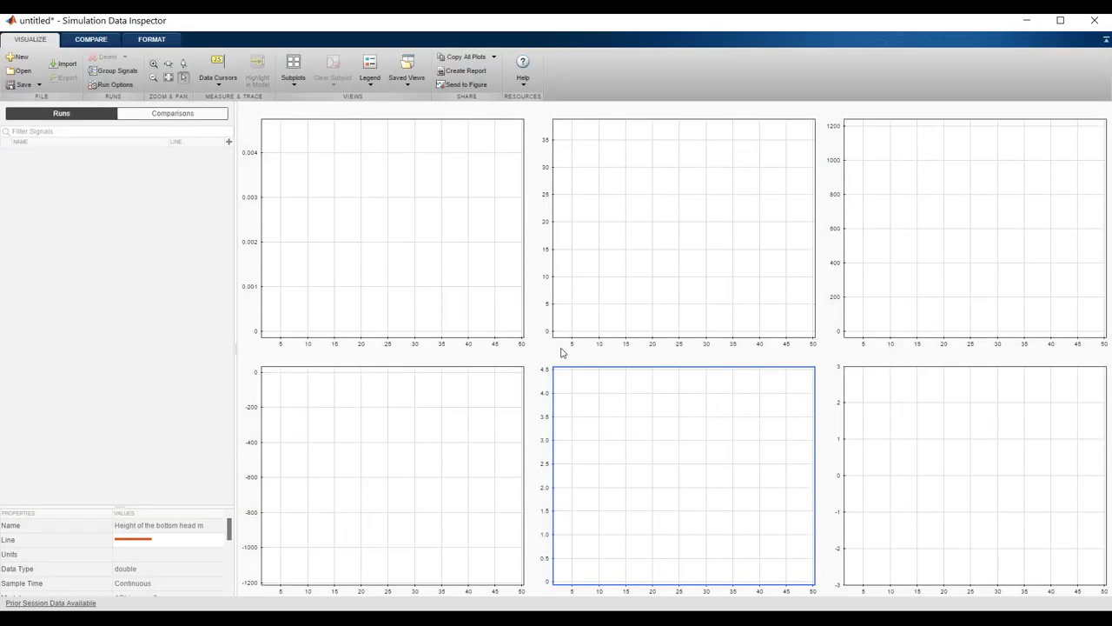
left_click(1094, 20)
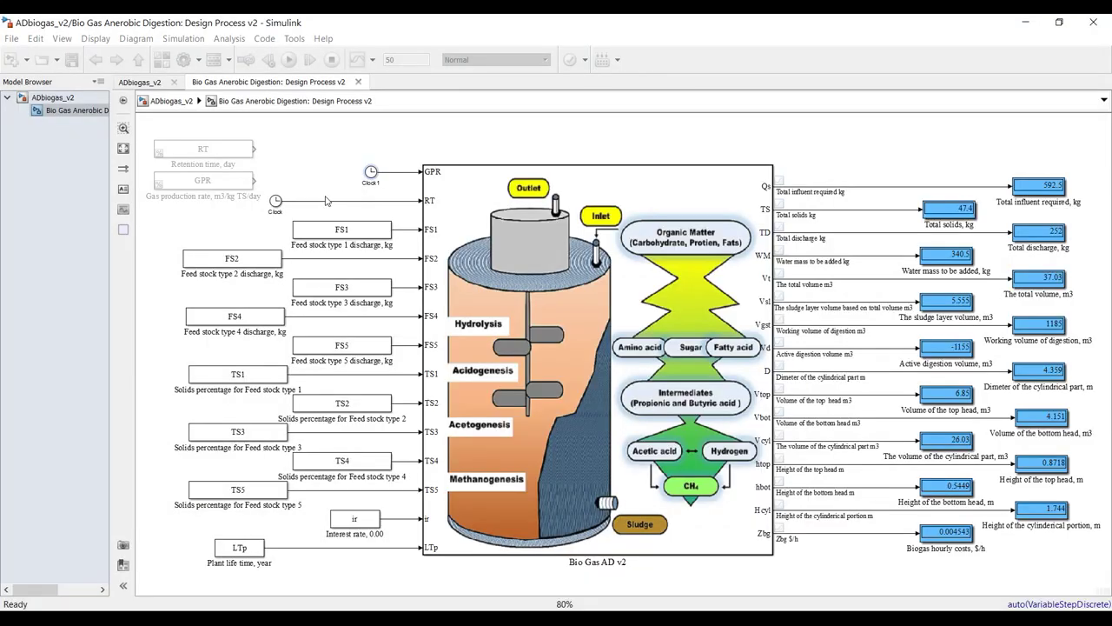
Step: Delete both Clock blocks and reconnect the commented-out GPR and RT blocks to their matching inputs
left_click(370, 173)
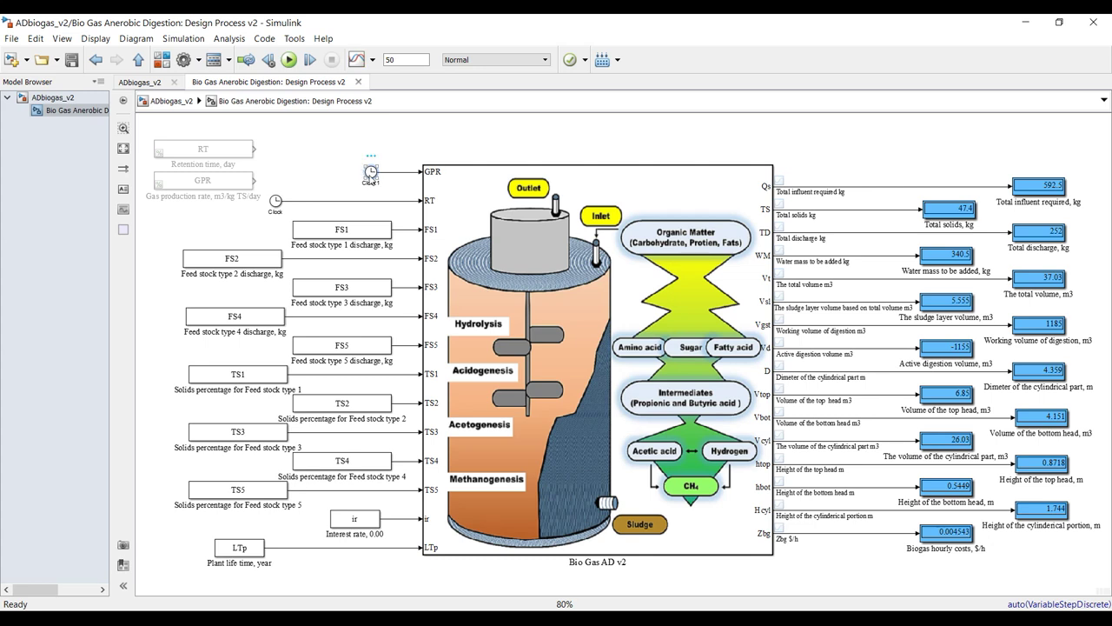
key("Delete")
left_click(275, 201)
key("Delete")
left_click_drag(225, 187, 345, 182)
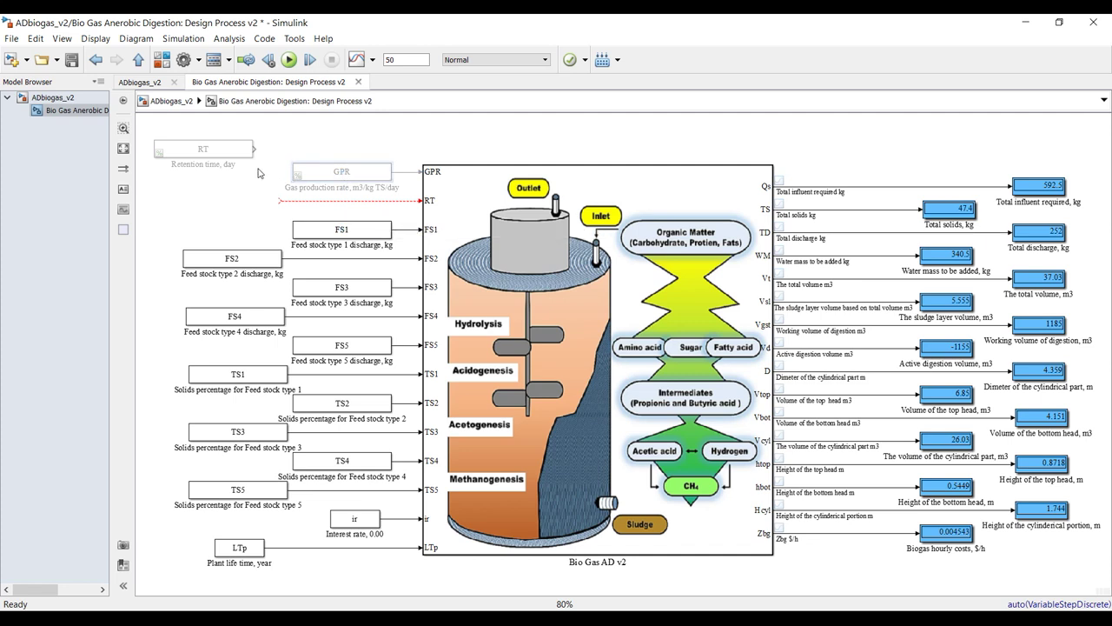
left_click_drag(228, 149, 253, 209)
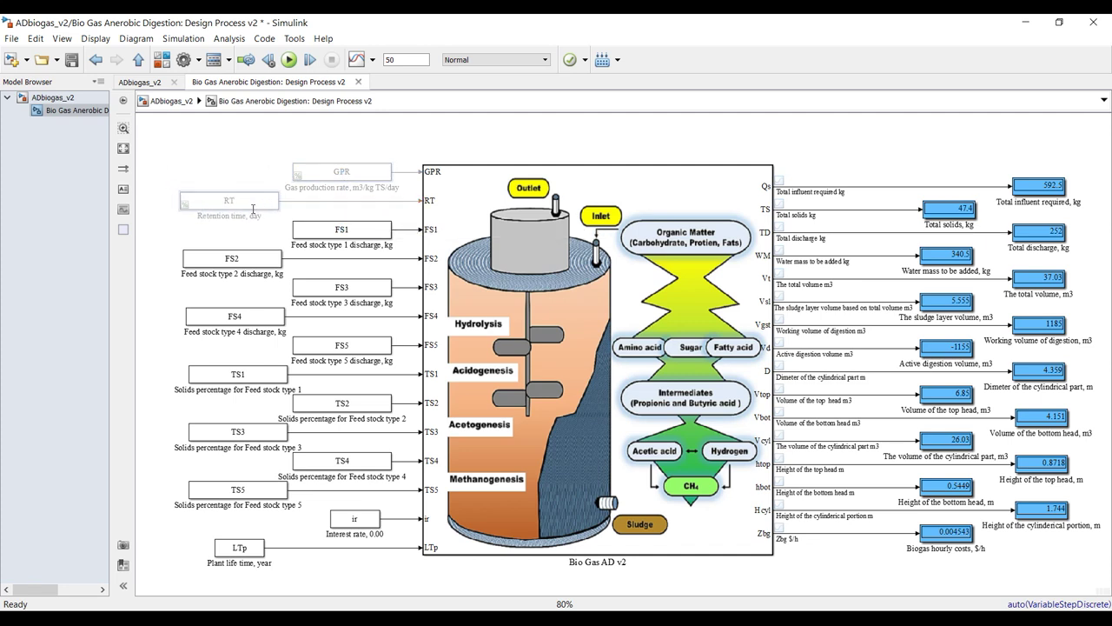
Step: Uncomment the GPR gas production rate block and the RT retention time block
left_click(231, 154)
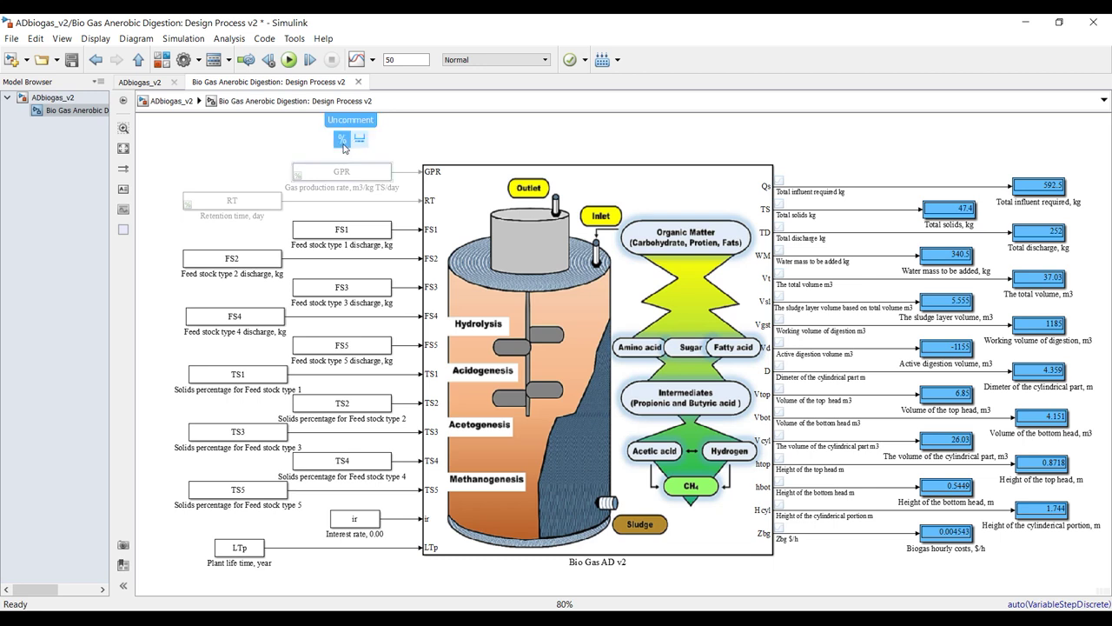
left_click(332, 121)
left_click(250, 203)
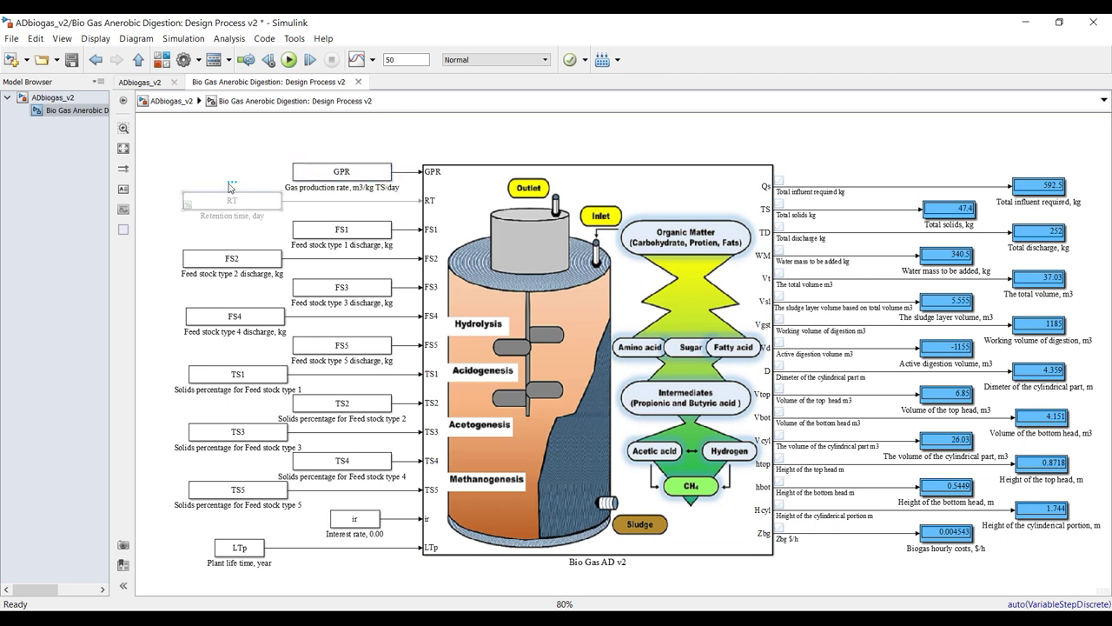
left_click(233, 174)
Step: Set both the start time and the stop time of the simulation to 0 in the solver configuration and apply them
double_click(406, 59)
left_click(183, 61)
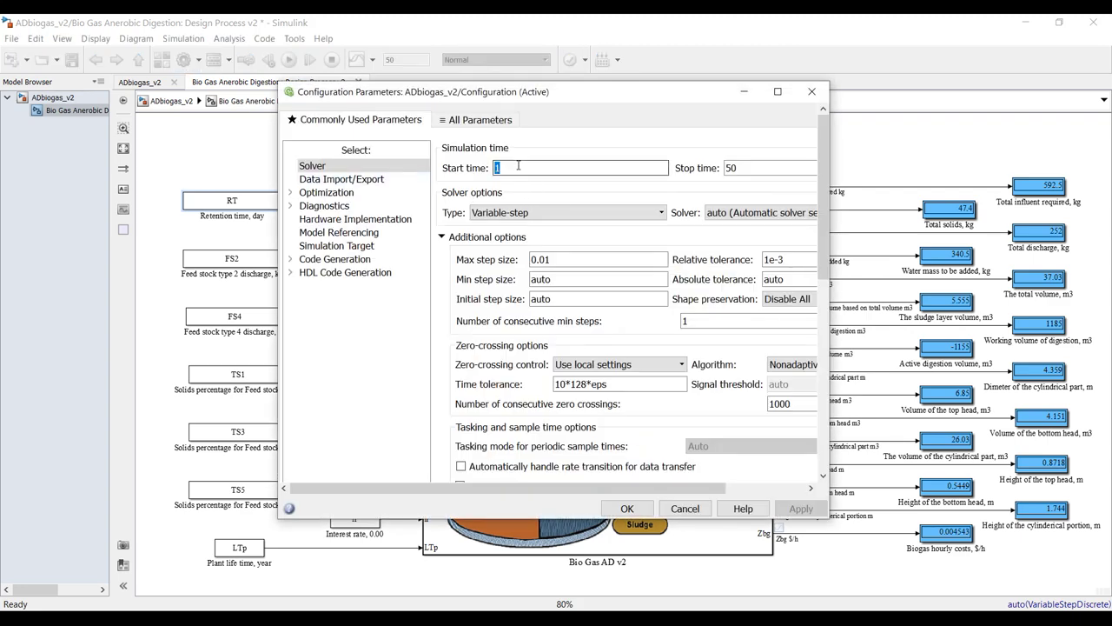
type("0")
key("Tab")
type("0")
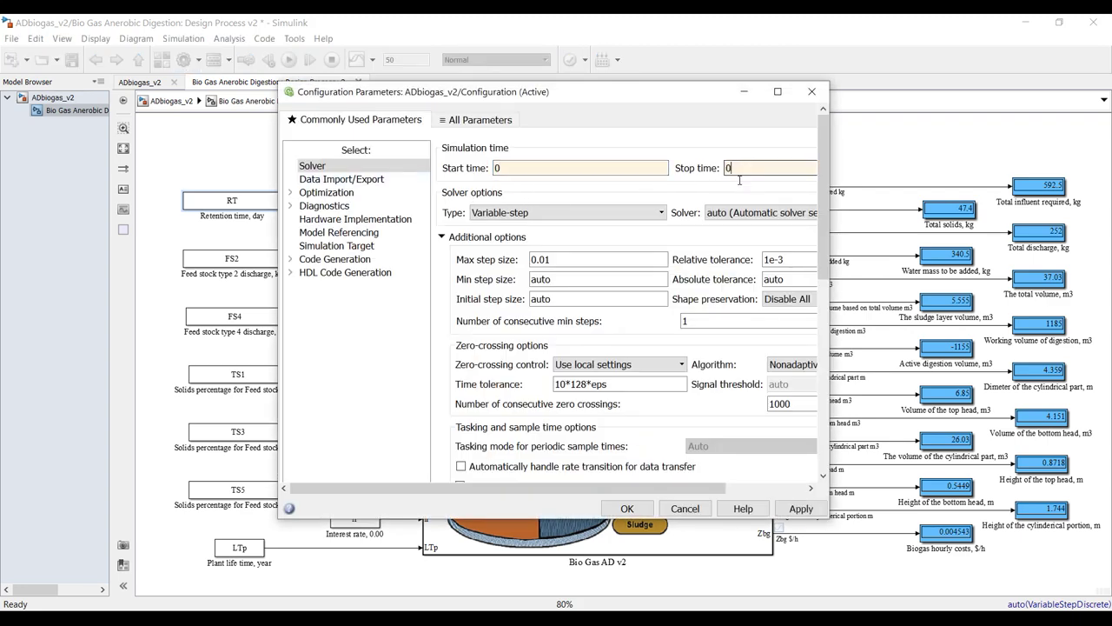
left_click(801, 509)
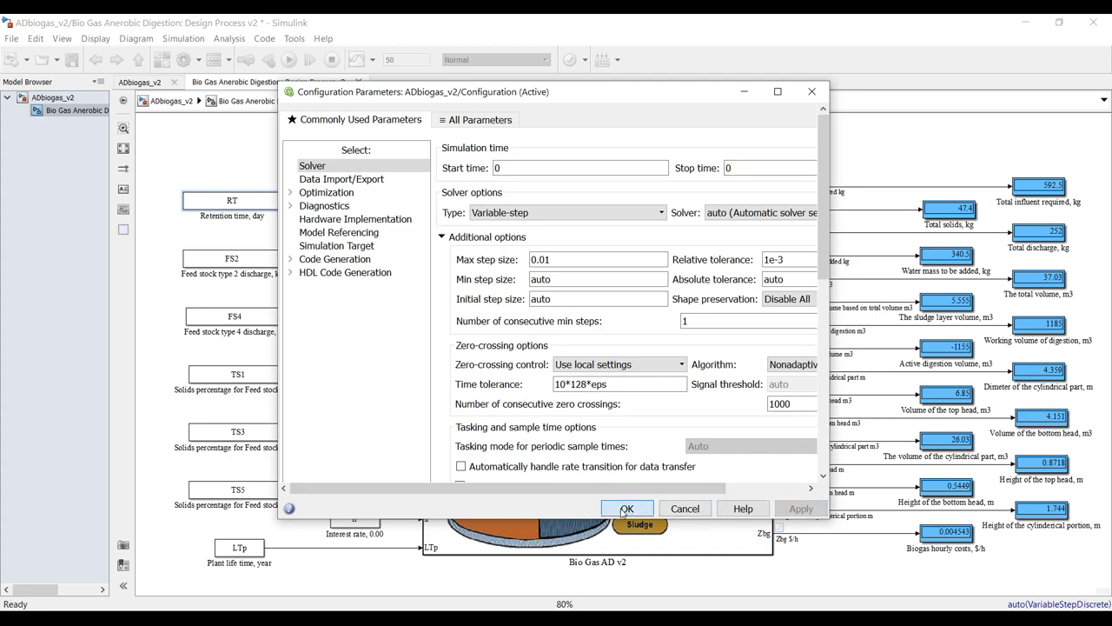
left_click(627, 508)
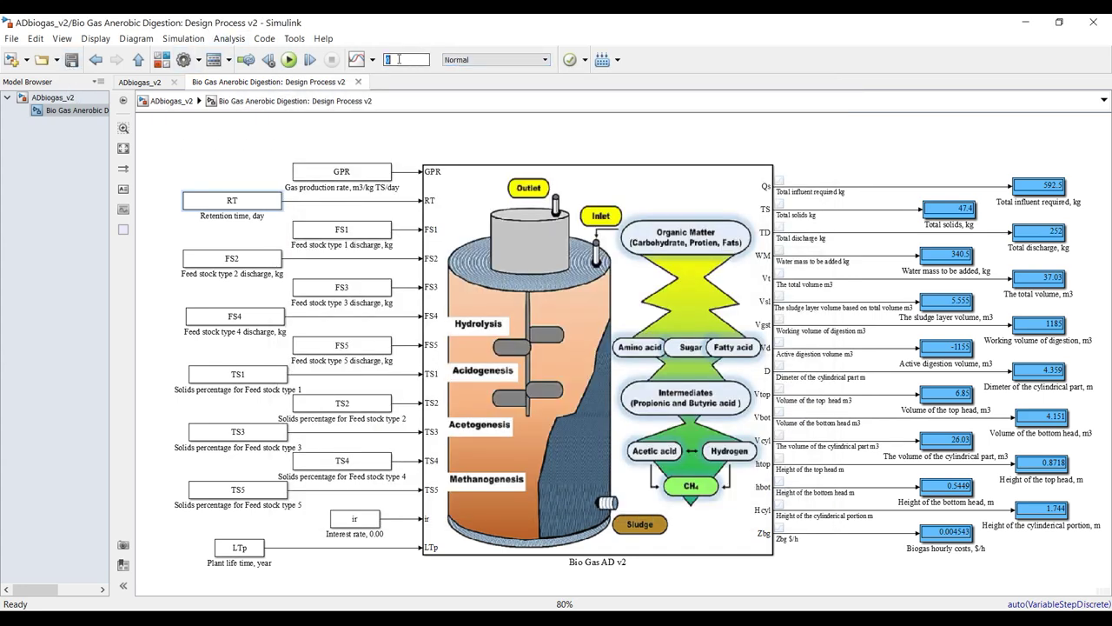
Step: Set the simulation stop time to inf and save the model
type("f")
left_click(238, 141)
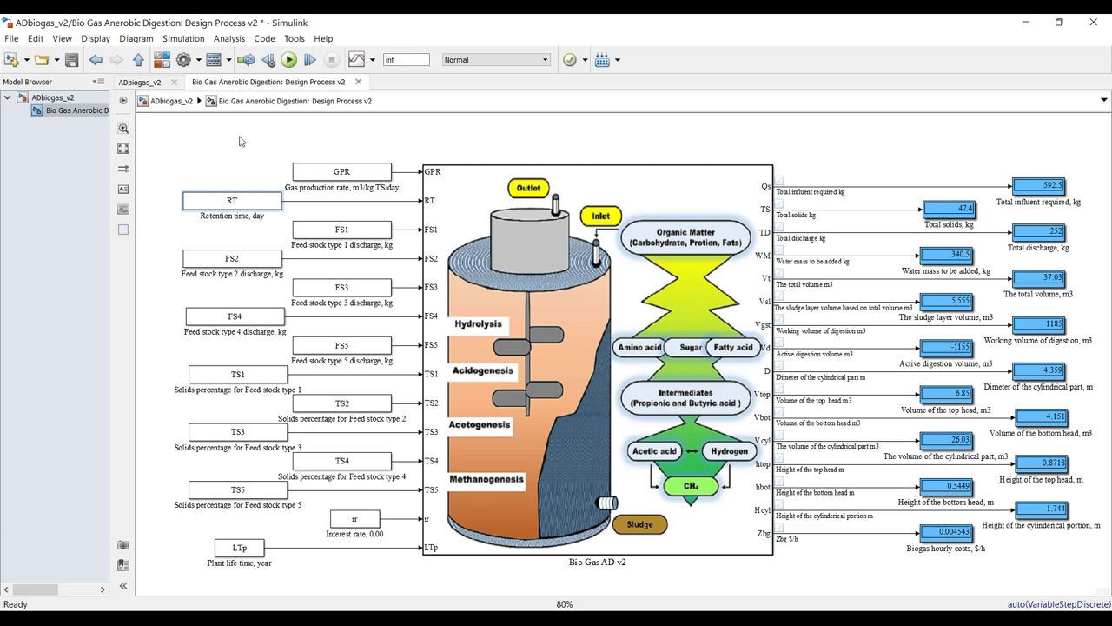
left_click(124, 148)
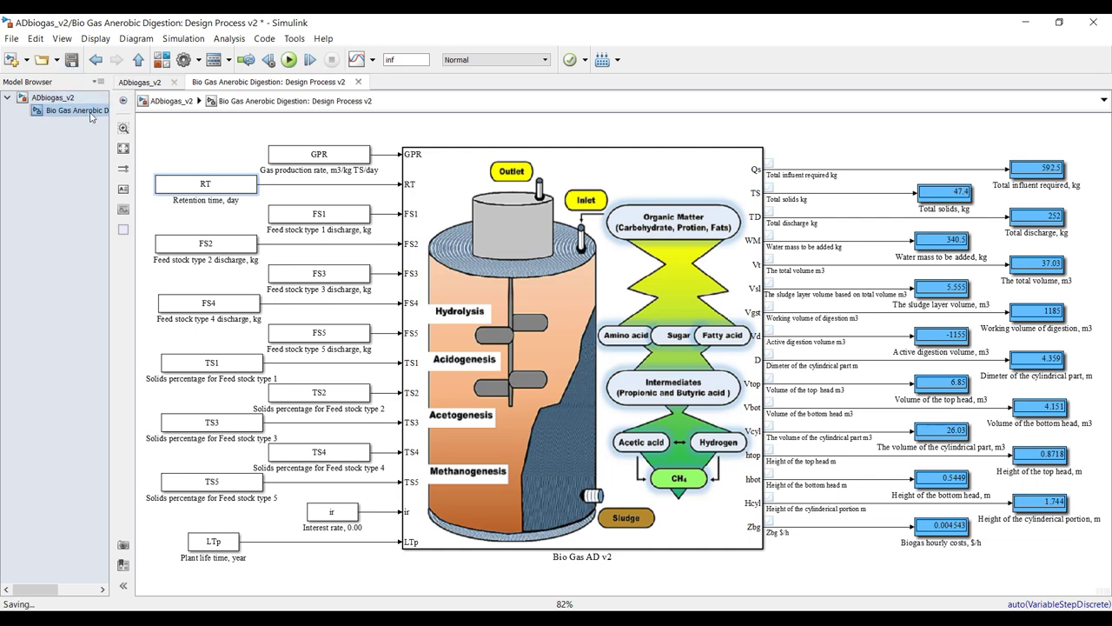
Step: Open the block parameters of Bio Gas Anerobic Digestion: Design Process v2 from the top-level model and place them over the subsystem diagram, clear of the output displays
left_click(78, 101)
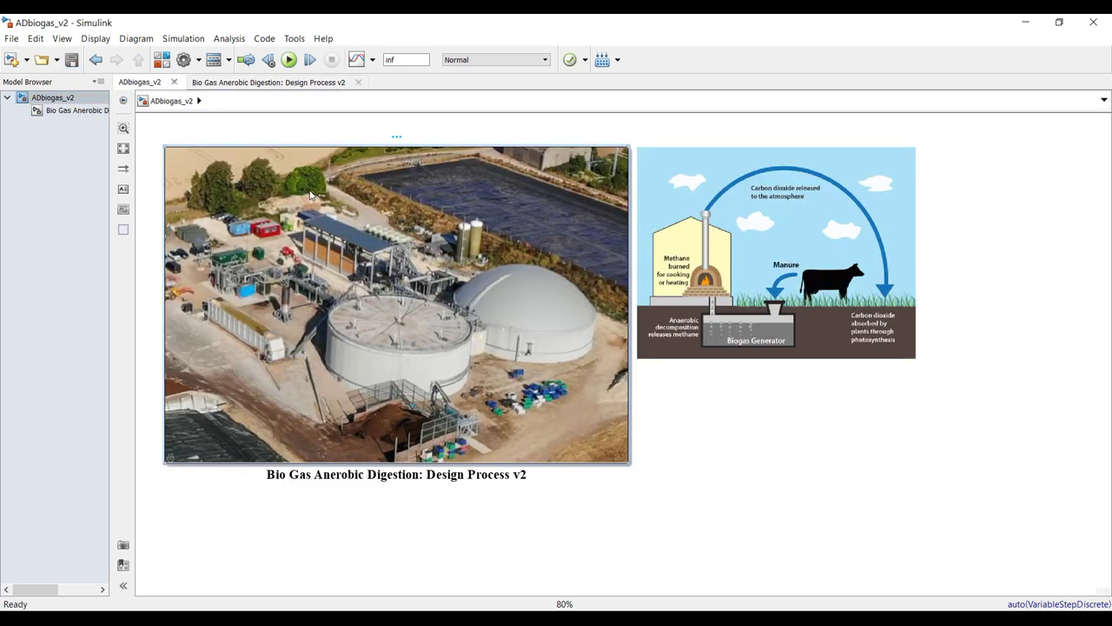
double_click(324, 204)
left_click_drag(938, 179, 424, 126)
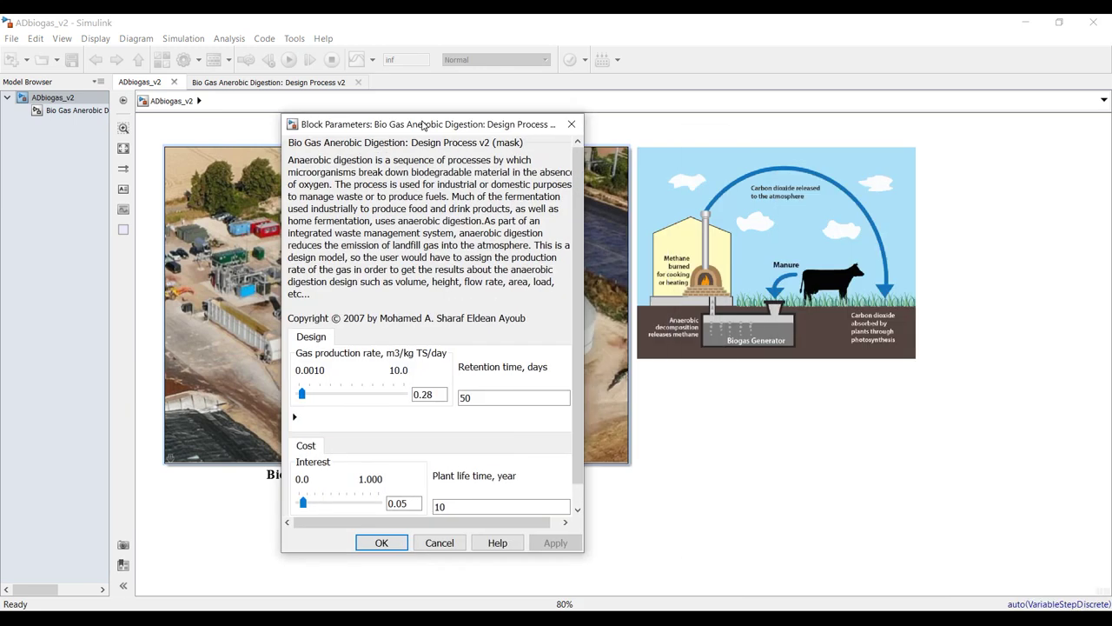
double_click(319, 261)
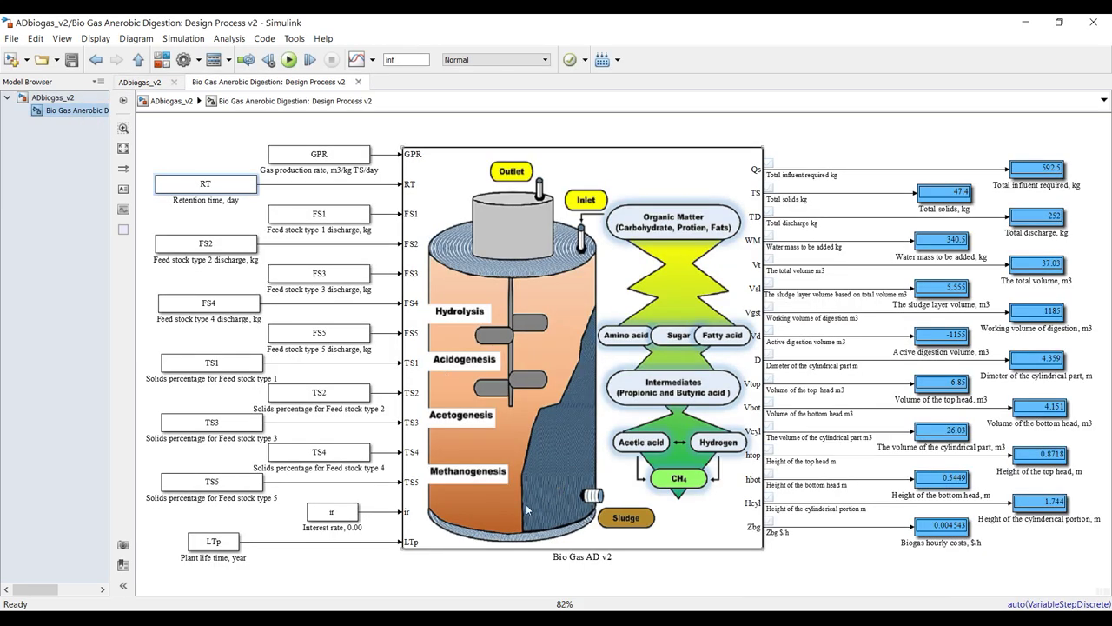
left_click(591, 619)
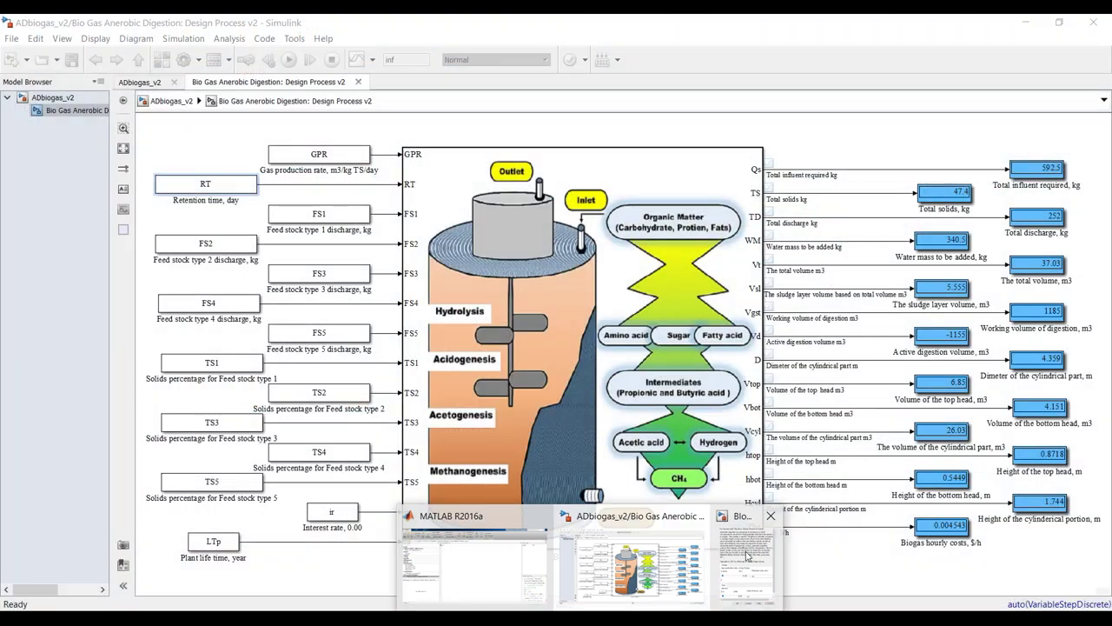
left_click(808, 556)
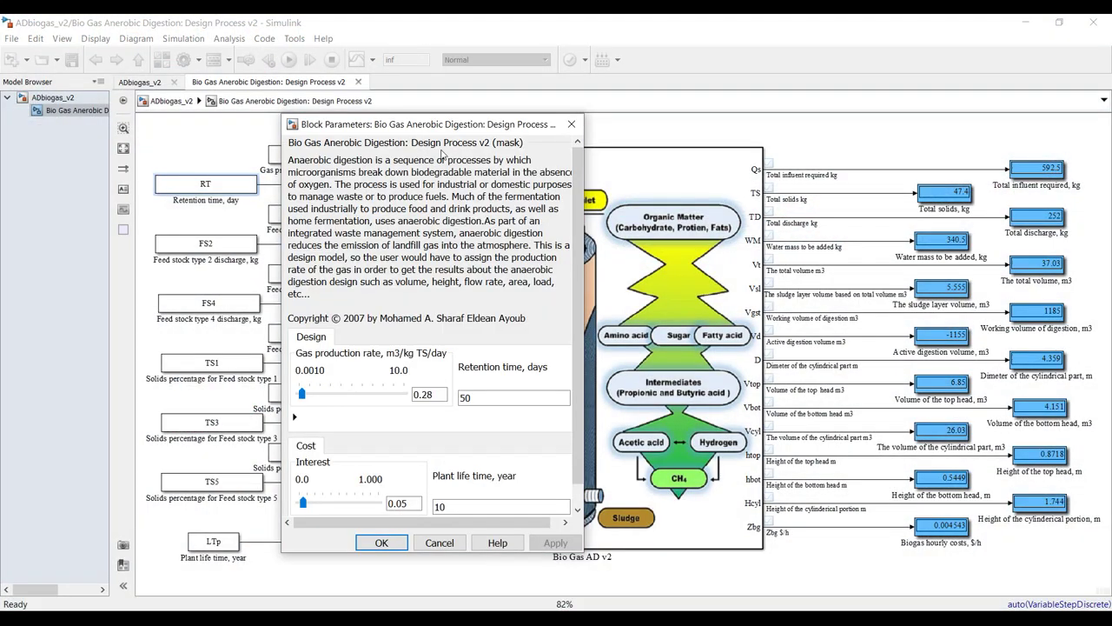
left_click_drag(449, 129, 285, 114)
Step: Run the simulation and bring the block parameters back in front of the diagram
left_click(362, 25)
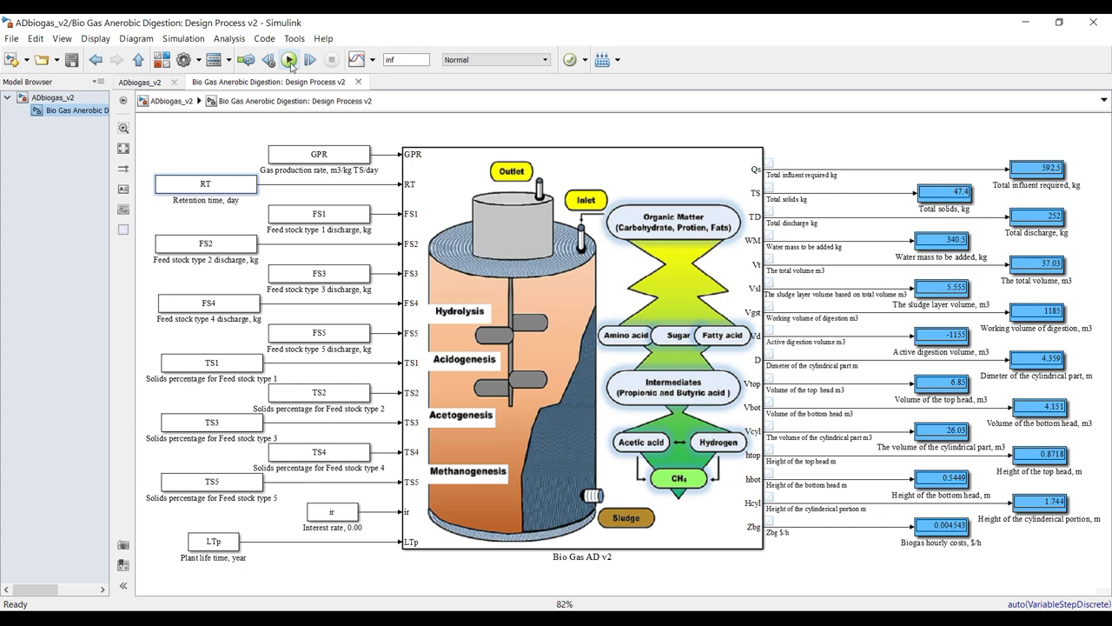
left_click(290, 59)
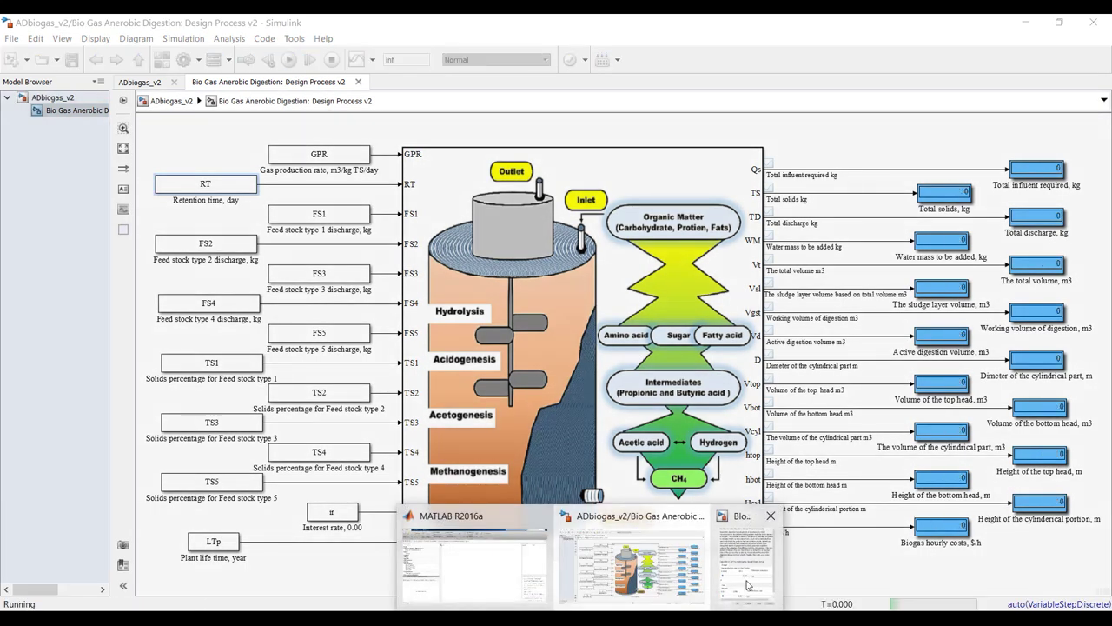
left_click(743, 589)
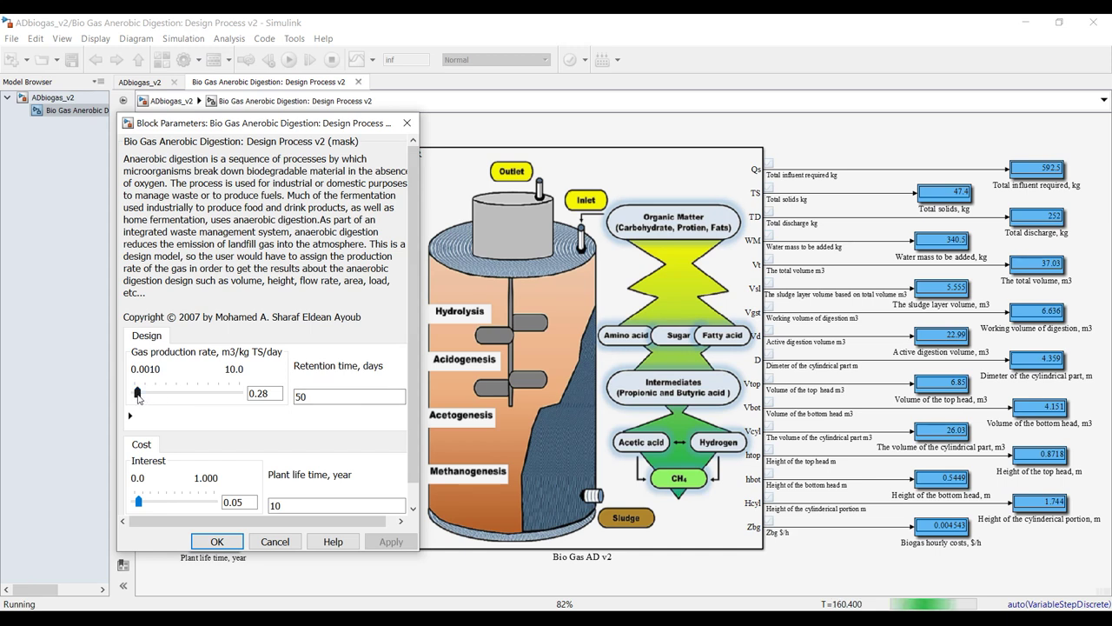
Step: Raise the gas production rate gradually to 1.801 m3/kg TS/day while the simulation runs
left_click_drag(137, 397, 139, 395)
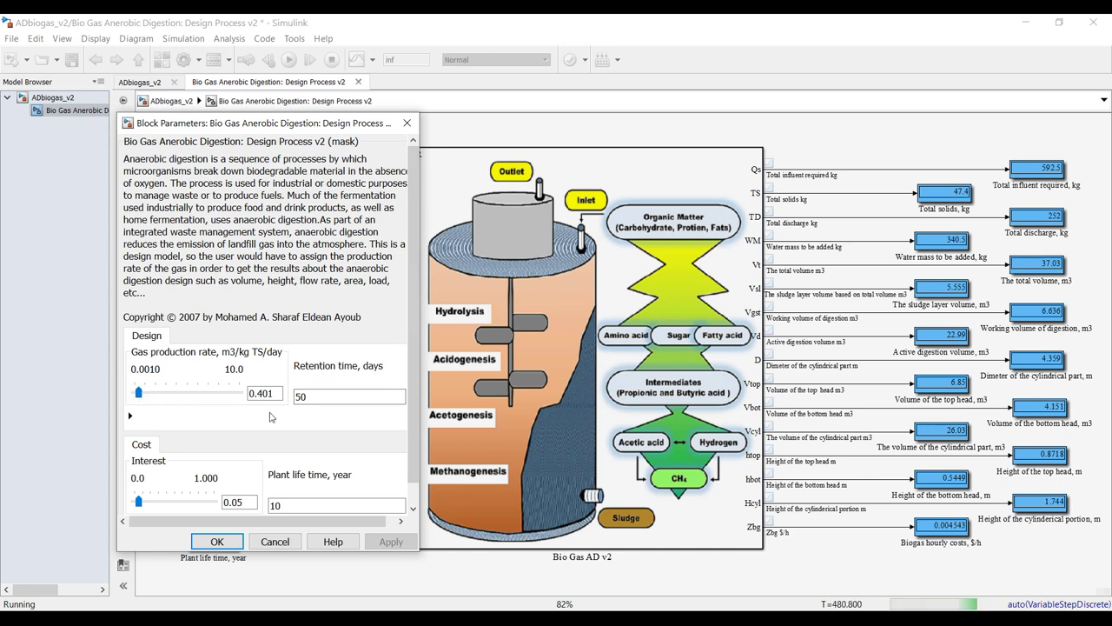
key("Right")
key("Right")
key("Right")
key("Right")
key("Right")
key("Right")
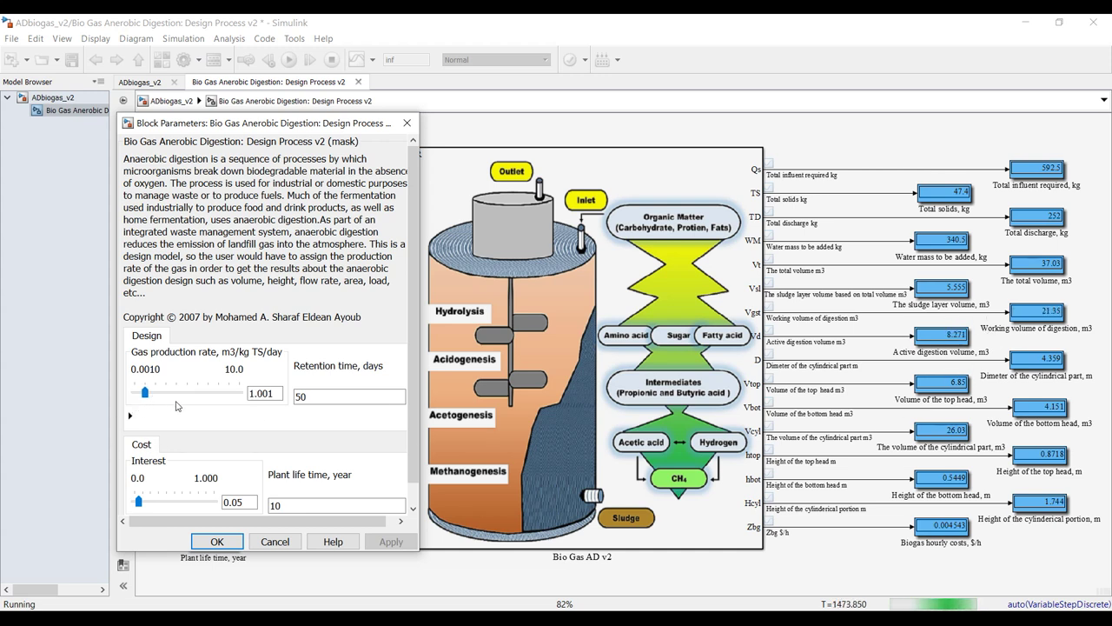
key("Right")
key("Right")
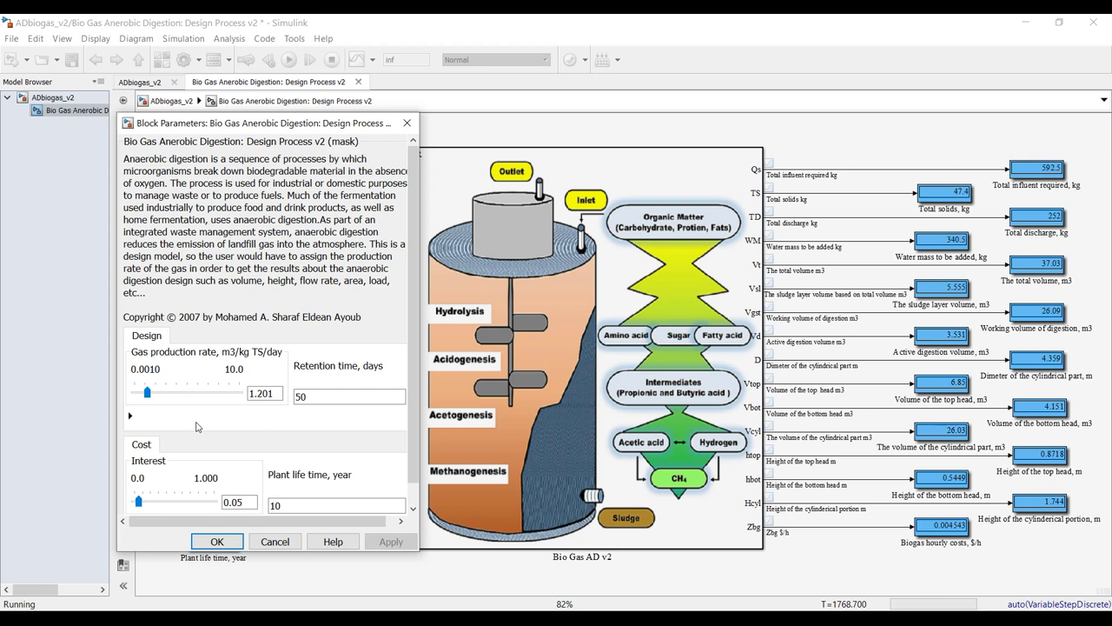
key("Right")
key("Right")
key("Right")
key("Right")
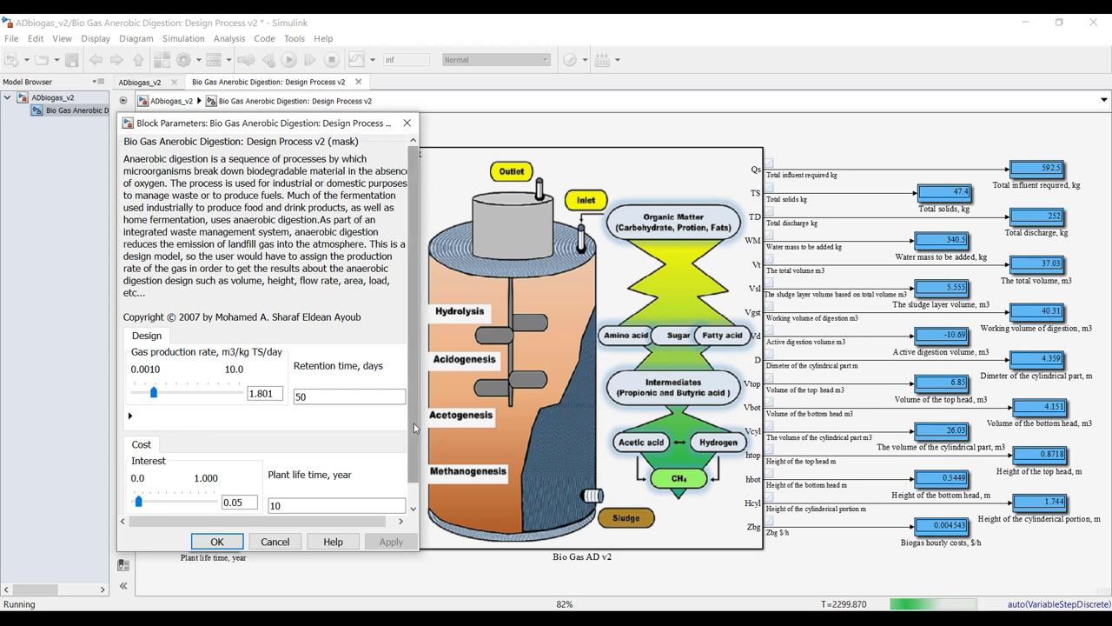
Step: Lower the gas production rate gradually to 0.501 m3/kg TS/day while the simulation runs
key("Right")
key("Left")
key("Left")
key("Left")
key("Left")
key("Left")
key("Left")
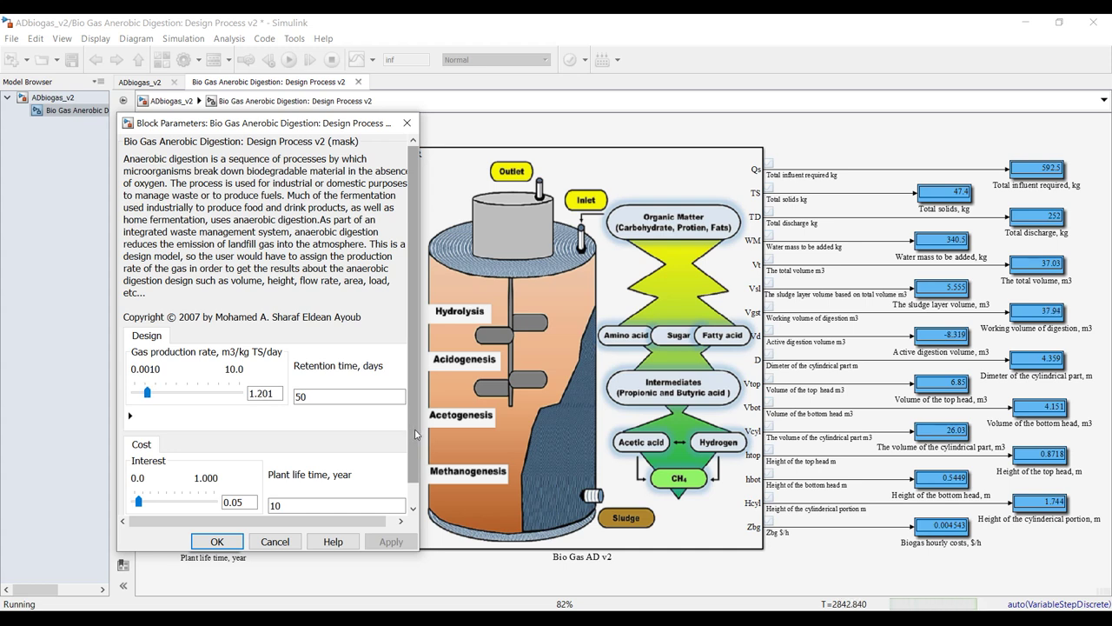
key("Left")
key("Left")
key("Left")
key("Left")
scroll(412, 428, "down", 1)
key("Left")
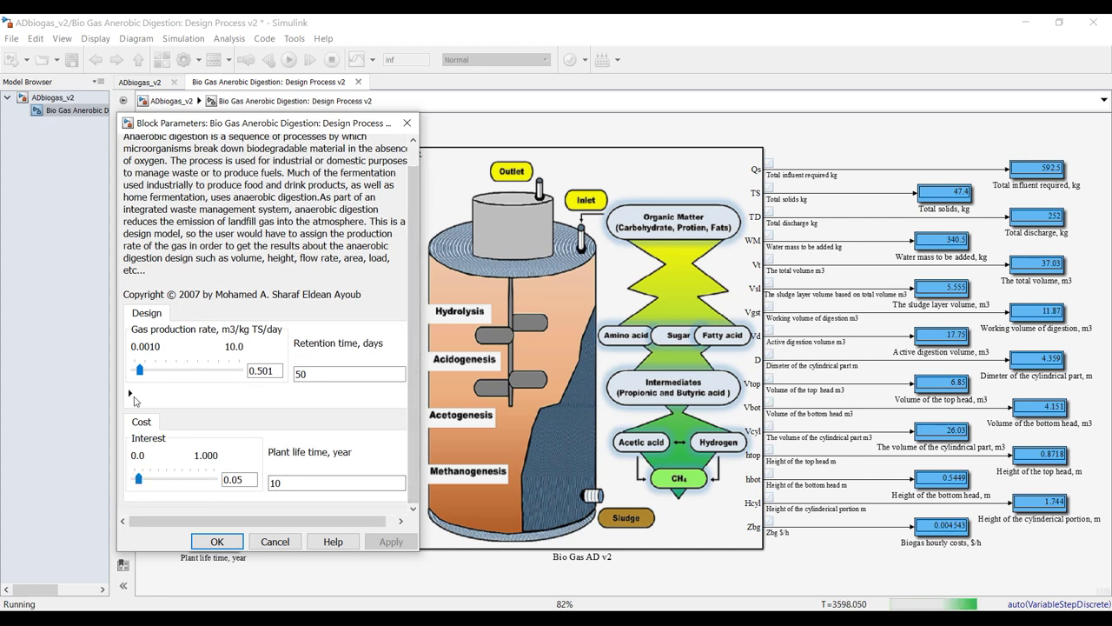
Step: Expand the feed stock parameters and set the total solids to 0.200 for type1, 0.330 for type3 and 0.240 for type2
left_click(133, 397)
left_click_drag(410, 317, 412, 426)
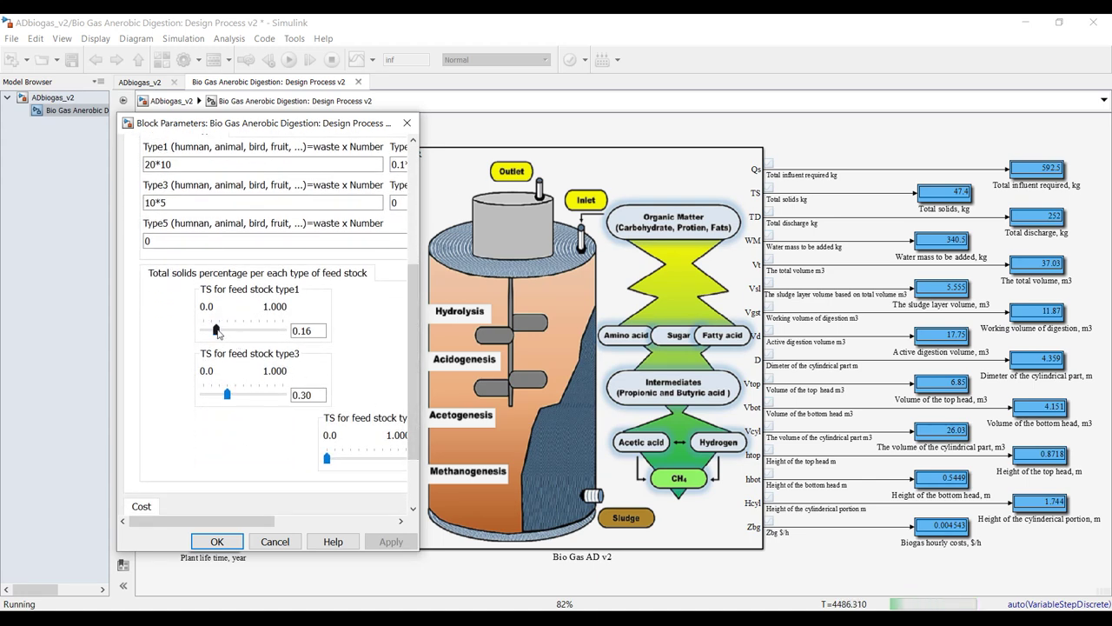
left_click_drag(217, 331, 233, 342)
left_click_drag(226, 396, 229, 398)
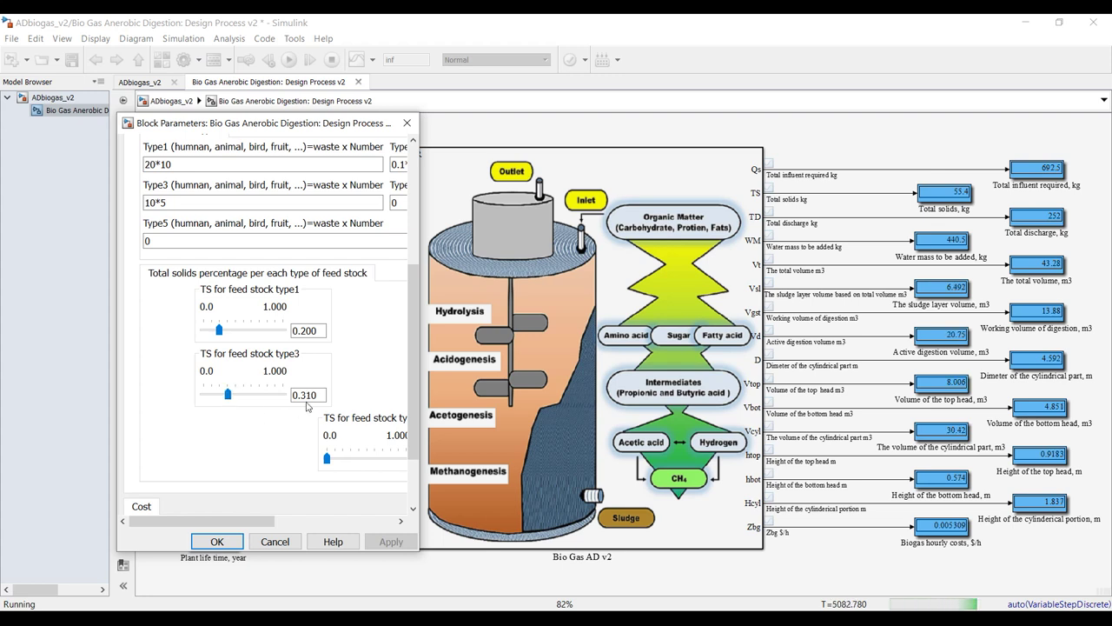
left_click_drag(419, 348, 619, 346)
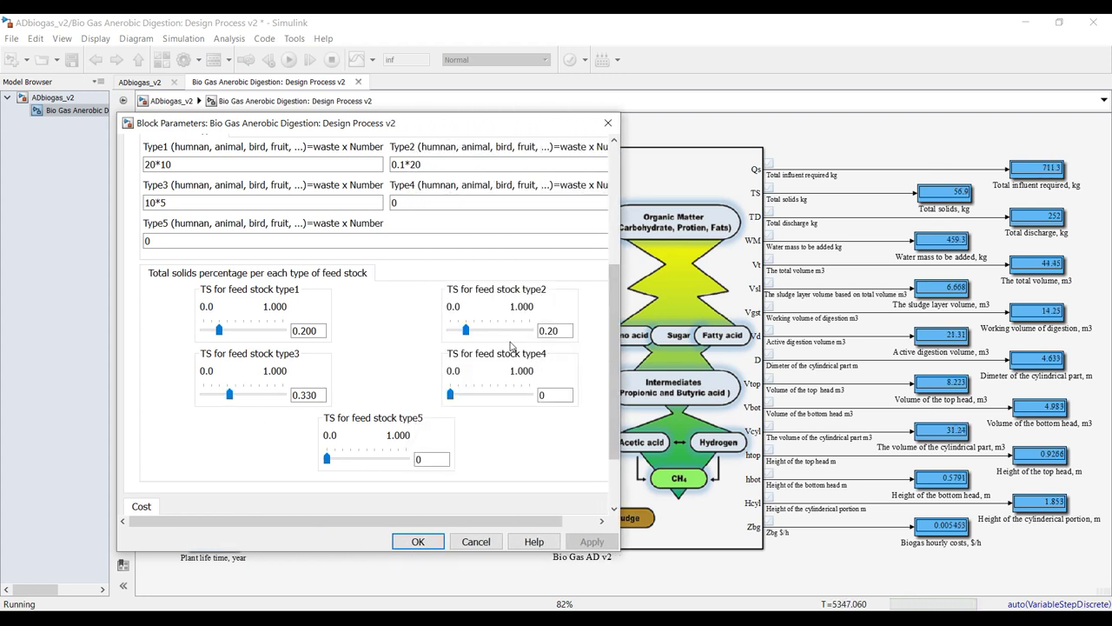
left_click_drag(466, 330, 470, 331)
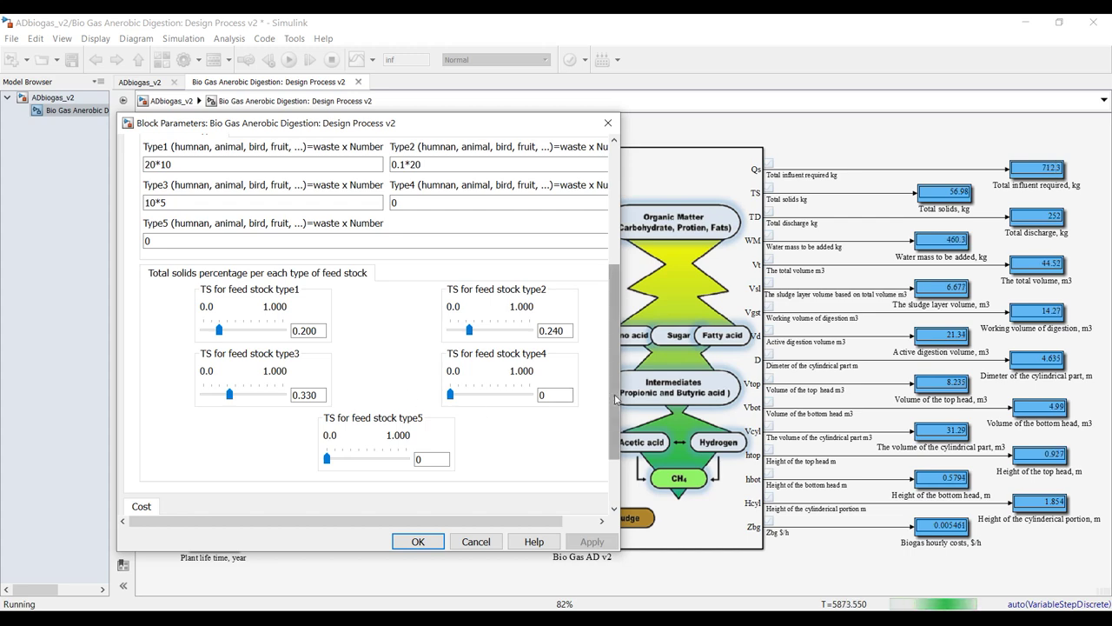
Step: Accept the block parameters and stop the running simulation
scroll(615, 398, "down", 3)
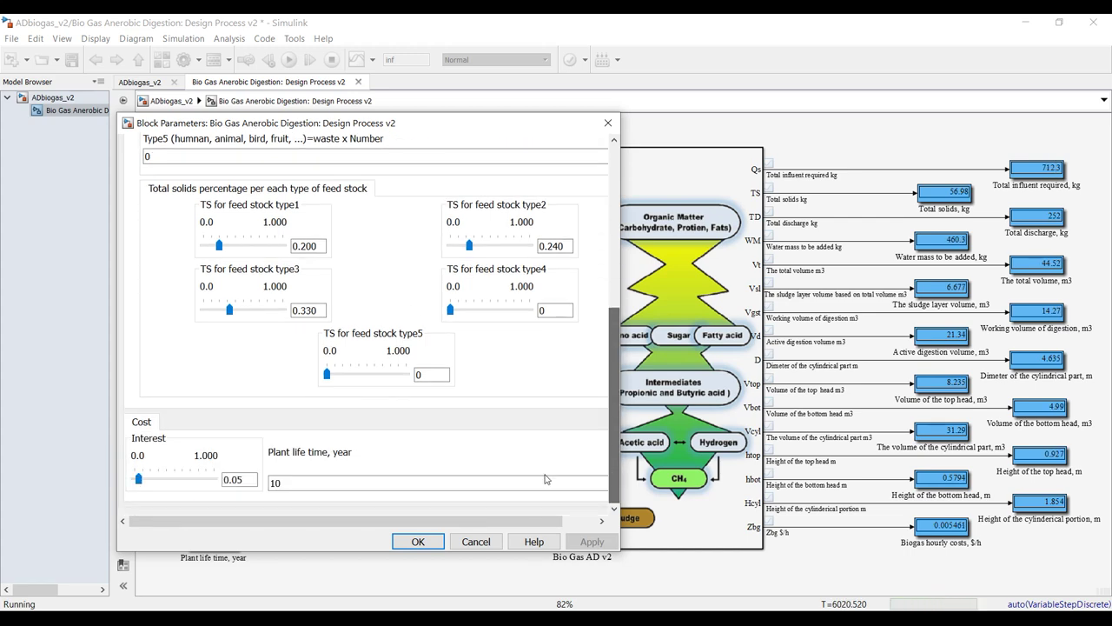
left_click(420, 540)
left_click(340, 61)
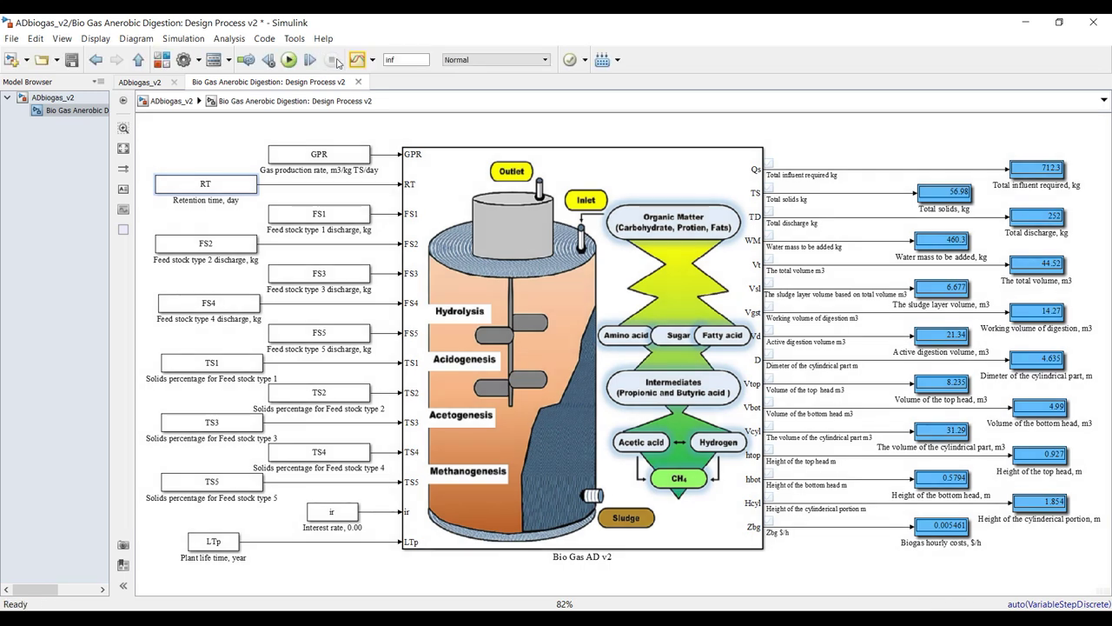
Step: In the Simulation Data Inspector, plot Total influent required kg in the upper left subplot and Total solids kg in the upper middle one
left_click(356, 59)
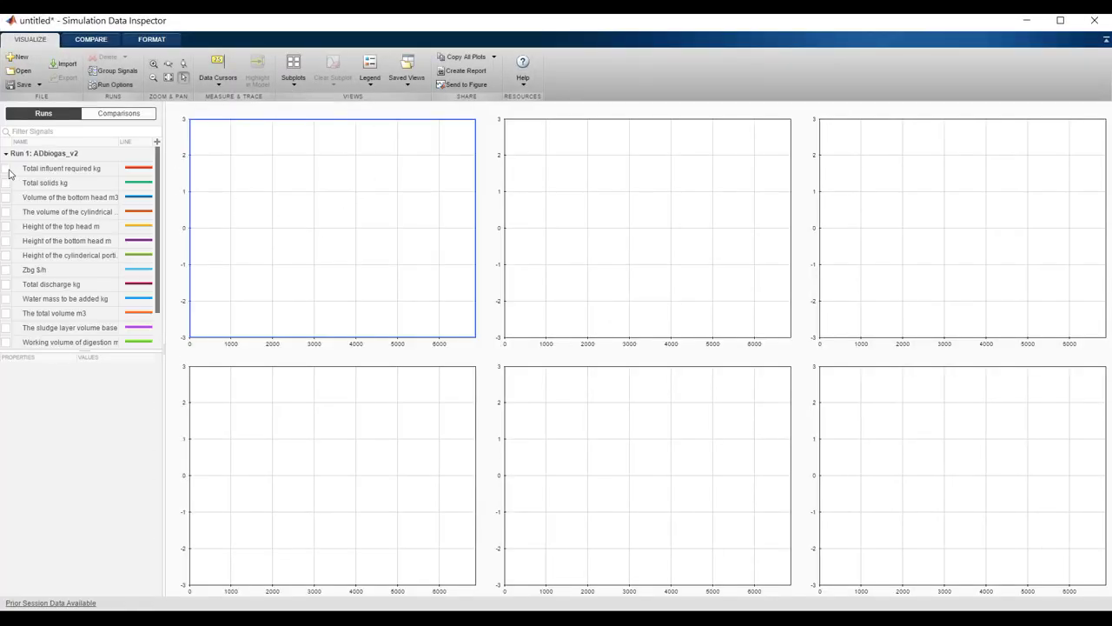
left_click(6, 170)
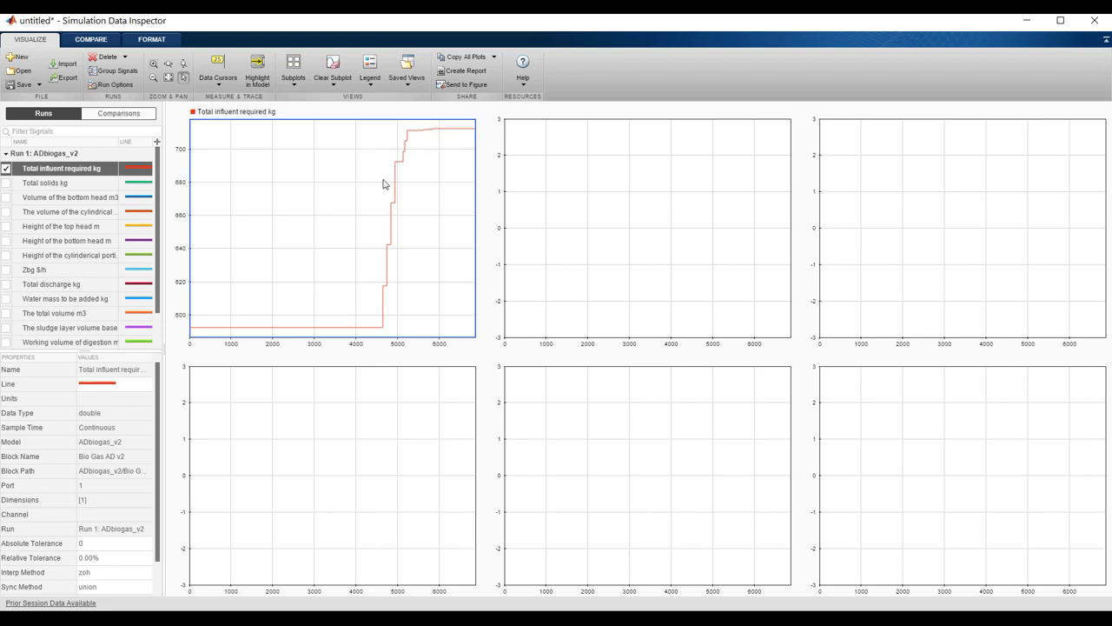
left_click(561, 199)
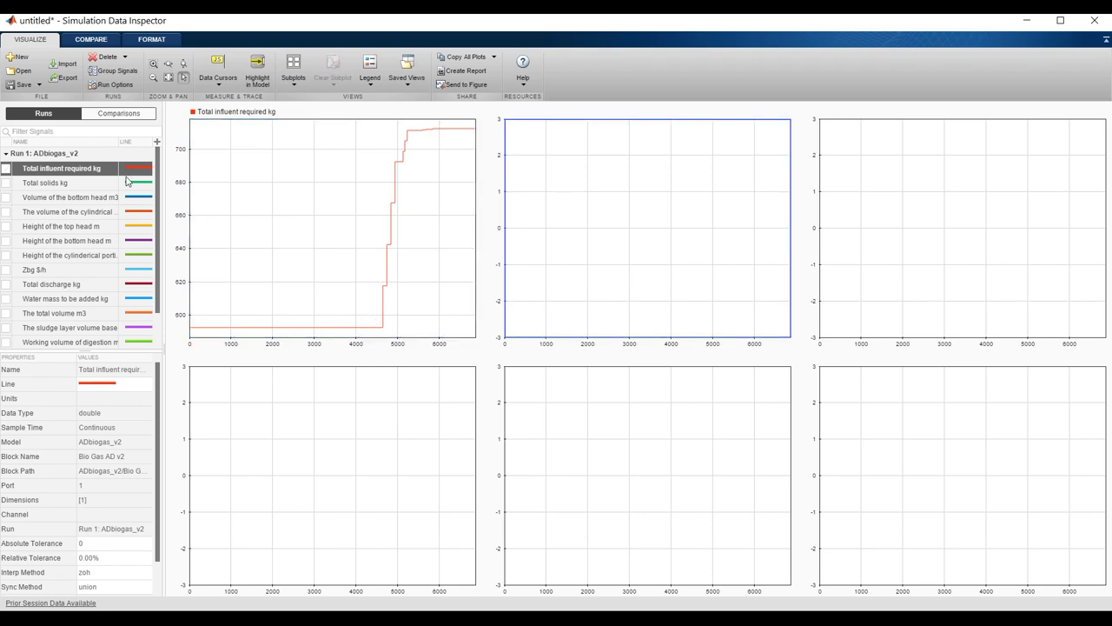
left_click(6, 183)
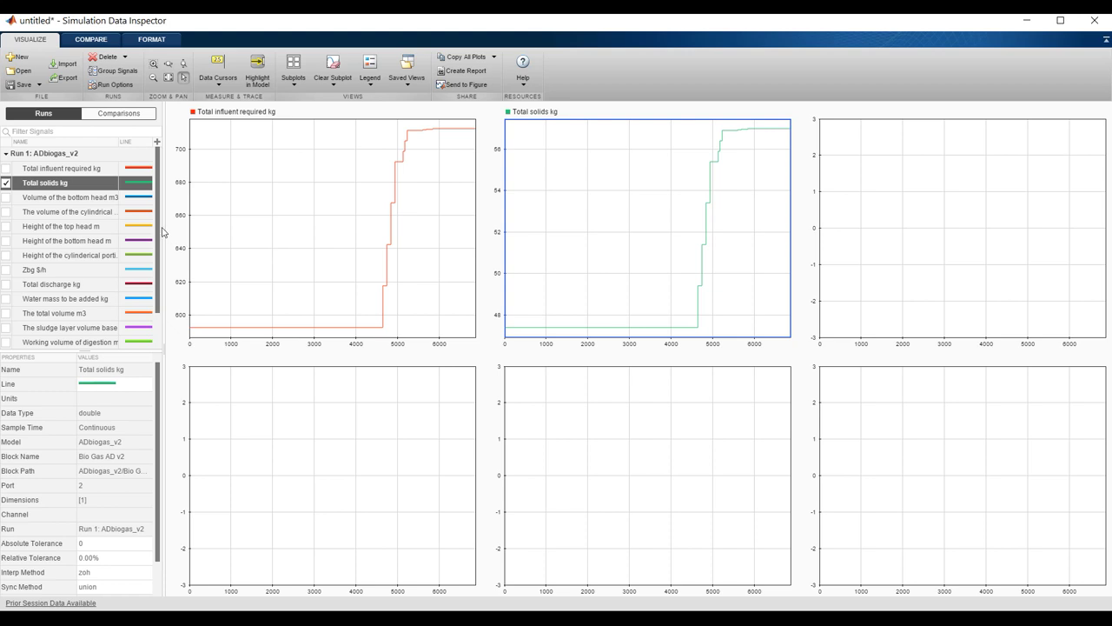
Step: Widen the signal list and plot Volume of the bottom head m3 with The volume of the cylindrical part m3 in the upper right subplot
left_click_drag(164, 227, 306, 250)
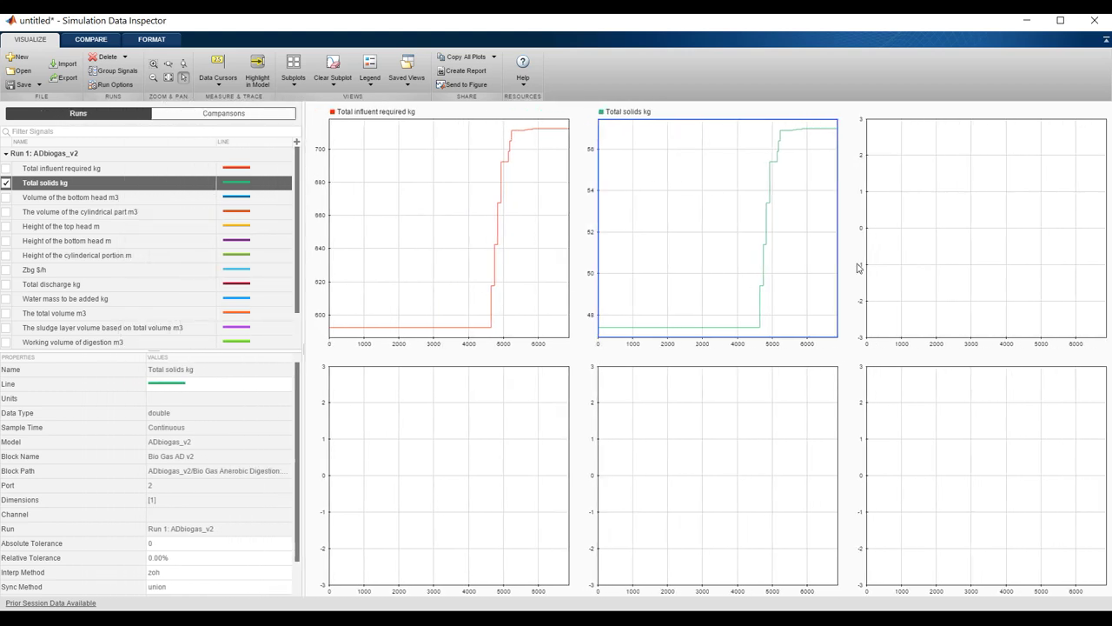
left_click(904, 220)
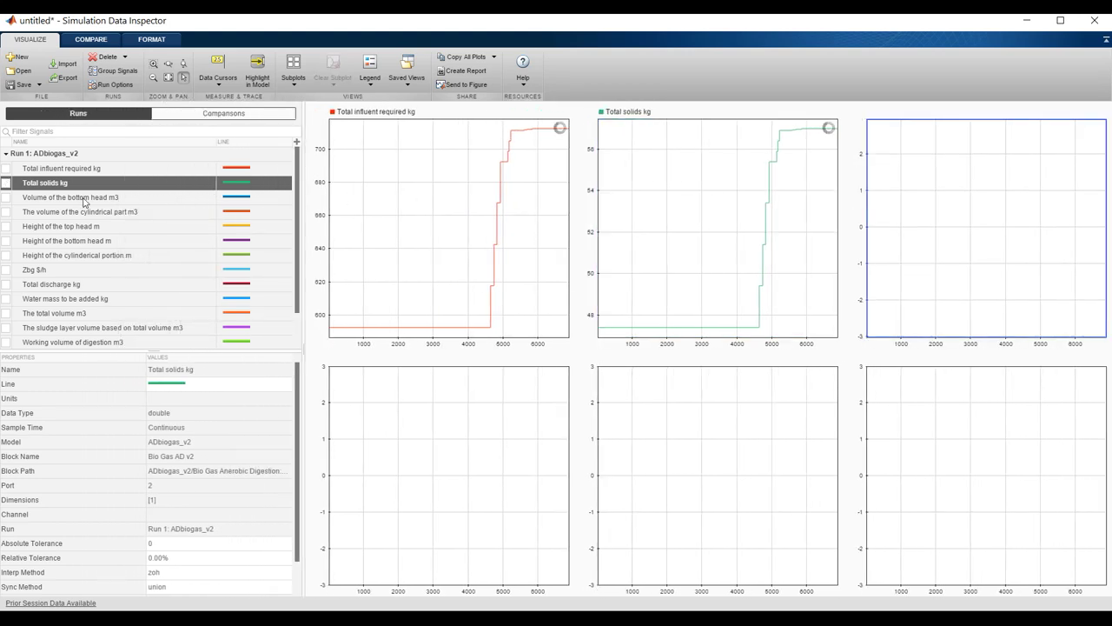
left_click(6, 198)
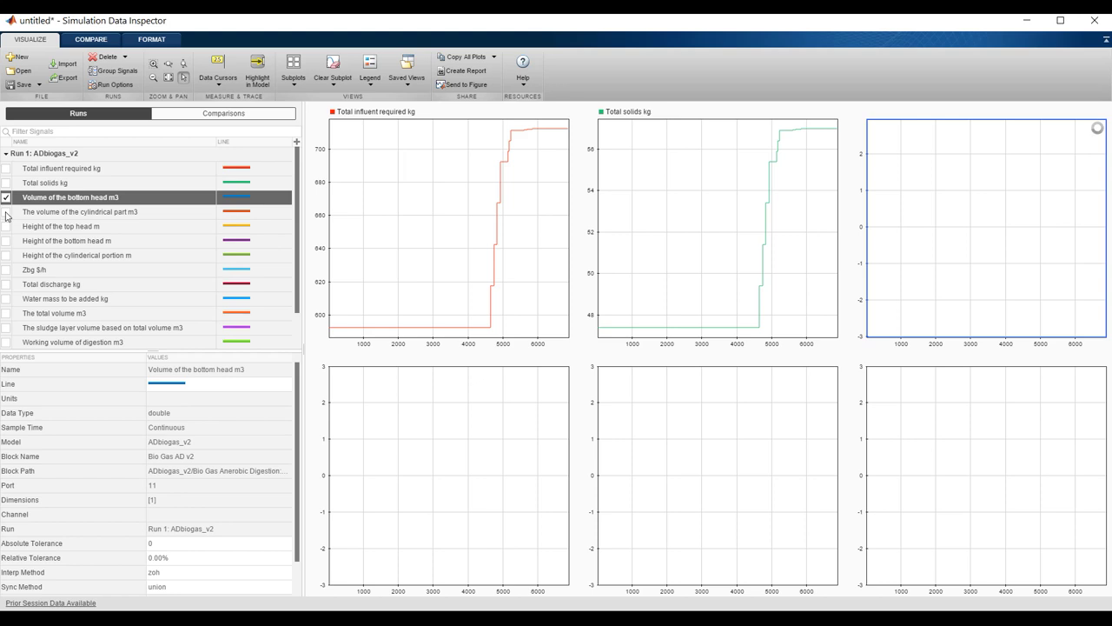
left_click(6, 212)
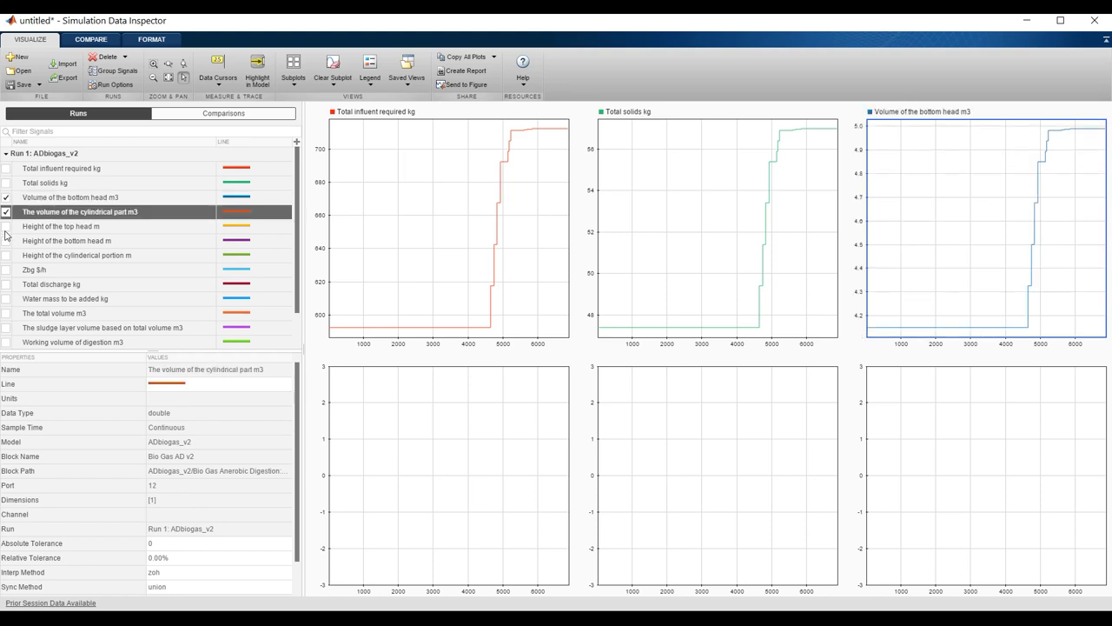
Step: Plot Zbg $/h in the lower left subplot and minimize the Simulation Data Inspector
left_click(420, 423)
left_click(6, 269)
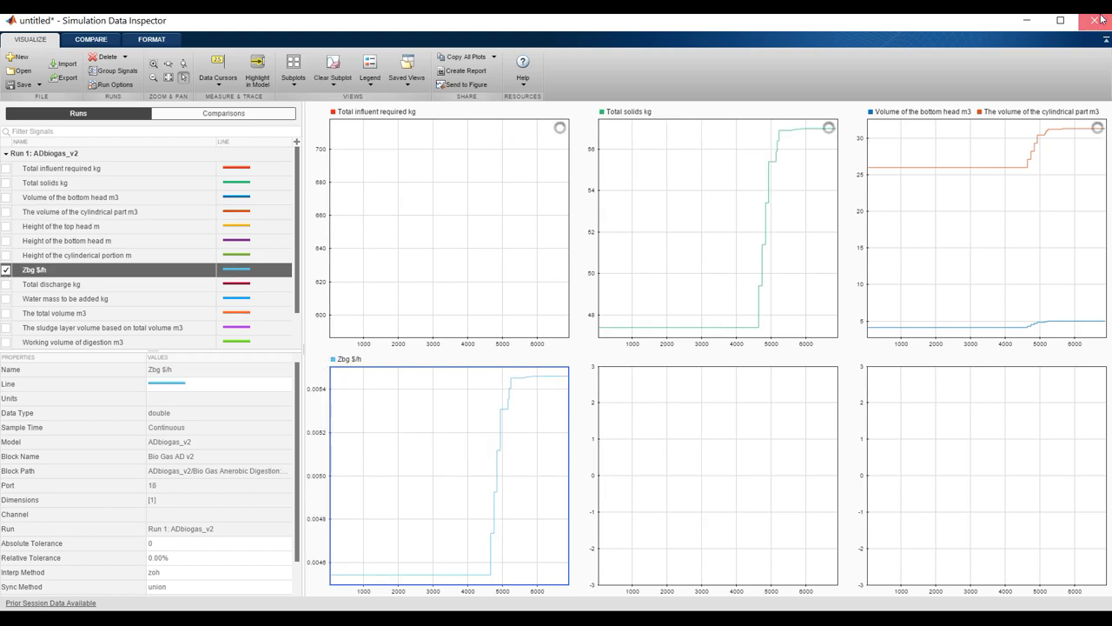
left_click(1026, 20)
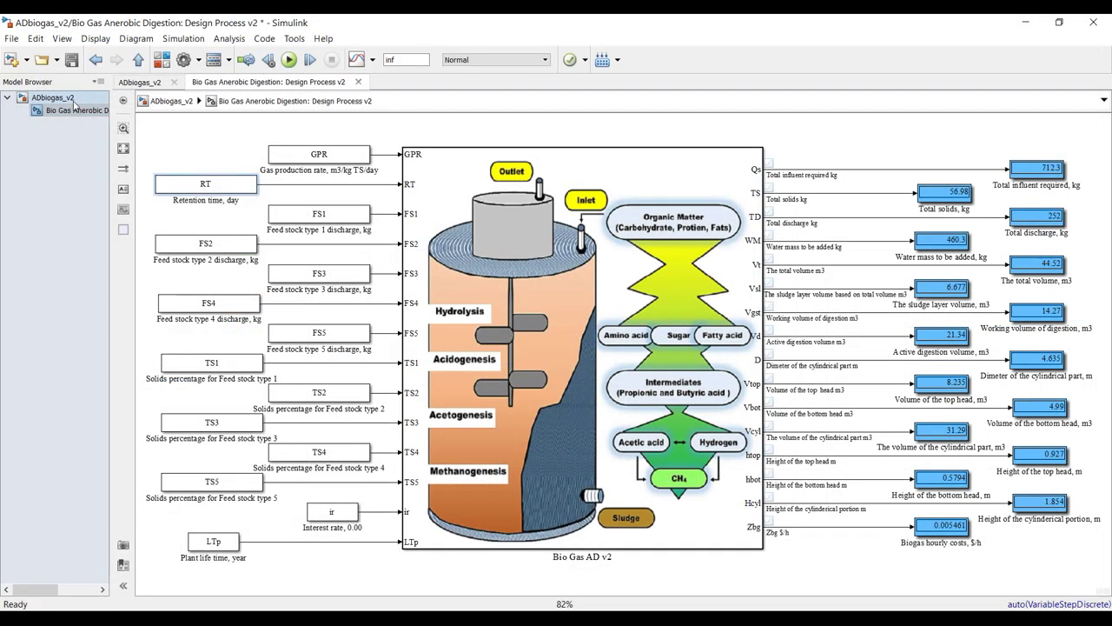